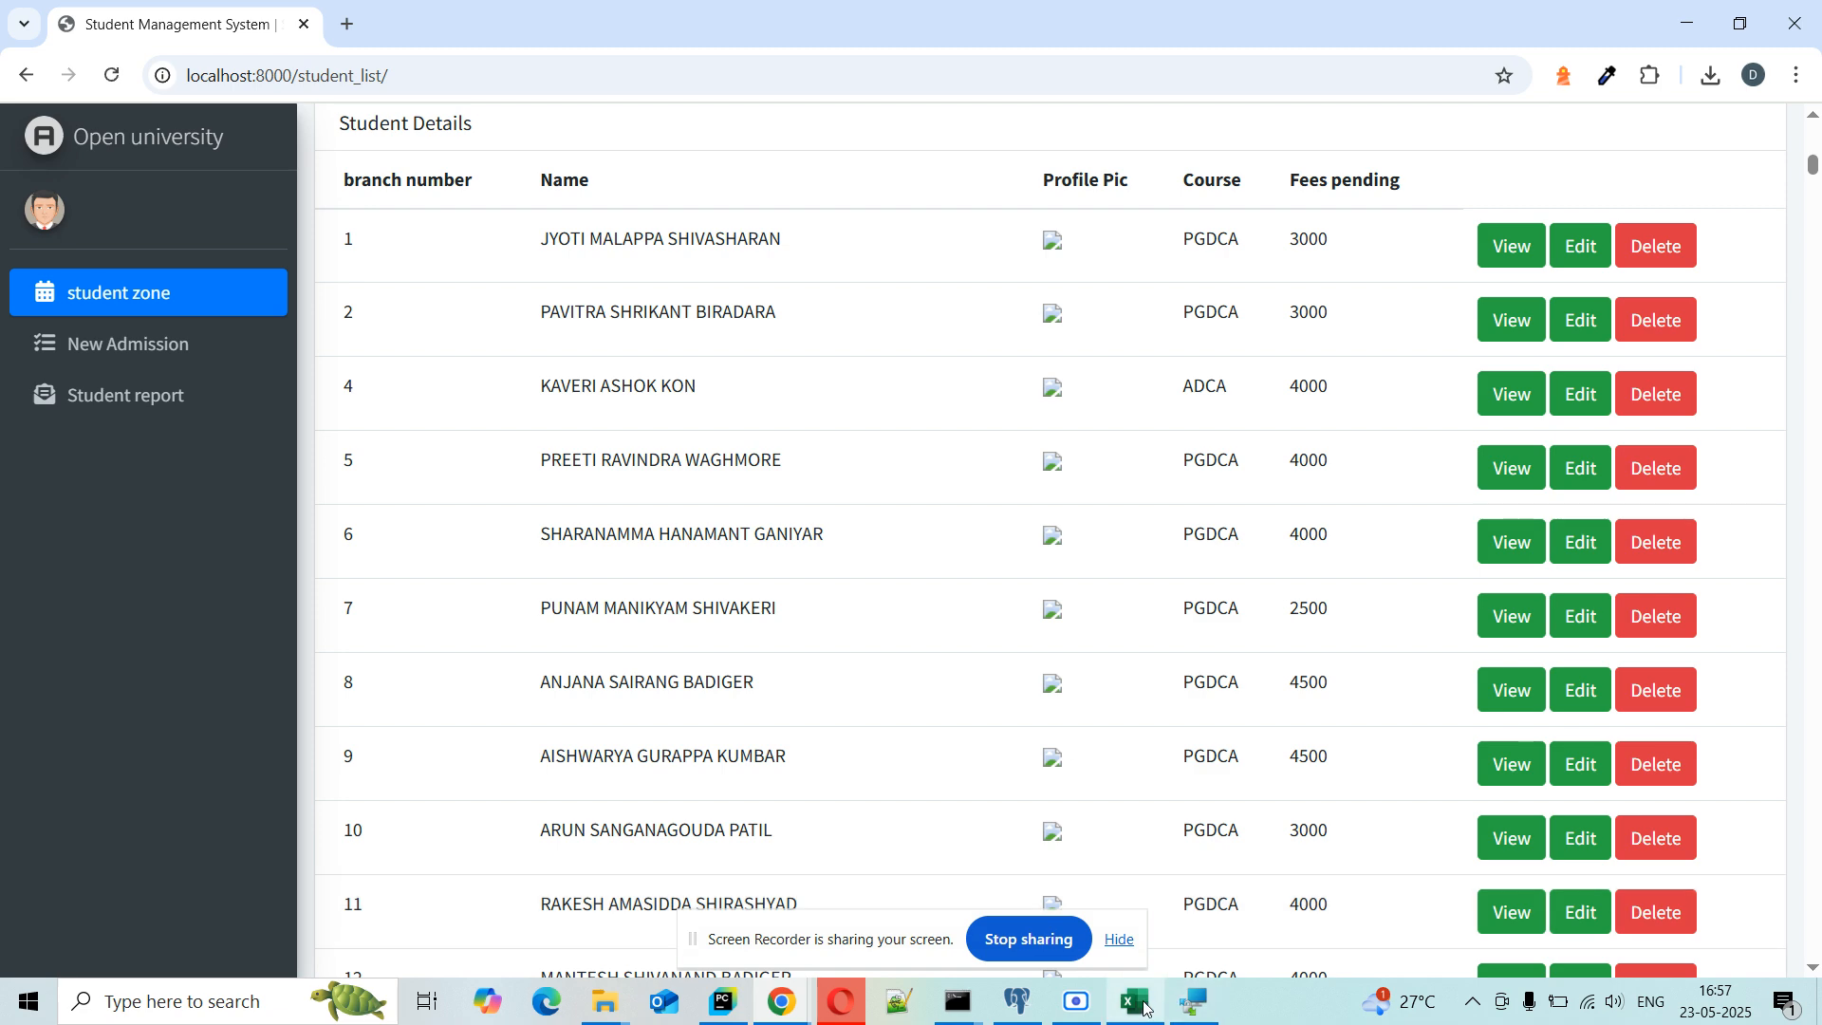
Step: View the Student Details table at localhost:8000/student_list/ with branch, name, course and pending fees
mouse_move(1147, 1008)
left_click(1134, 887)
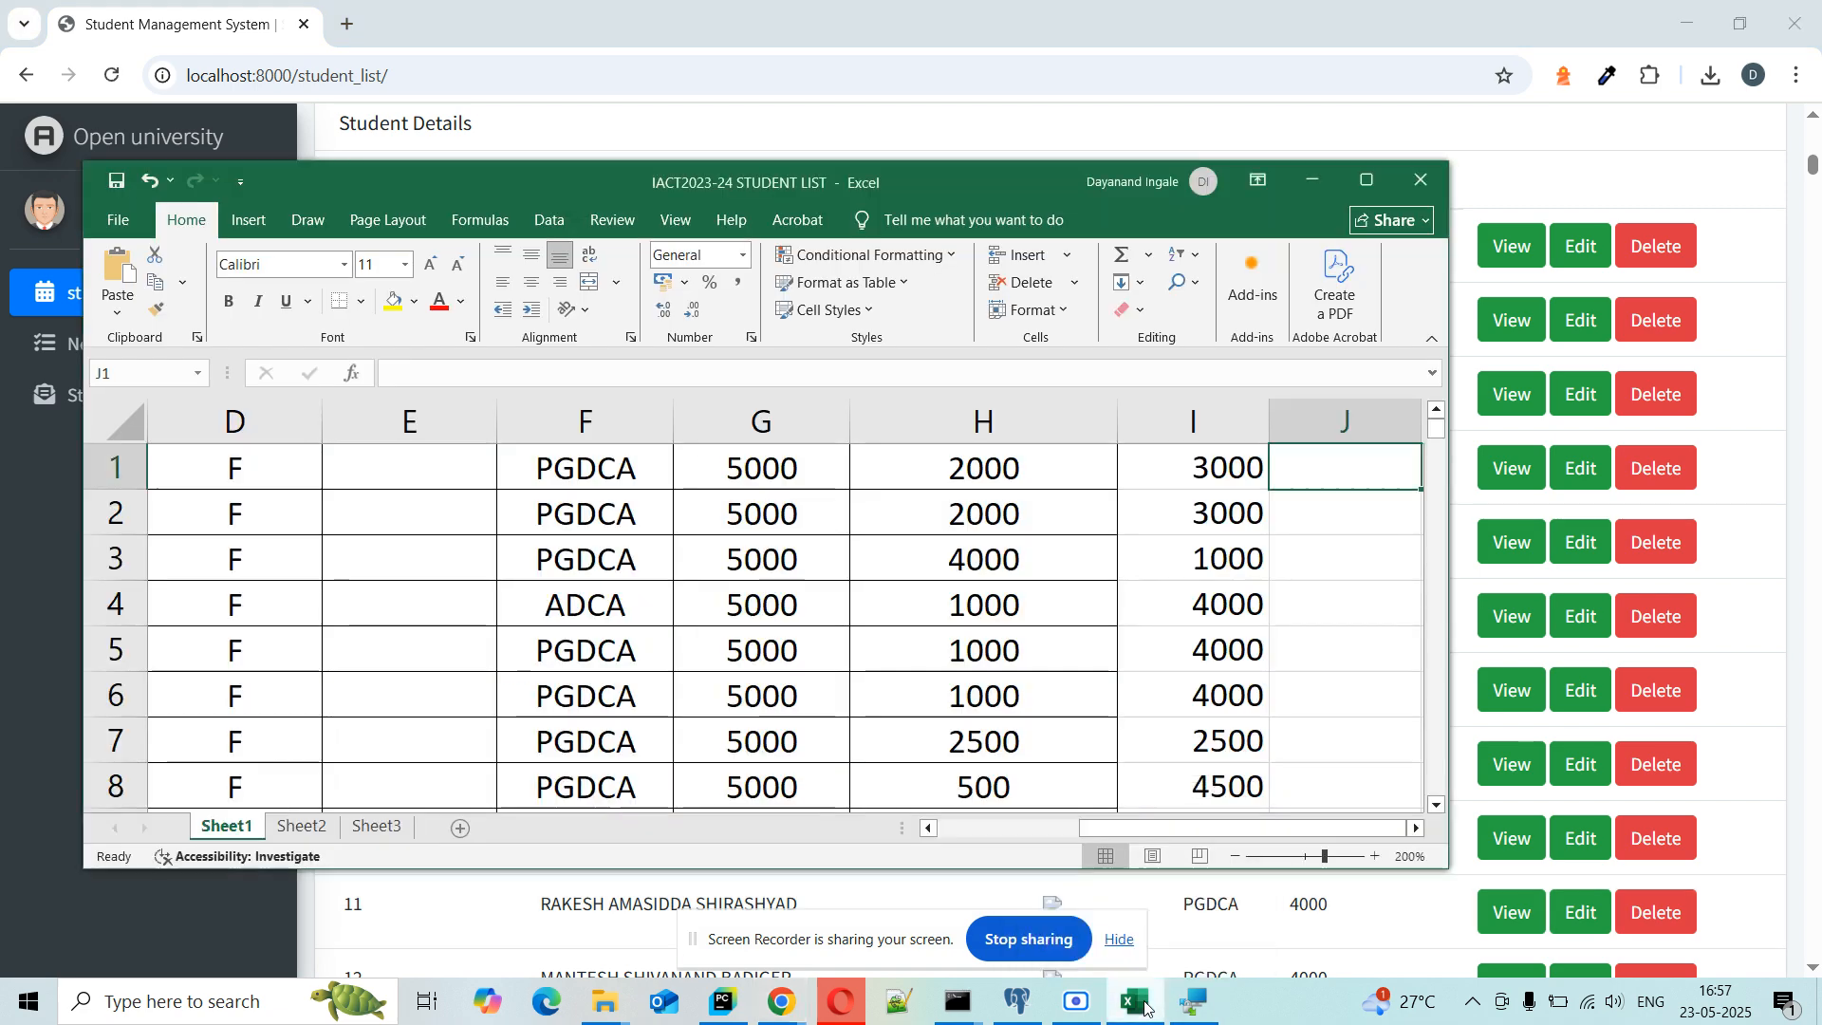
scroll(836, 541, "left", 3)
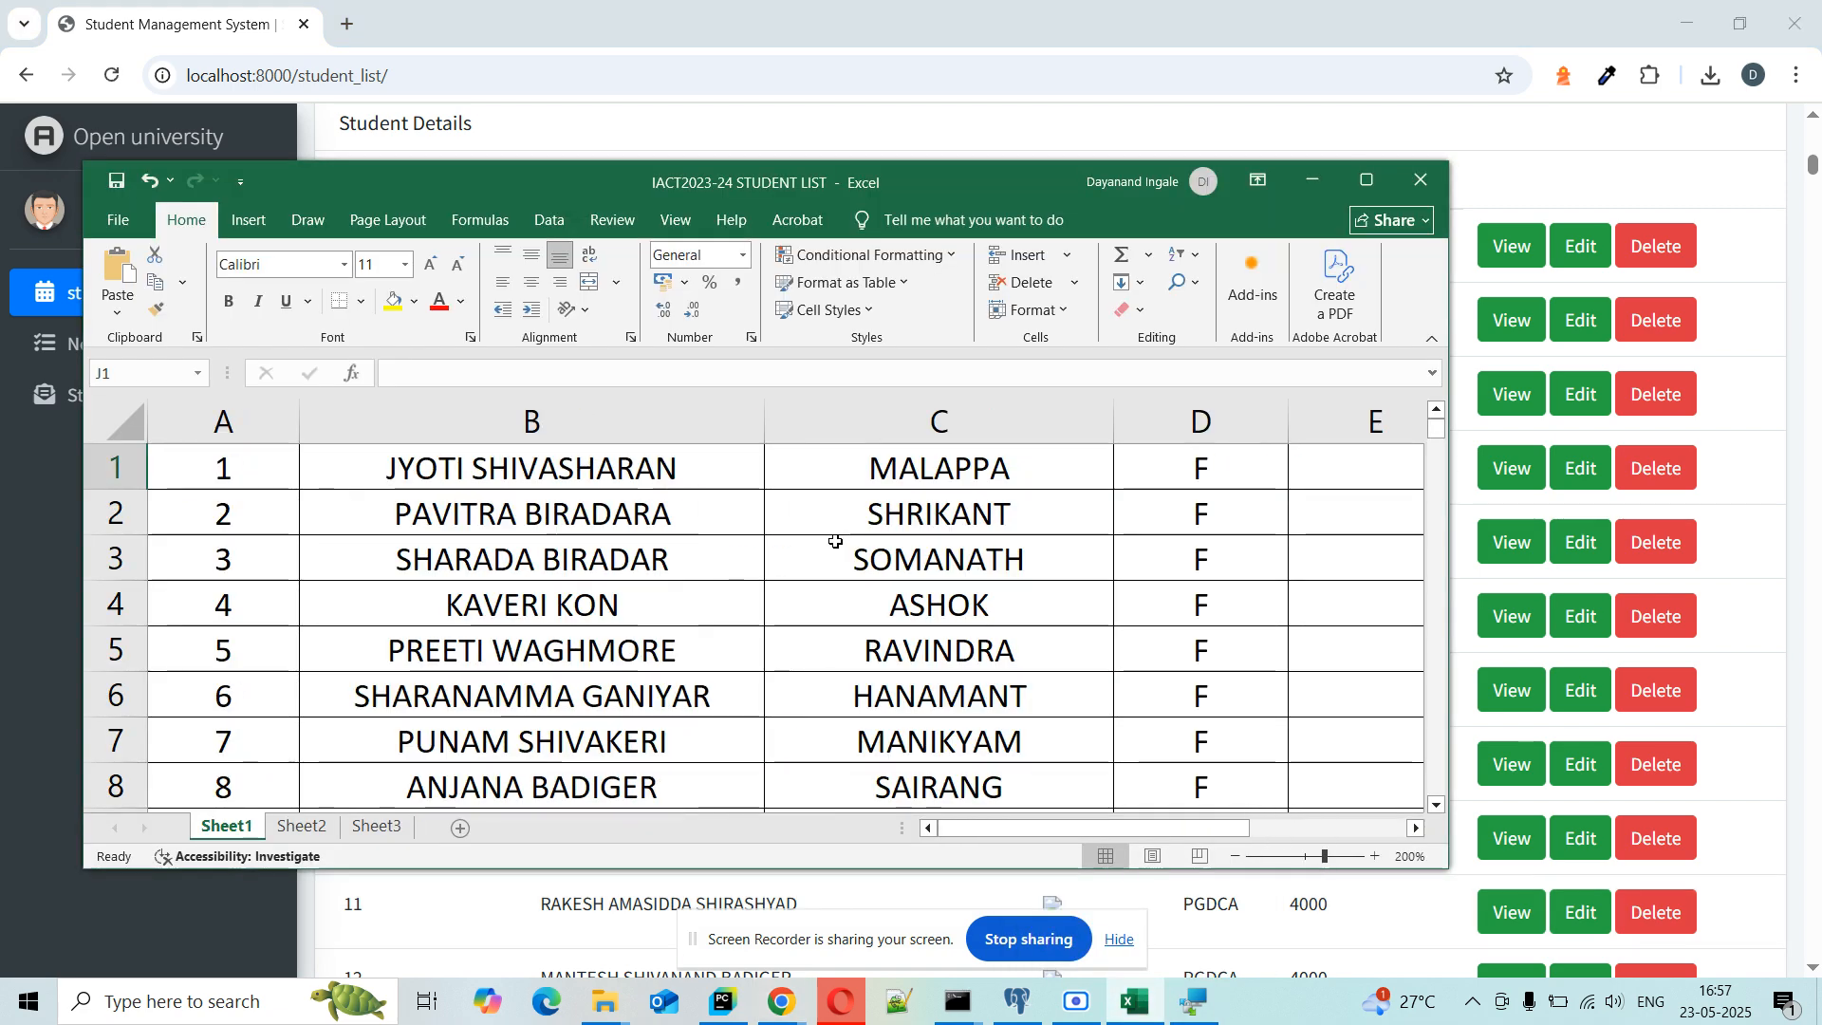
left_click(1366, 180)
left_click(306, 353)
key("Up")
key("Right")
key("Right")
key("Right")
key("Right")
key("Right")
key("Right")
key("Right")
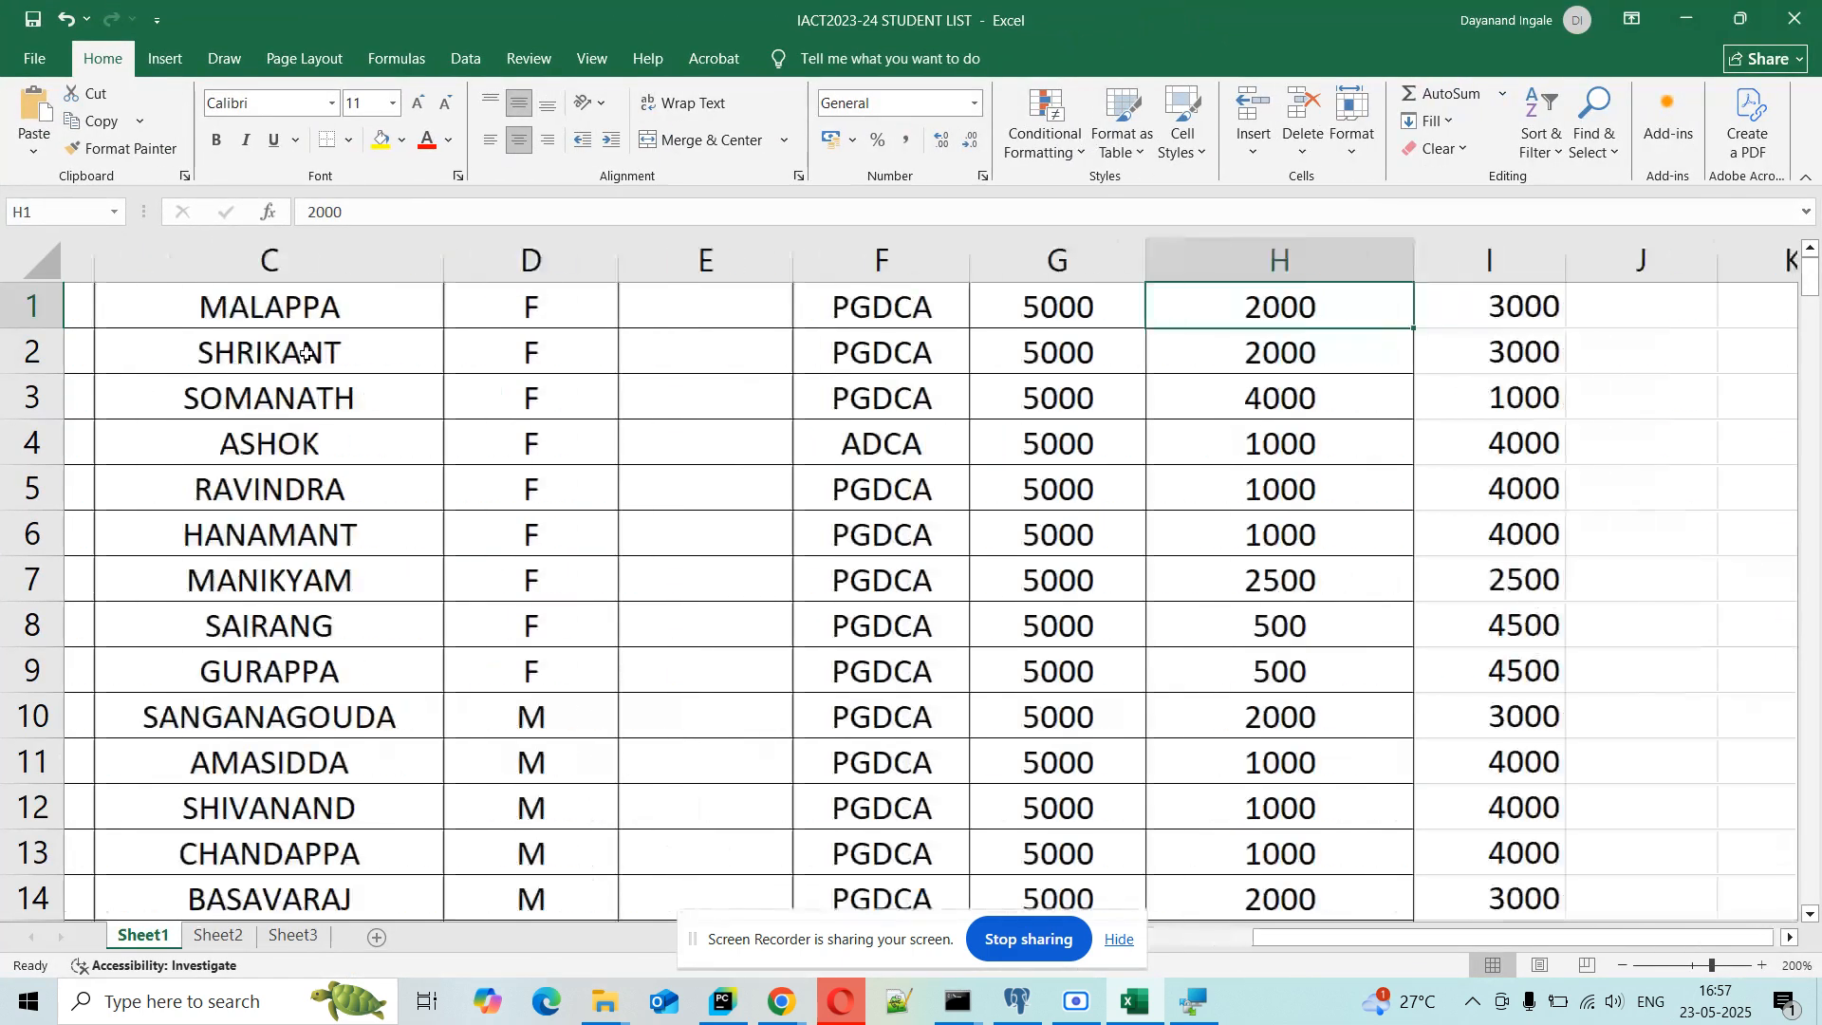
key("Left")
key("Left")
key("Left")
key("Left")
key("Right")
key("Right")
key("Right")
key("Left")
key("Right")
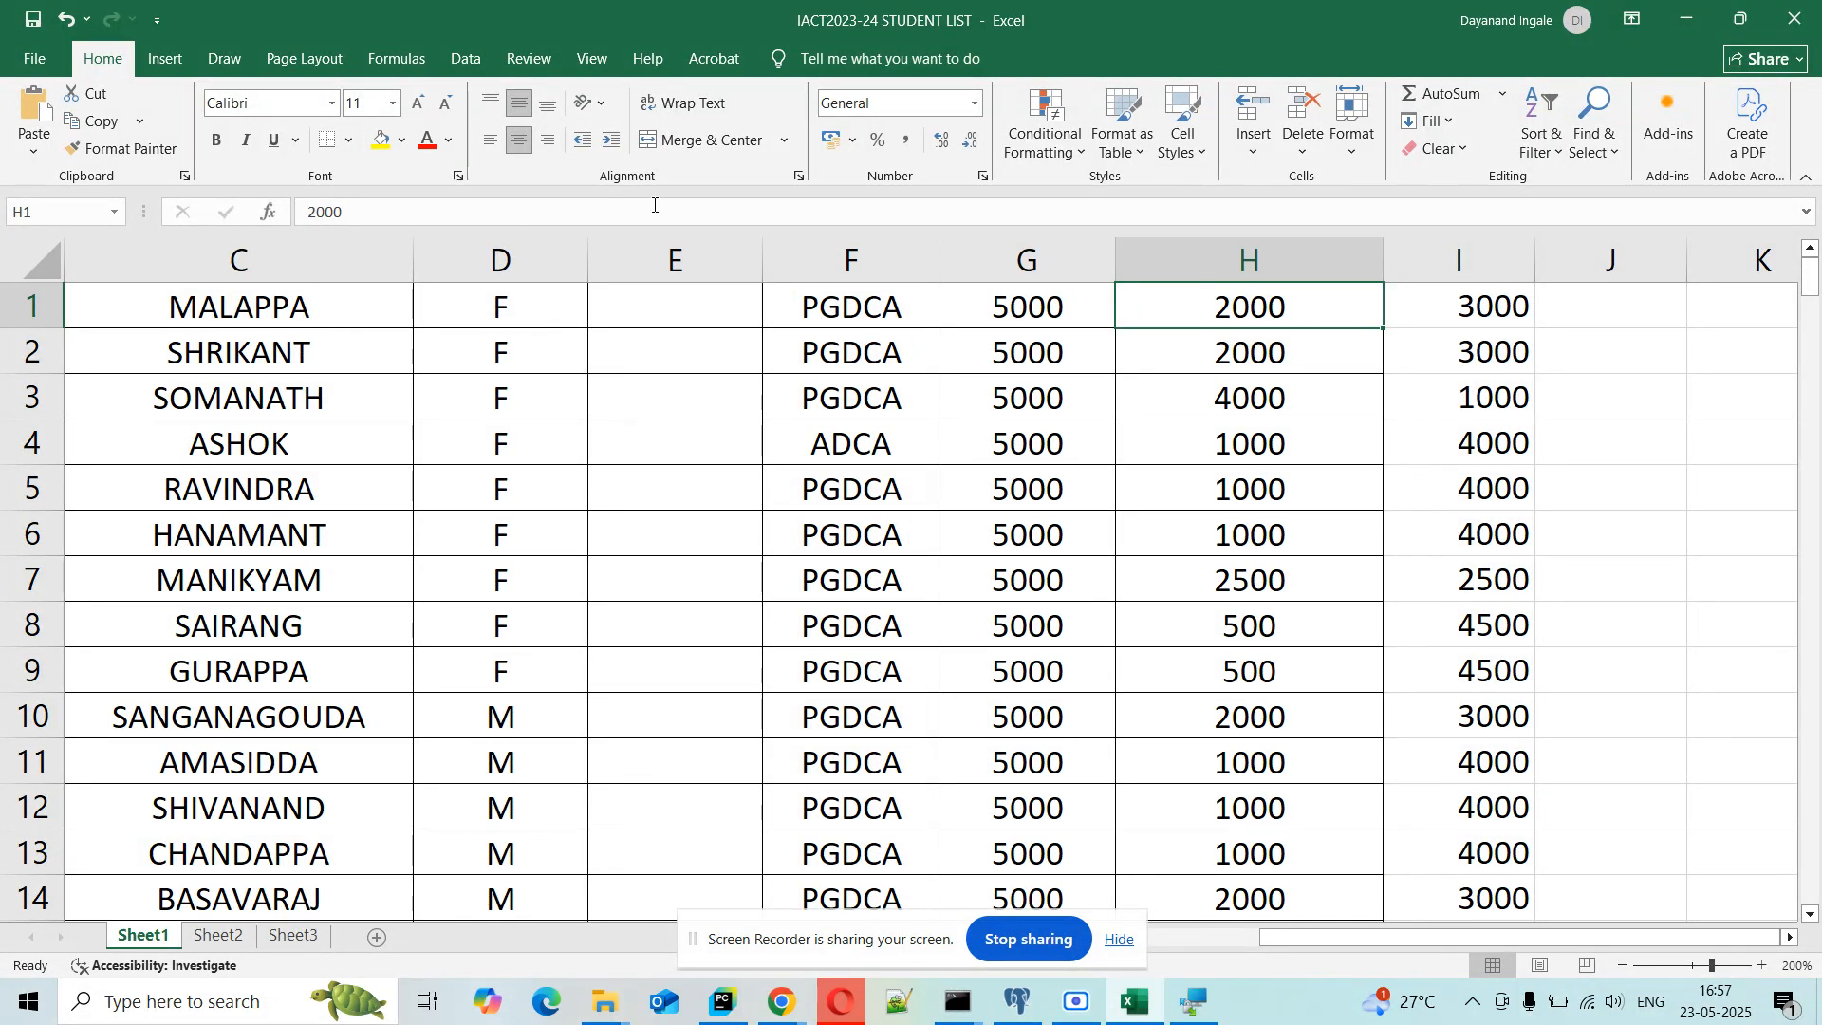
left_click(1686, 21)
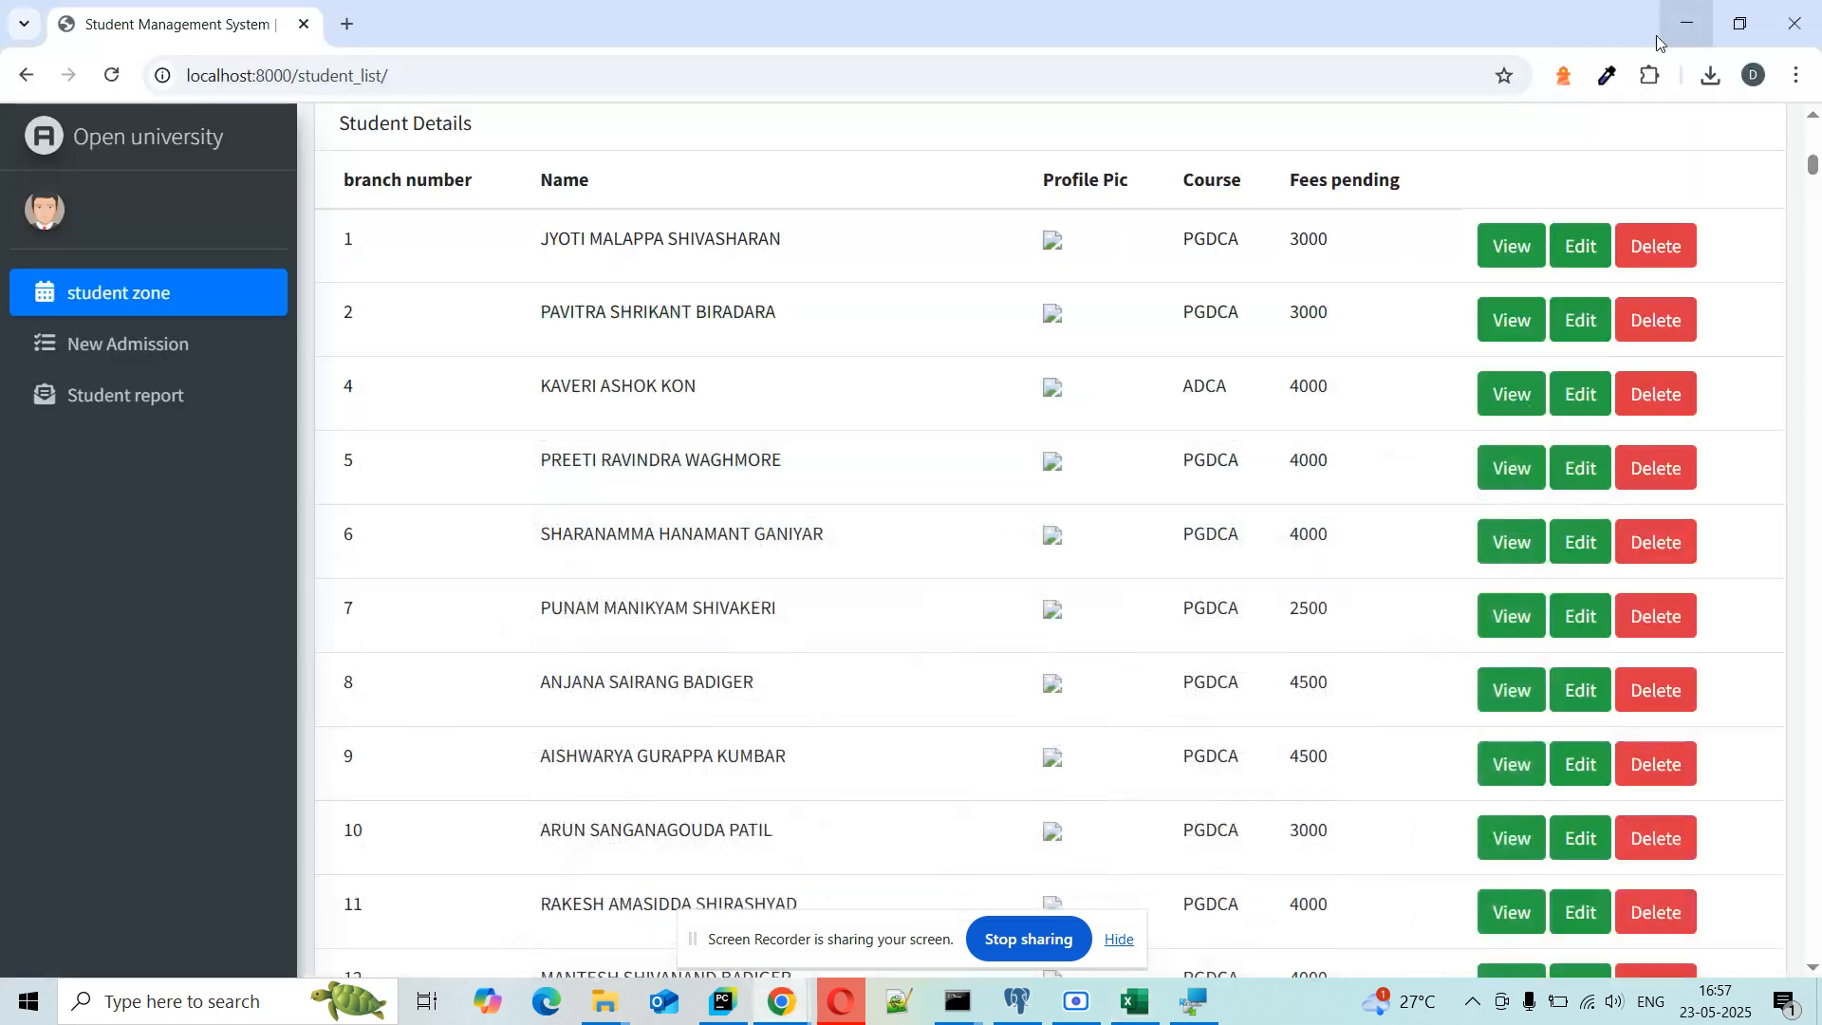
Step: Load the localhost:8000/student_bulkimport page from the address bar
left_click(351, 84)
key("End")
key("BackSpace")
key("BackSpace")
key("BackSpace")
key("BackSpace")
key("BackSpace")
key("BackSpace")
key("BackSpace")
key("BackSpace")
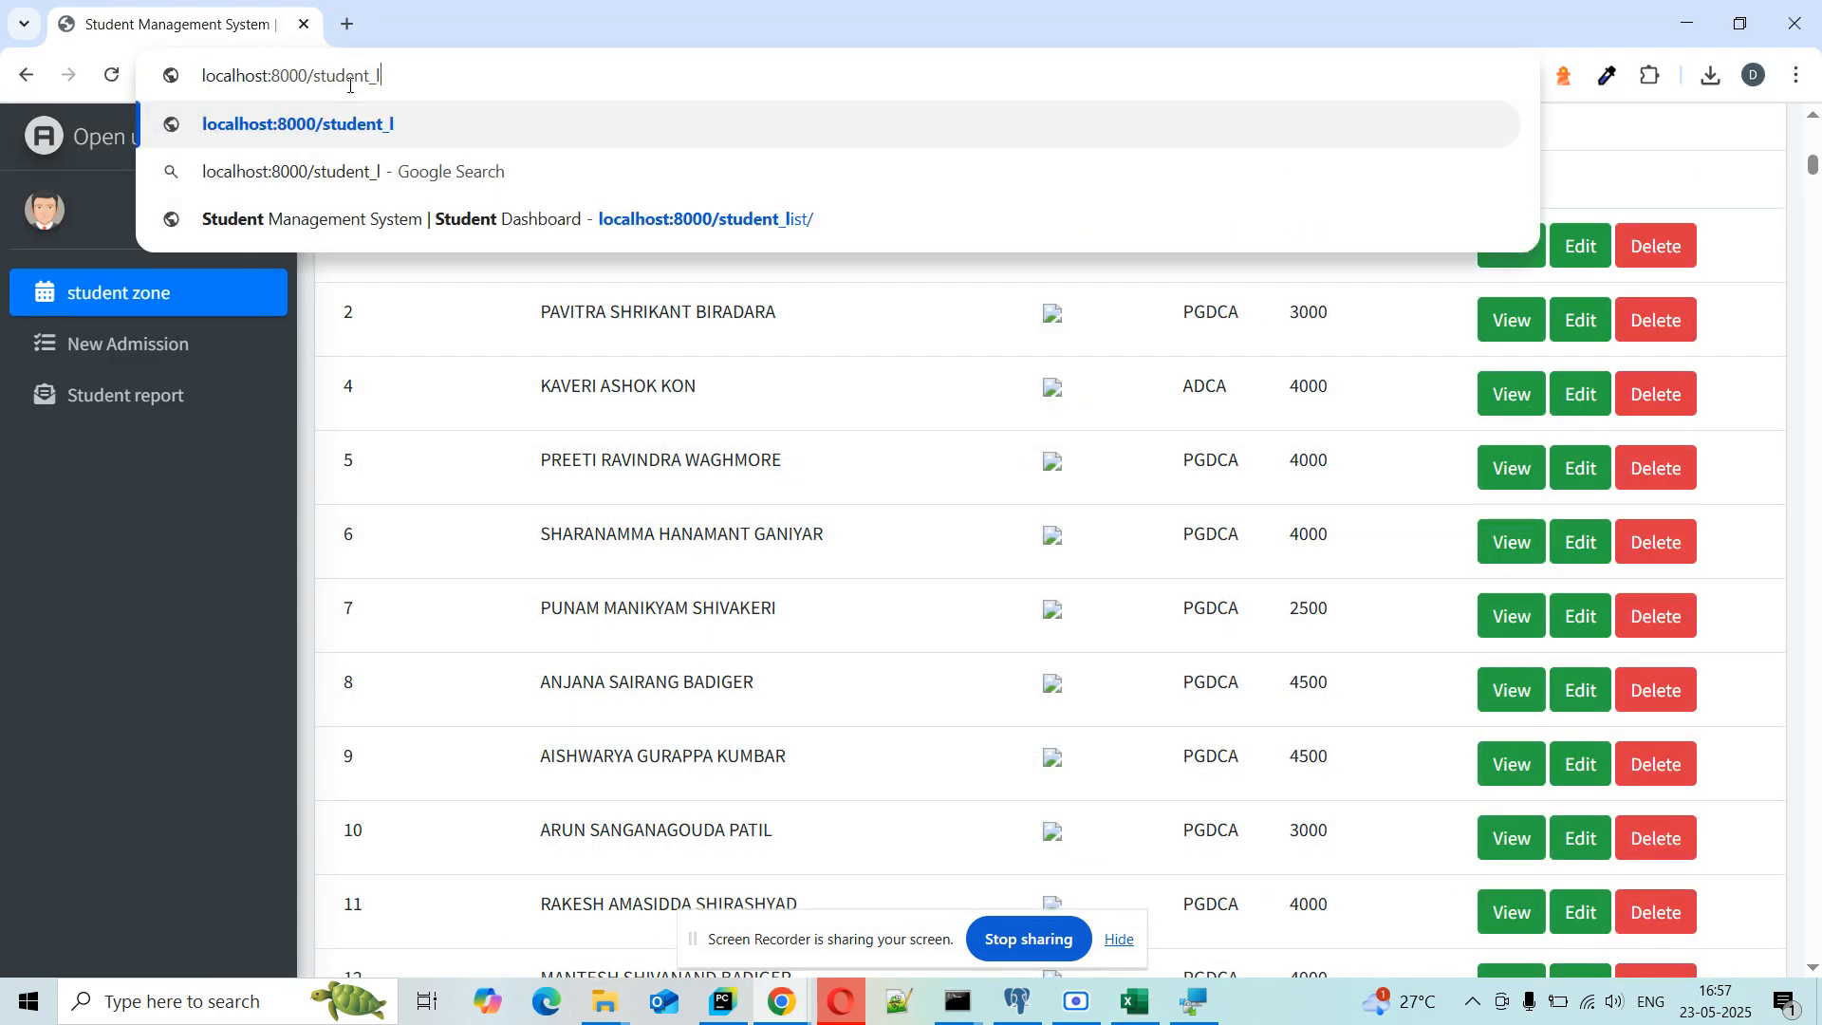
type("n")
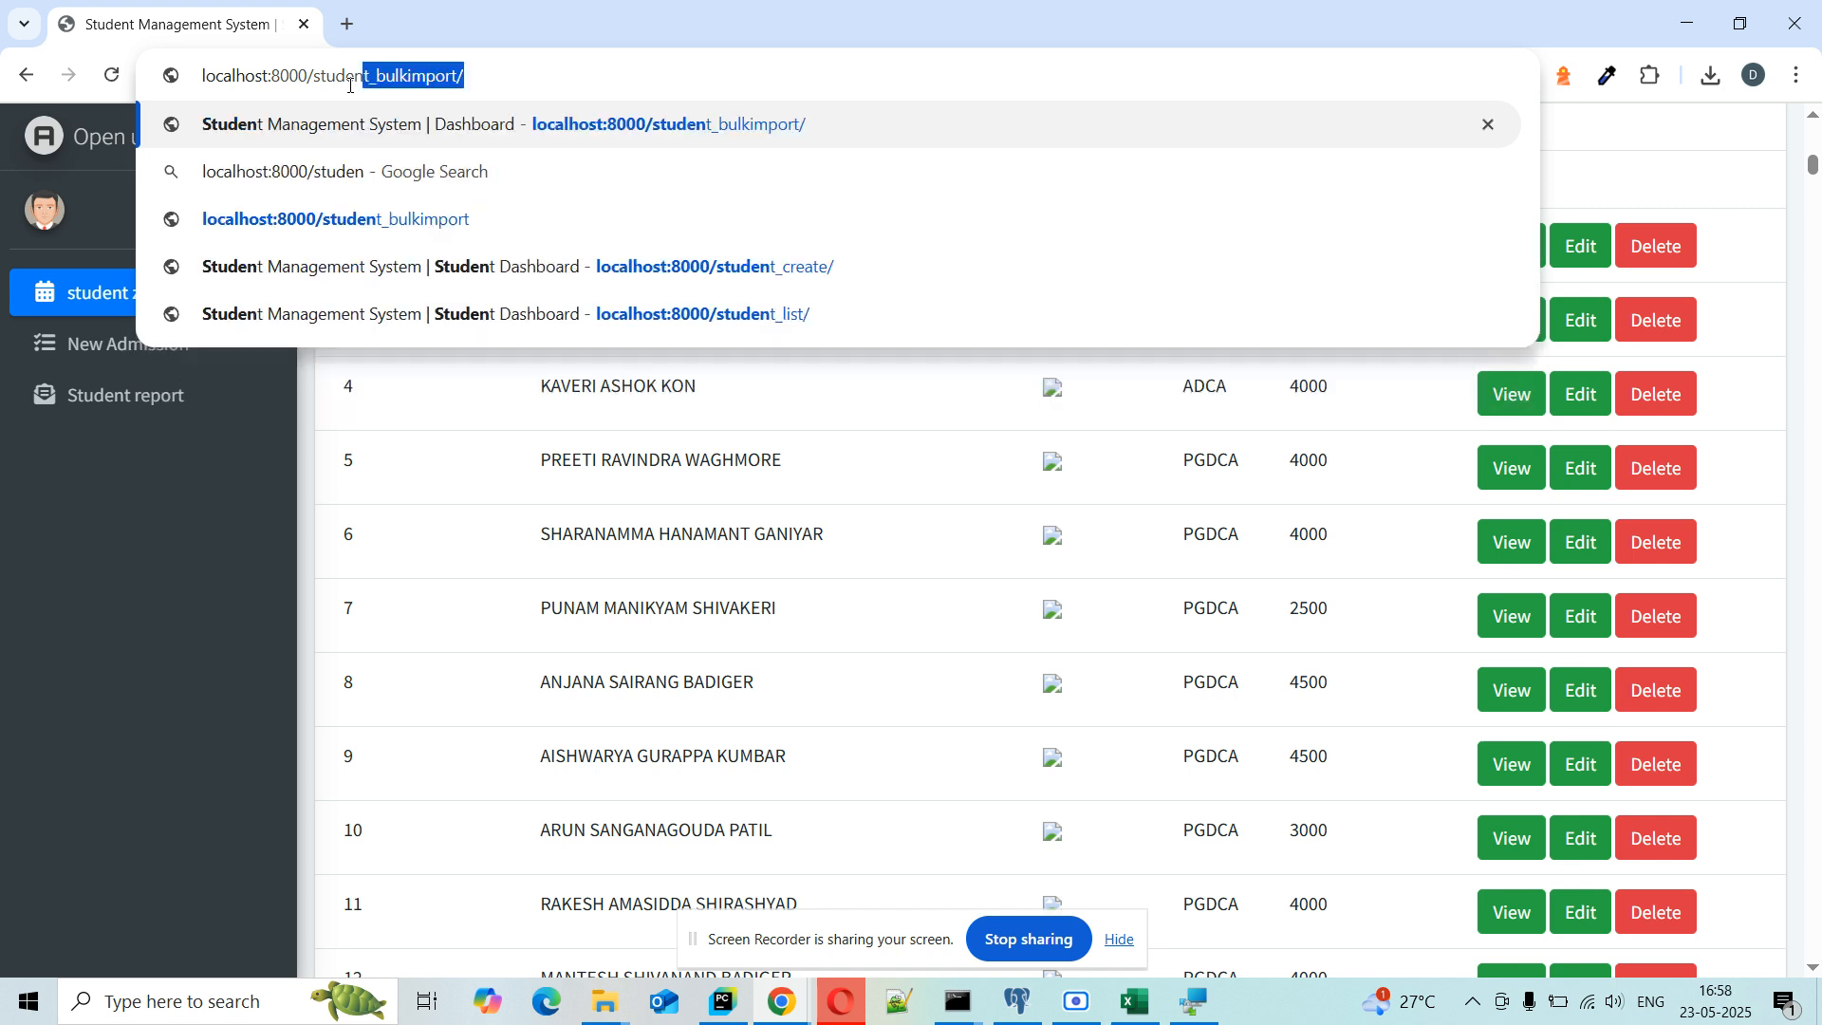
key("Down")
key("Down")
key("Down")
key("Up")
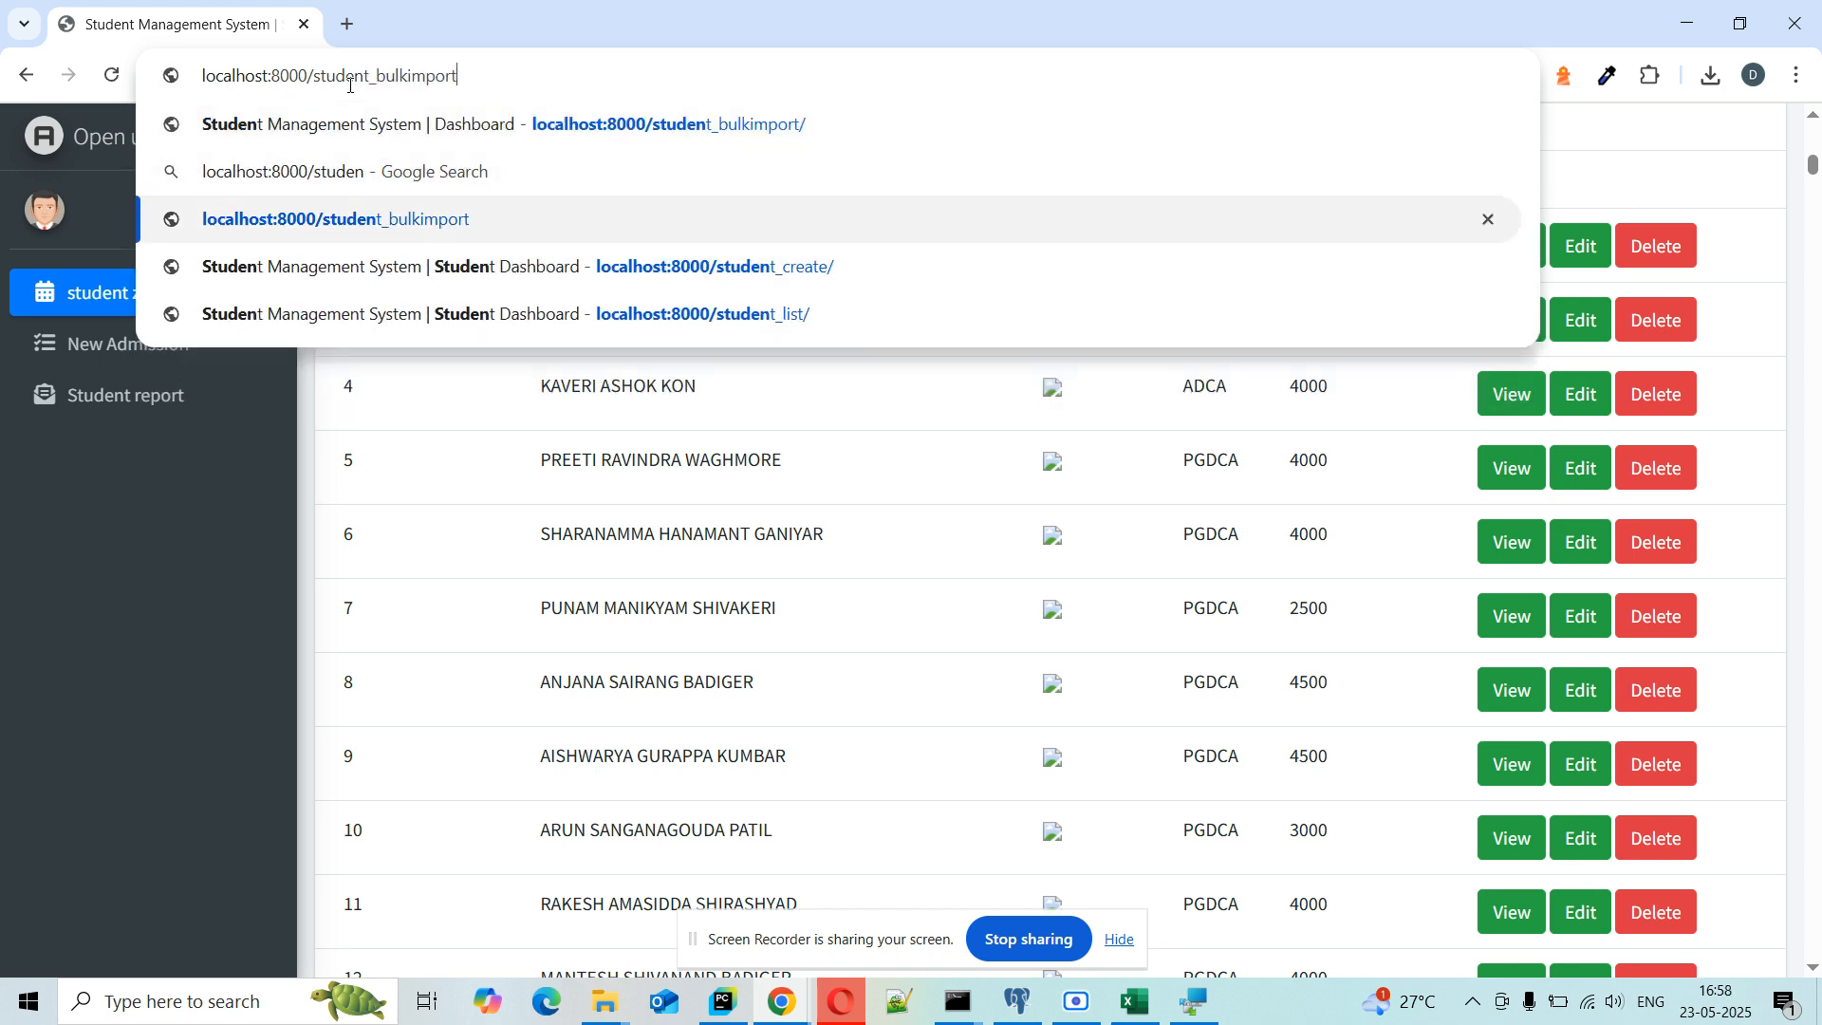
key("Return")
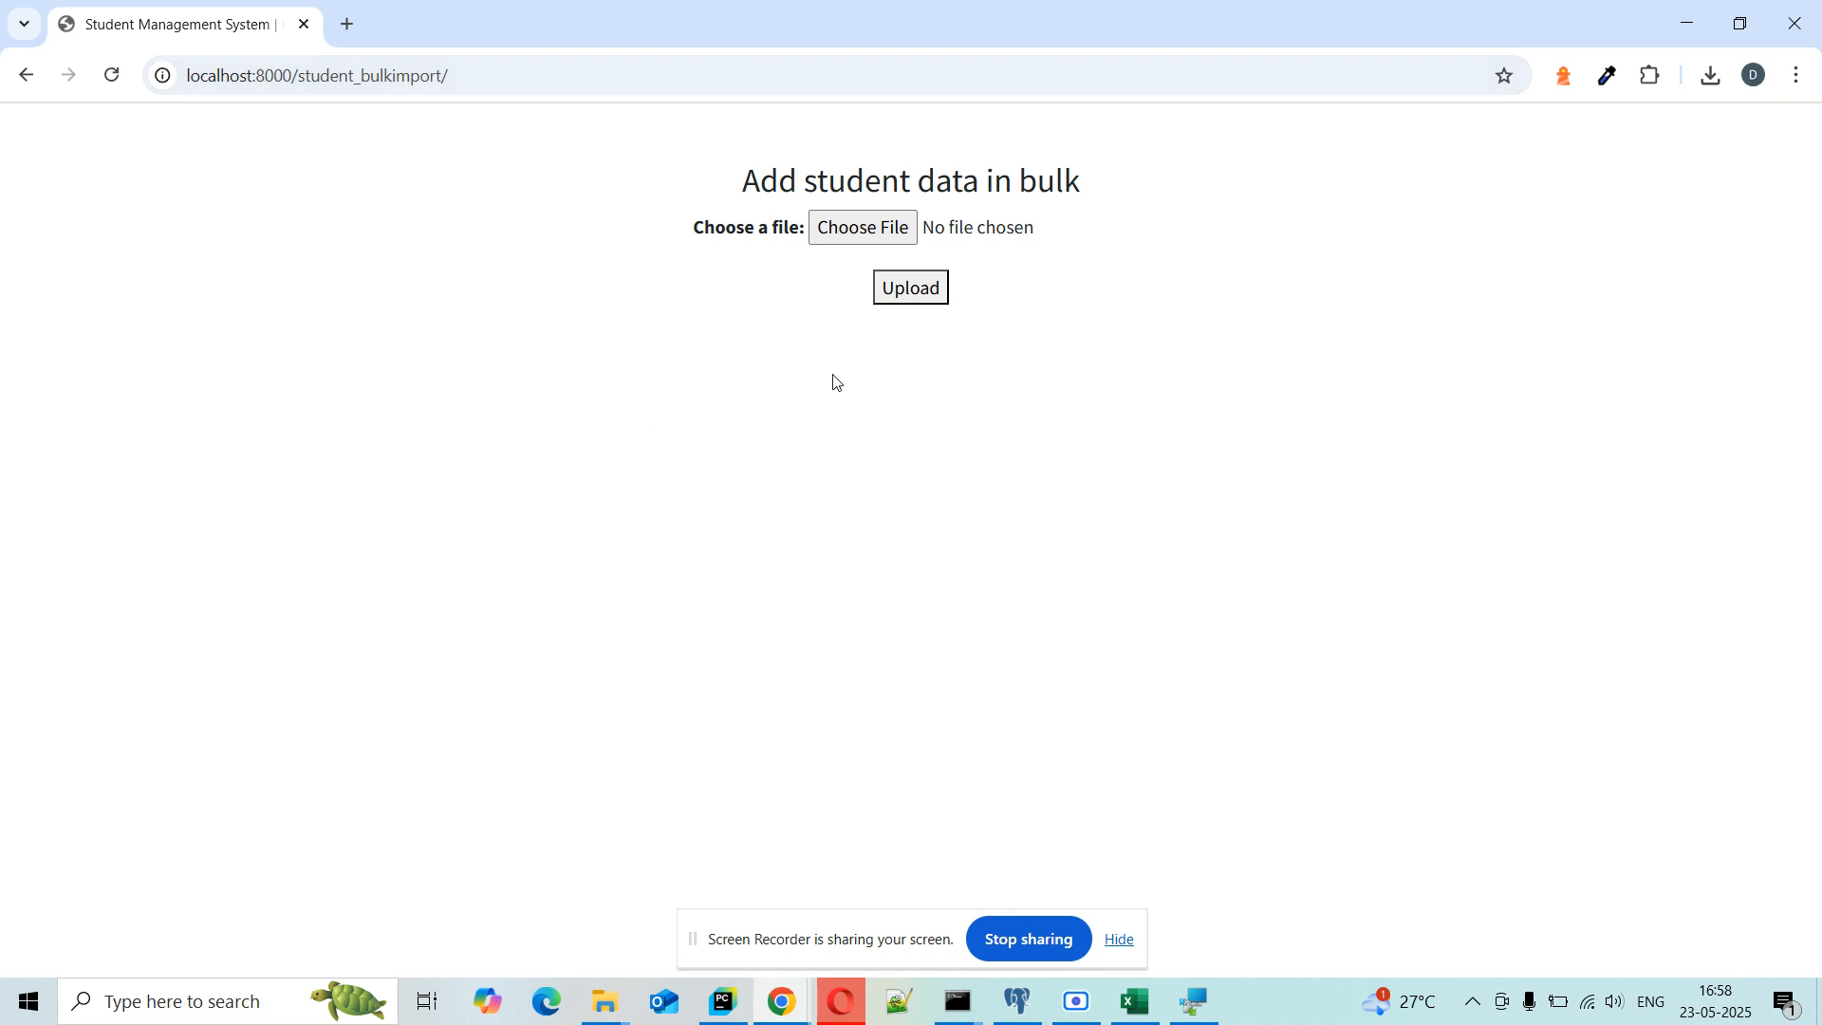
Step: Choose the IACT2023-24 STUDENT LIST workbook as the upload file, then head back
left_click(891, 232)
scroll(998, 674, "down", 2)
scroll(997, 678, "down", 4)
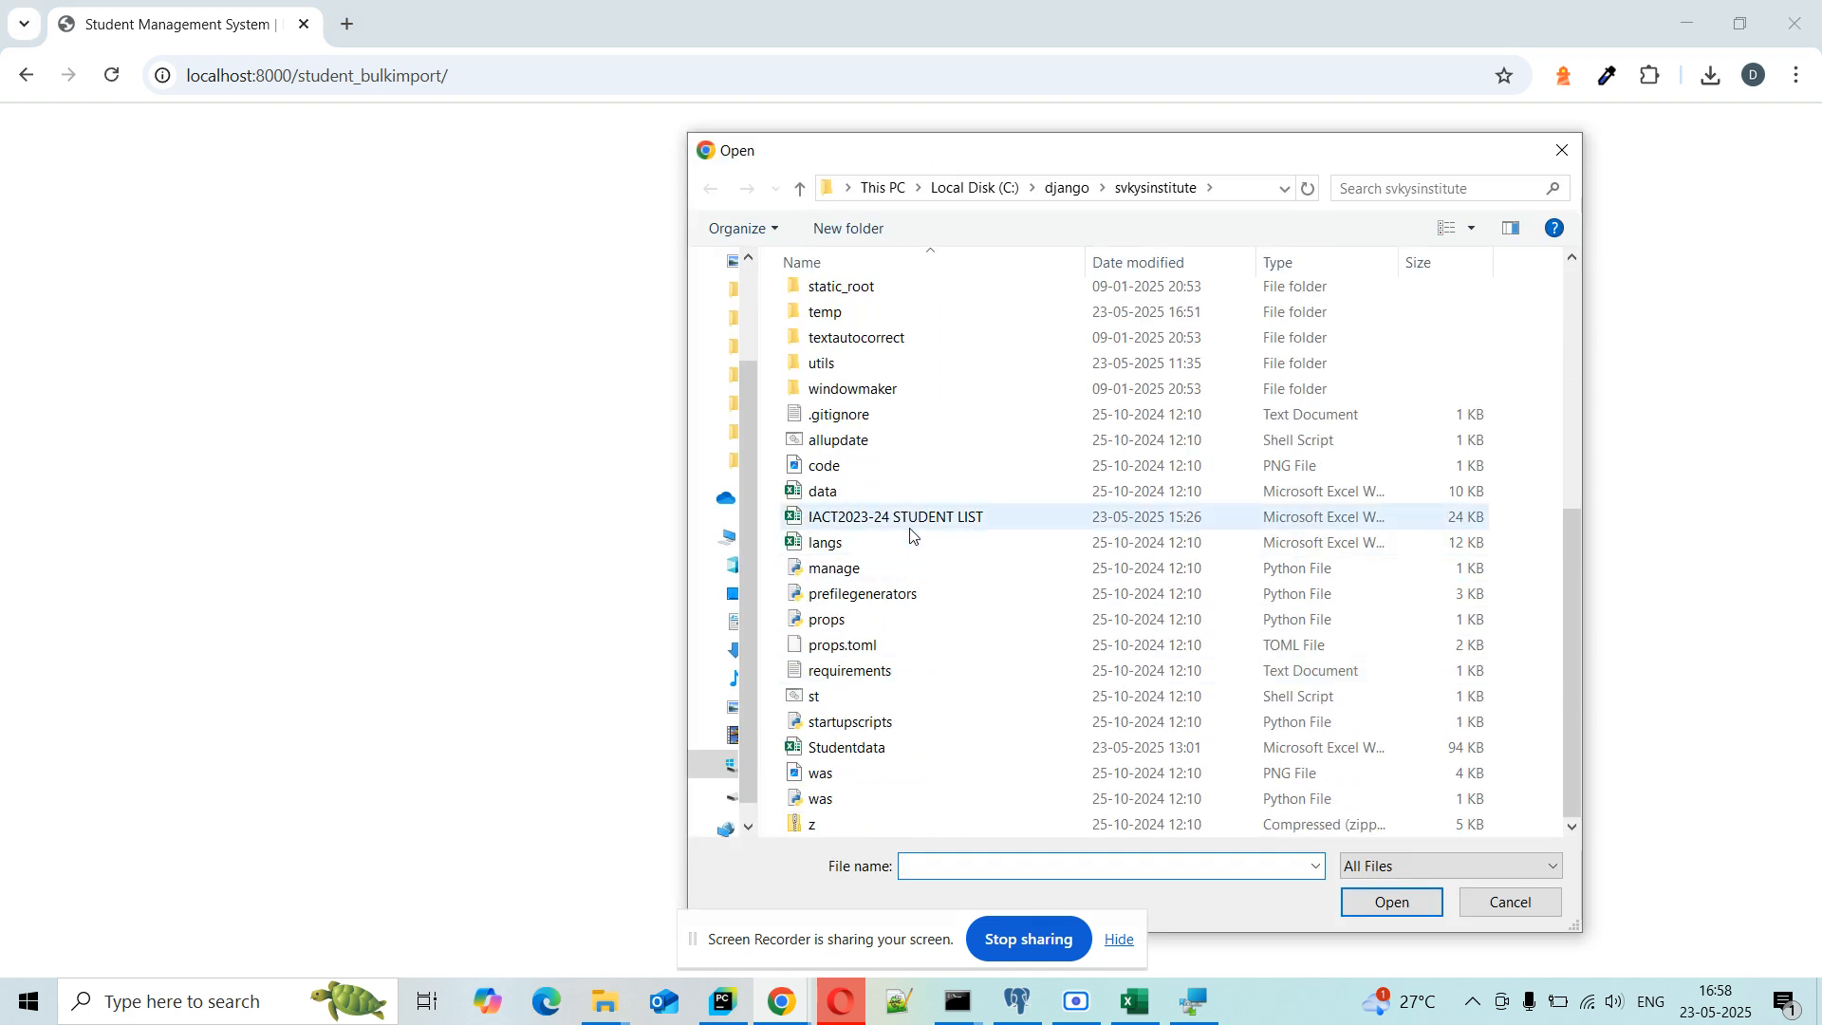
left_click(1061, 517)
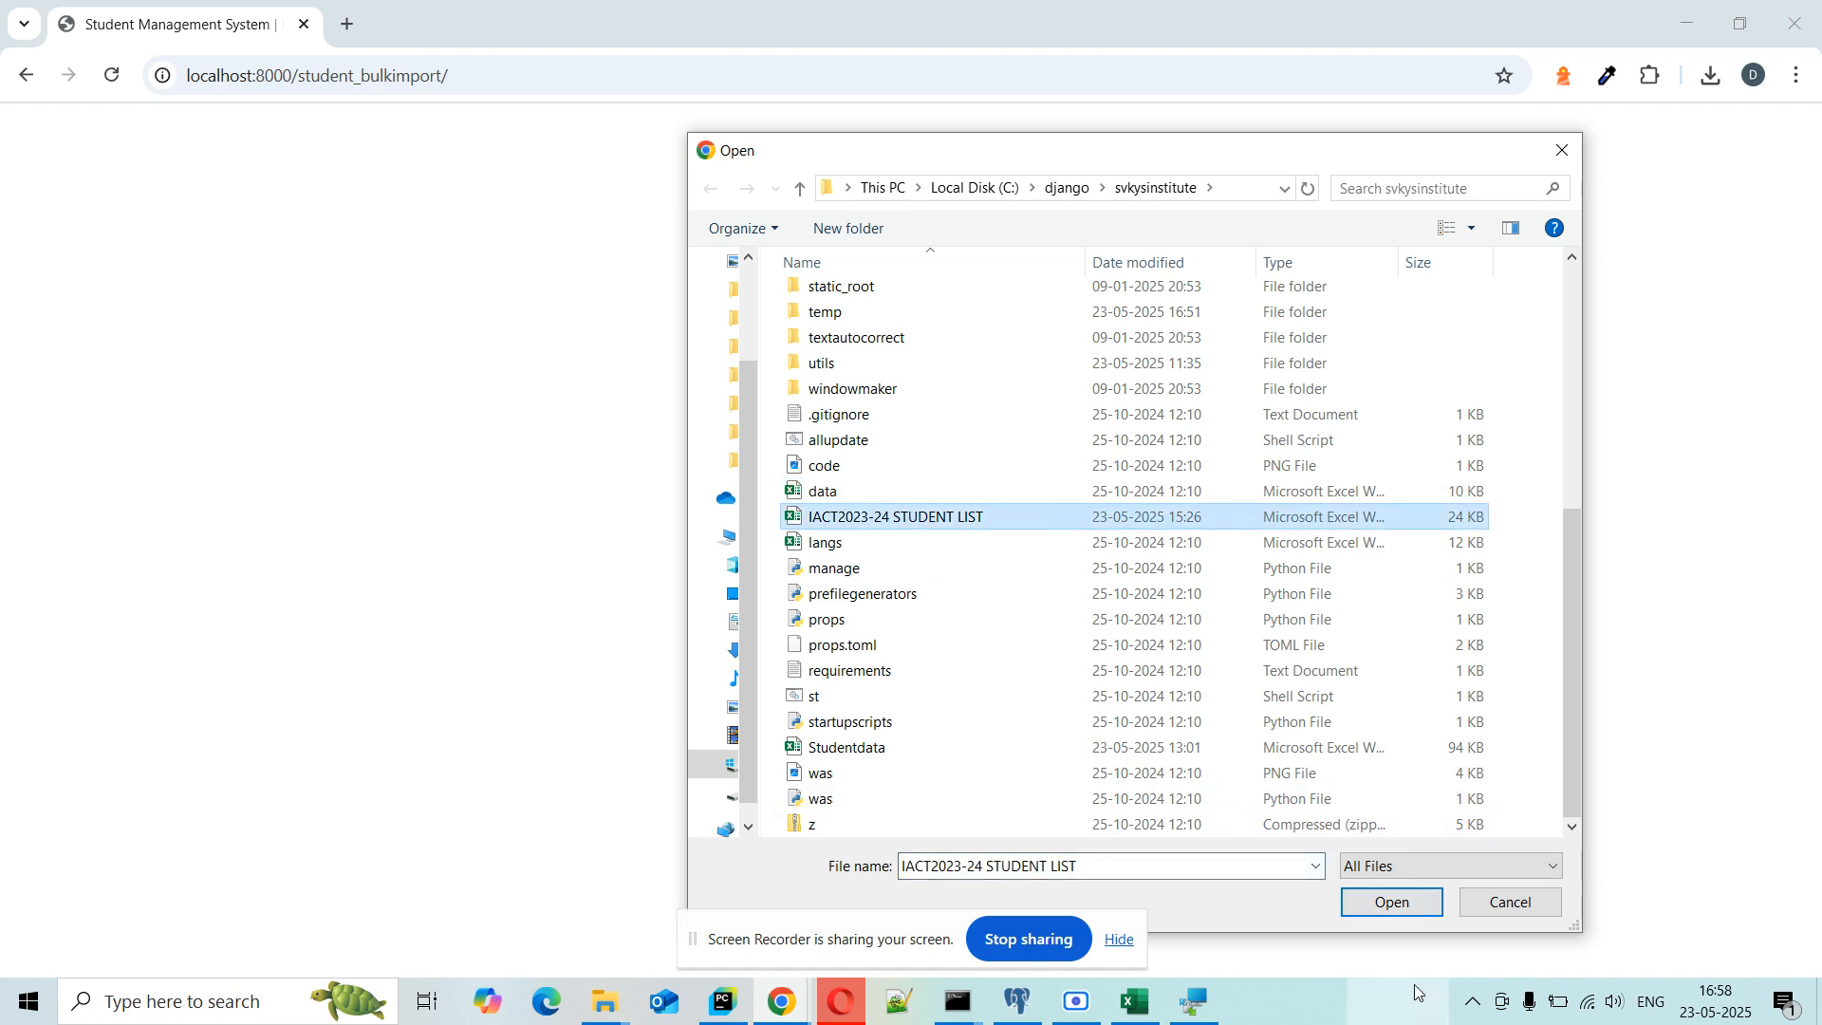
left_click(1386, 902)
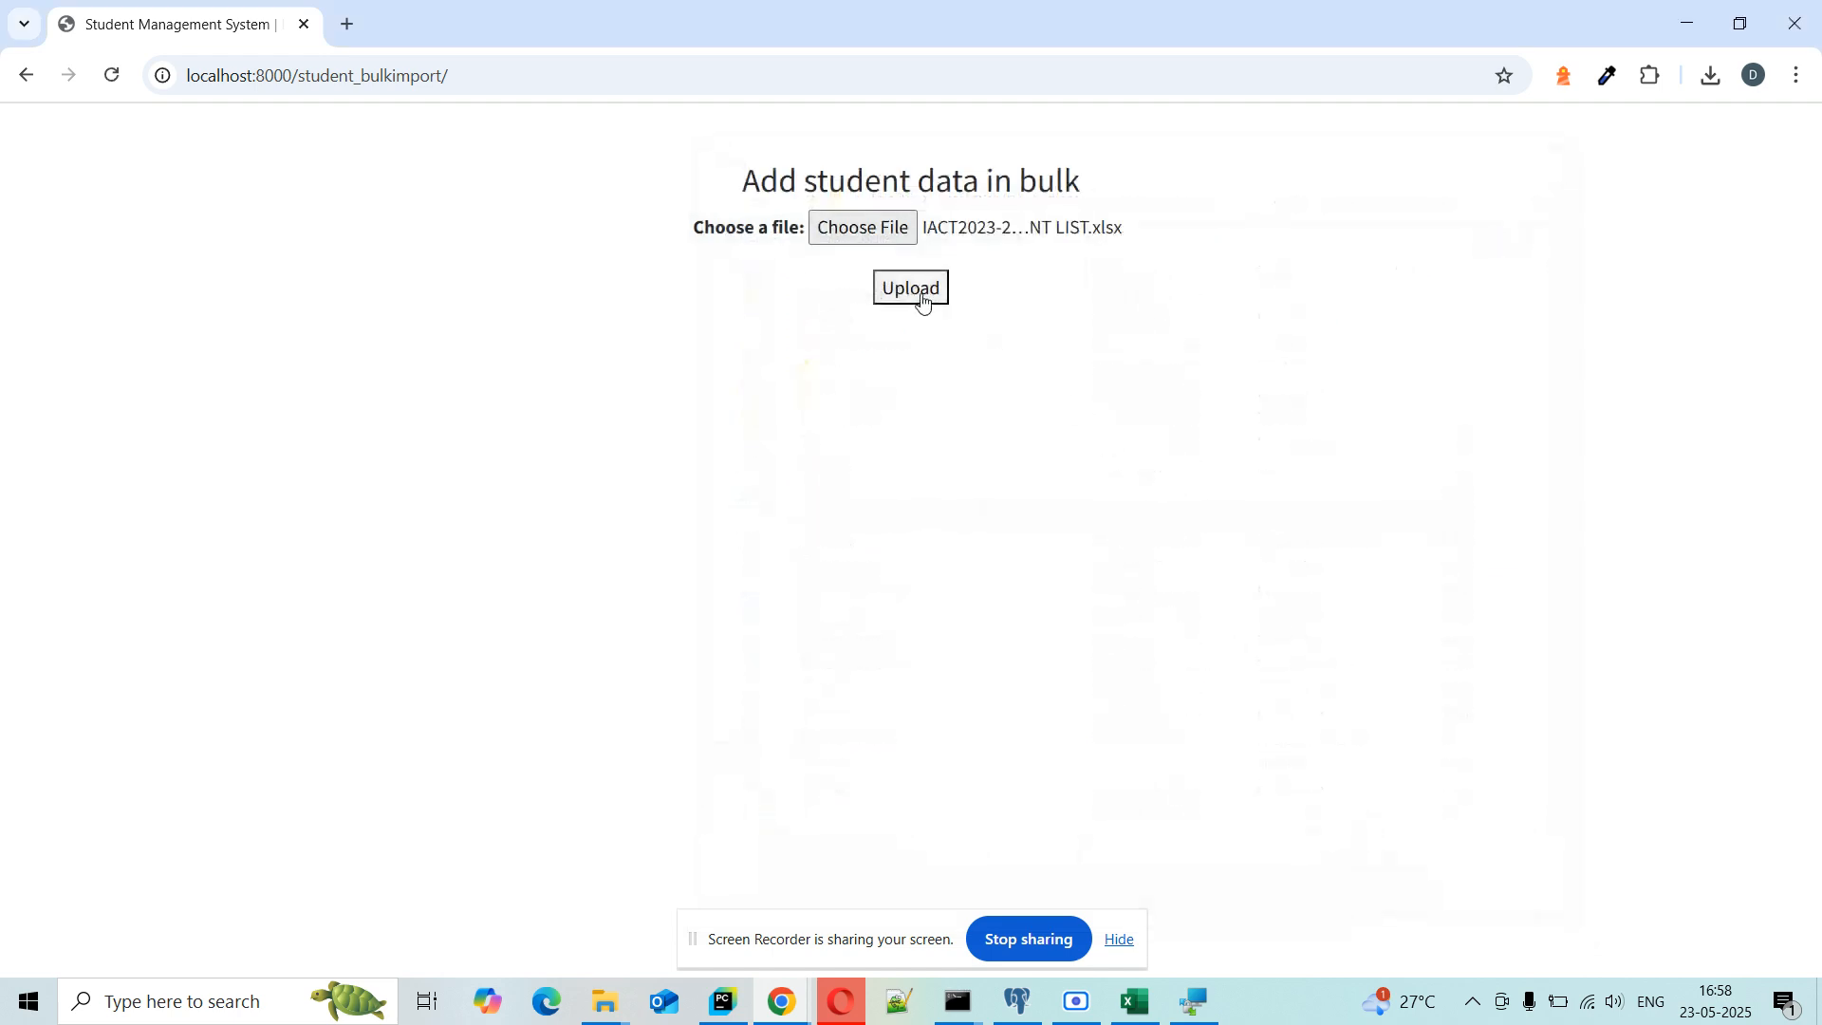
left_click(28, 76)
Step: Scroll through the Student Details table, reviewing branch numbers, courses and pending fees
scroll(838, 581, "up", 5)
scroll(838, 584, "down", 6)
scroll(838, 584, "down", 17)
scroll(840, 582, "up", 20)
scroll(842, 579, "down", 4)
scroll(842, 580, "down", 1)
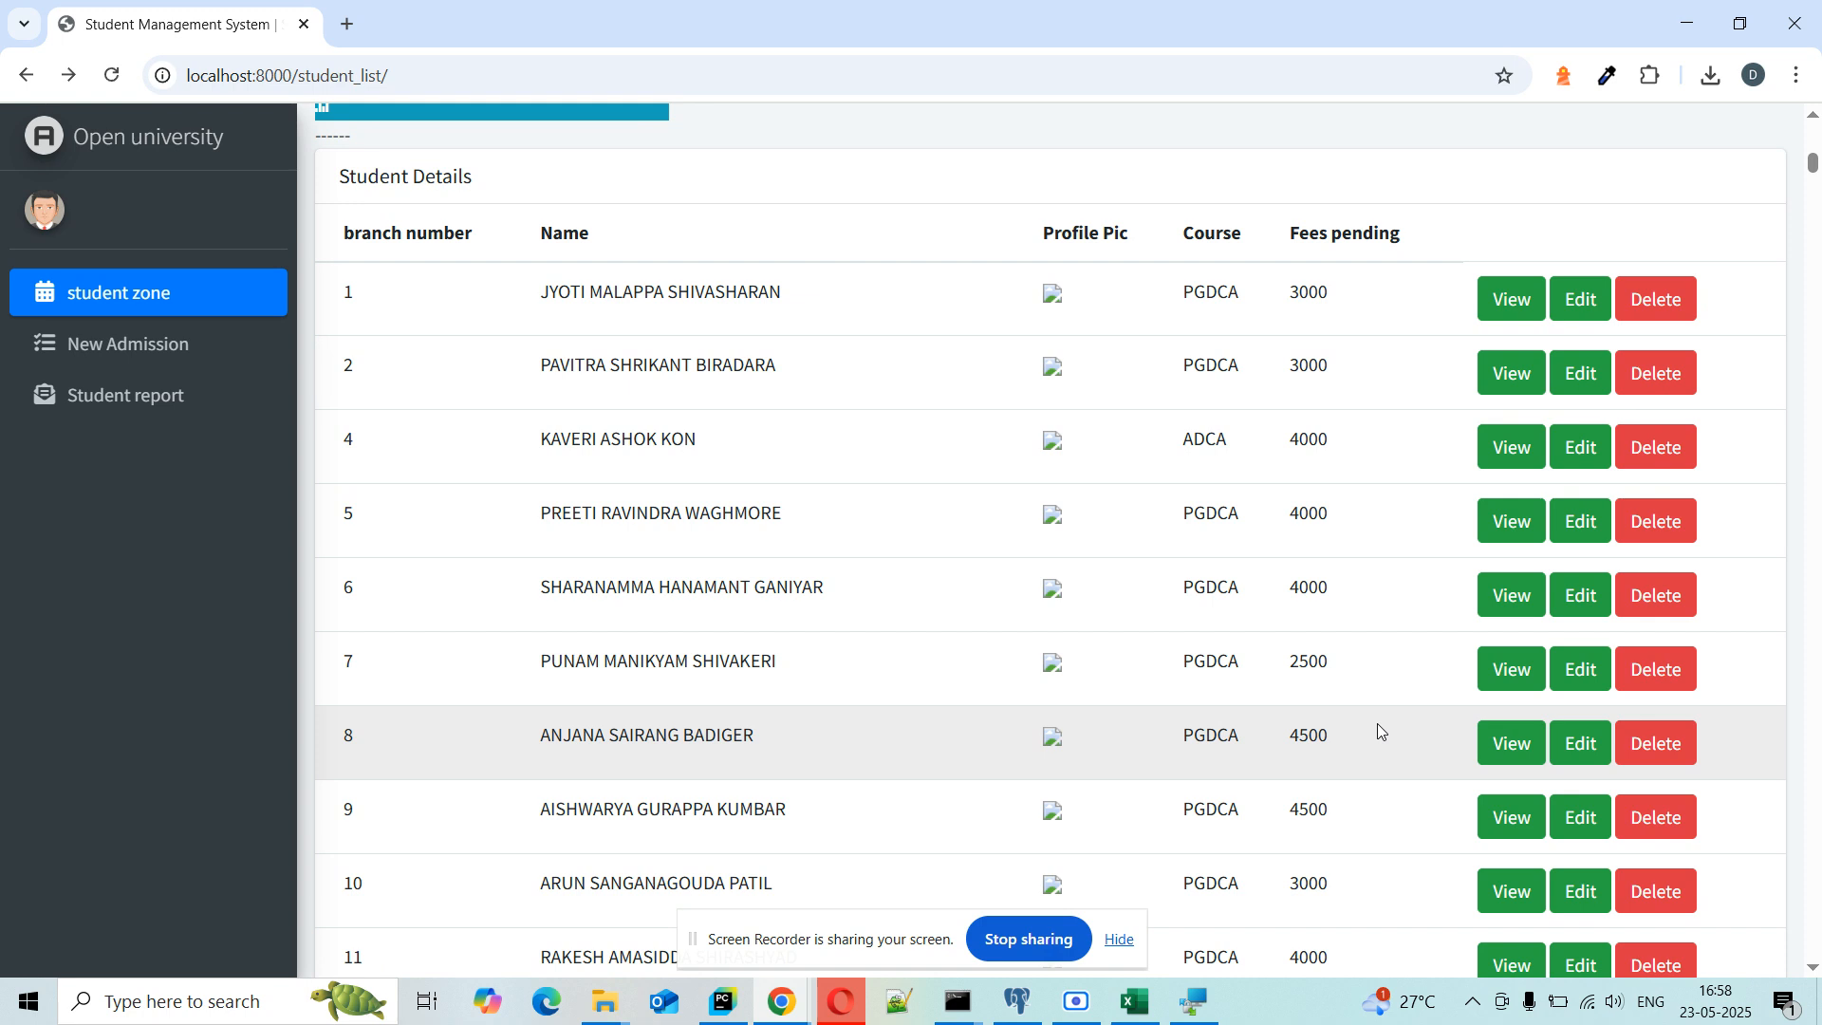
Step: Open student 8's record and review its 4500 pending fees and empty Paying today form
left_click(1501, 751)
scroll(1316, 685, "down", 8)
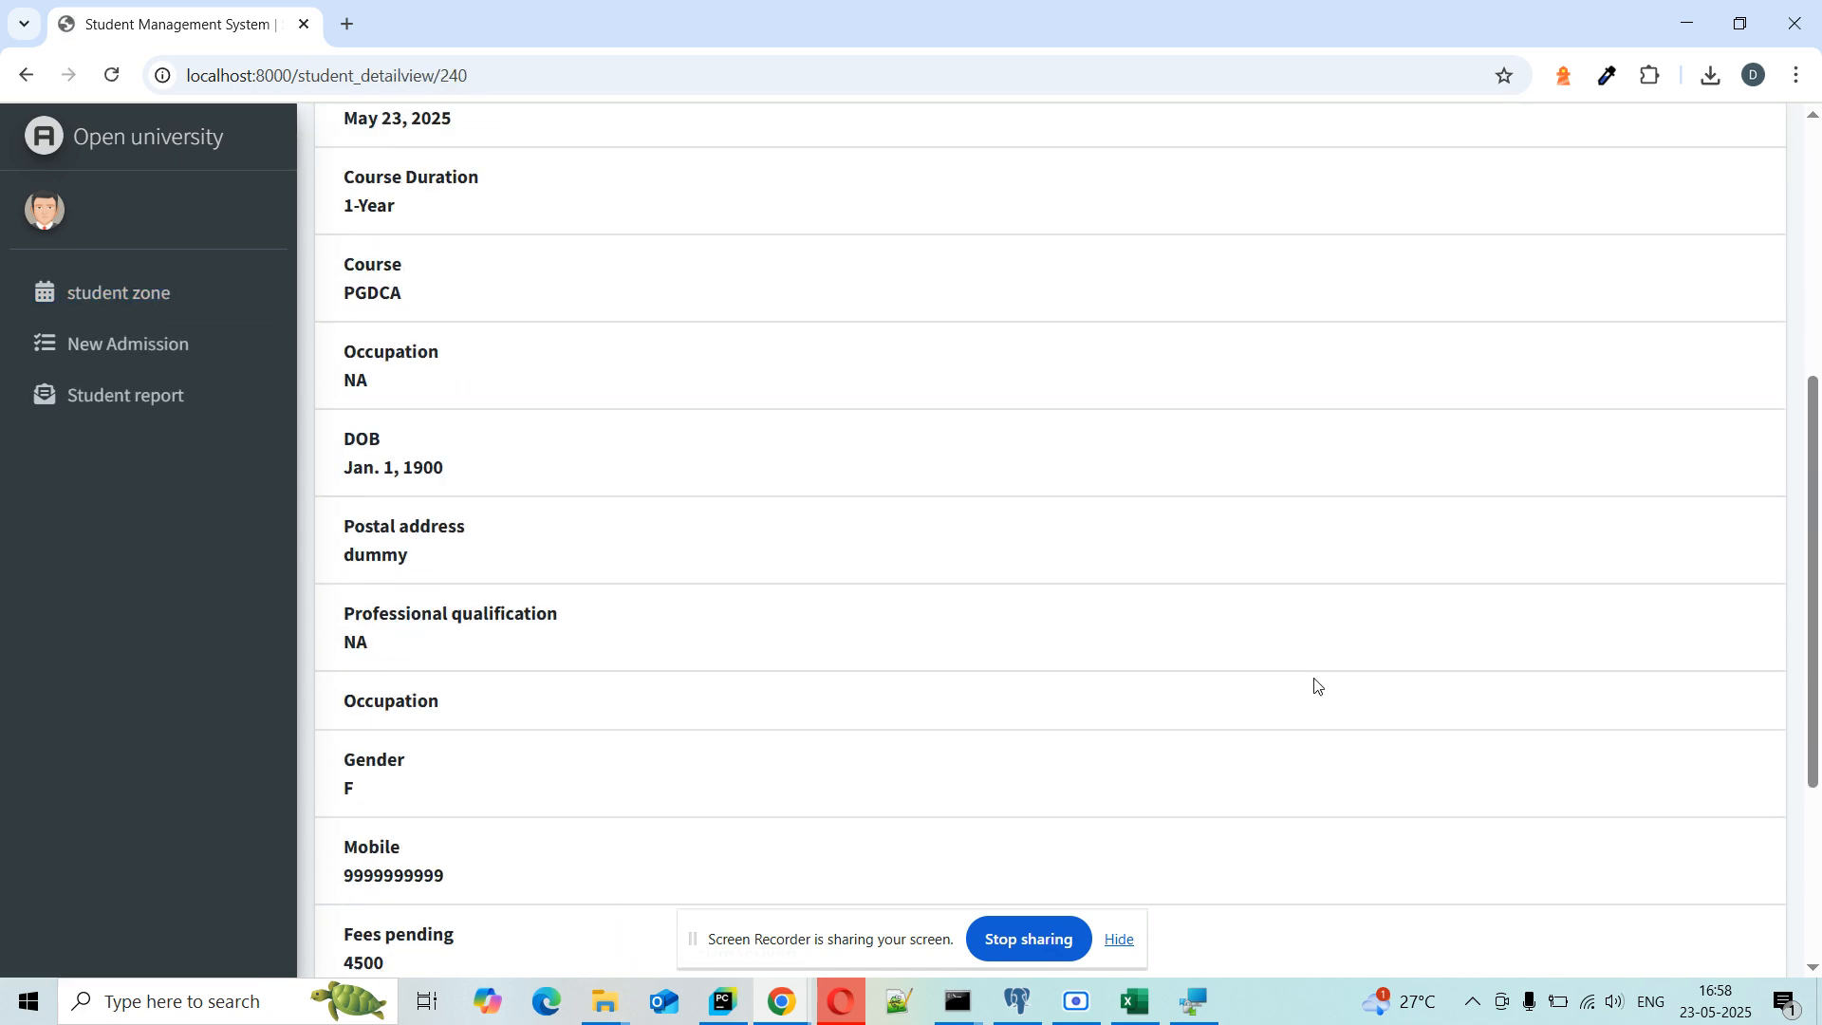
scroll(1315, 685, "up", 15)
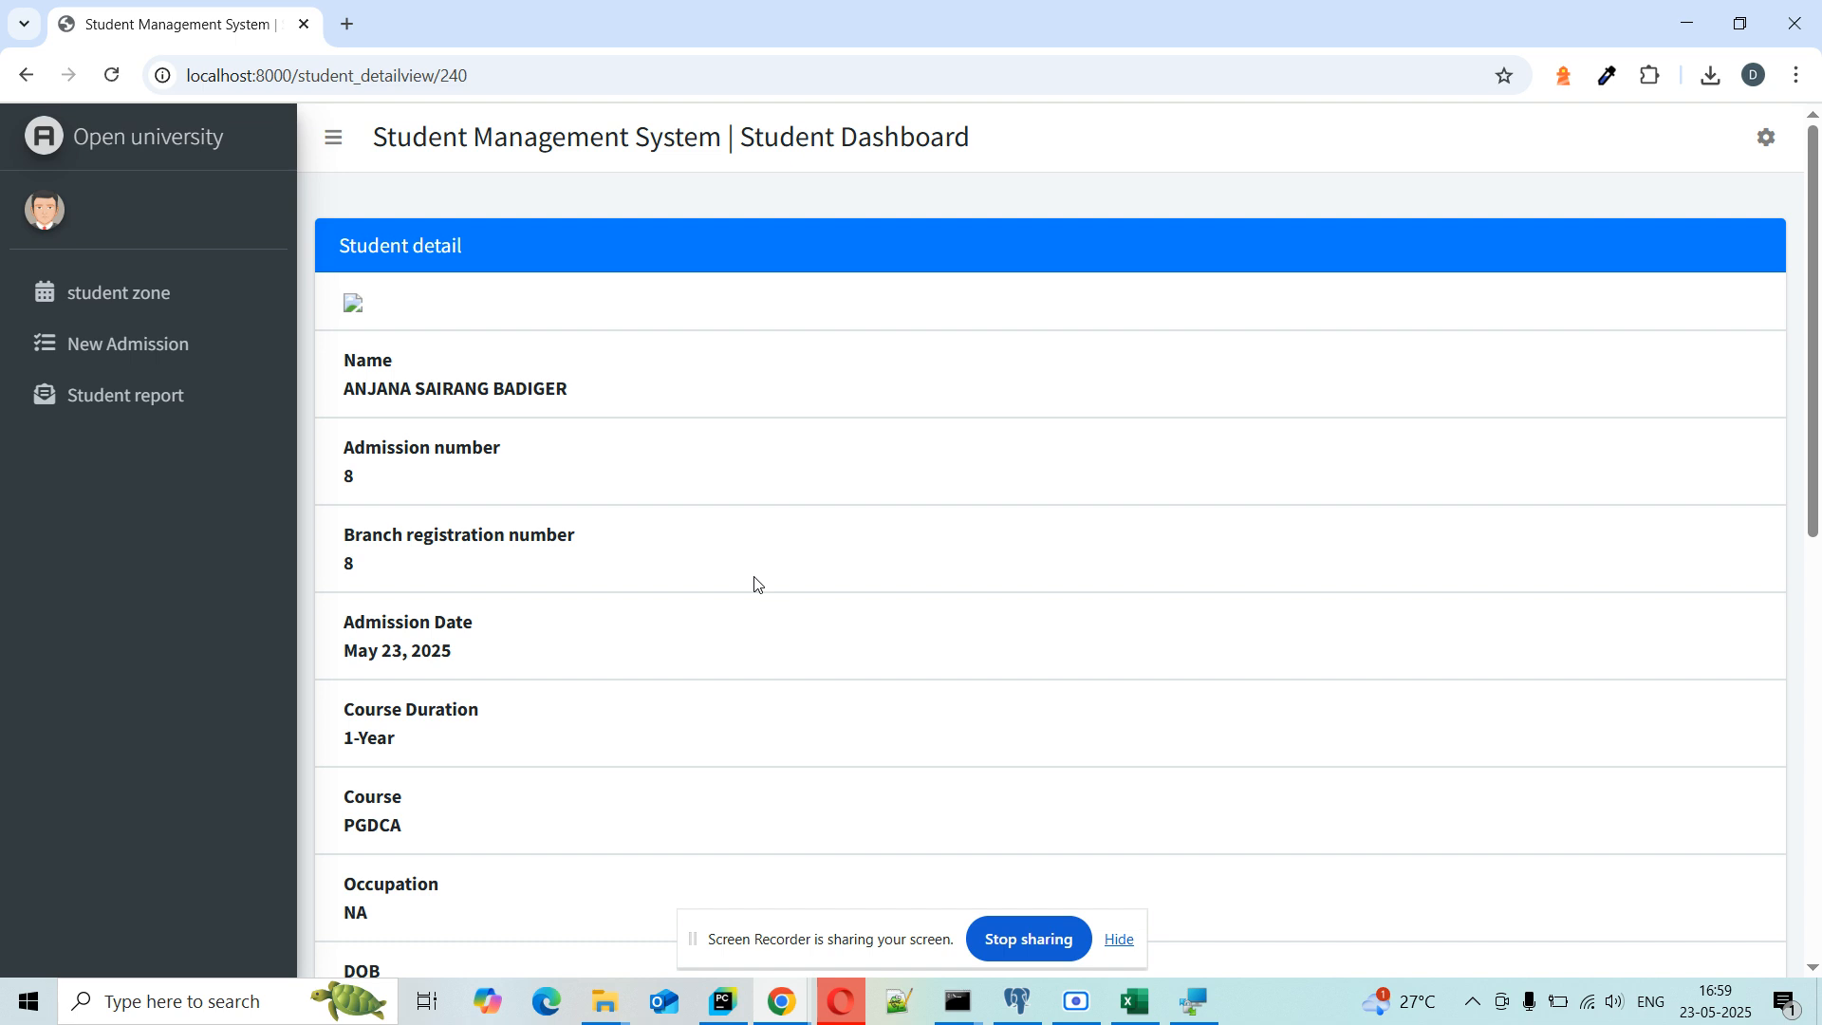
scroll(755, 583, "down", 1)
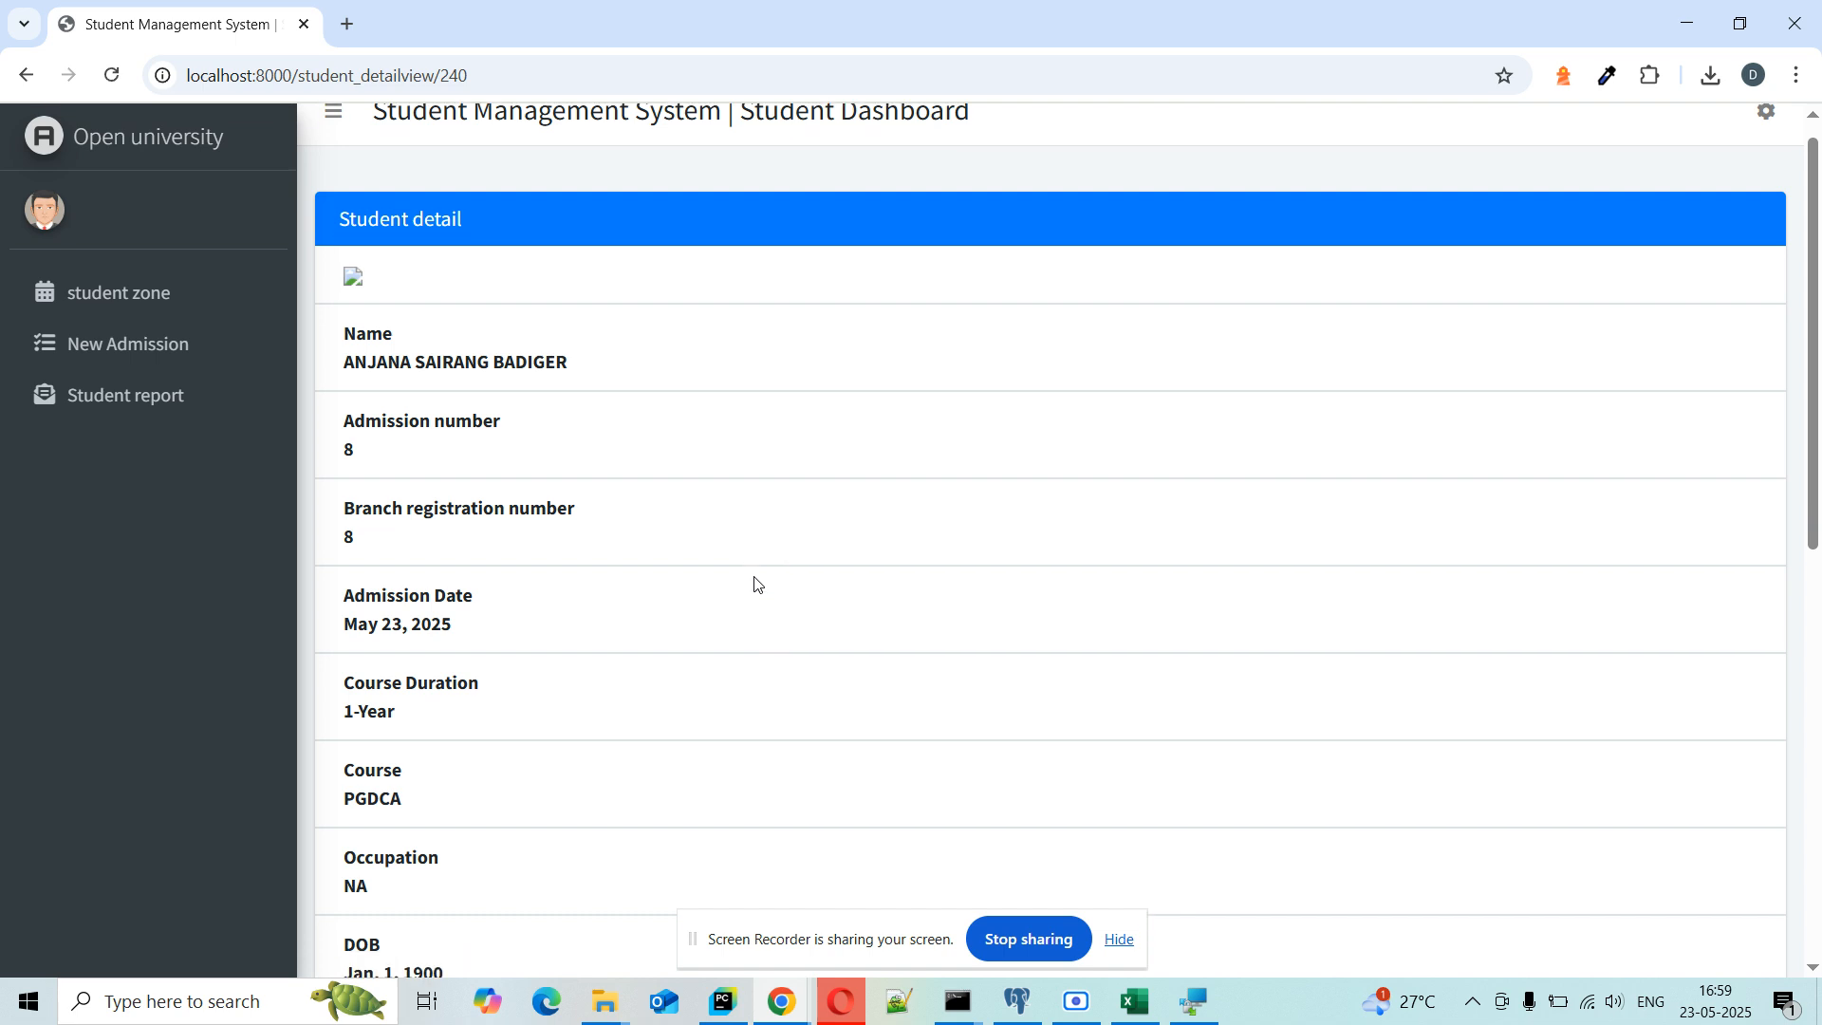
scroll(756, 583, "down", 9)
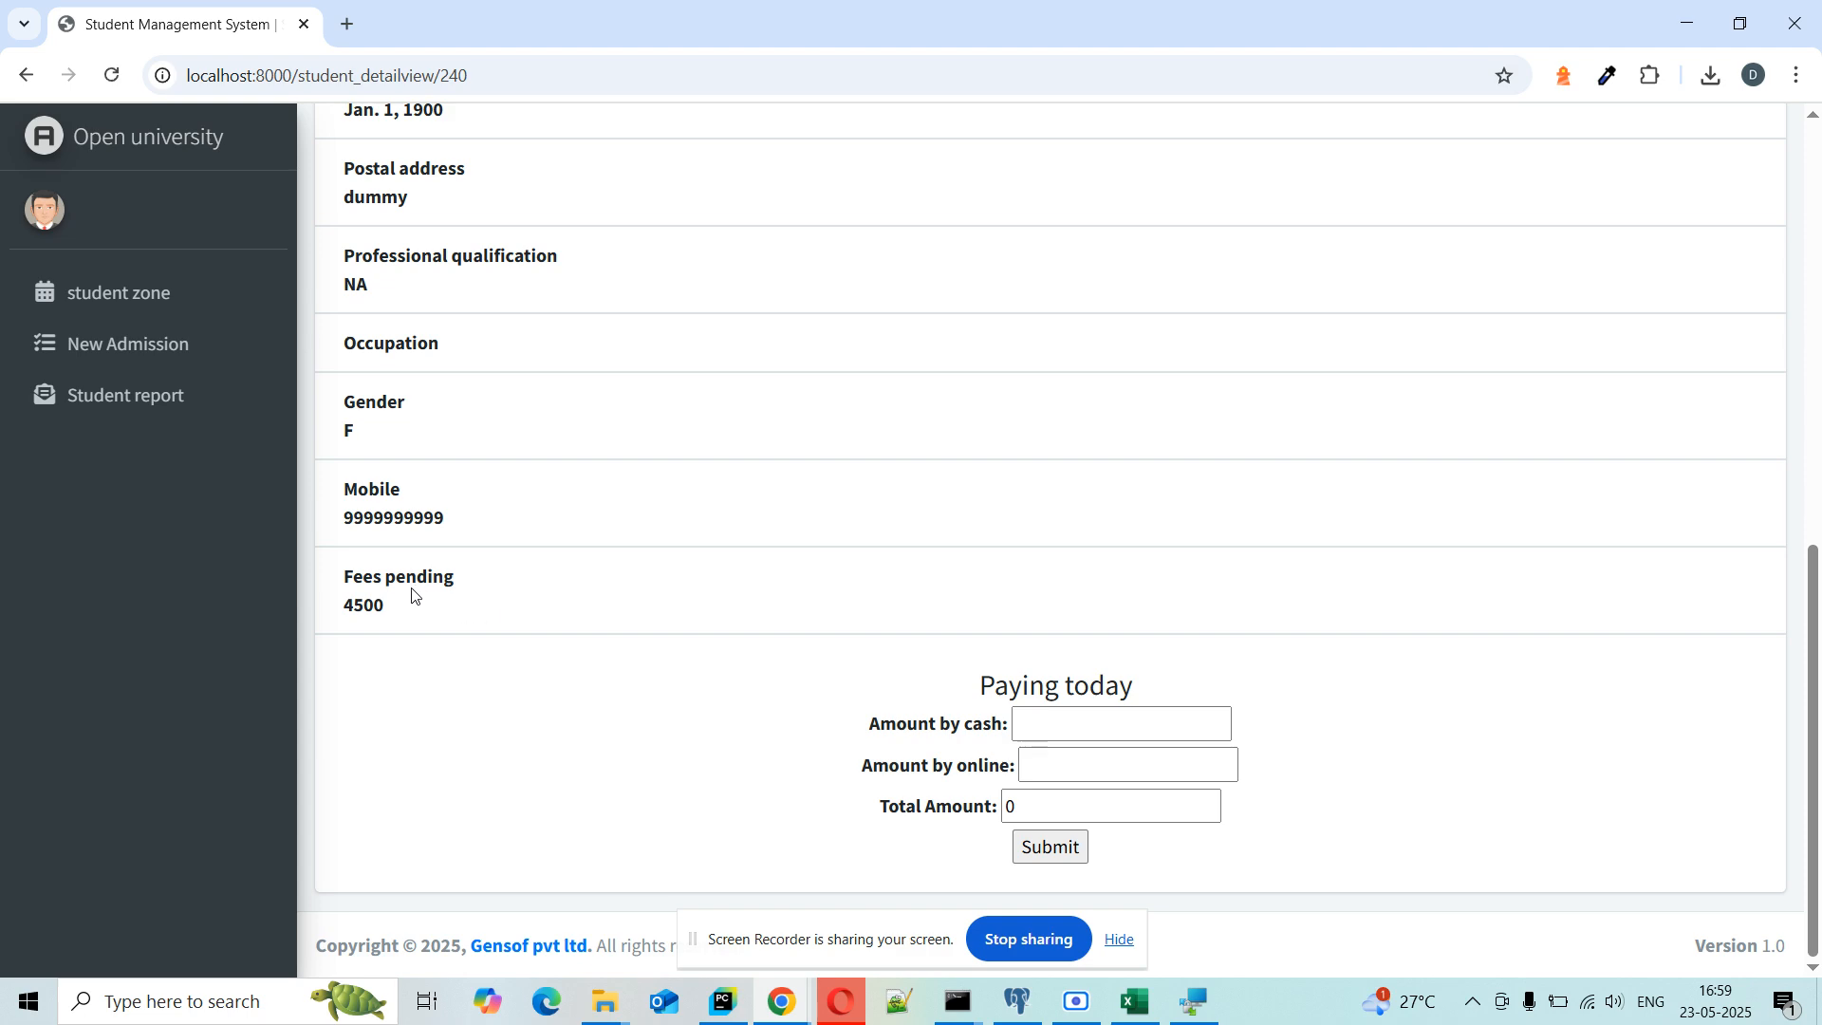
scroll(471, 575, "up", 8)
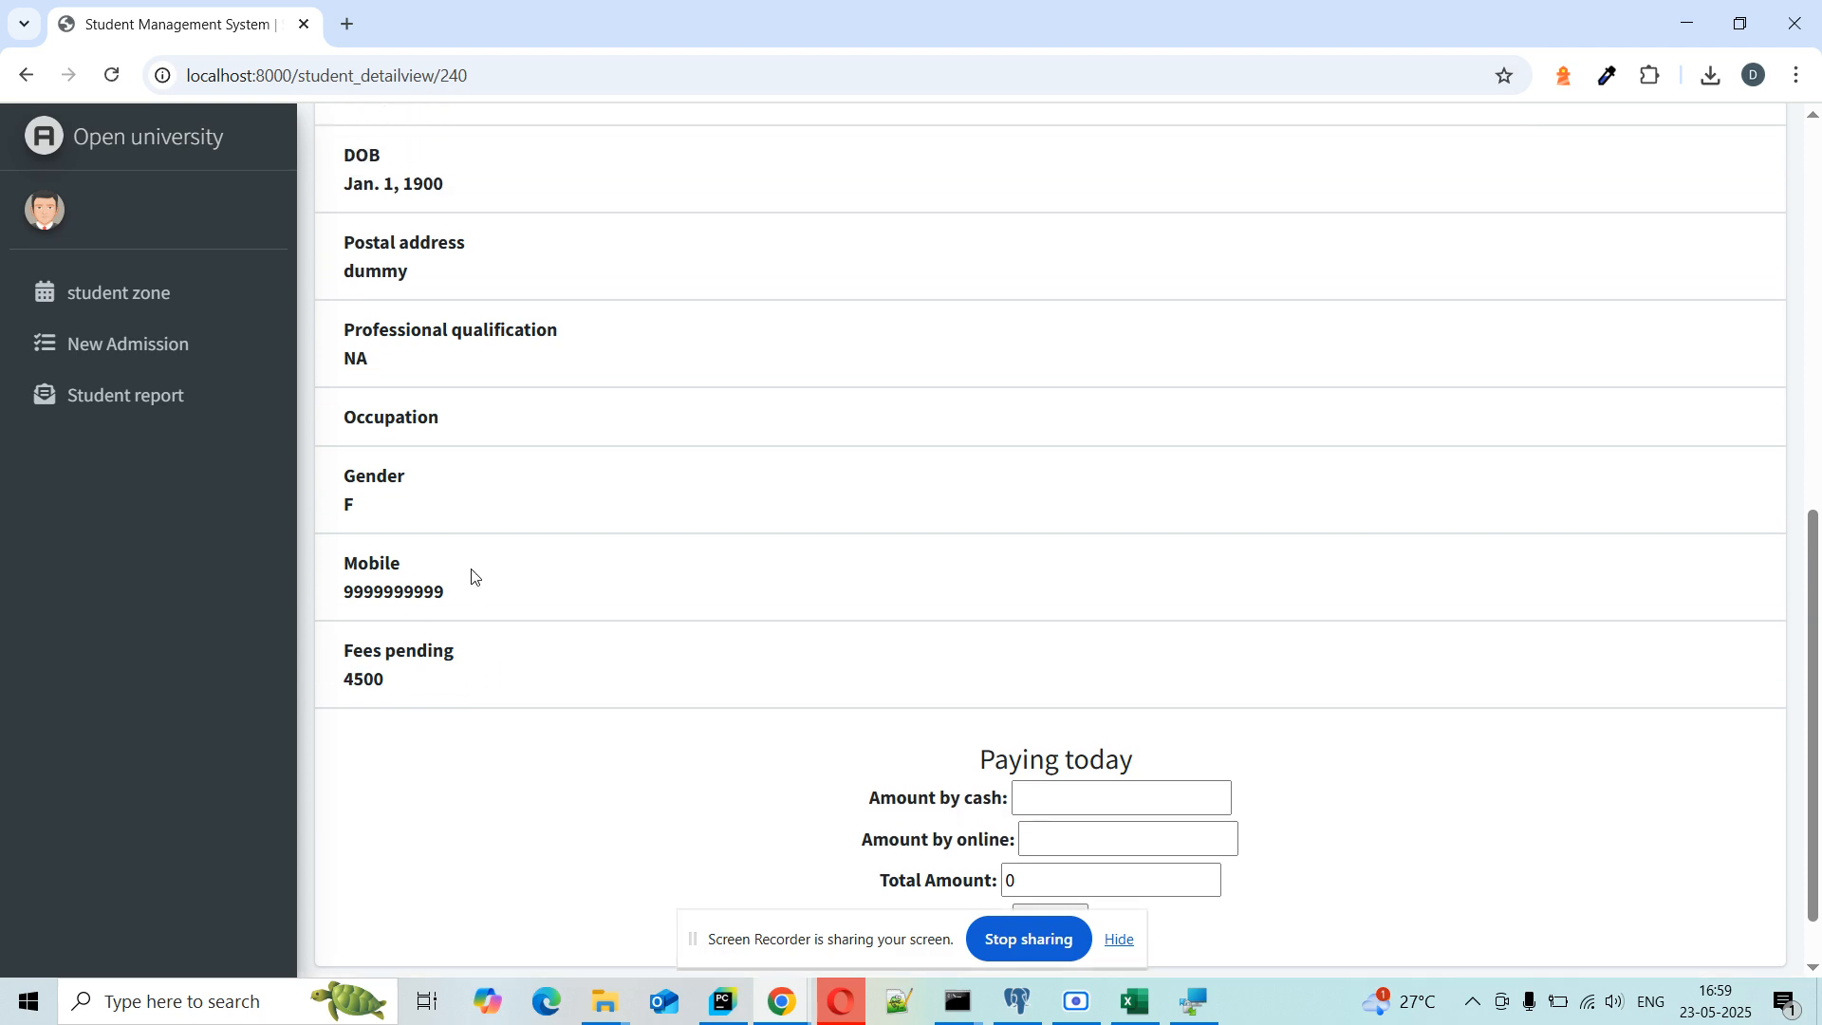
scroll(471, 570, "down", 4)
scroll(471, 568, "down", 2)
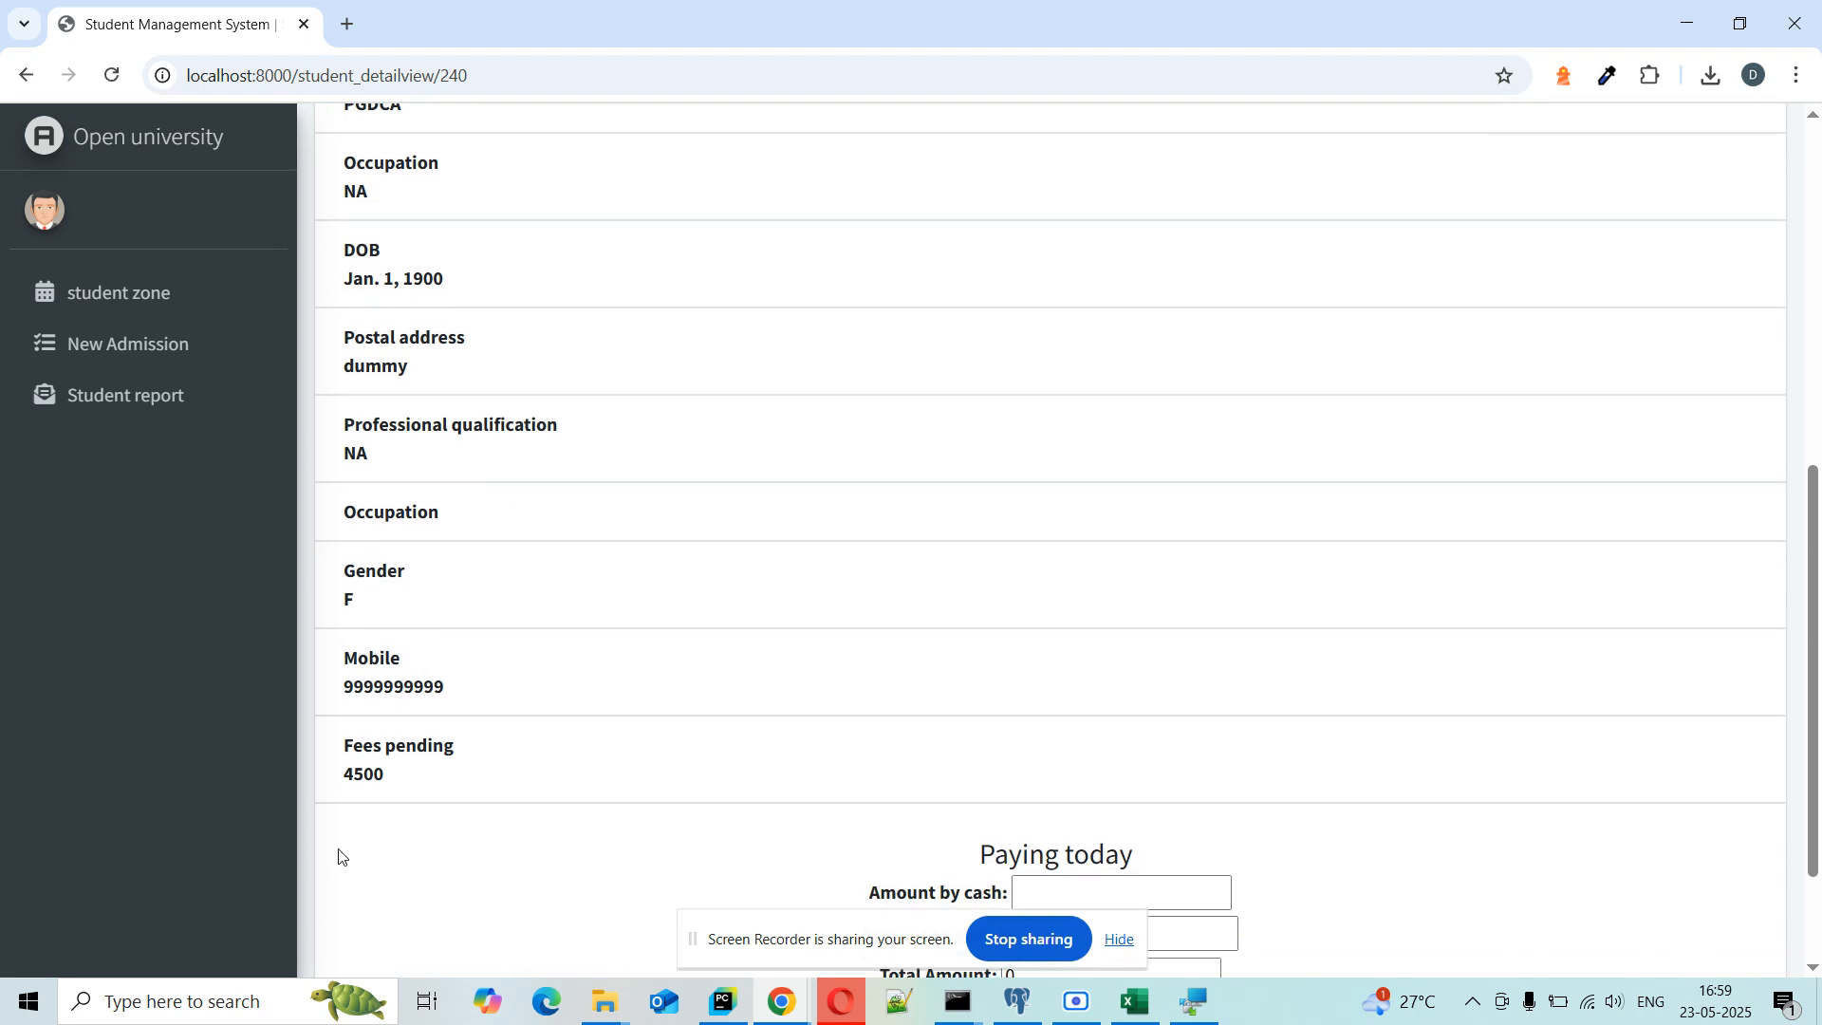
left_click_drag(344, 773, 387, 782)
left_click(387, 782)
scroll(934, 740, "down", 2)
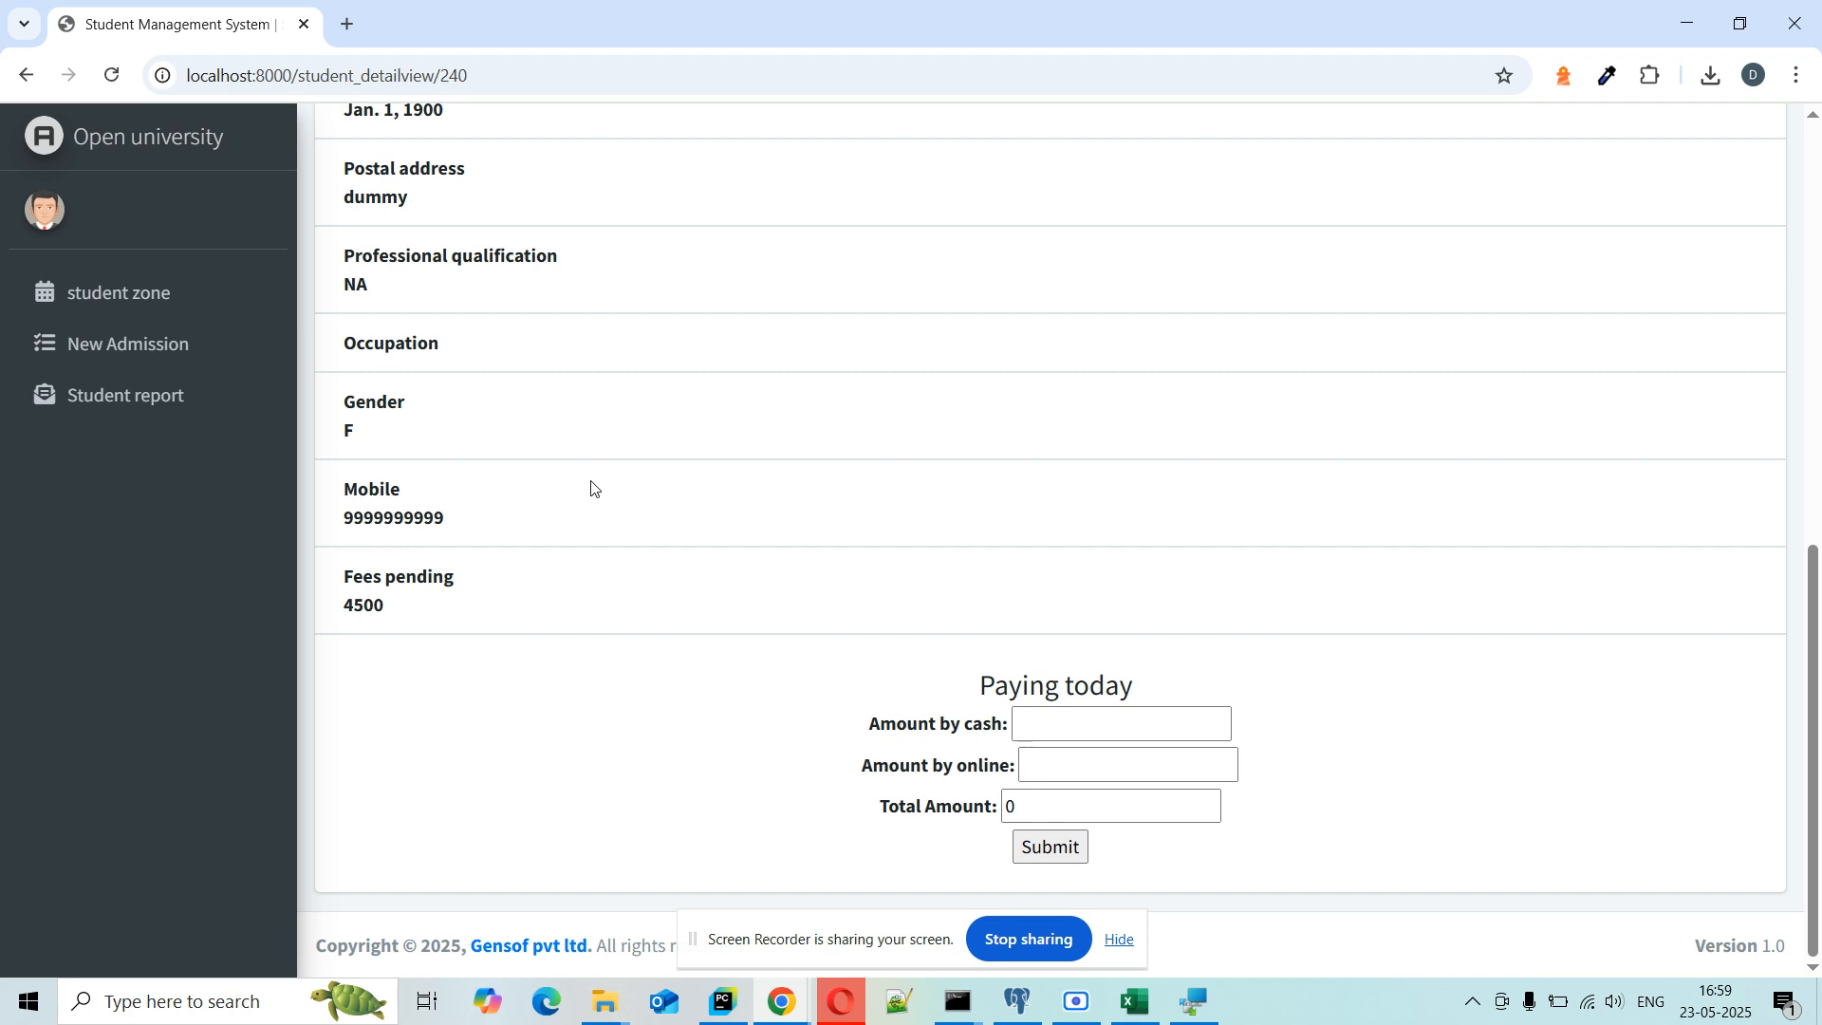
scroll(591, 489, "up", 8)
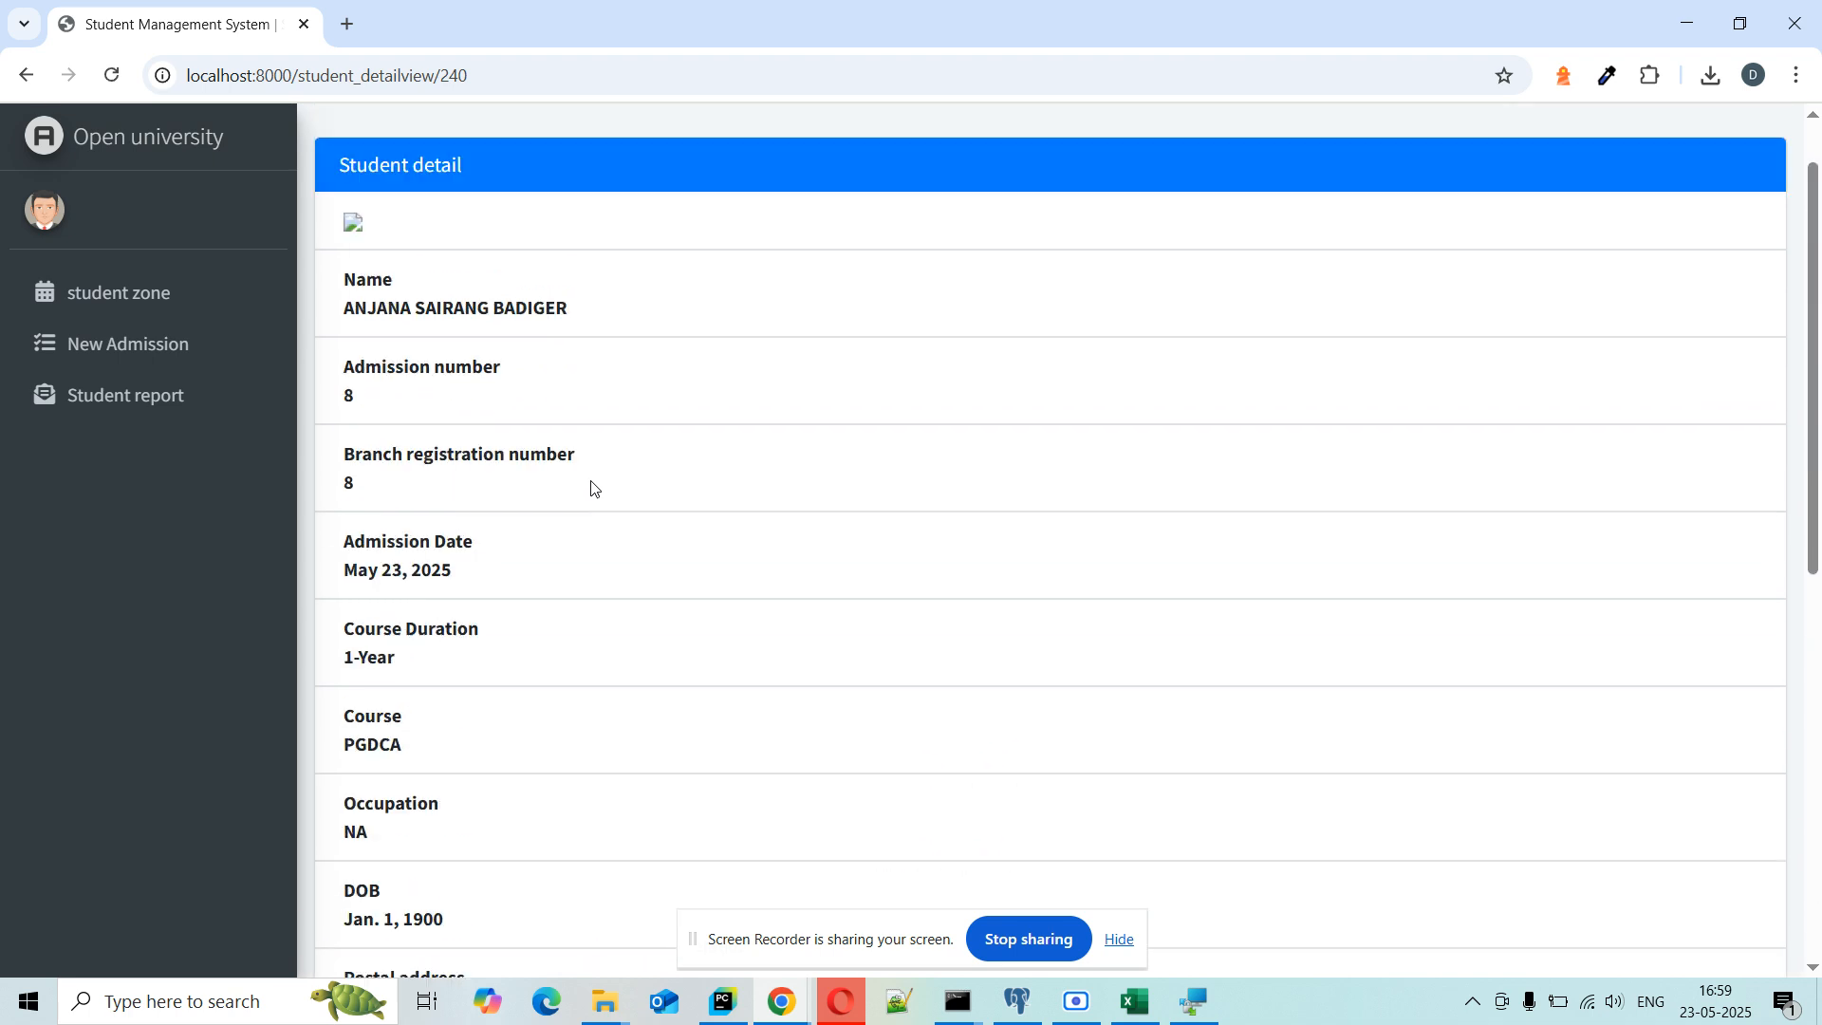
Step: Search registration number 155 in student zone and open that ADCA student's record
left_click(206, 311)
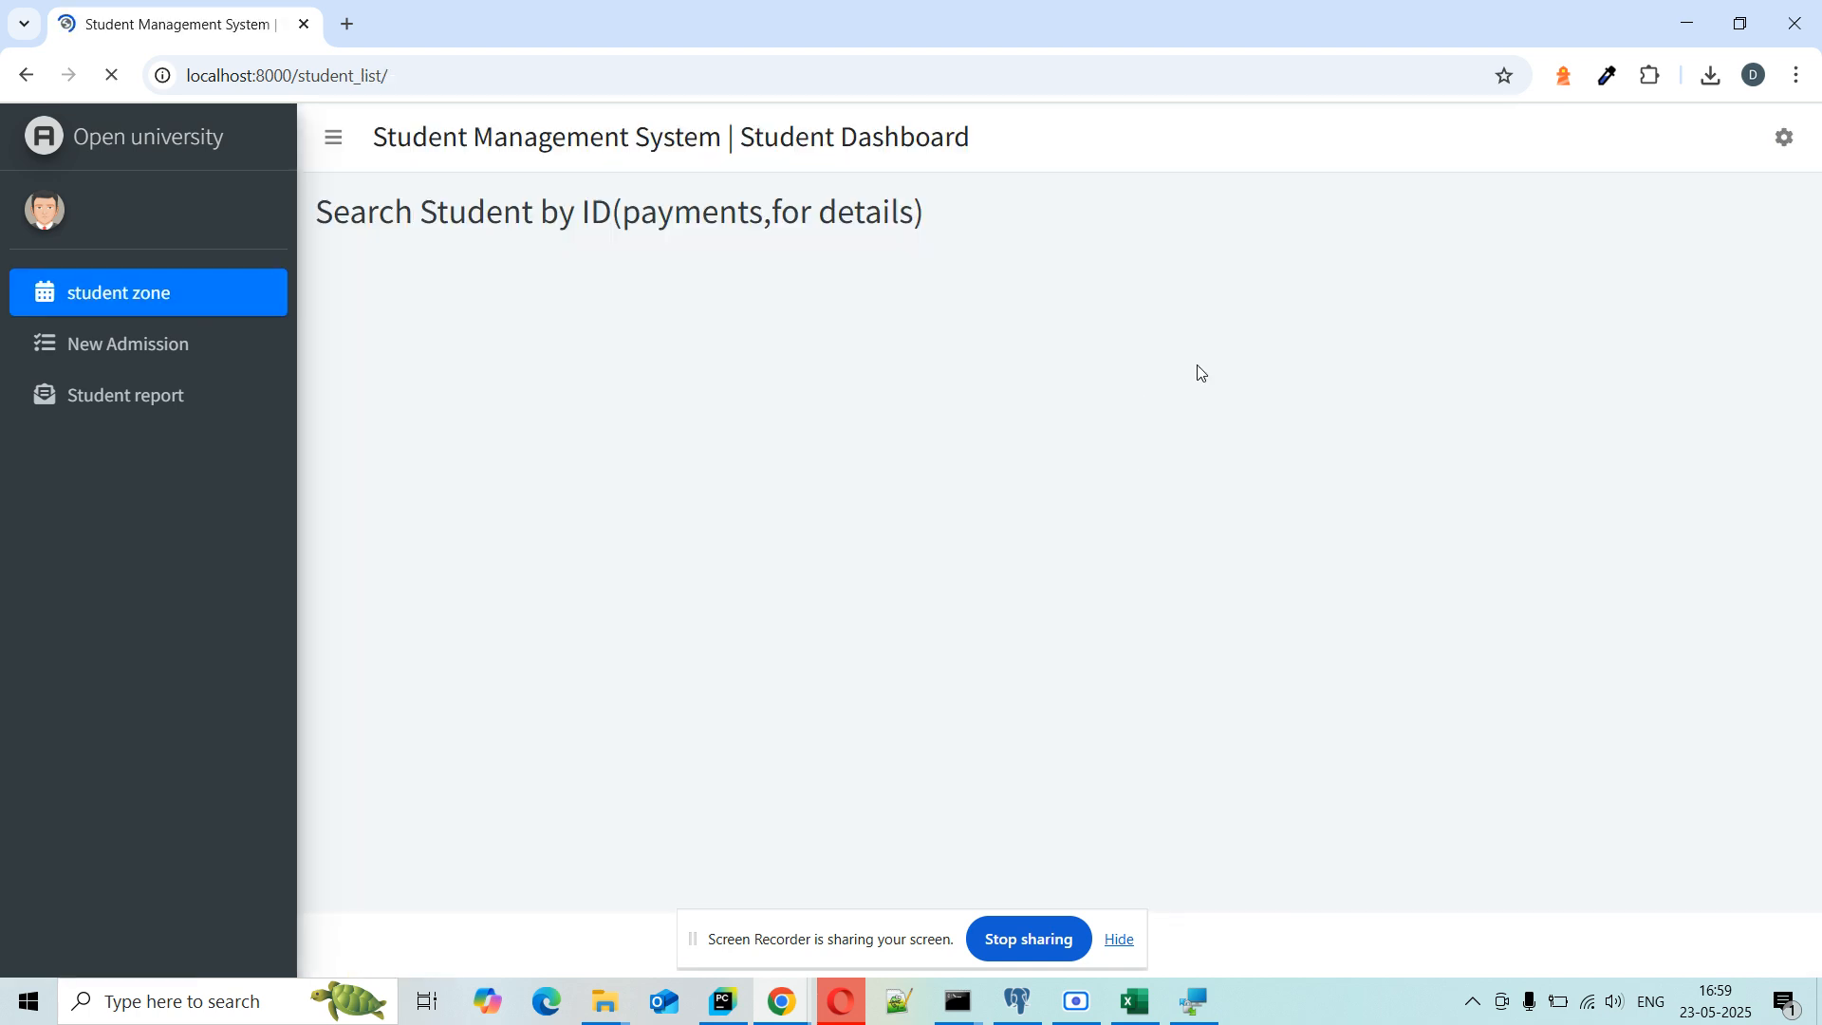
left_click(1070, 373)
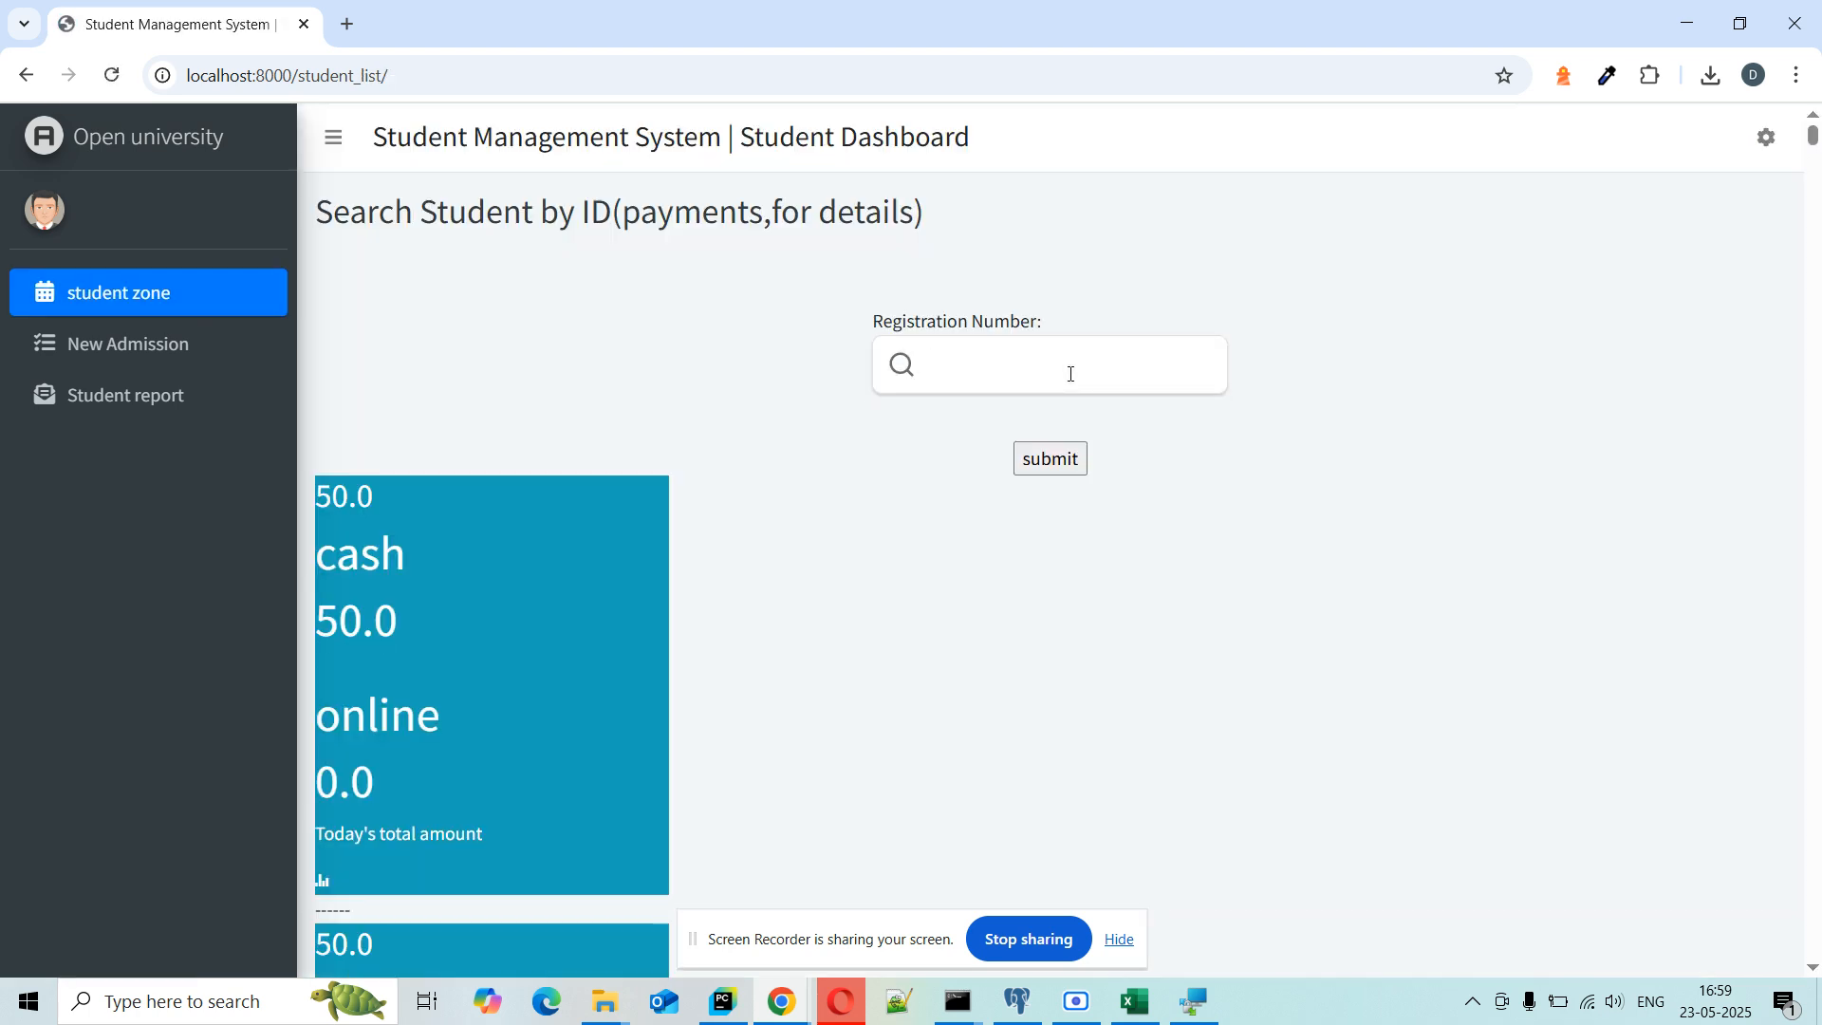
type("1")
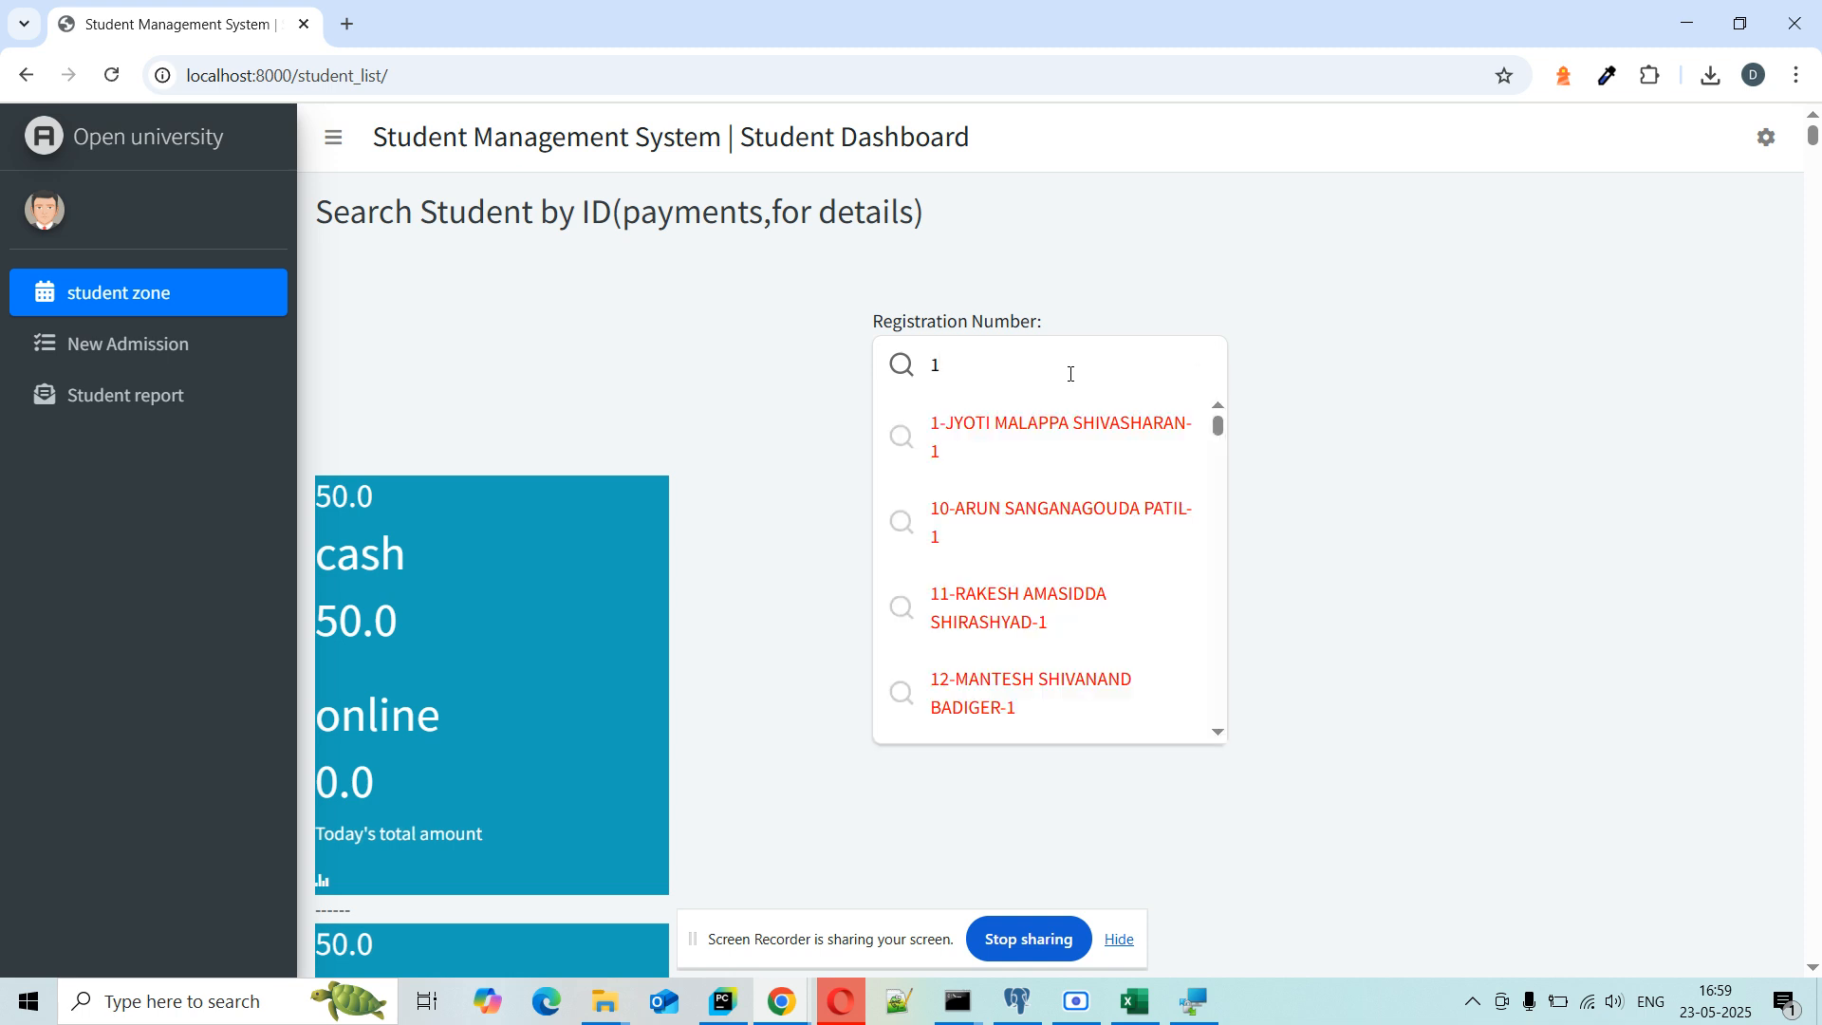
type("55")
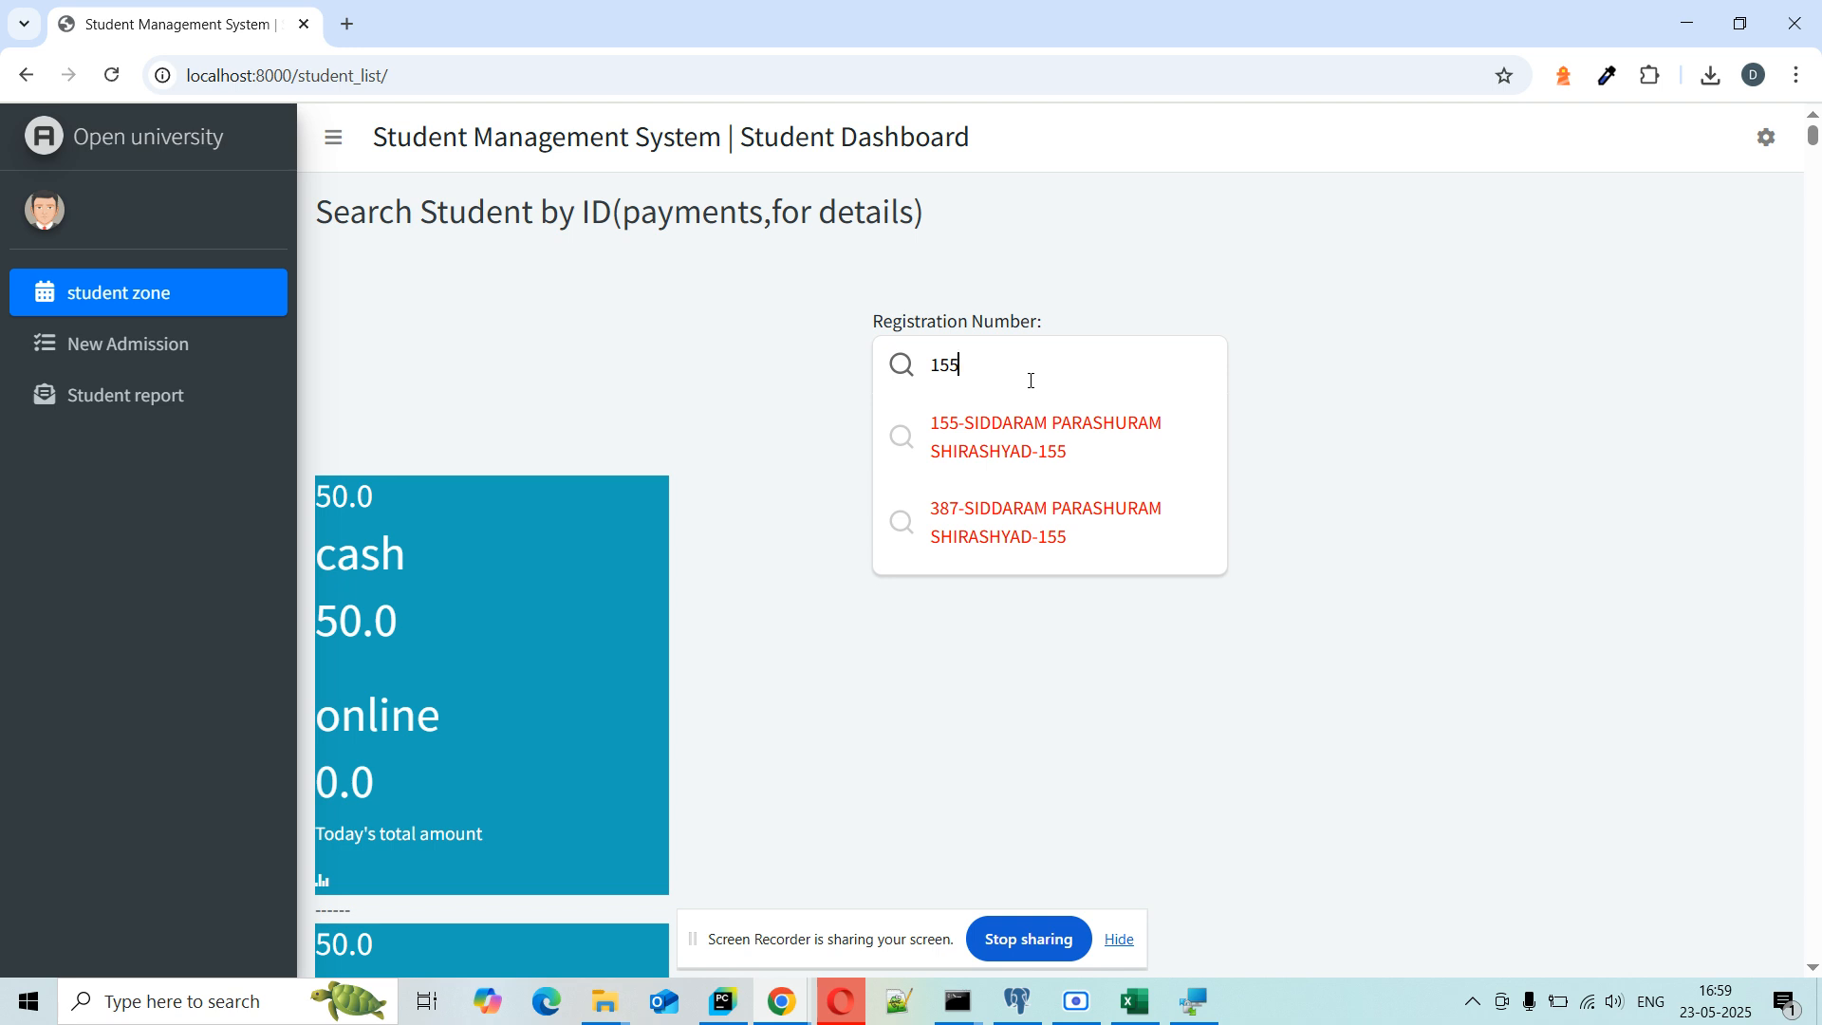
left_click(1047, 446)
left_click(1057, 480)
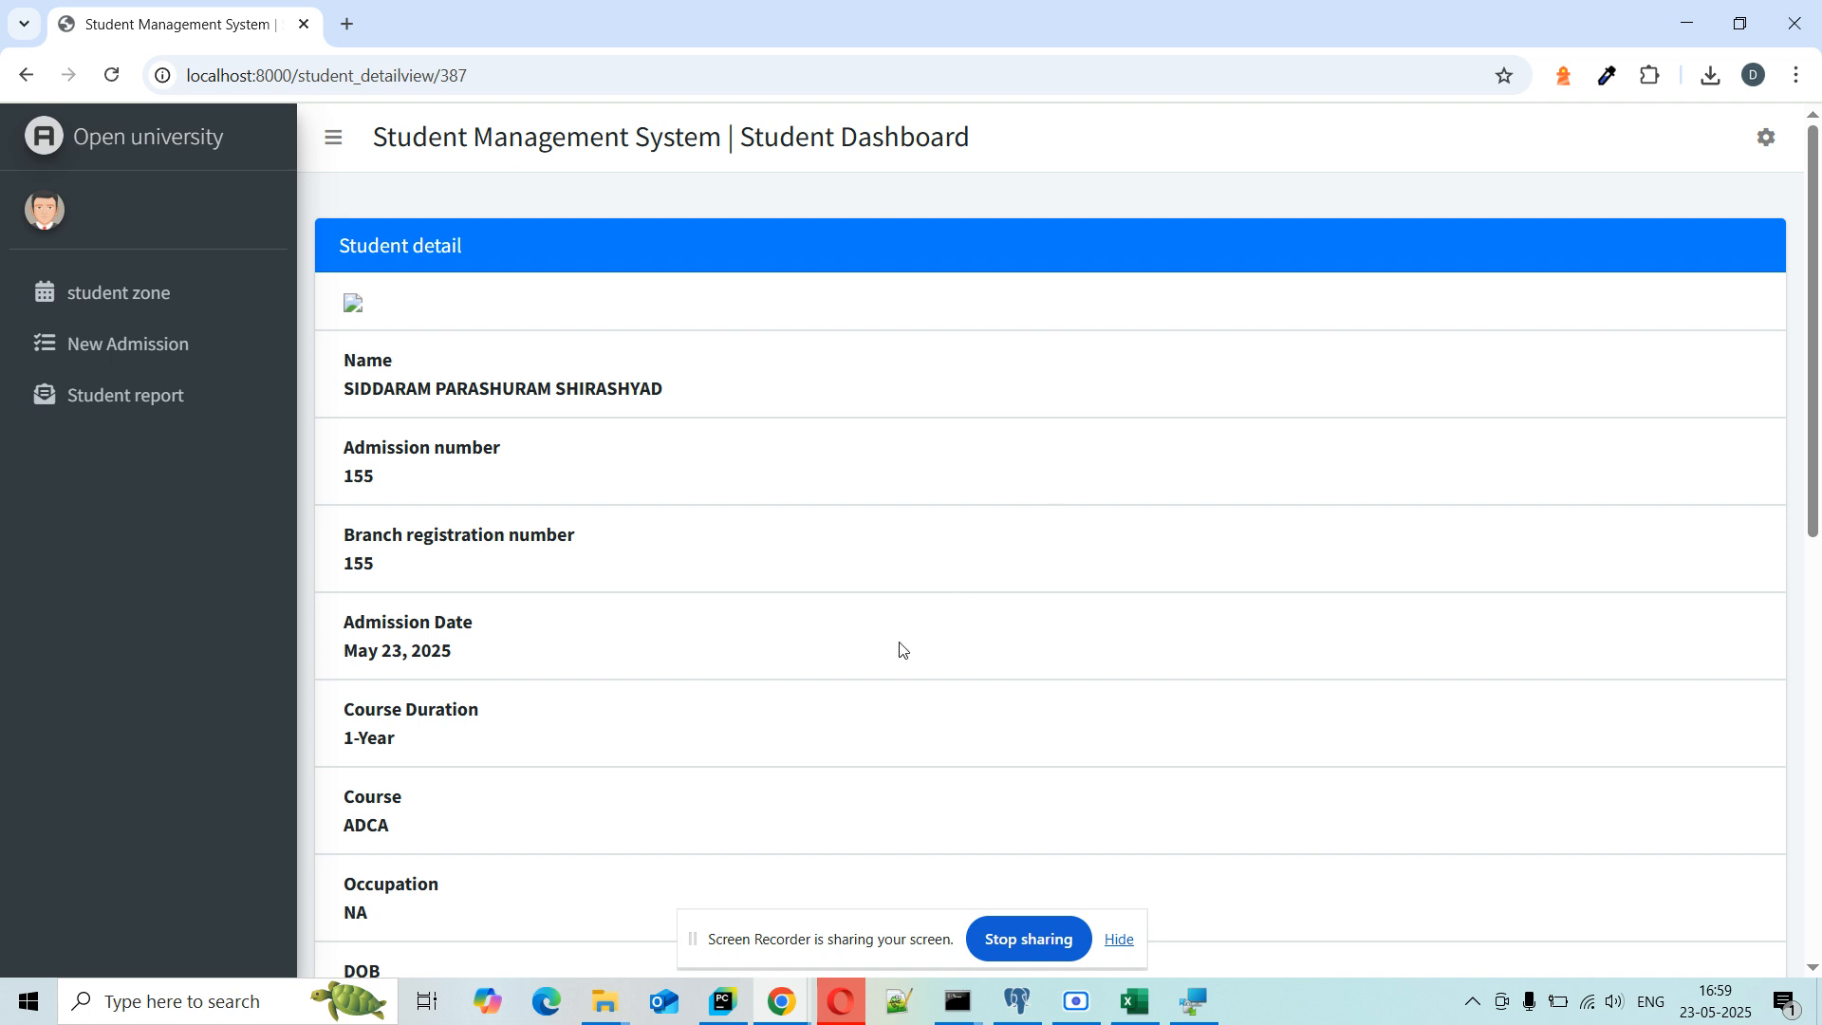
Step: Scroll through student 155's record and check its ADCA course value
scroll(903, 651, "down", 1)
scroll(904, 651, "up", 1)
scroll(900, 649, "down", 2)
scroll(901, 649, "down", 1)
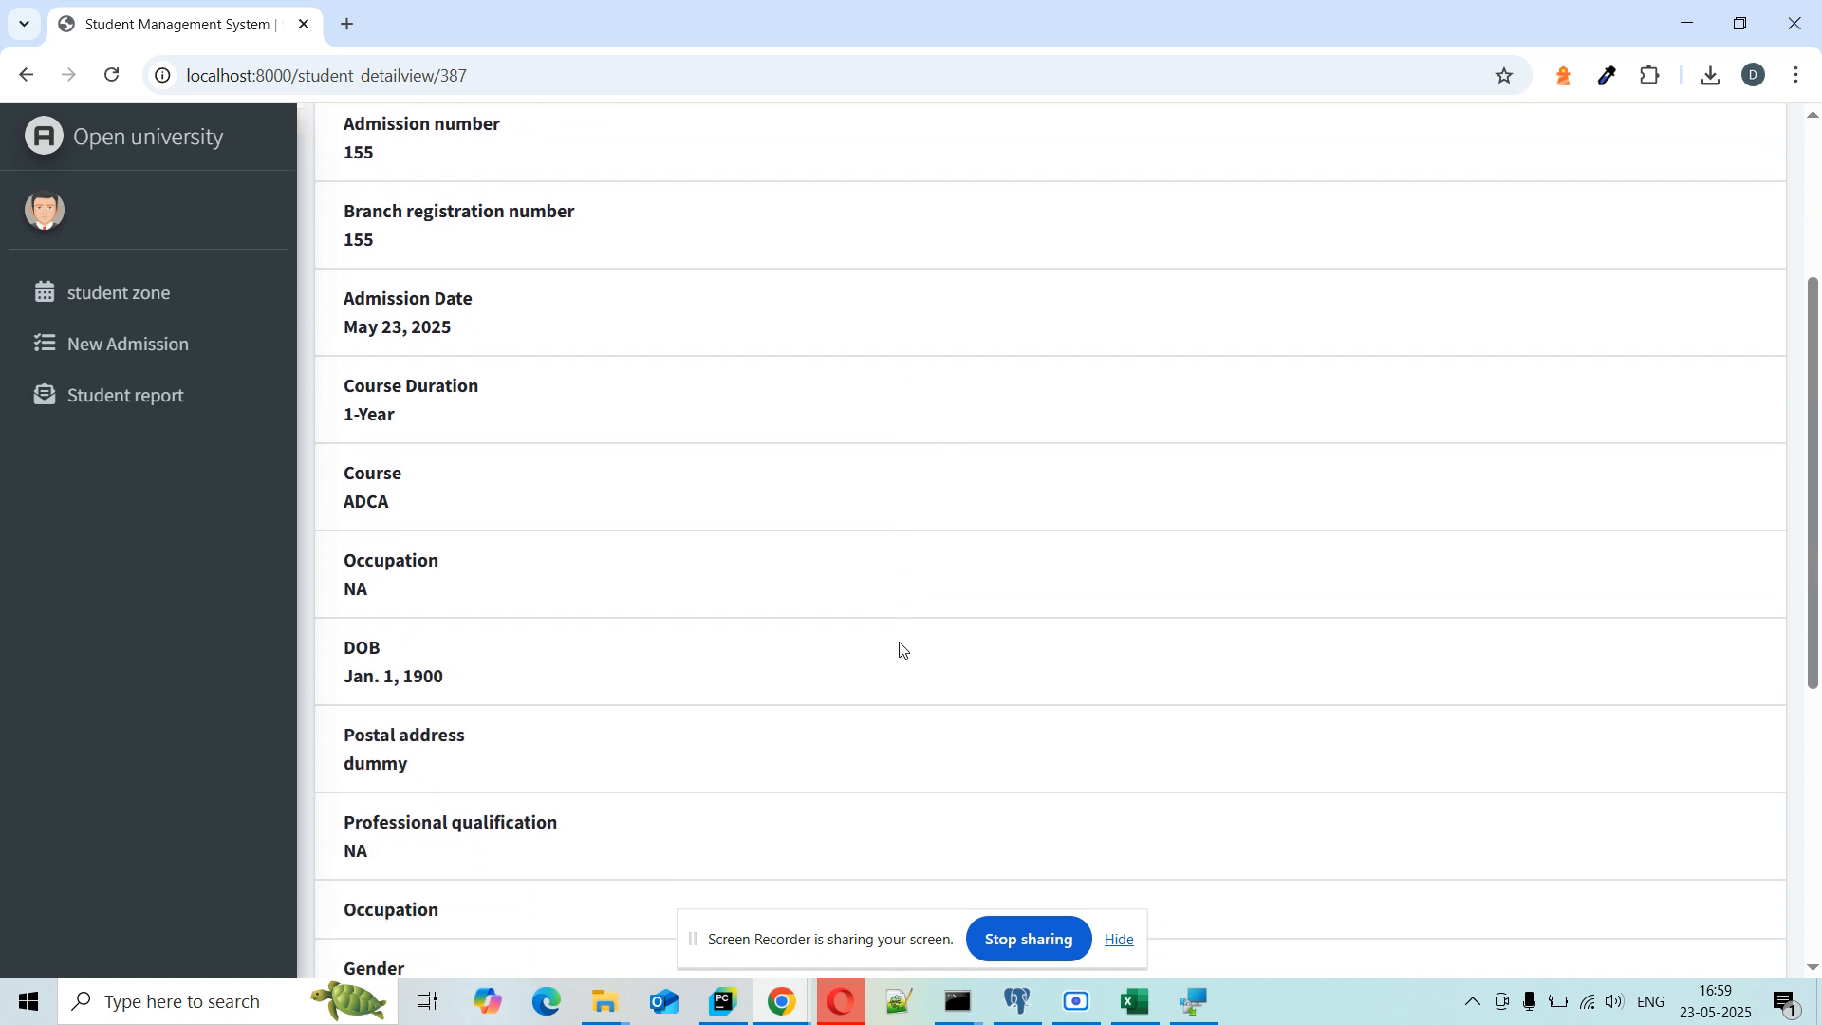
scroll(901, 650, "down", 5)
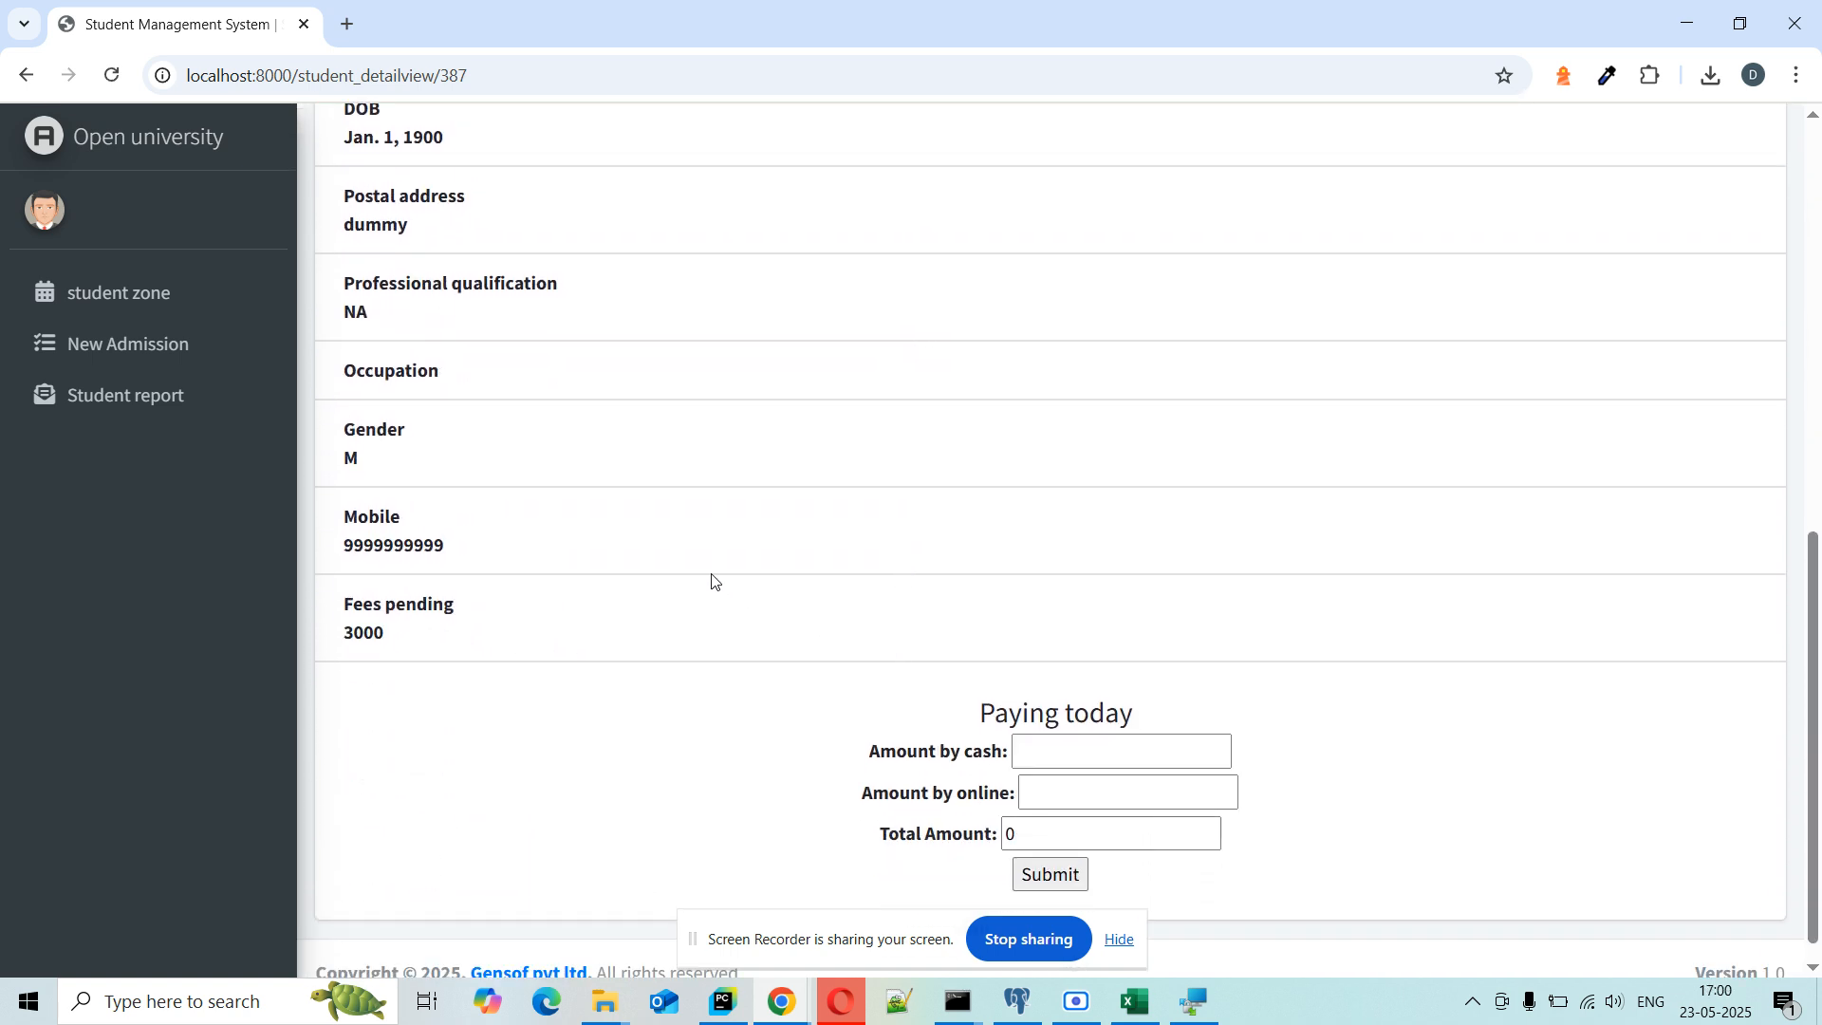
scroll(714, 581, "up", 5)
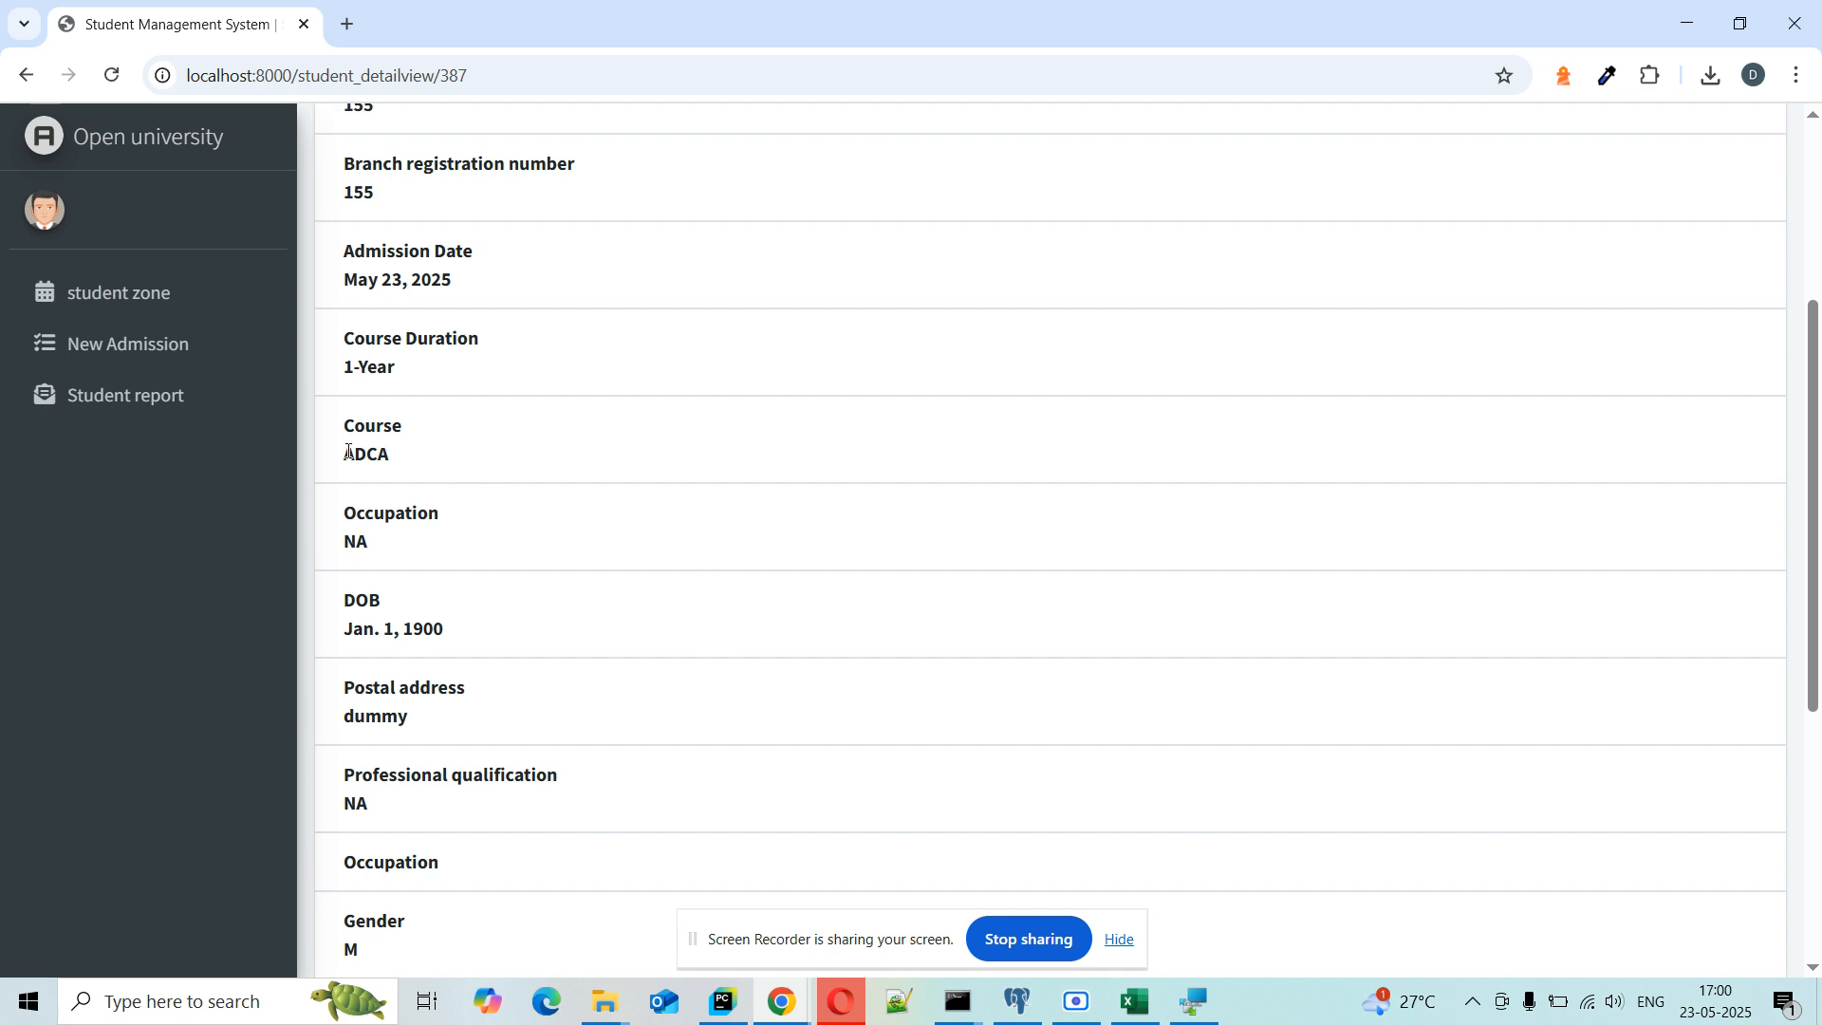
left_click_drag(344, 450, 394, 456)
left_click(548, 465)
scroll(548, 465, "down", 5)
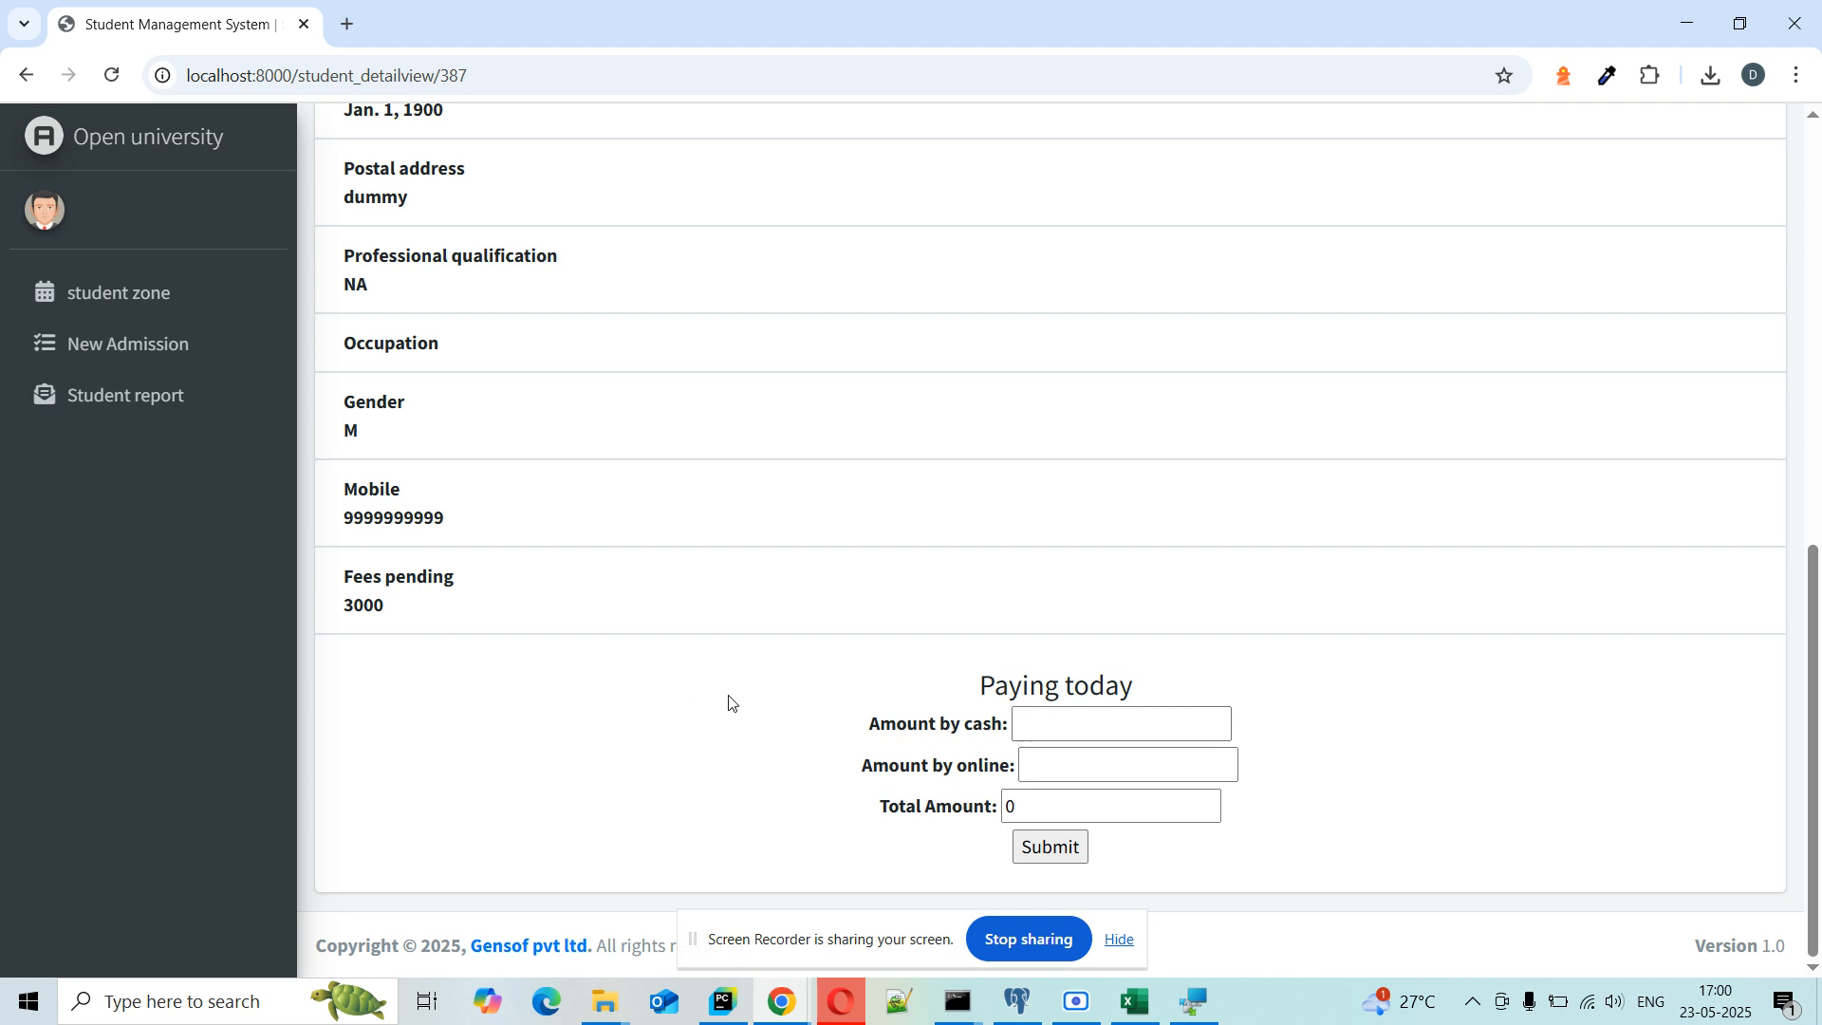
Step: Enter 1000 cash and 500 online under Paying today and submit the 1500 payment
left_click(1073, 710)
type("100")
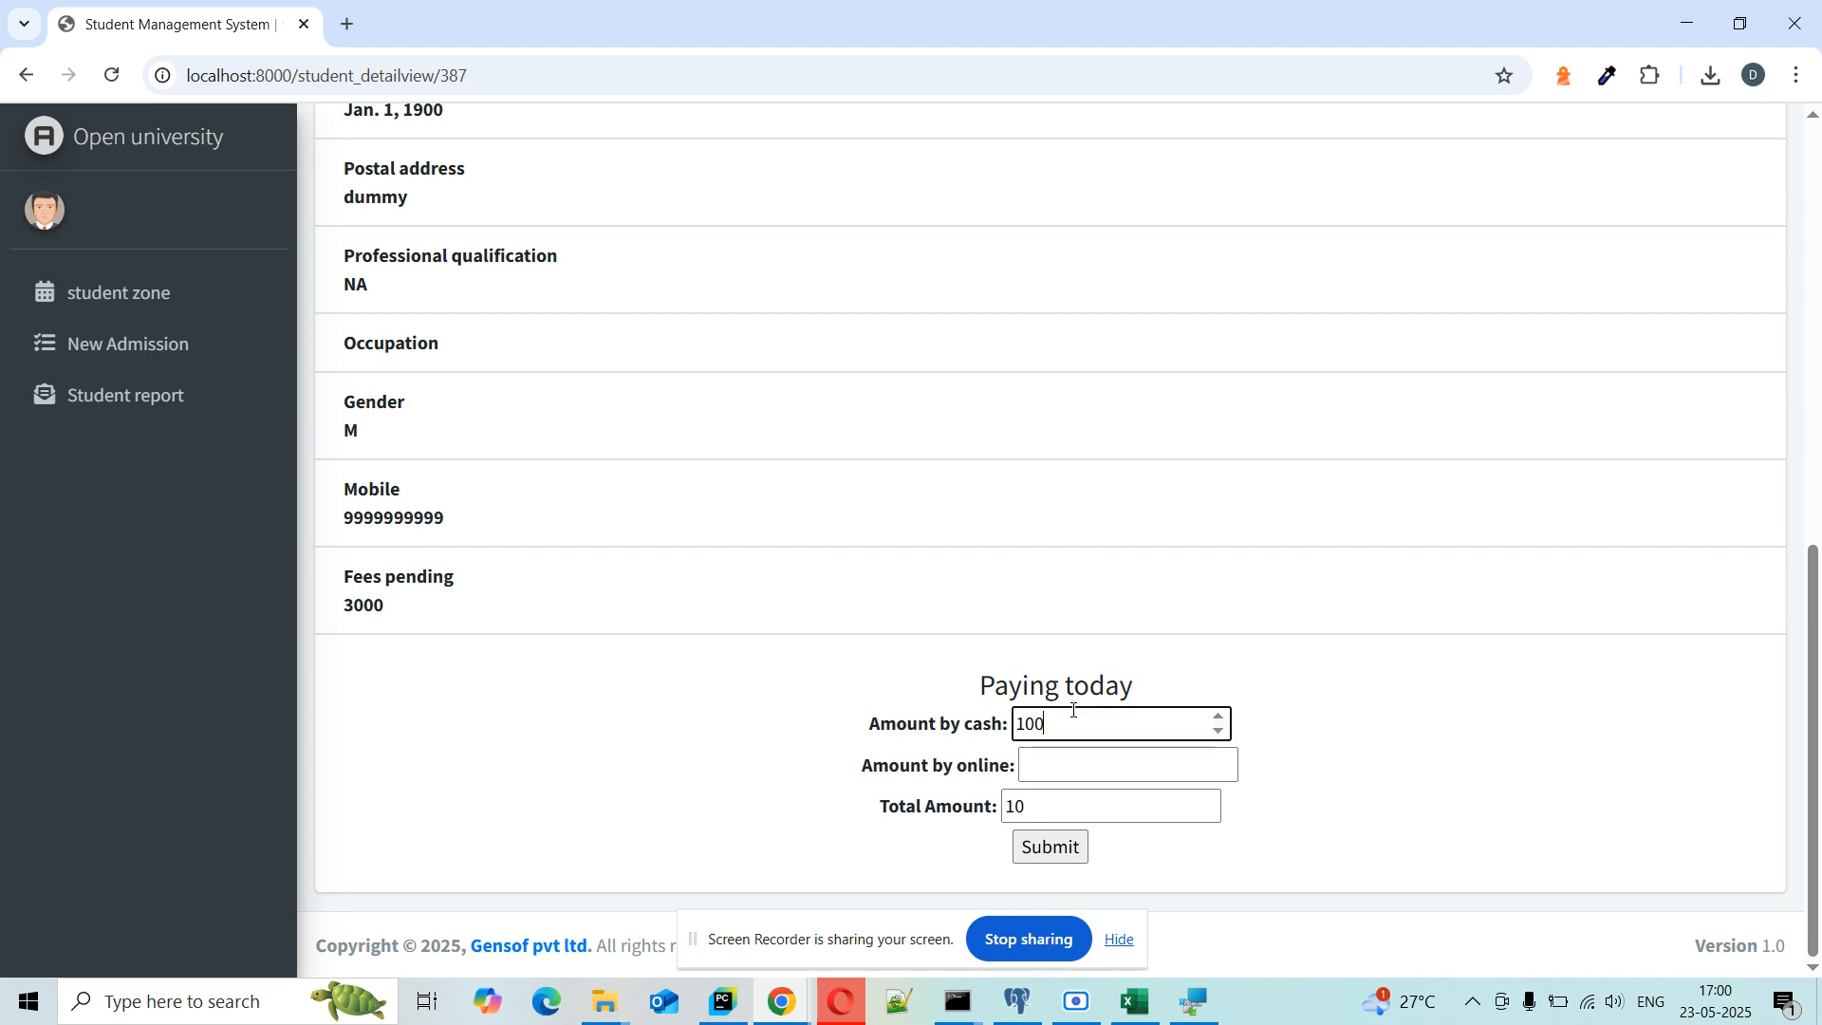
type("0")
left_click(1086, 766)
type("55")
key("BackSpace")
type("00")
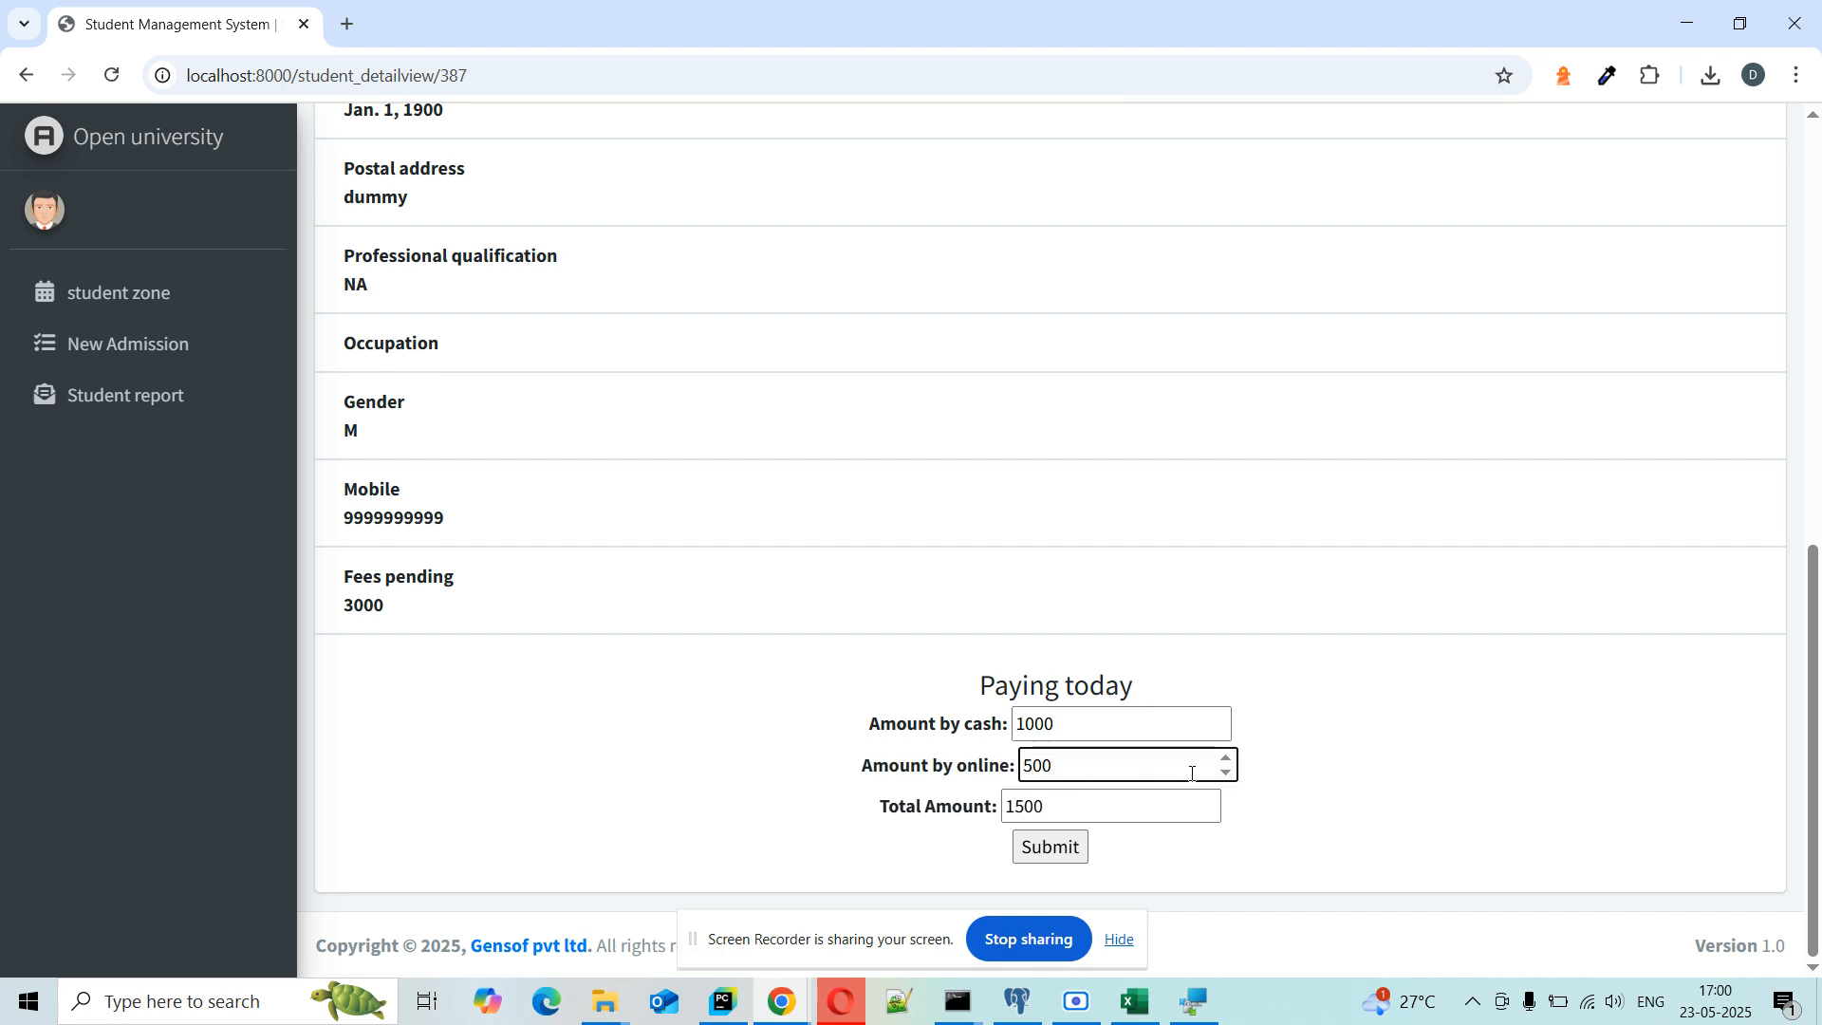
left_click(1068, 851)
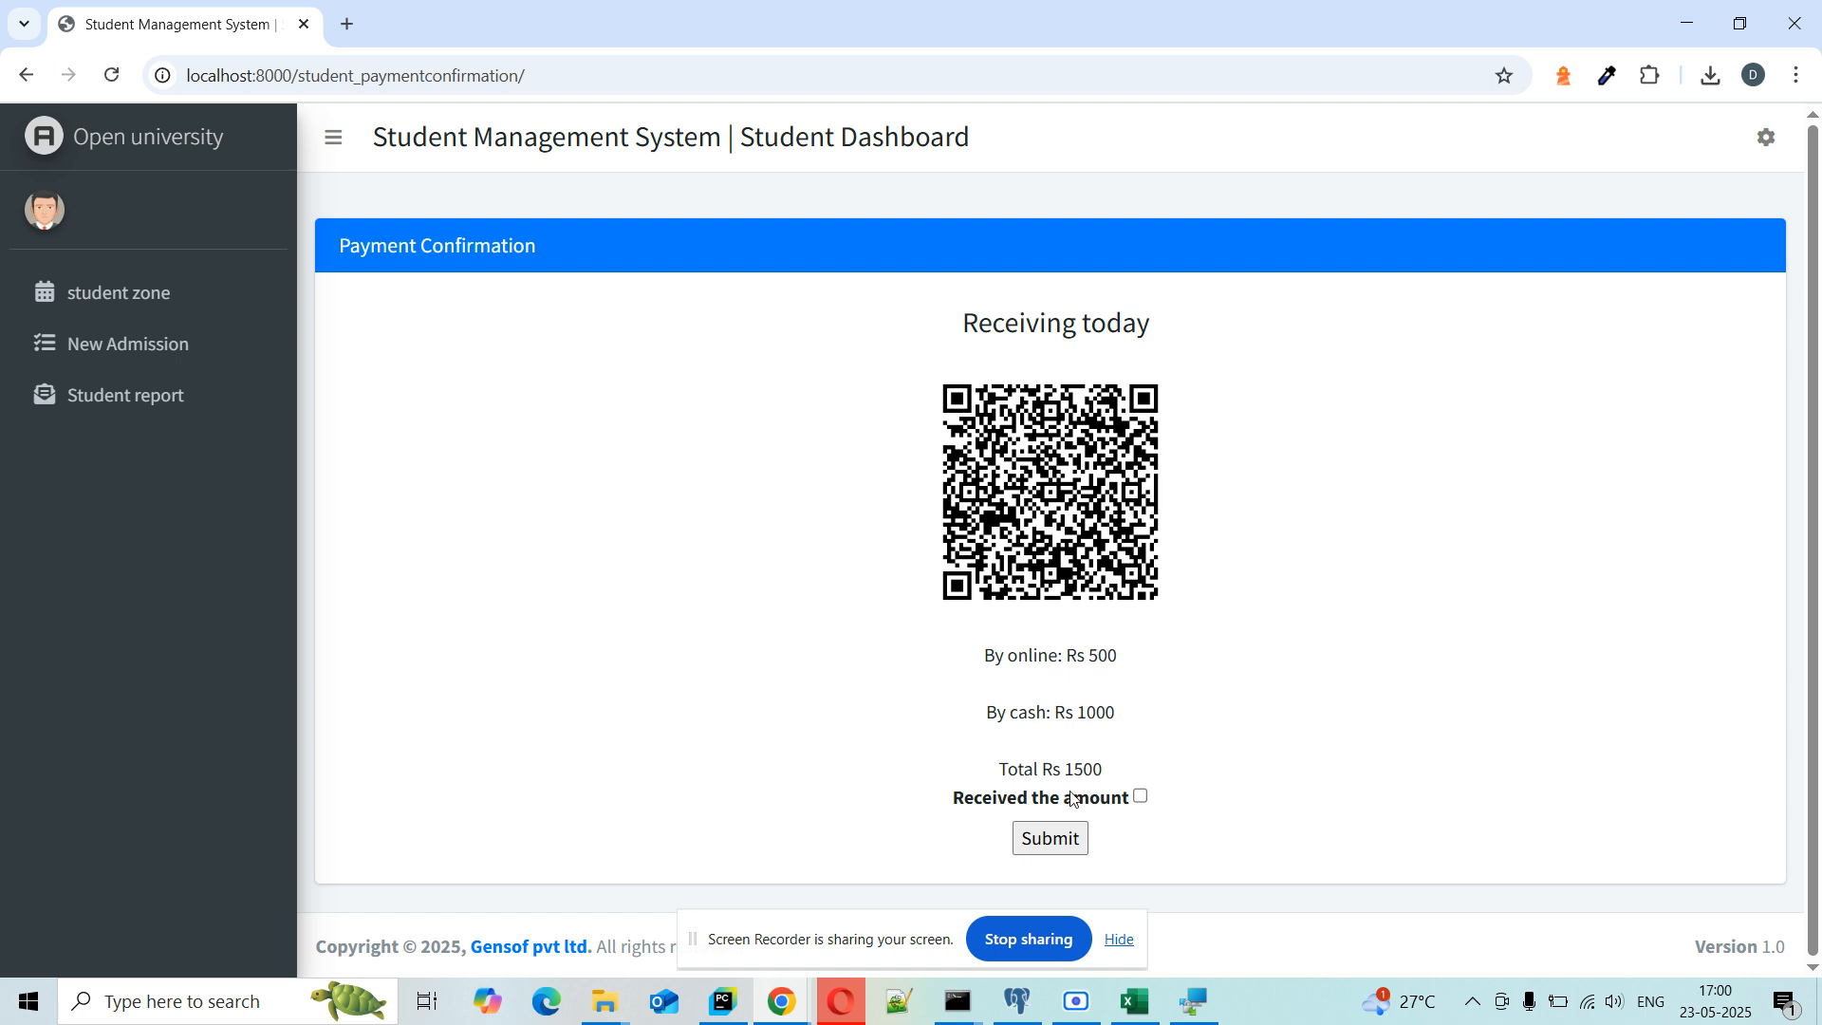
Step: Mark the Rs 1500 as received, finalise it, and generate and open the fee receipt PDF
left_click(1139, 796)
left_click(1081, 843)
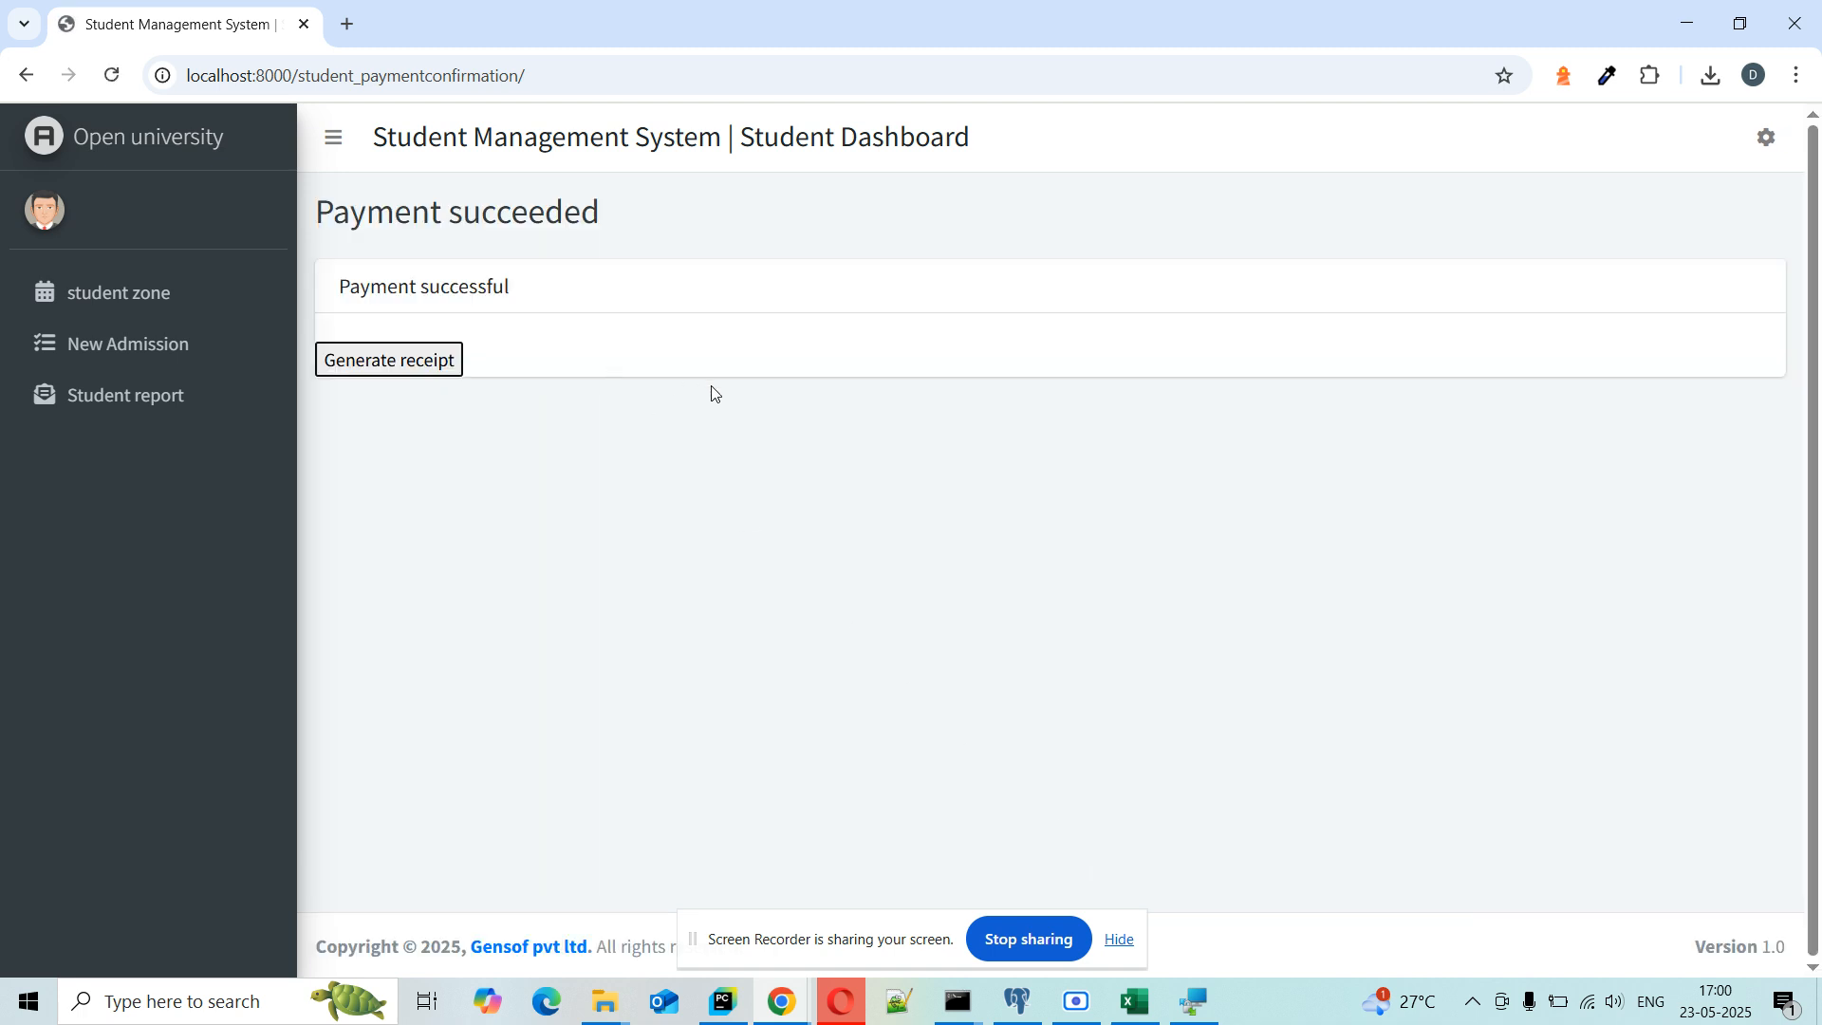
left_click(431, 373)
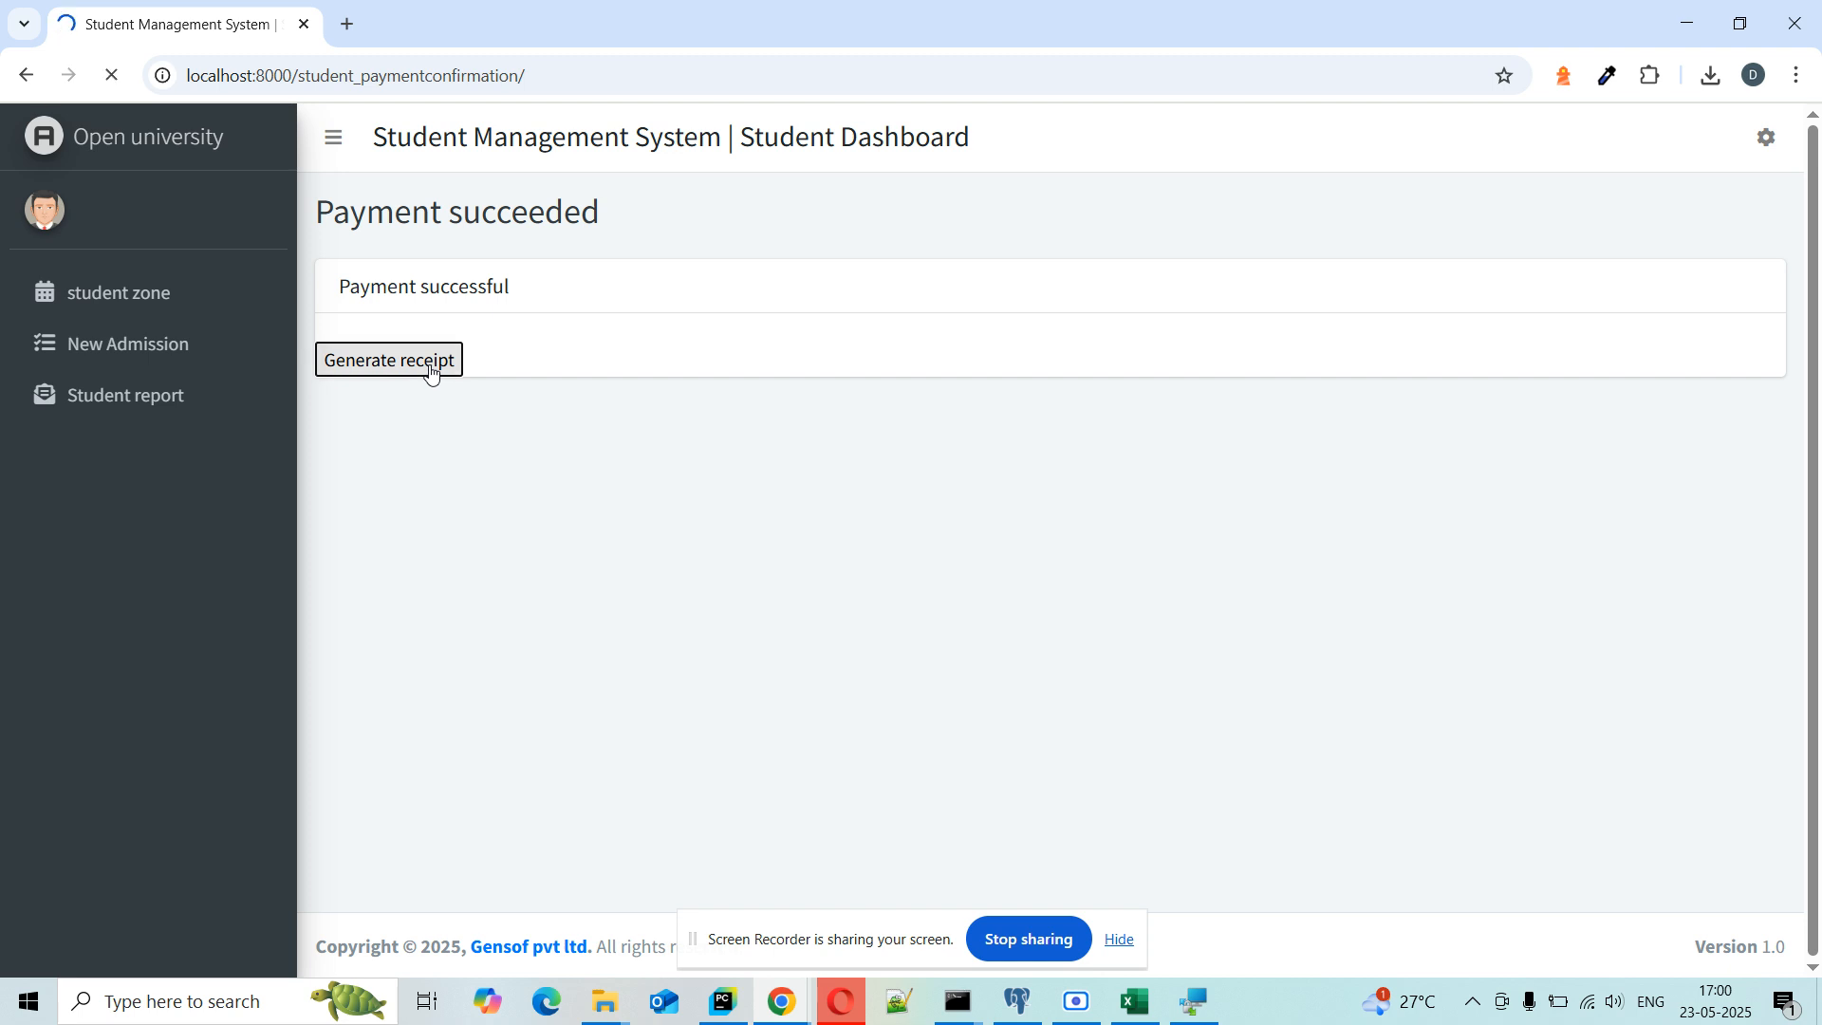
left_click(1500, 147)
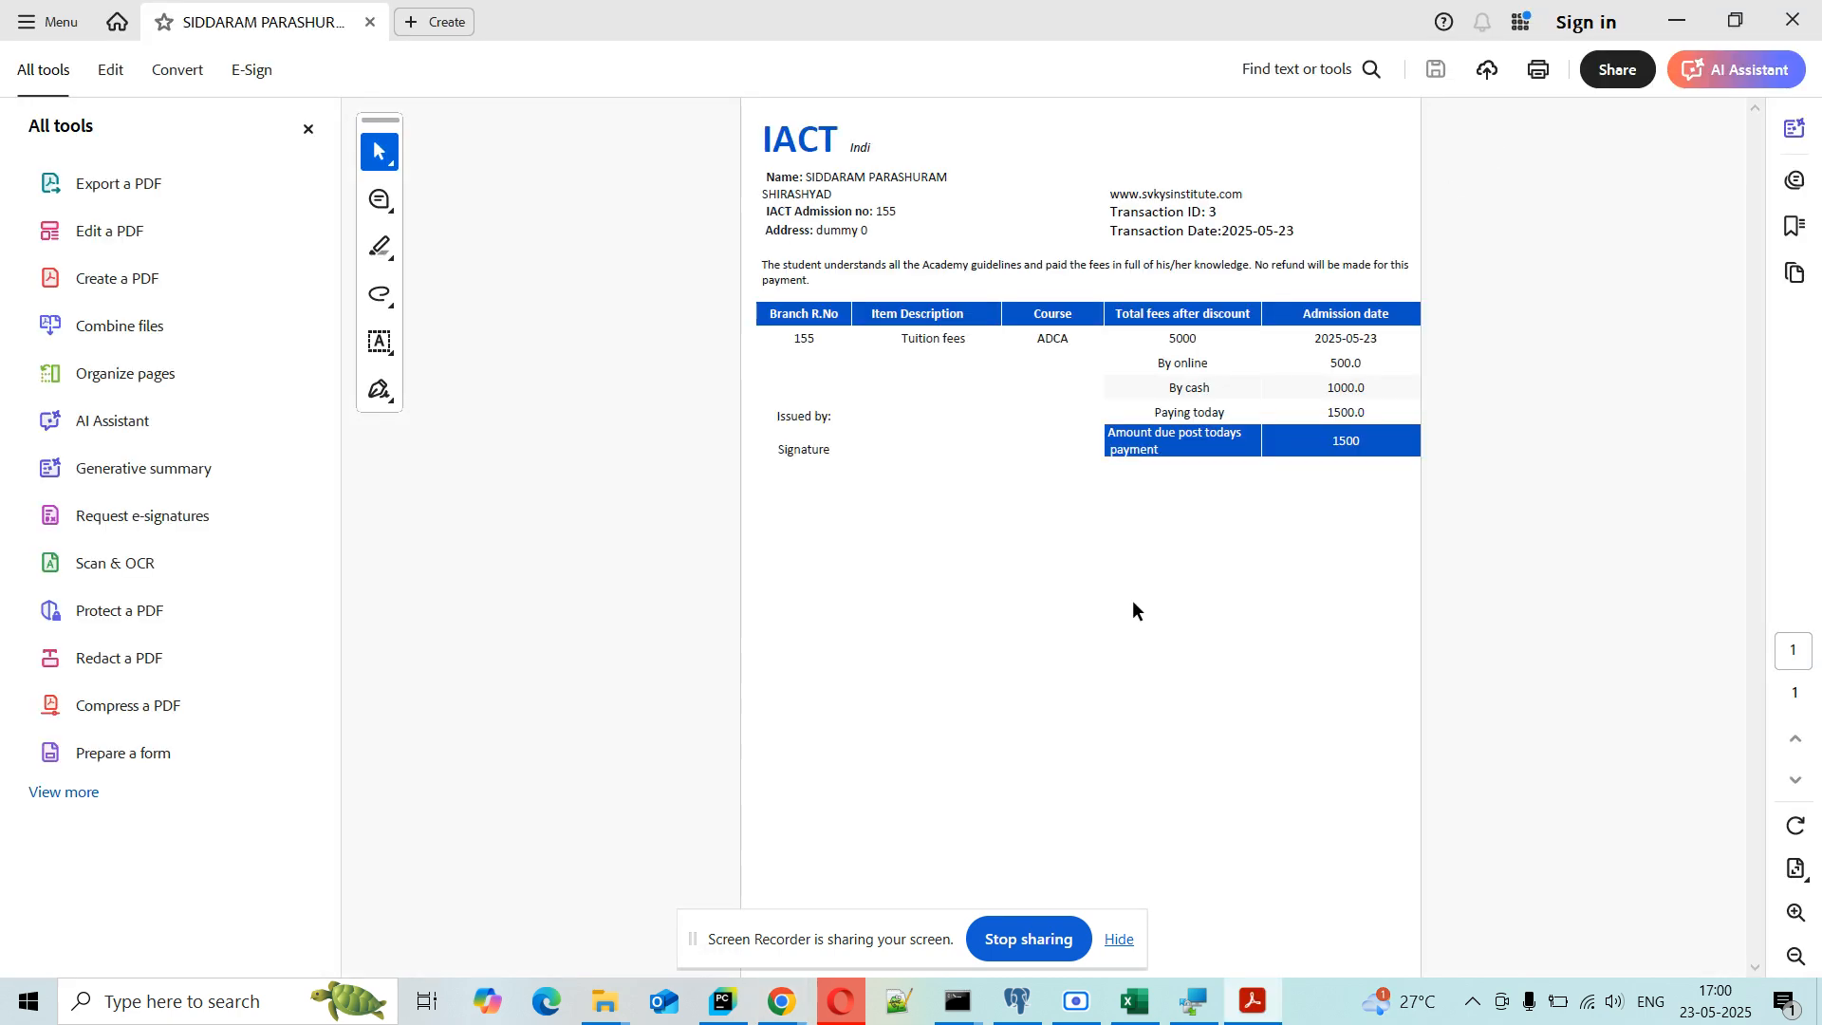
Step: Check the student's name and address on the fee receipt
scroll(615, 528, "up", 3)
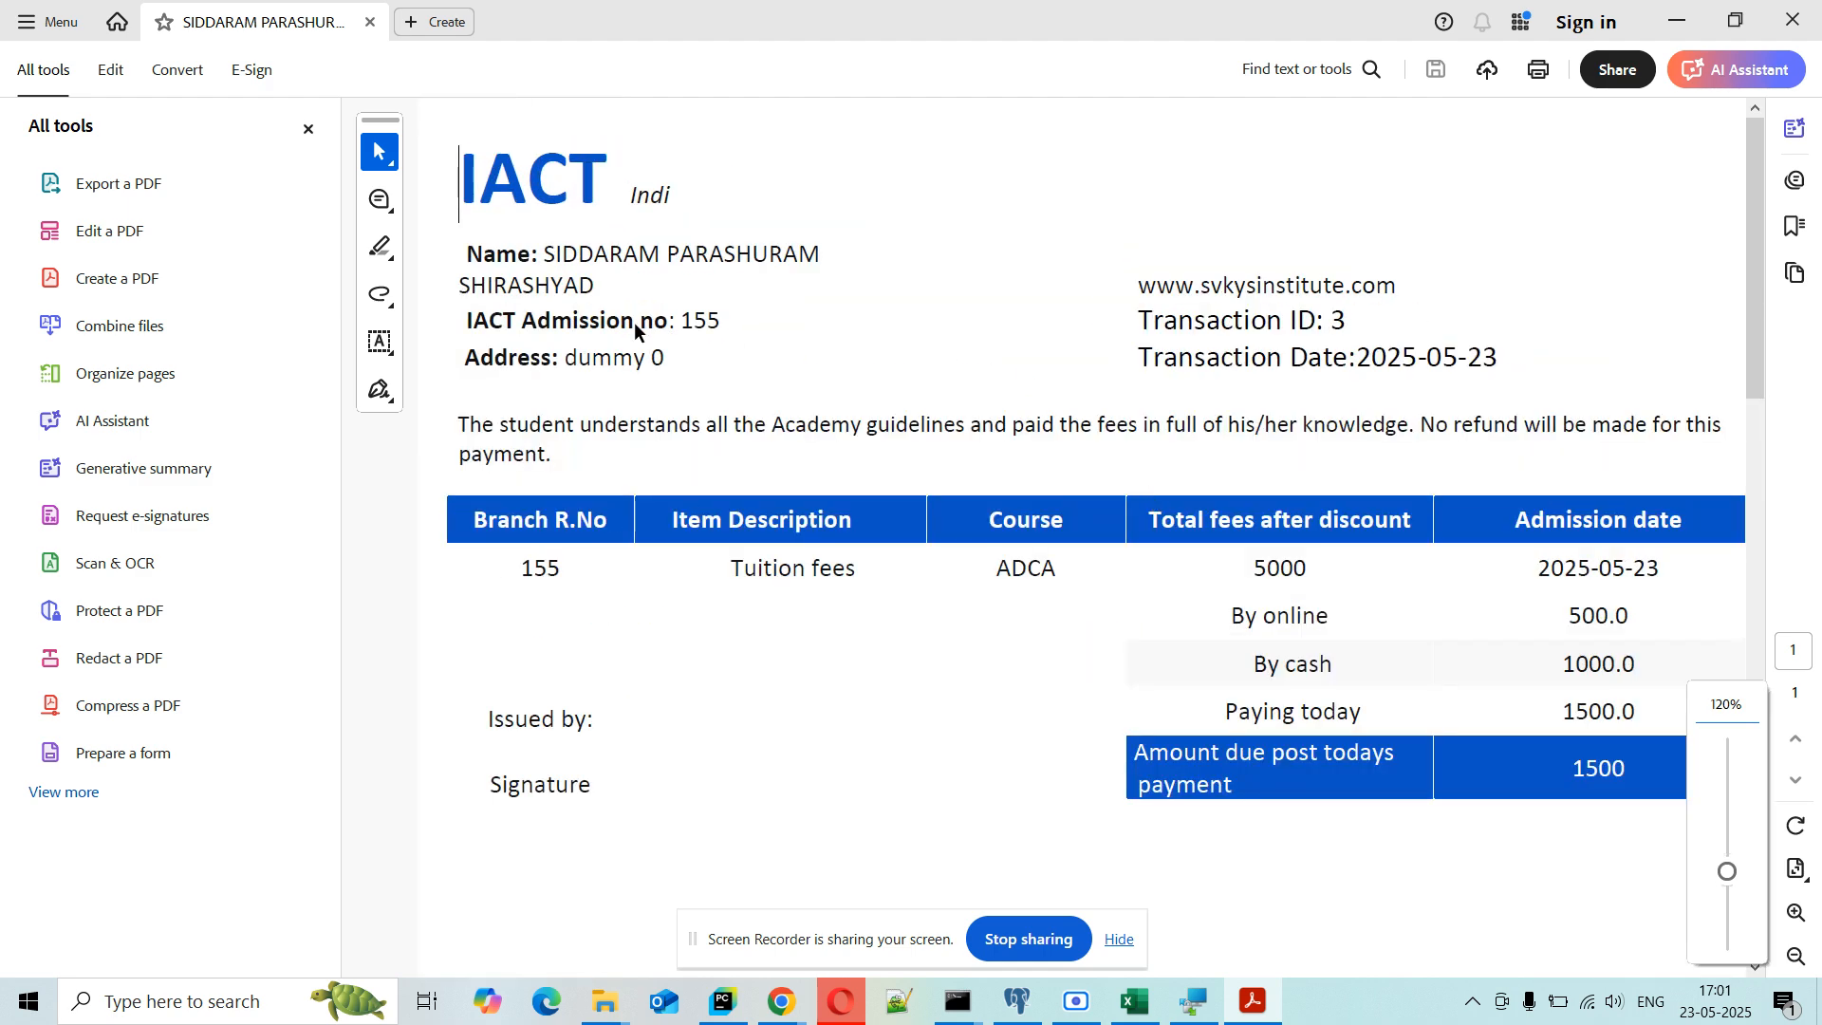
left_click_drag(547, 253, 821, 255)
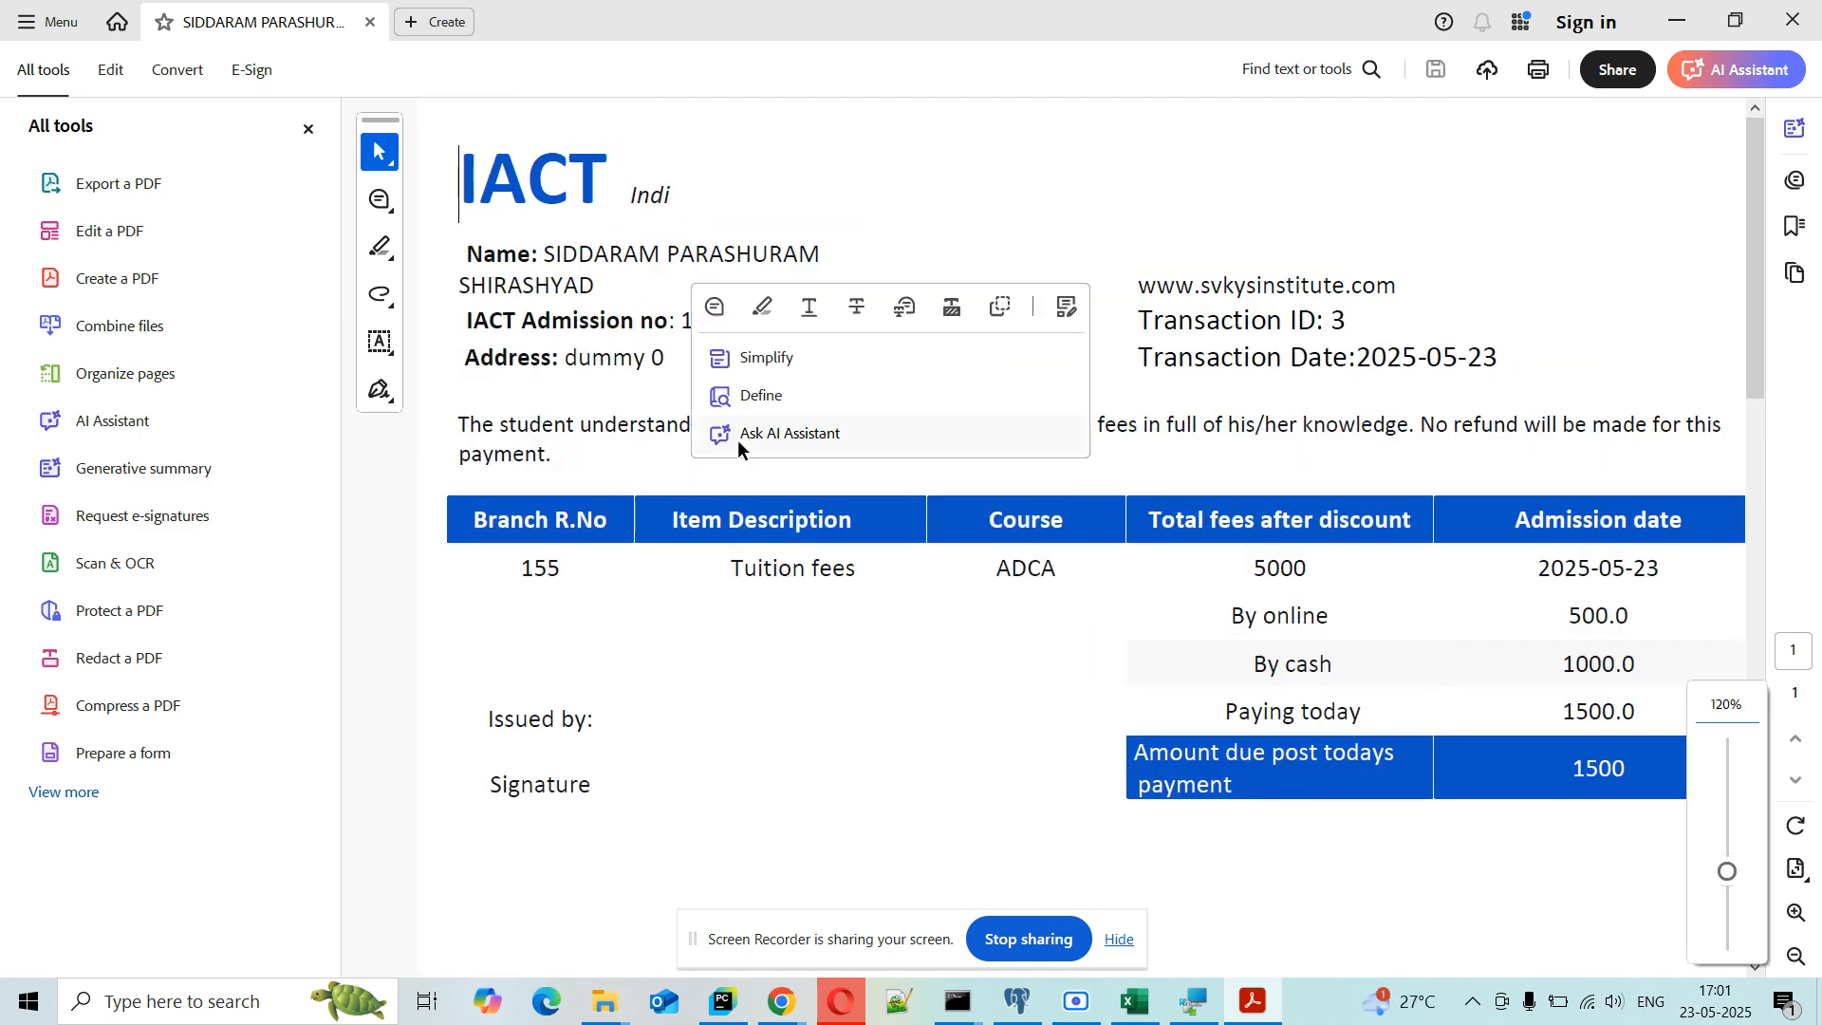
left_click(932, 139)
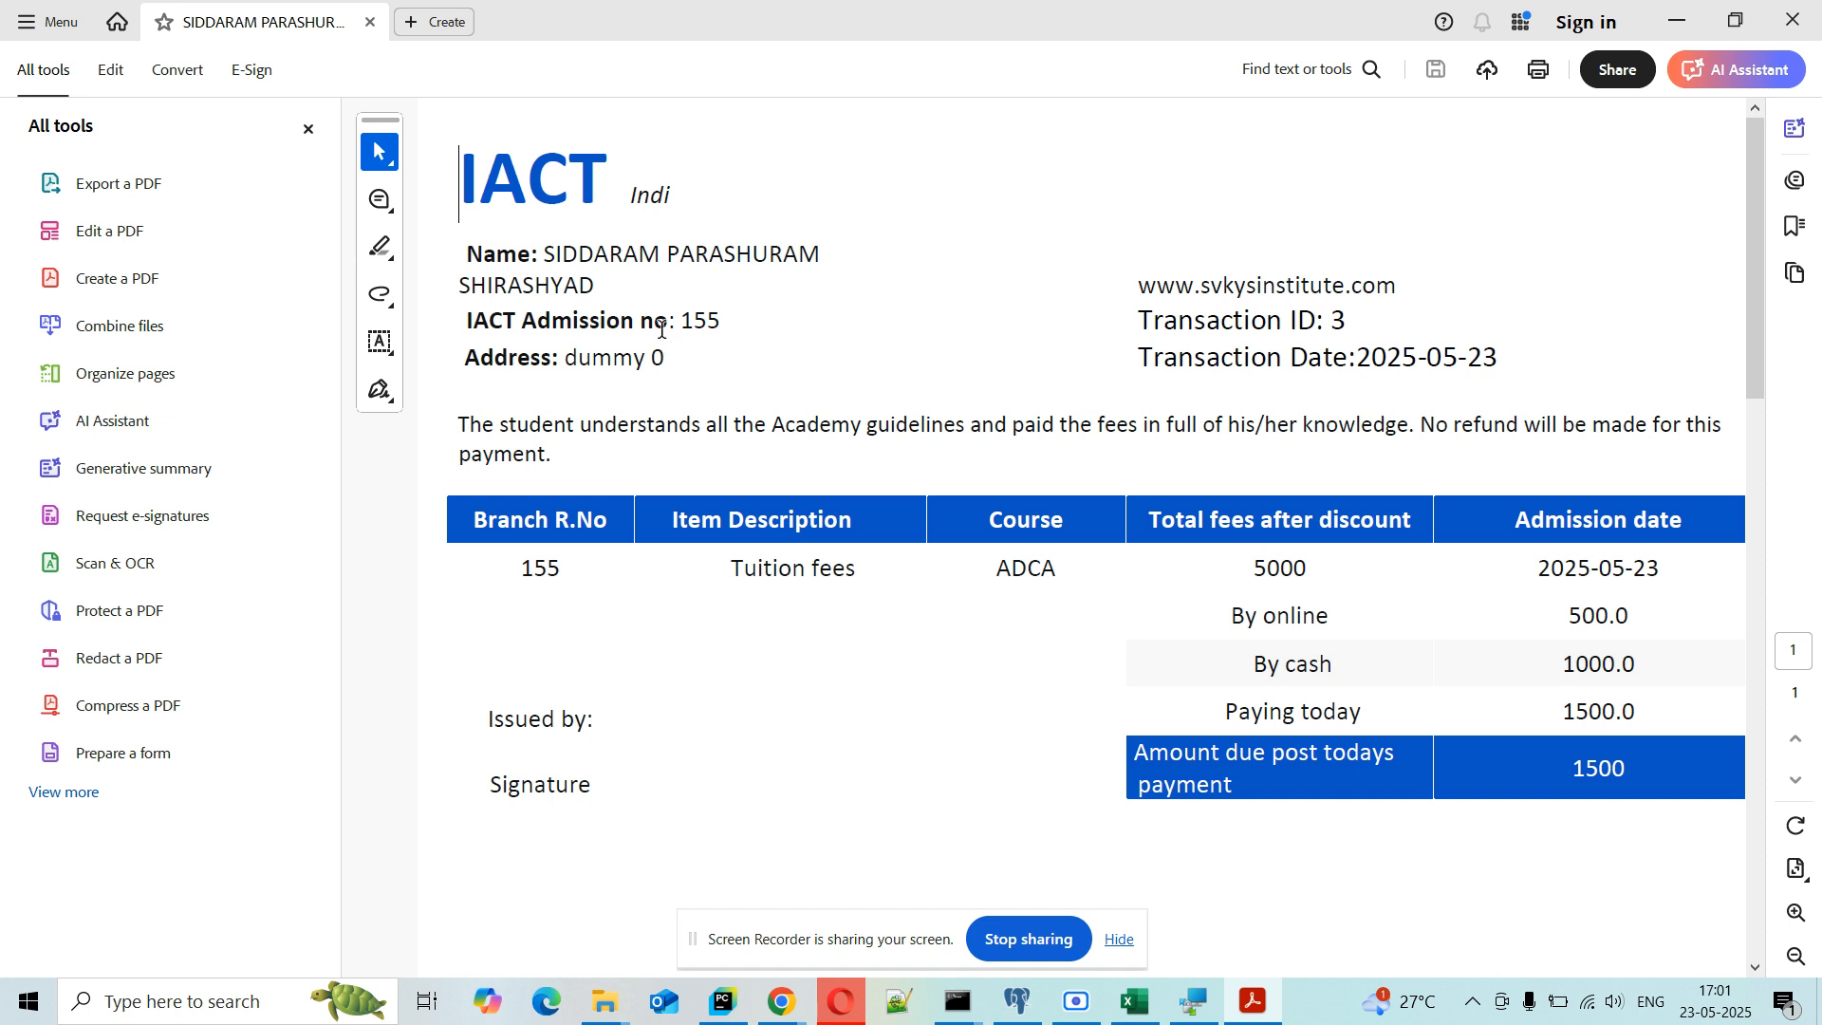
scroll(989, 360, "down", 1)
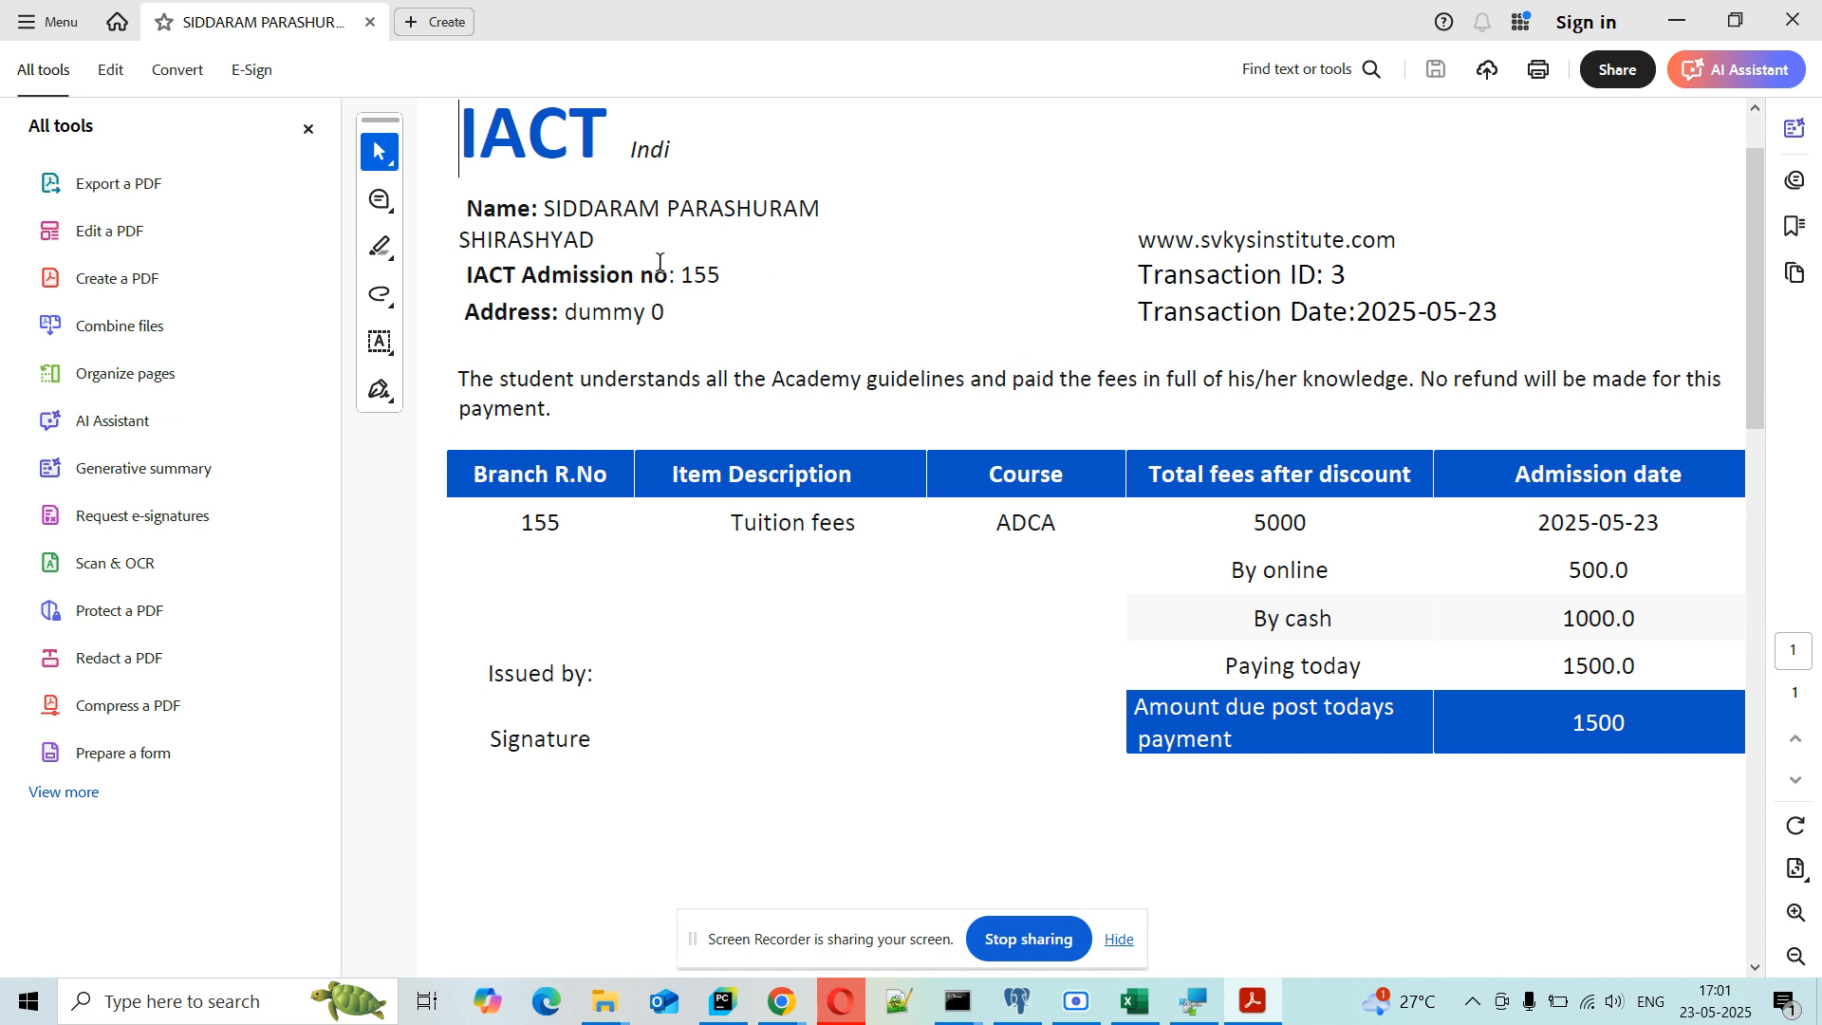
left_click_drag(564, 308, 666, 313)
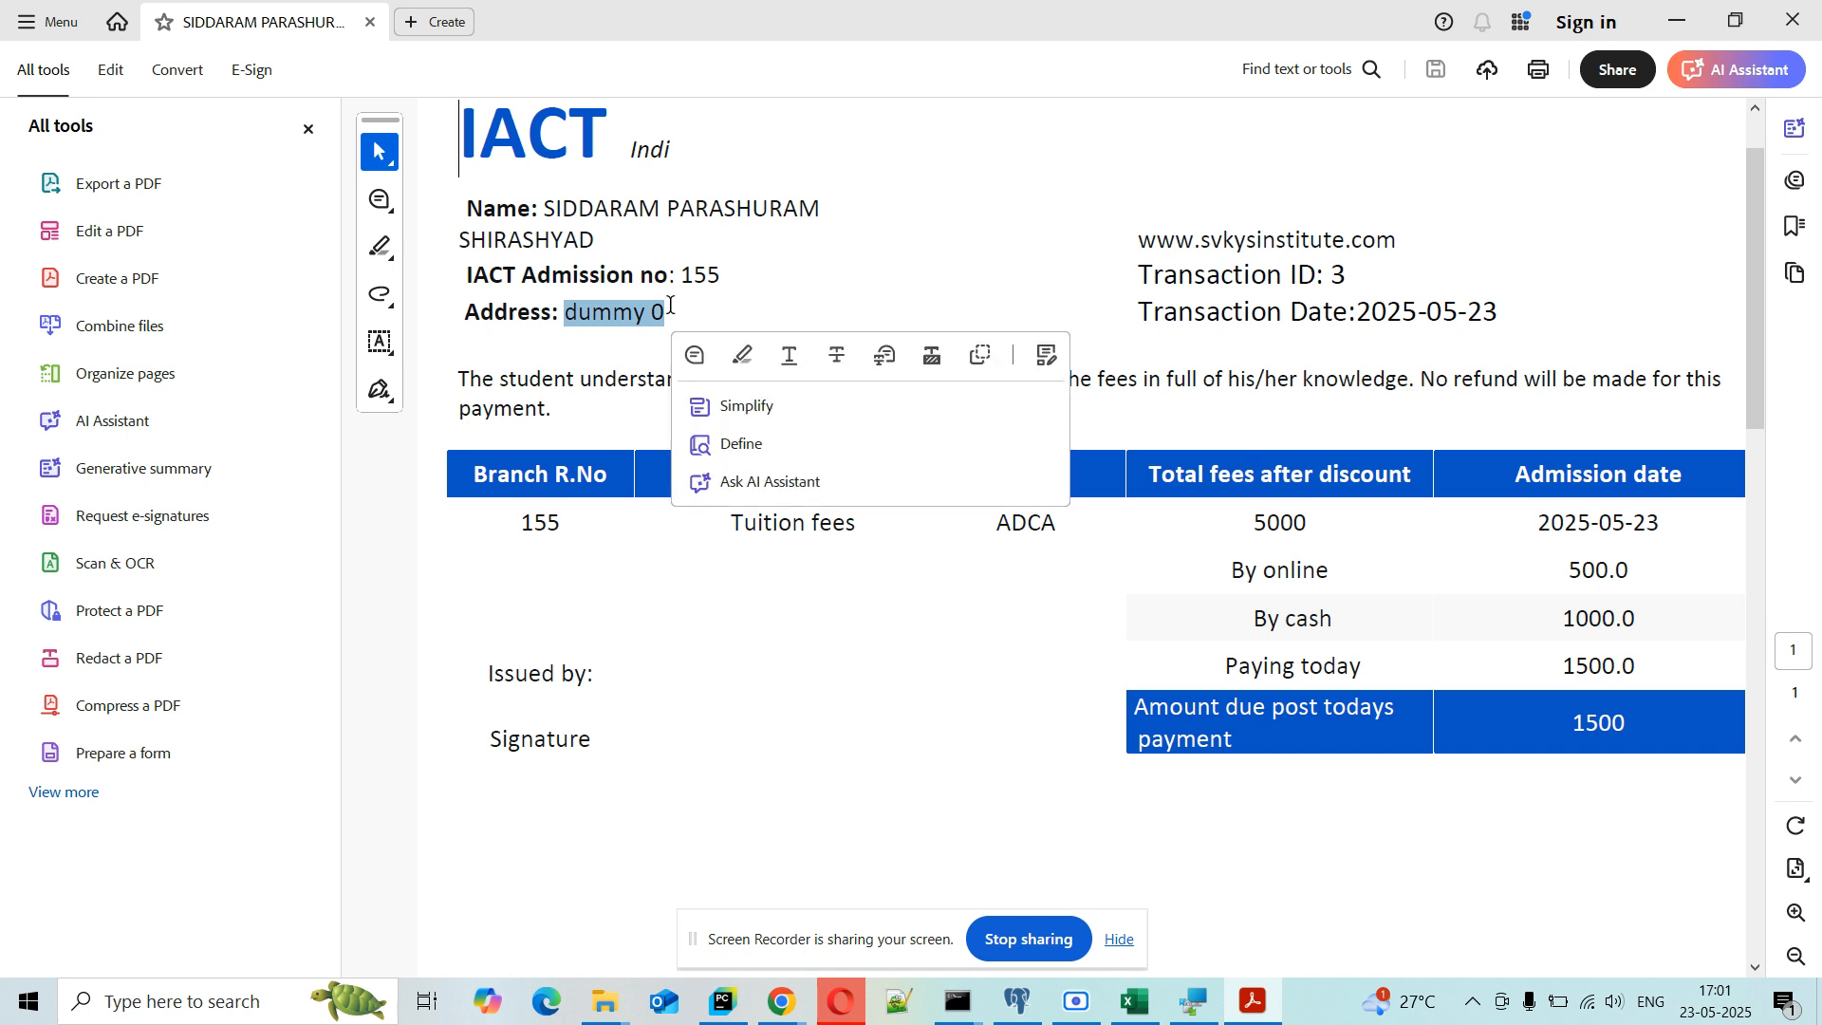
left_click(927, 288)
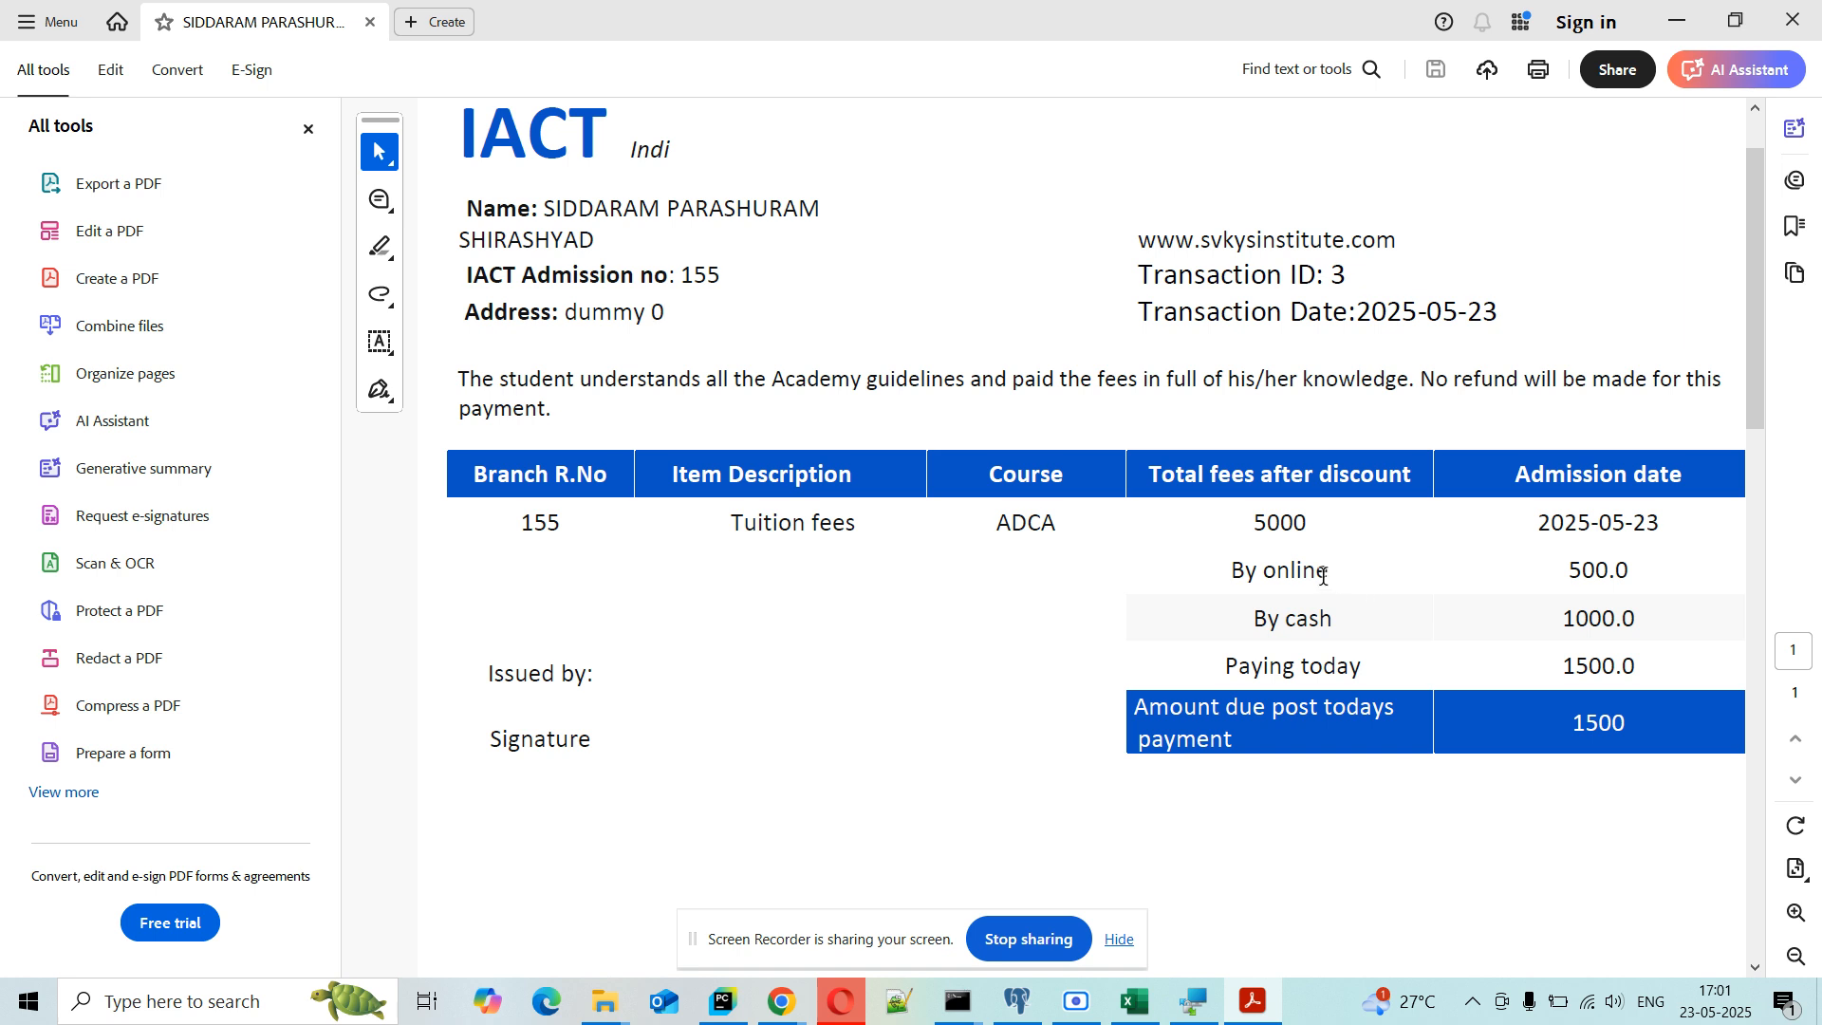
Step: Check the online and cash amounts and 1500 due, then close the receipt and return to student zone
left_click_drag(1310, 574, 1620, 645)
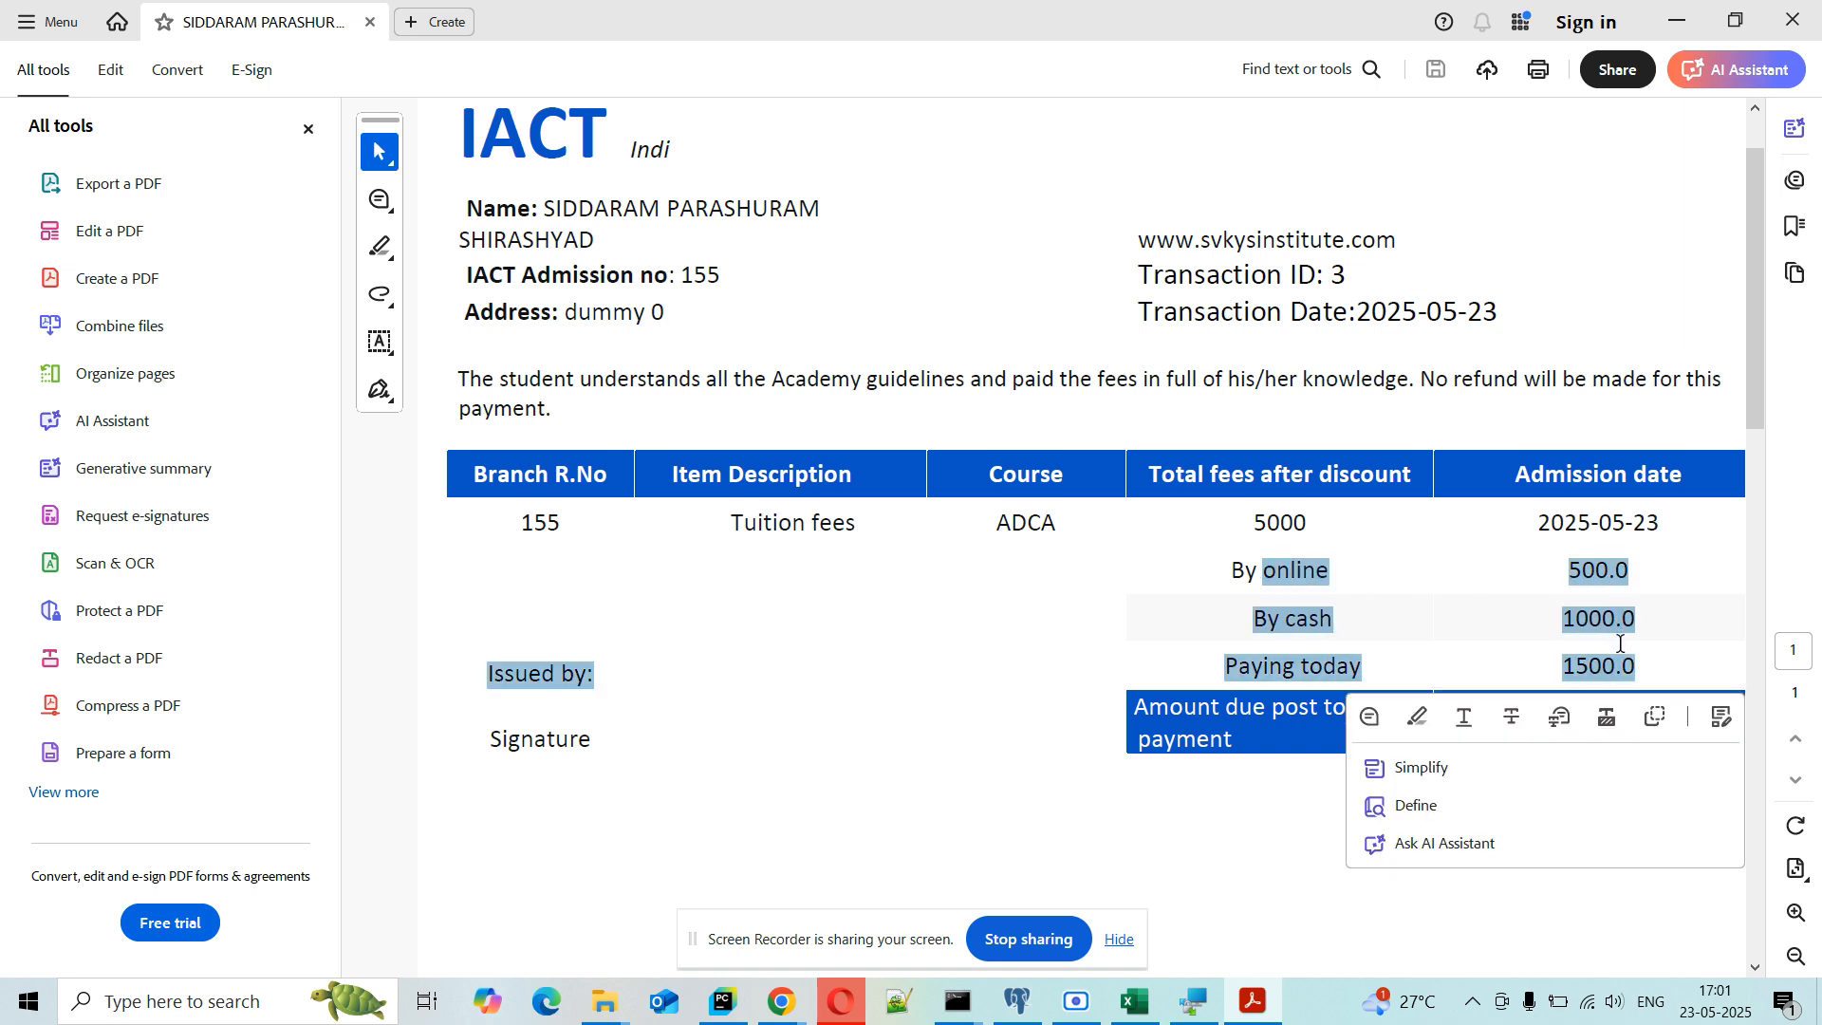
left_click(983, 708)
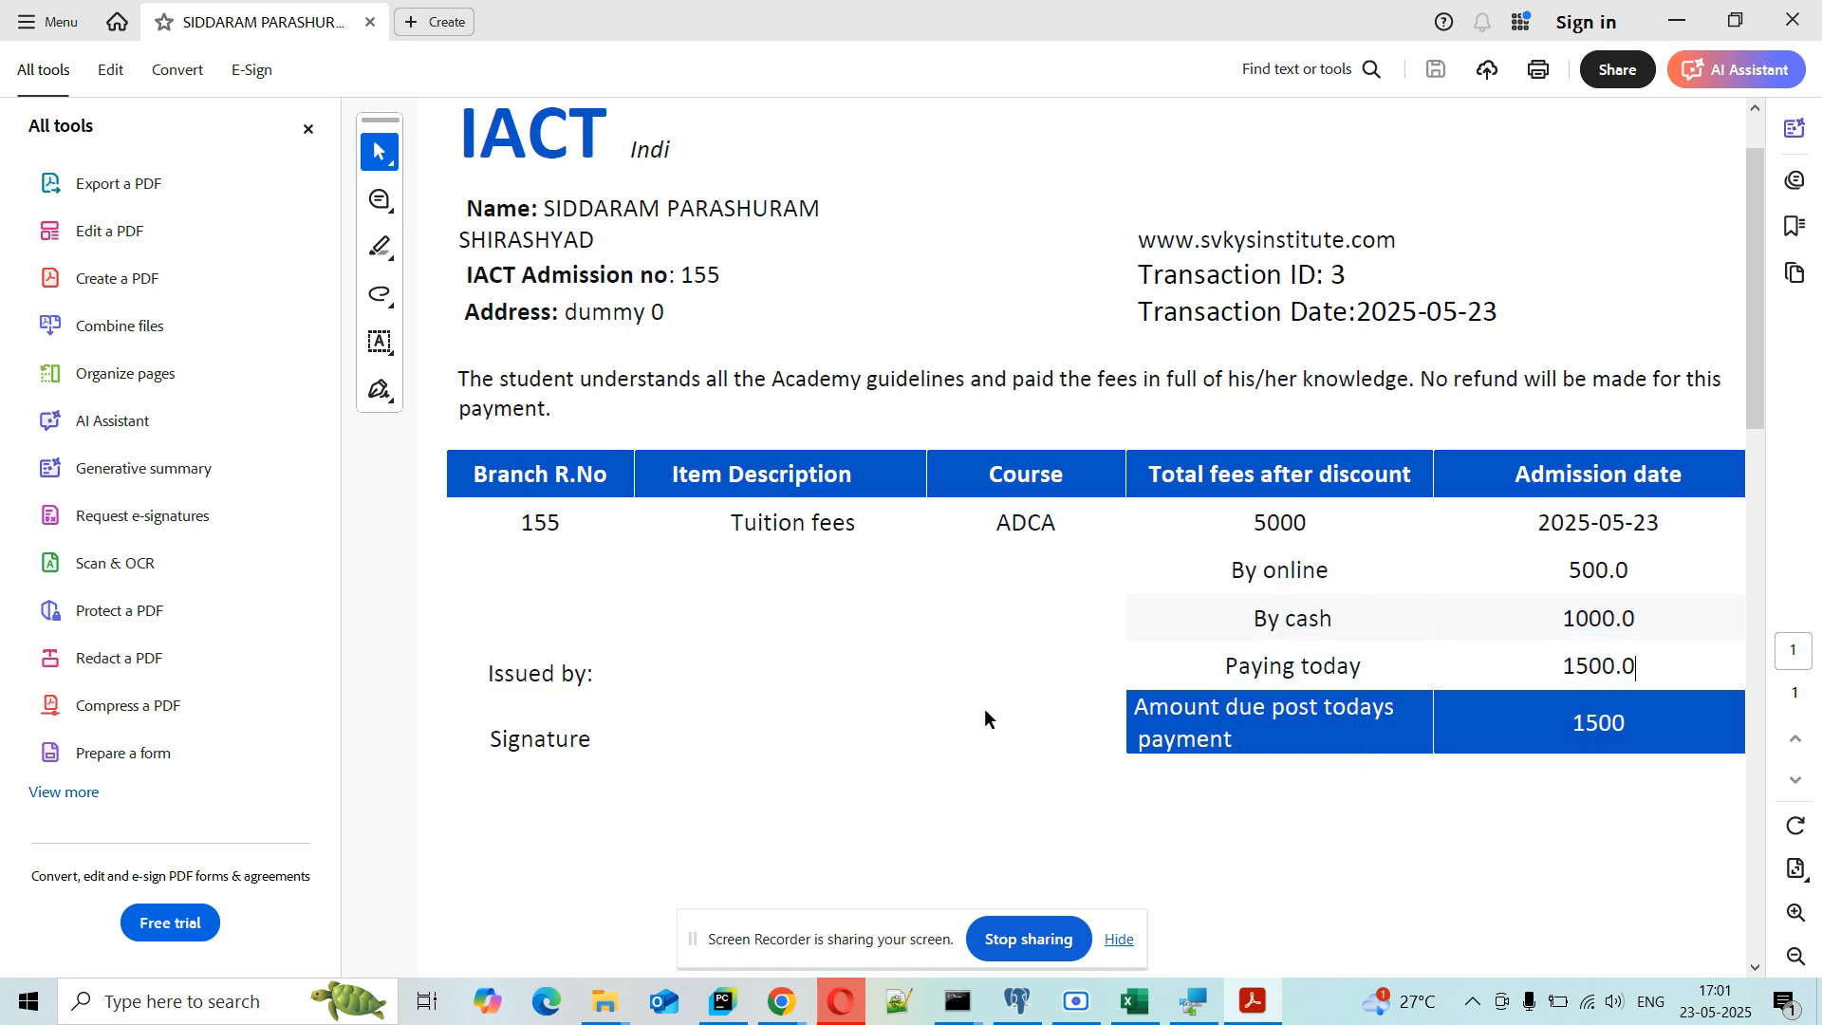
double_click(1578, 727)
left_click(1268, 818)
mouse_move(1757, 389)
left_mouse_down()
mouse_move(1785, 754)
mouse_move(1792, 441)
left_mouse_up()
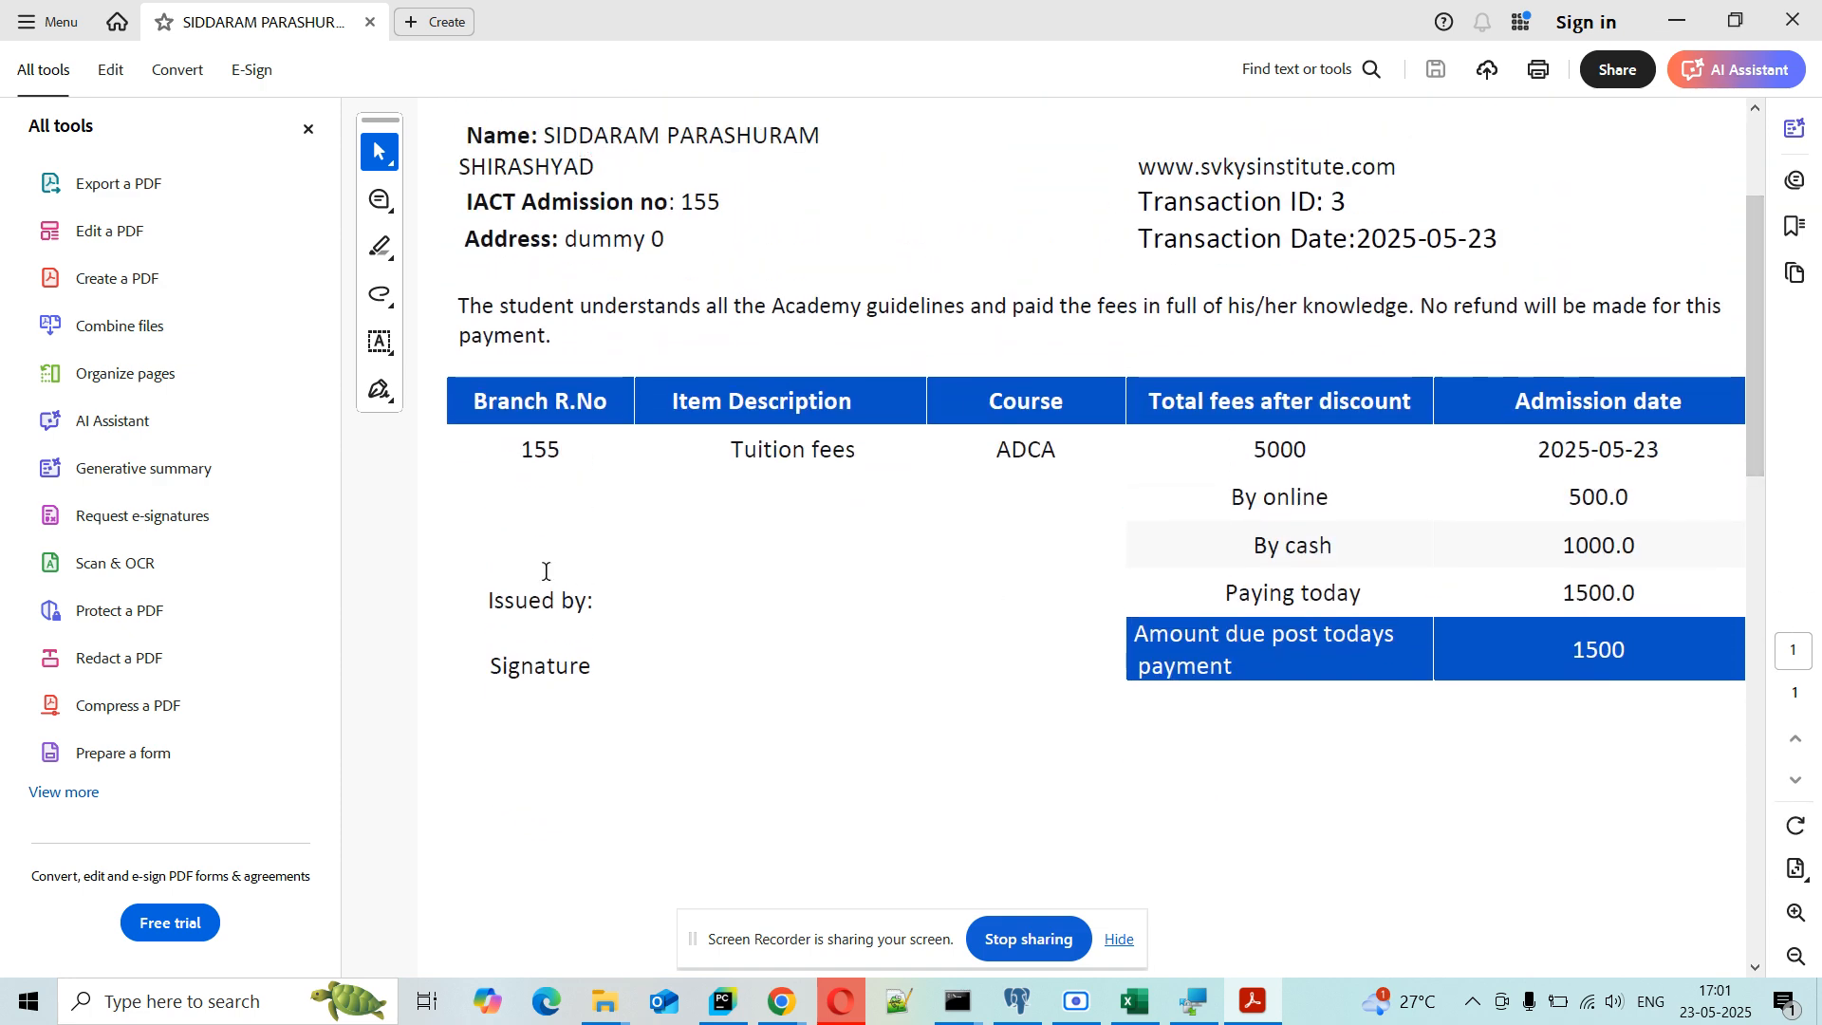
left_click_drag(544, 574, 743, 663)
left_click(691, 551)
scroll(691, 552, "up", 1)
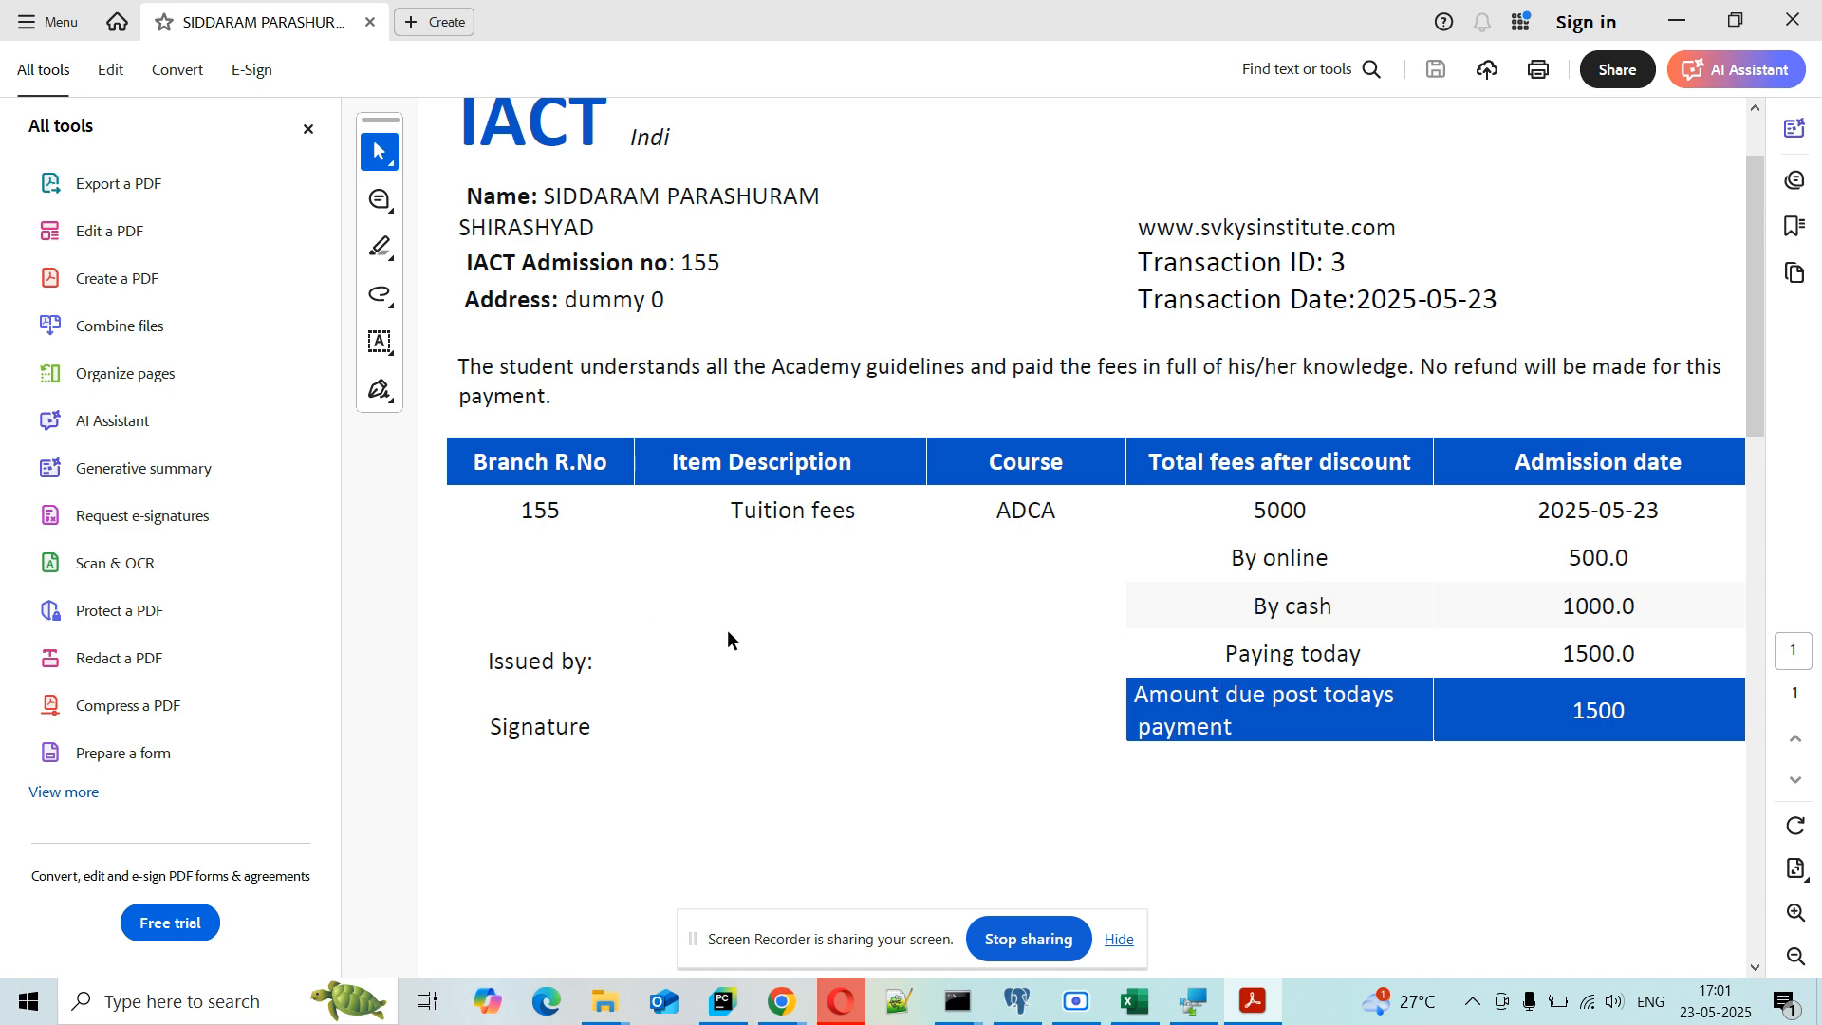
left_click(1780, 33)
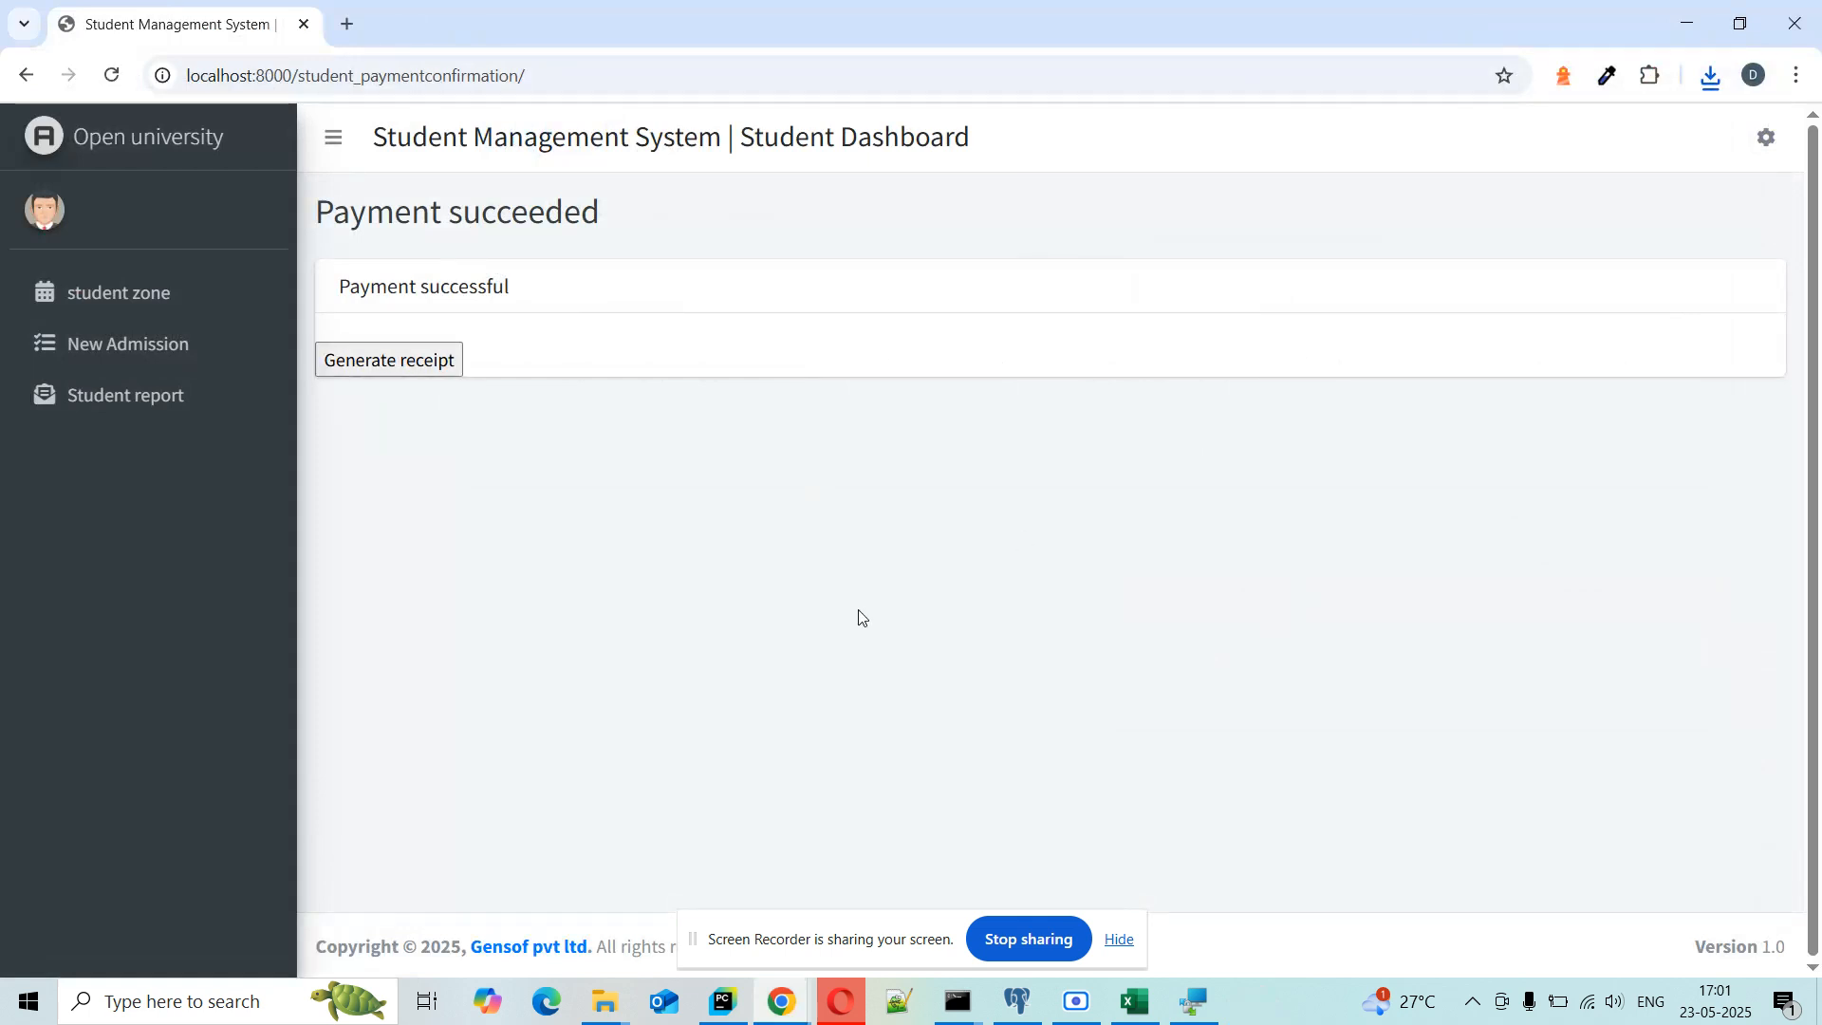
left_click(183, 294)
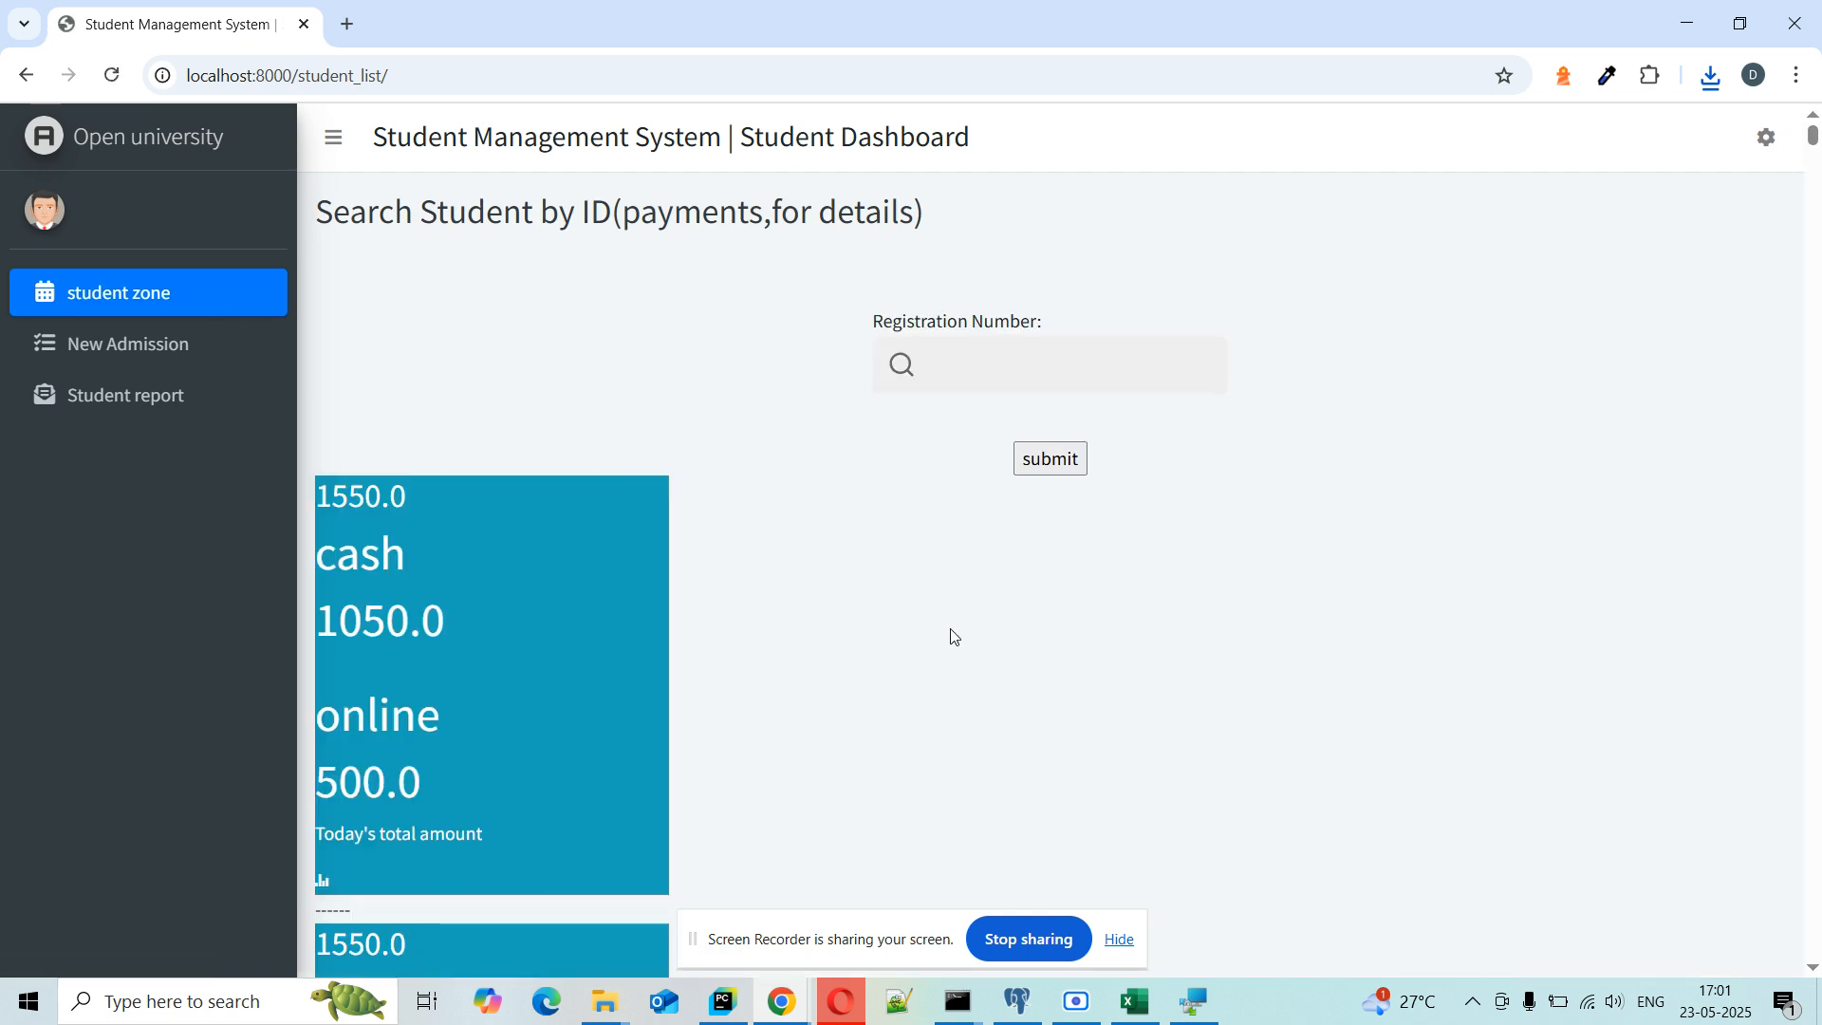
Step: Review the summary cards—today's total 1550.0, cash 1050.0, online 500.0—and the student table
scroll(503, 484, "down", 1)
left_click_drag(324, 409, 418, 419)
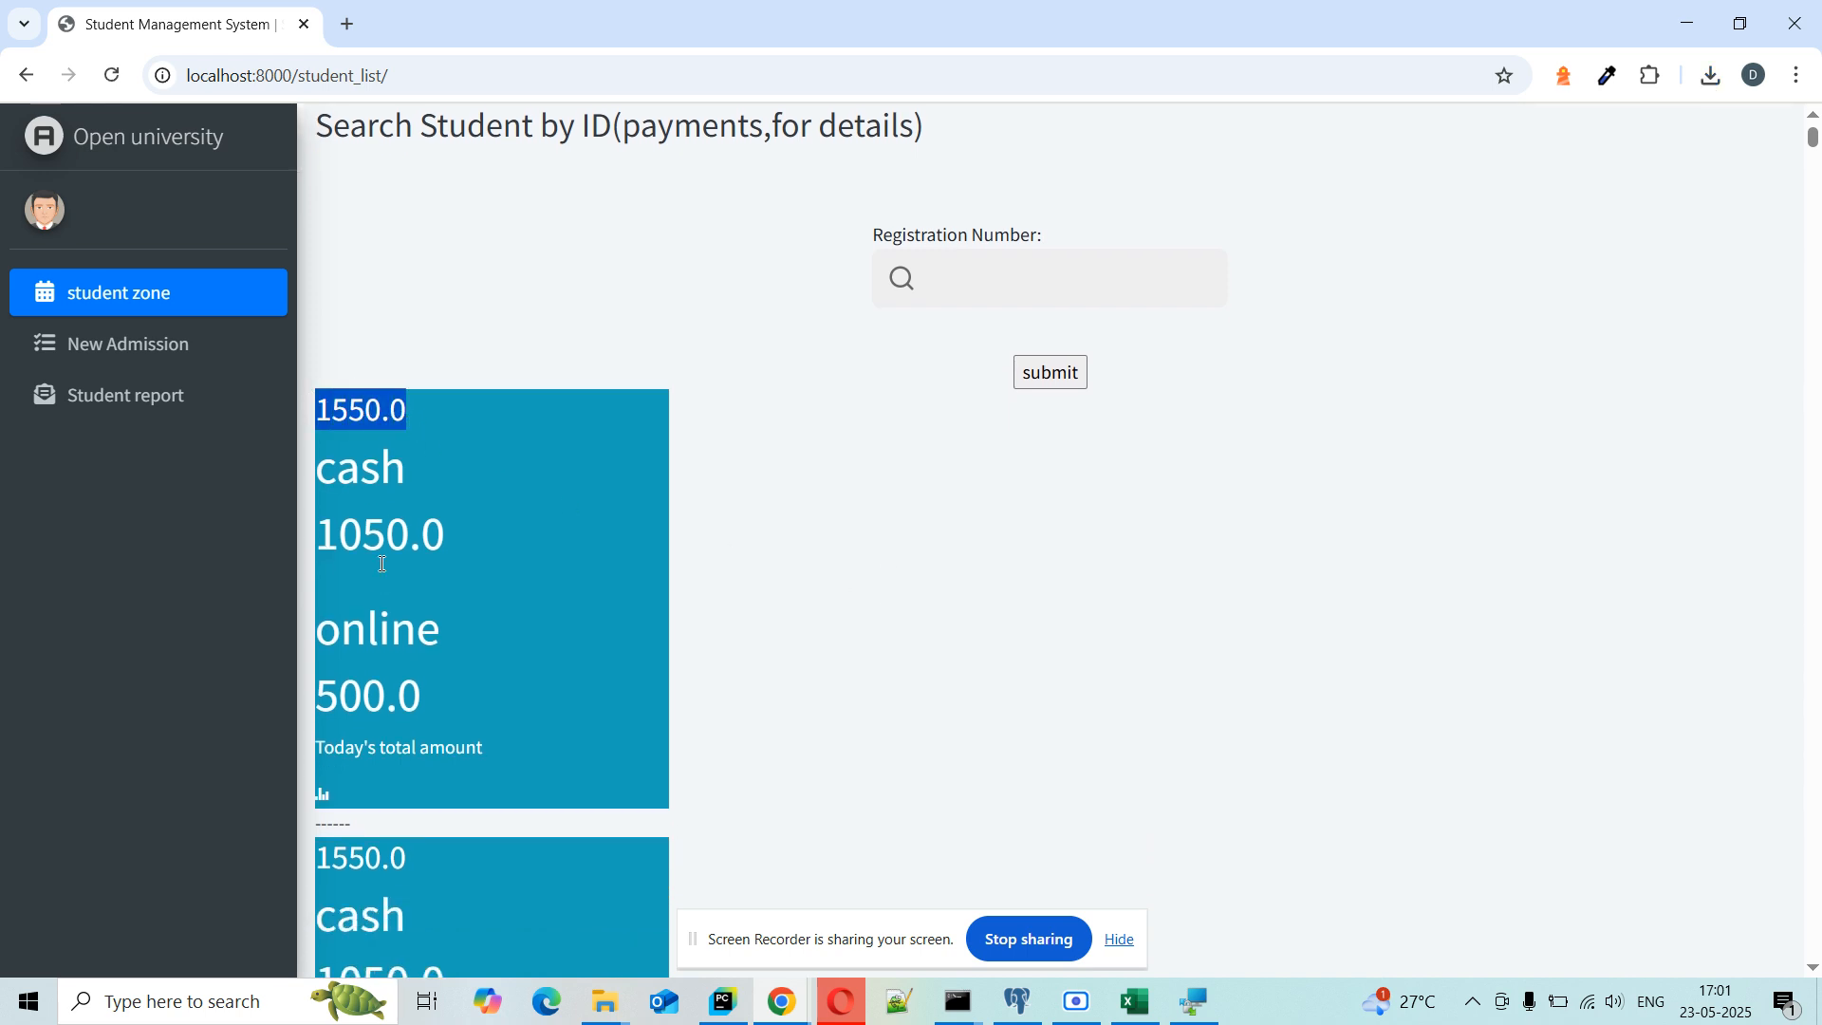
left_click_drag(327, 536, 470, 544)
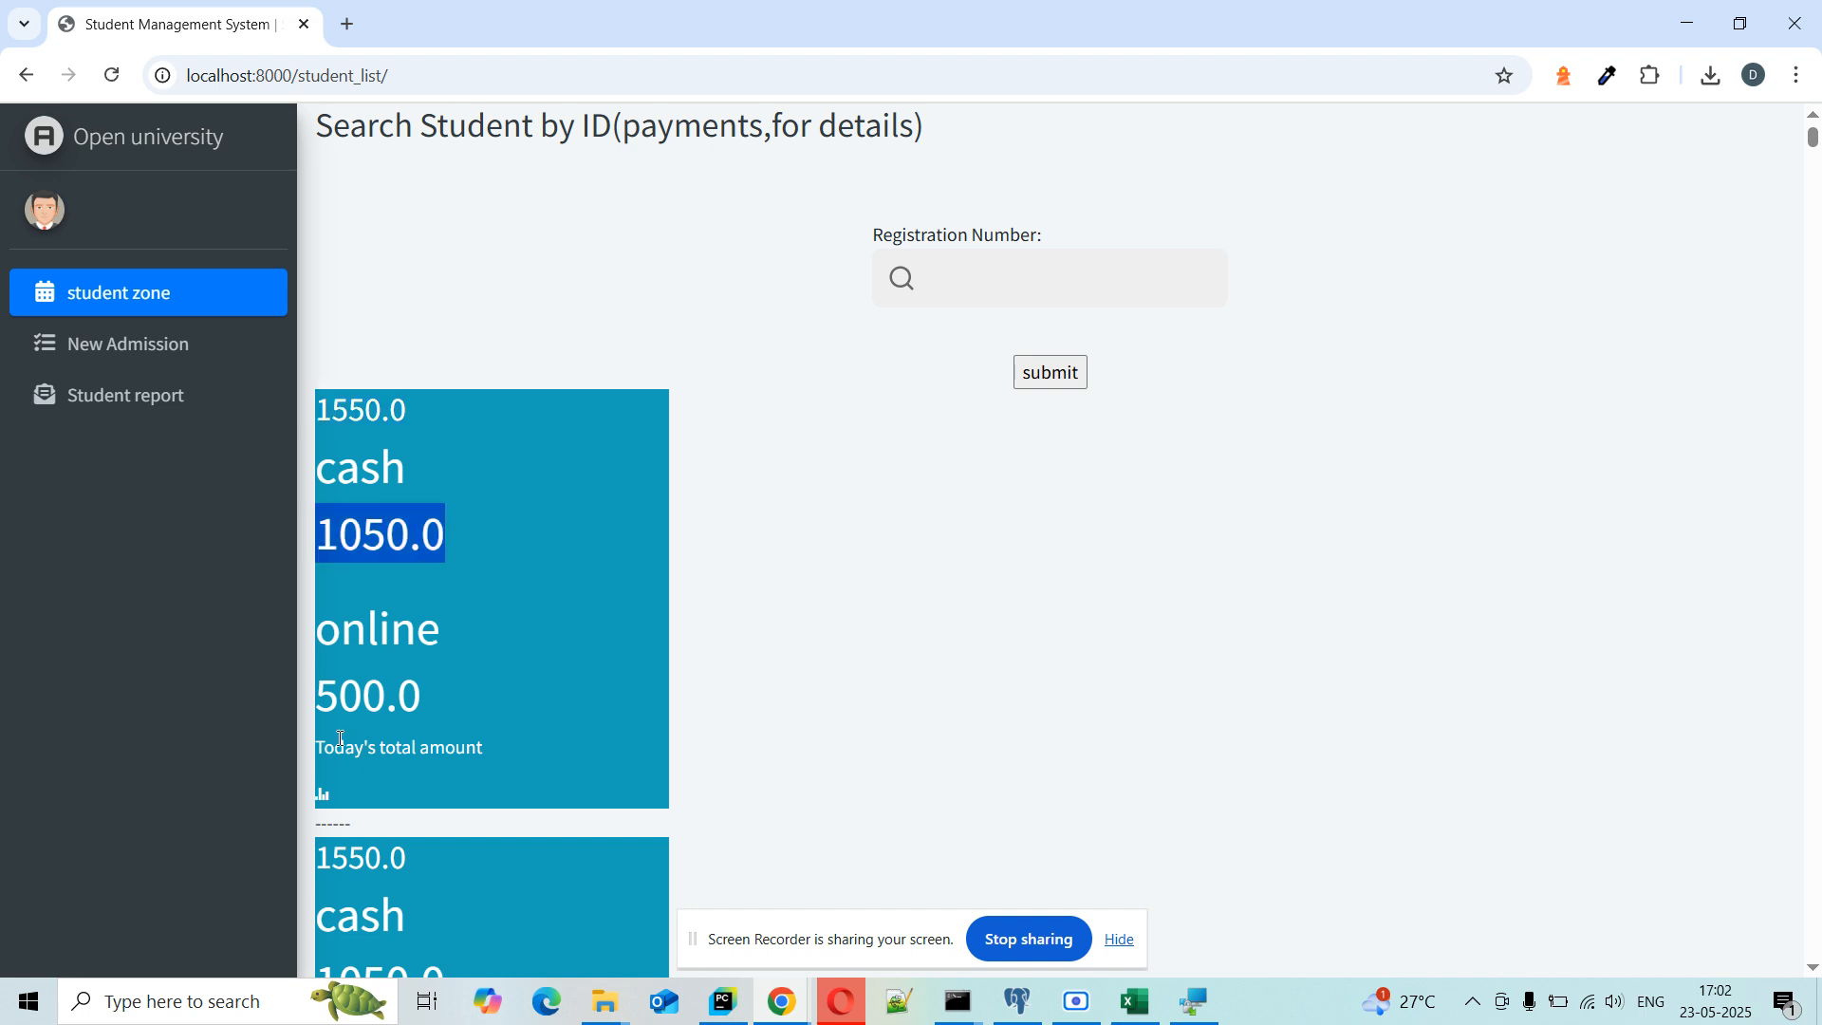
left_click_drag(322, 701, 430, 708)
scroll(430, 708, "down", 3)
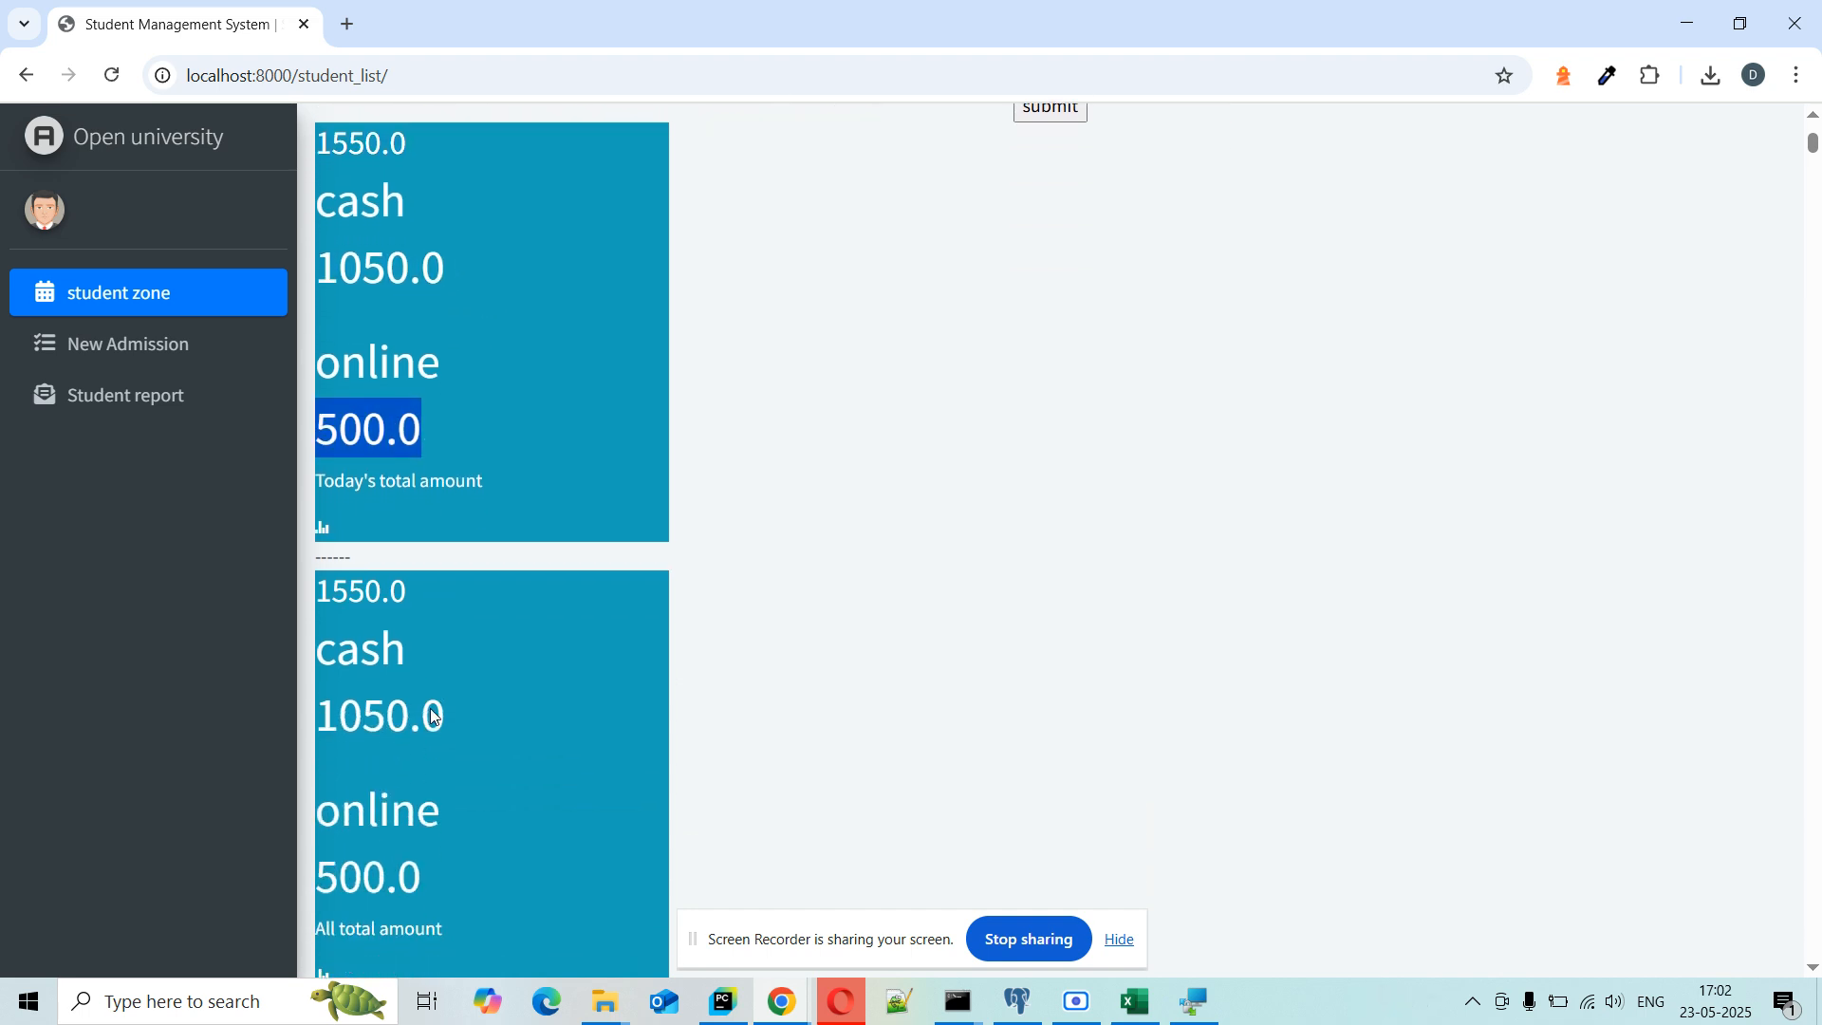
scroll(453, 437, "up", 3)
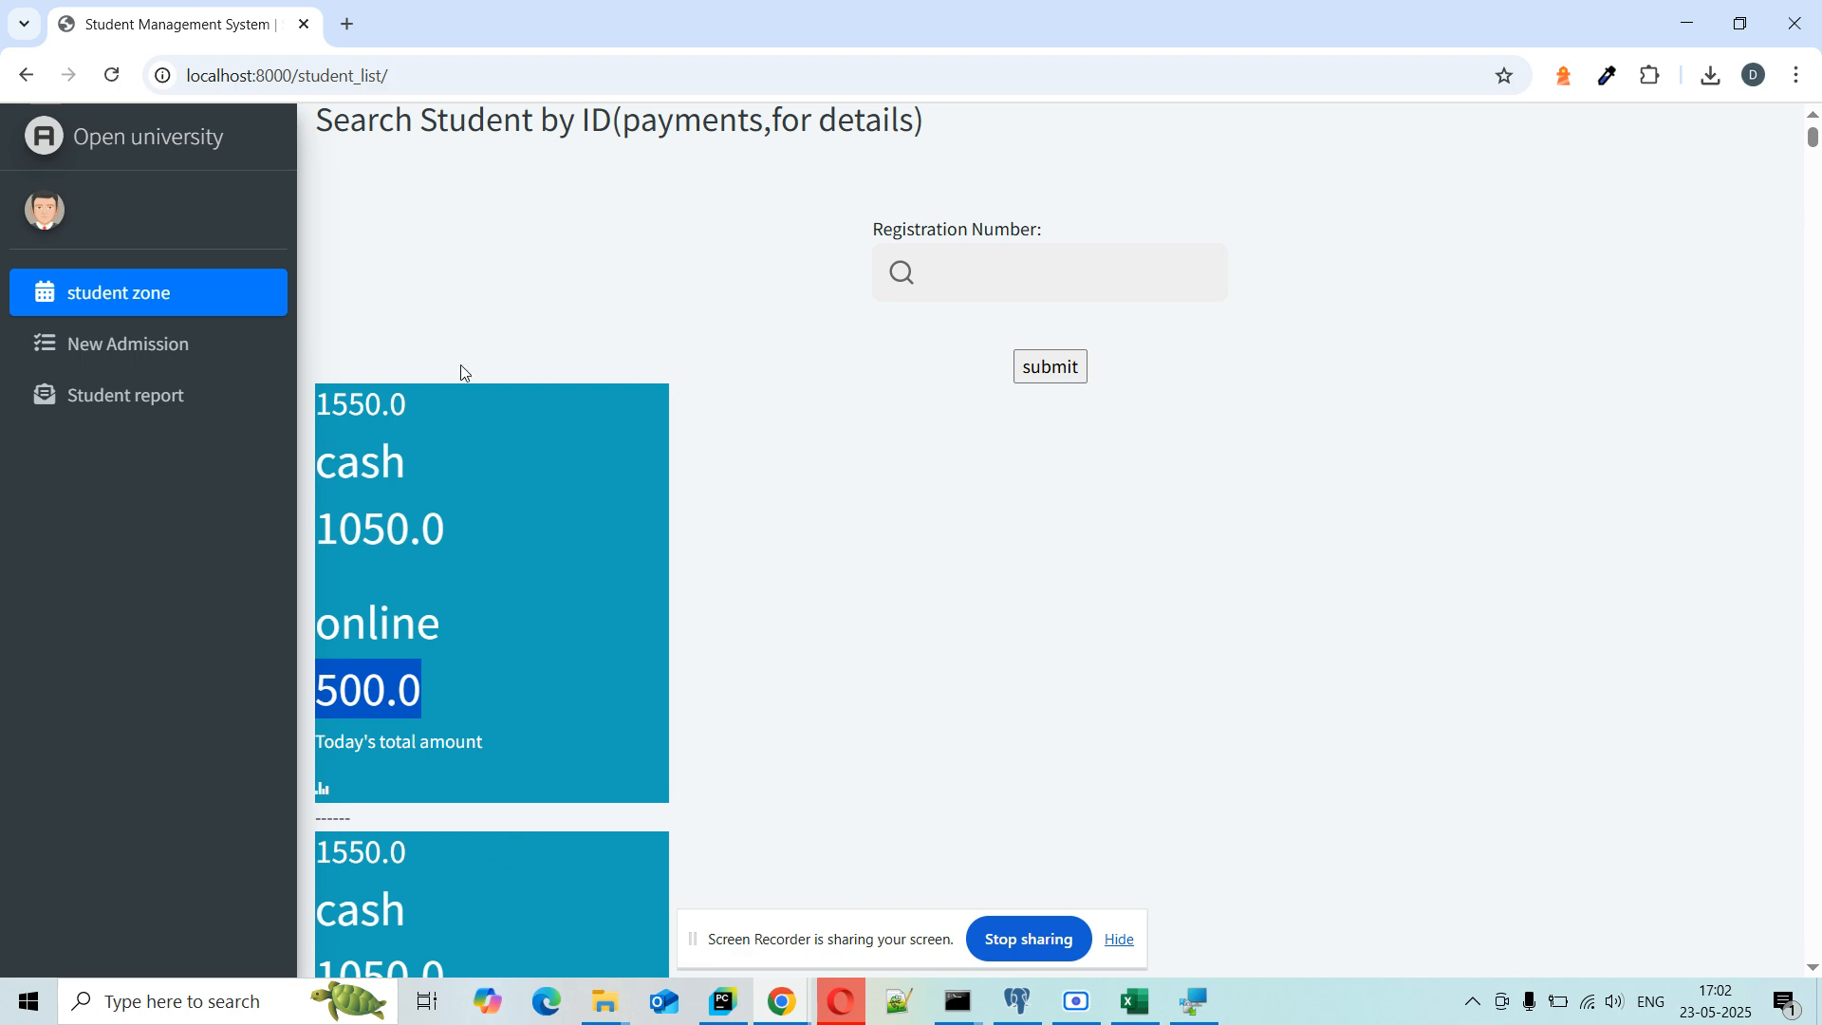
scroll(533, 590, "down", 7)
scroll(396, 279, "up", 3)
scroll(396, 279, "up", 1)
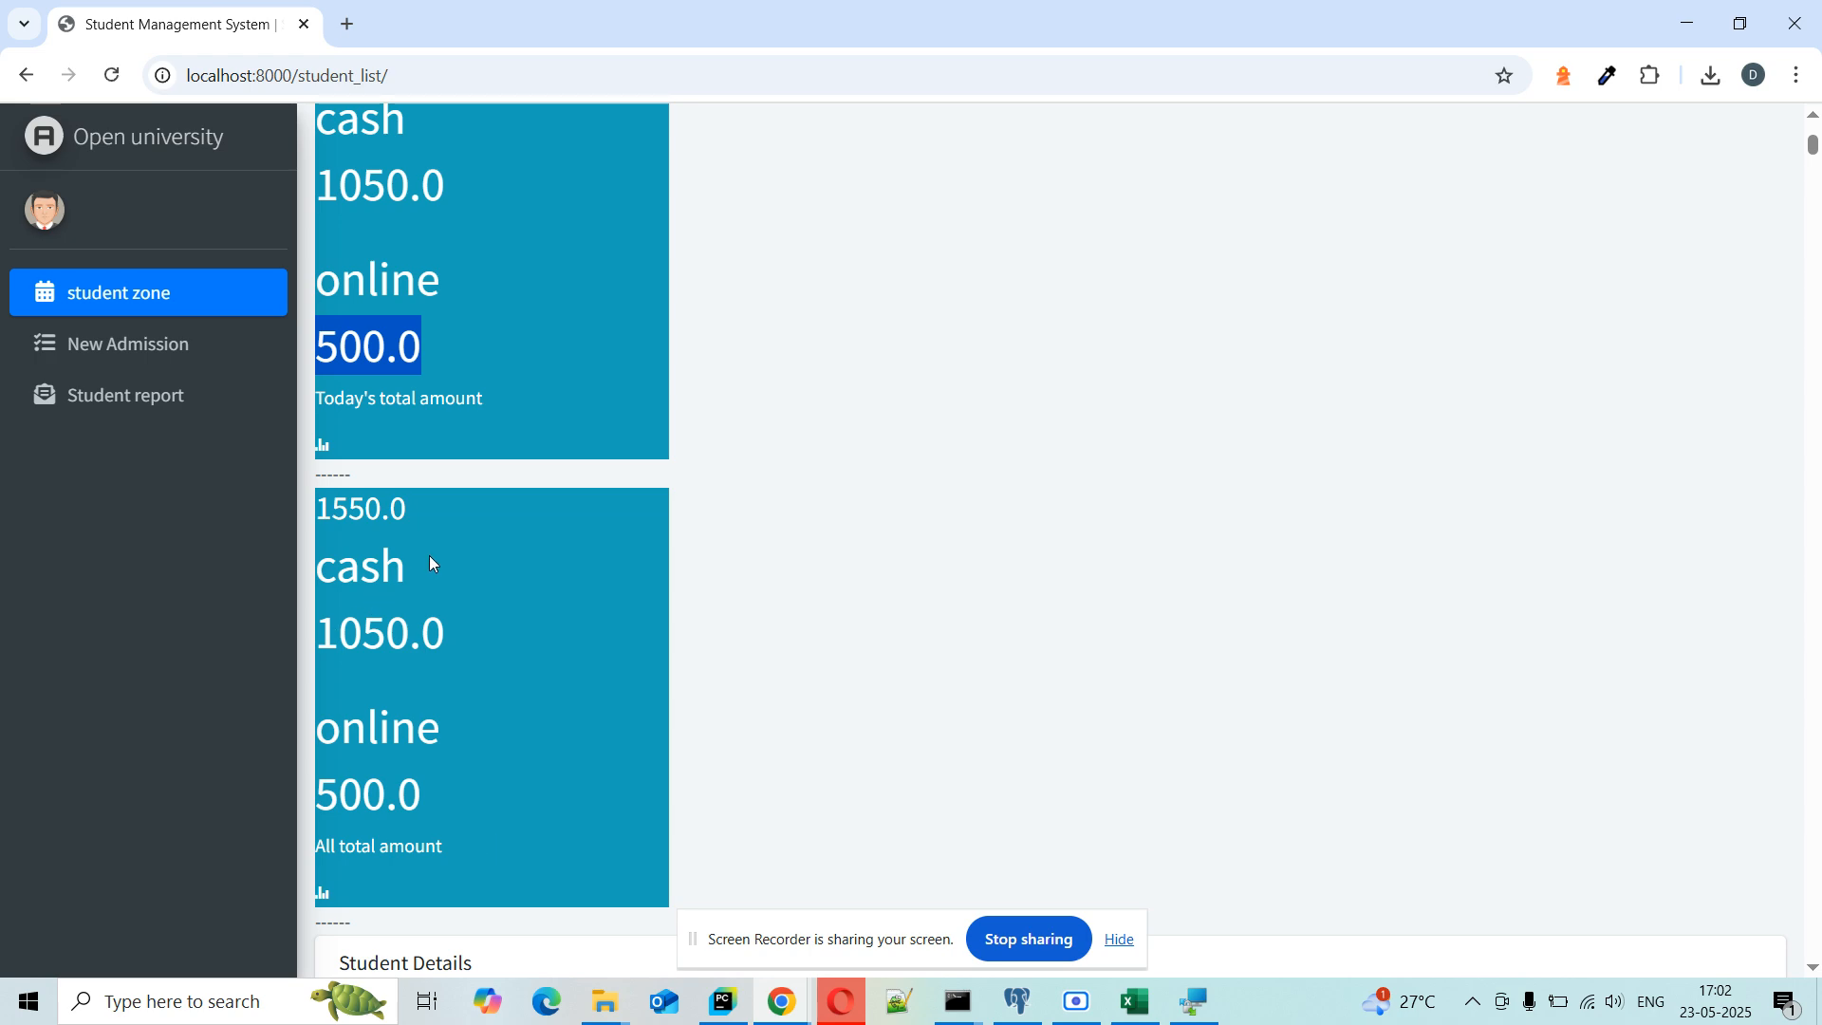
scroll(767, 547, "down", 7)
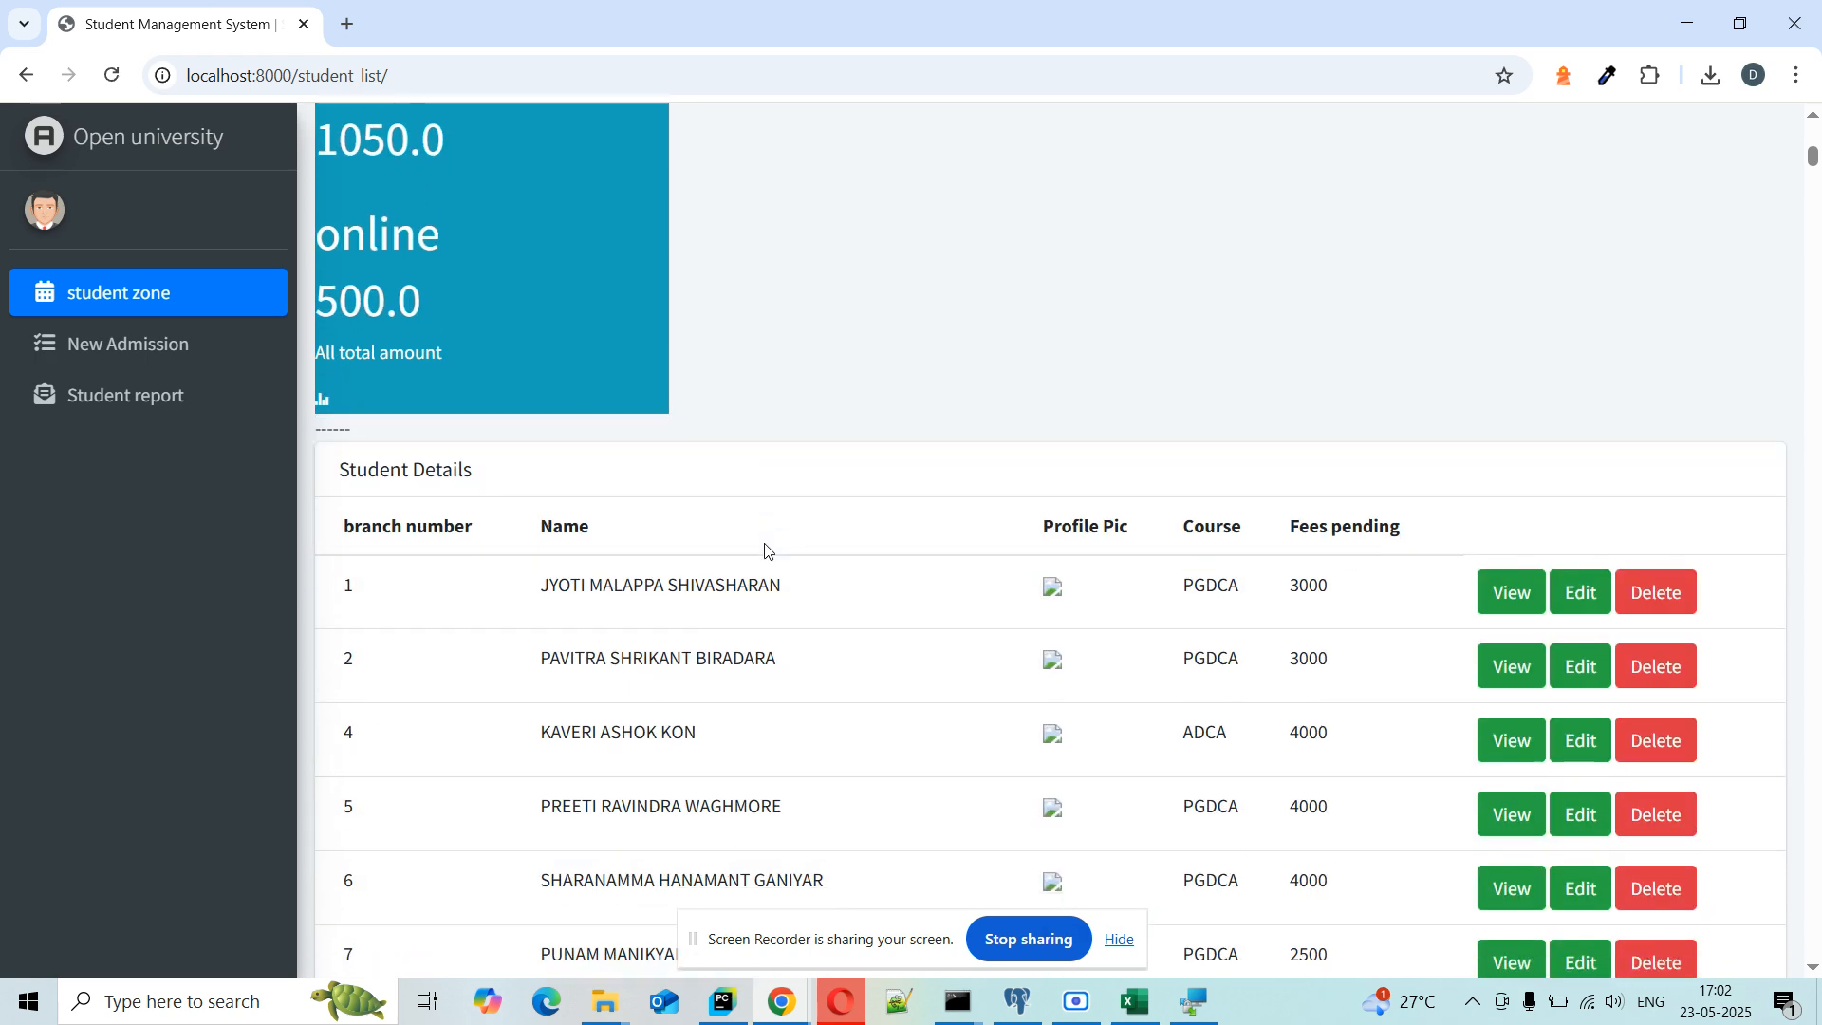
scroll(764, 550, "down", 4)
scroll(762, 549, "up", 5)
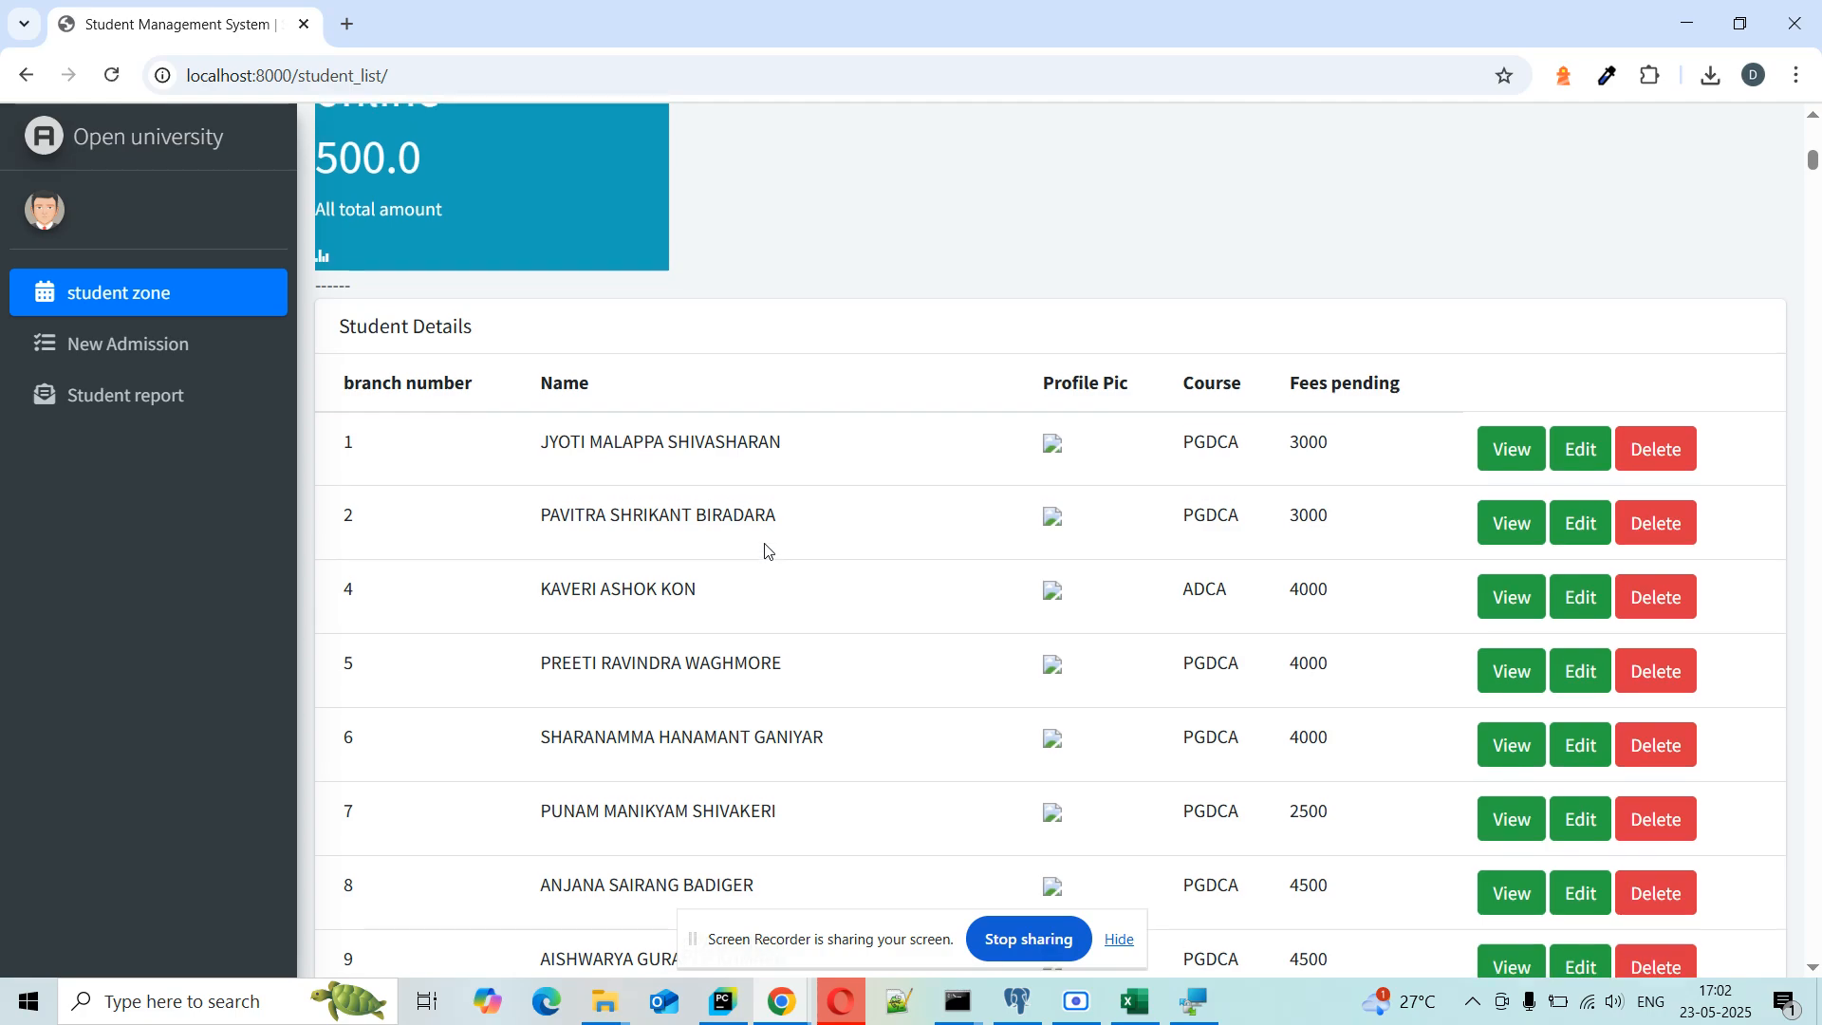
mouse_move(1813, 161)
left_mouse_down()
mouse_move(1814, 946)
mouse_move(1781, 538)
mouse_move(1814, 128)
left_mouse_up()
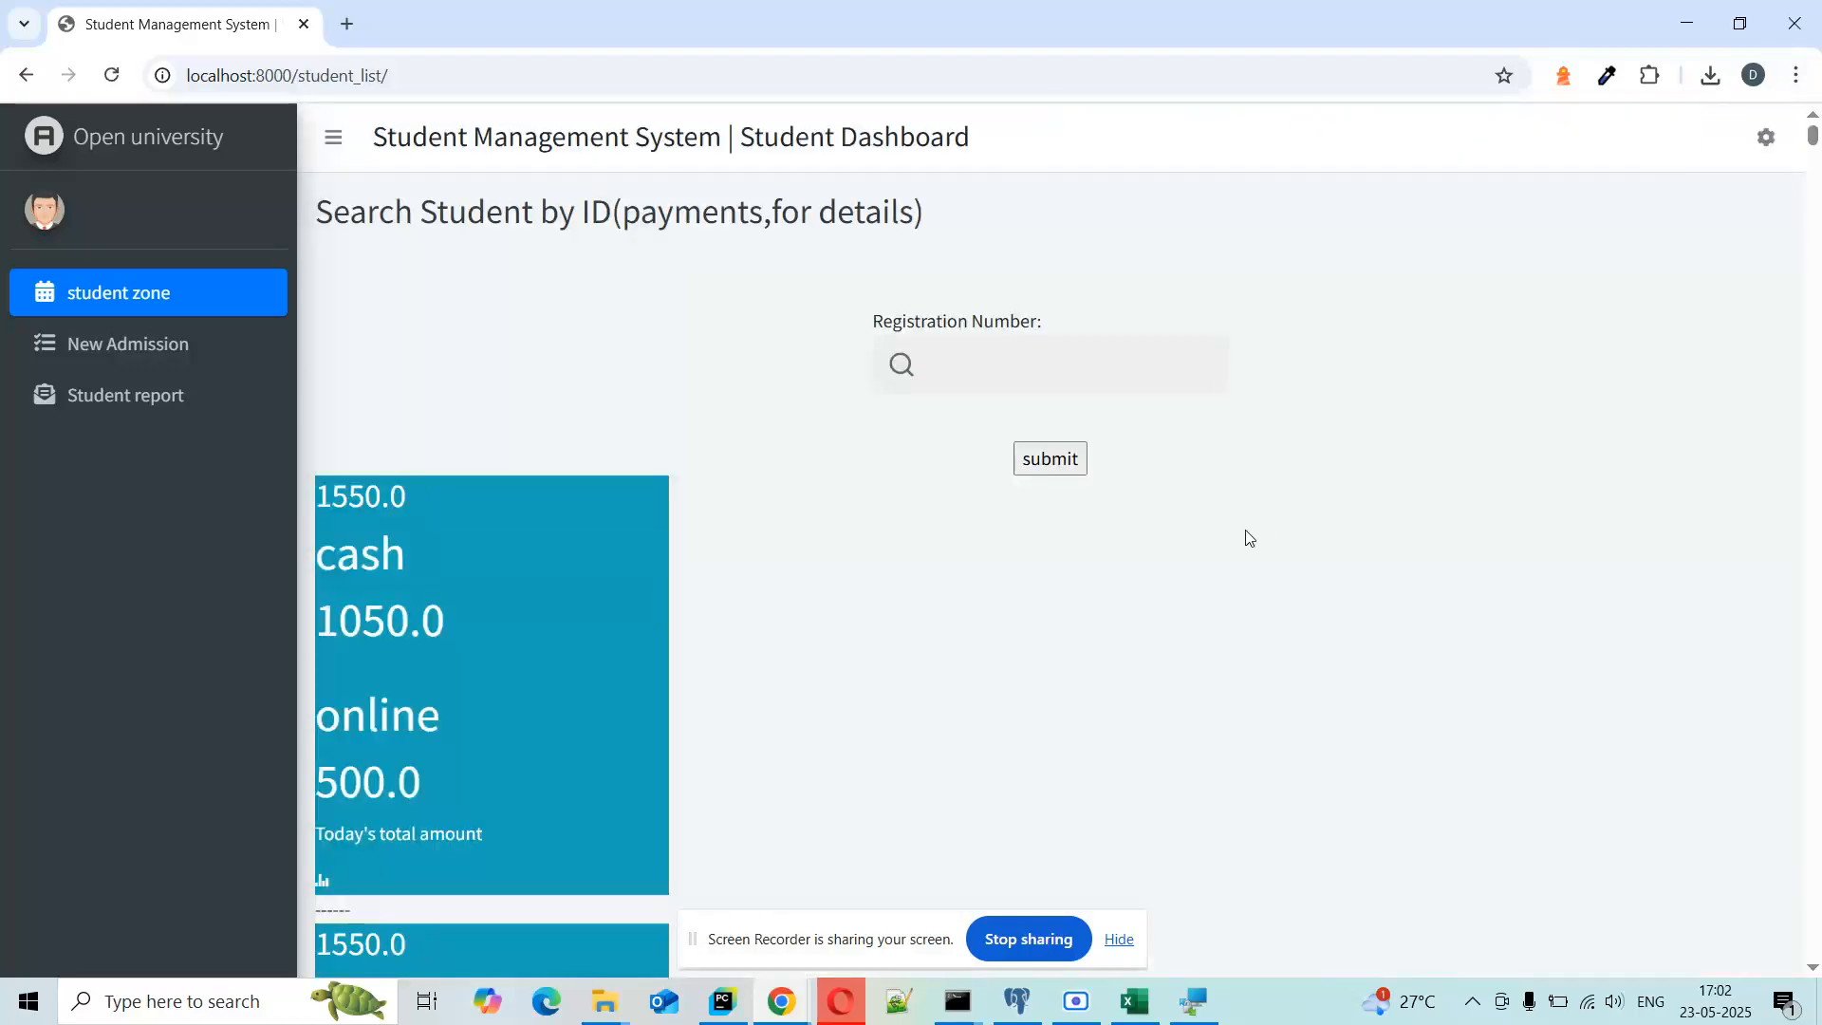
Step: Enter 15 in Registration Number, dismiss its suggestions, then go to the Add Student form
left_click(1042, 381)
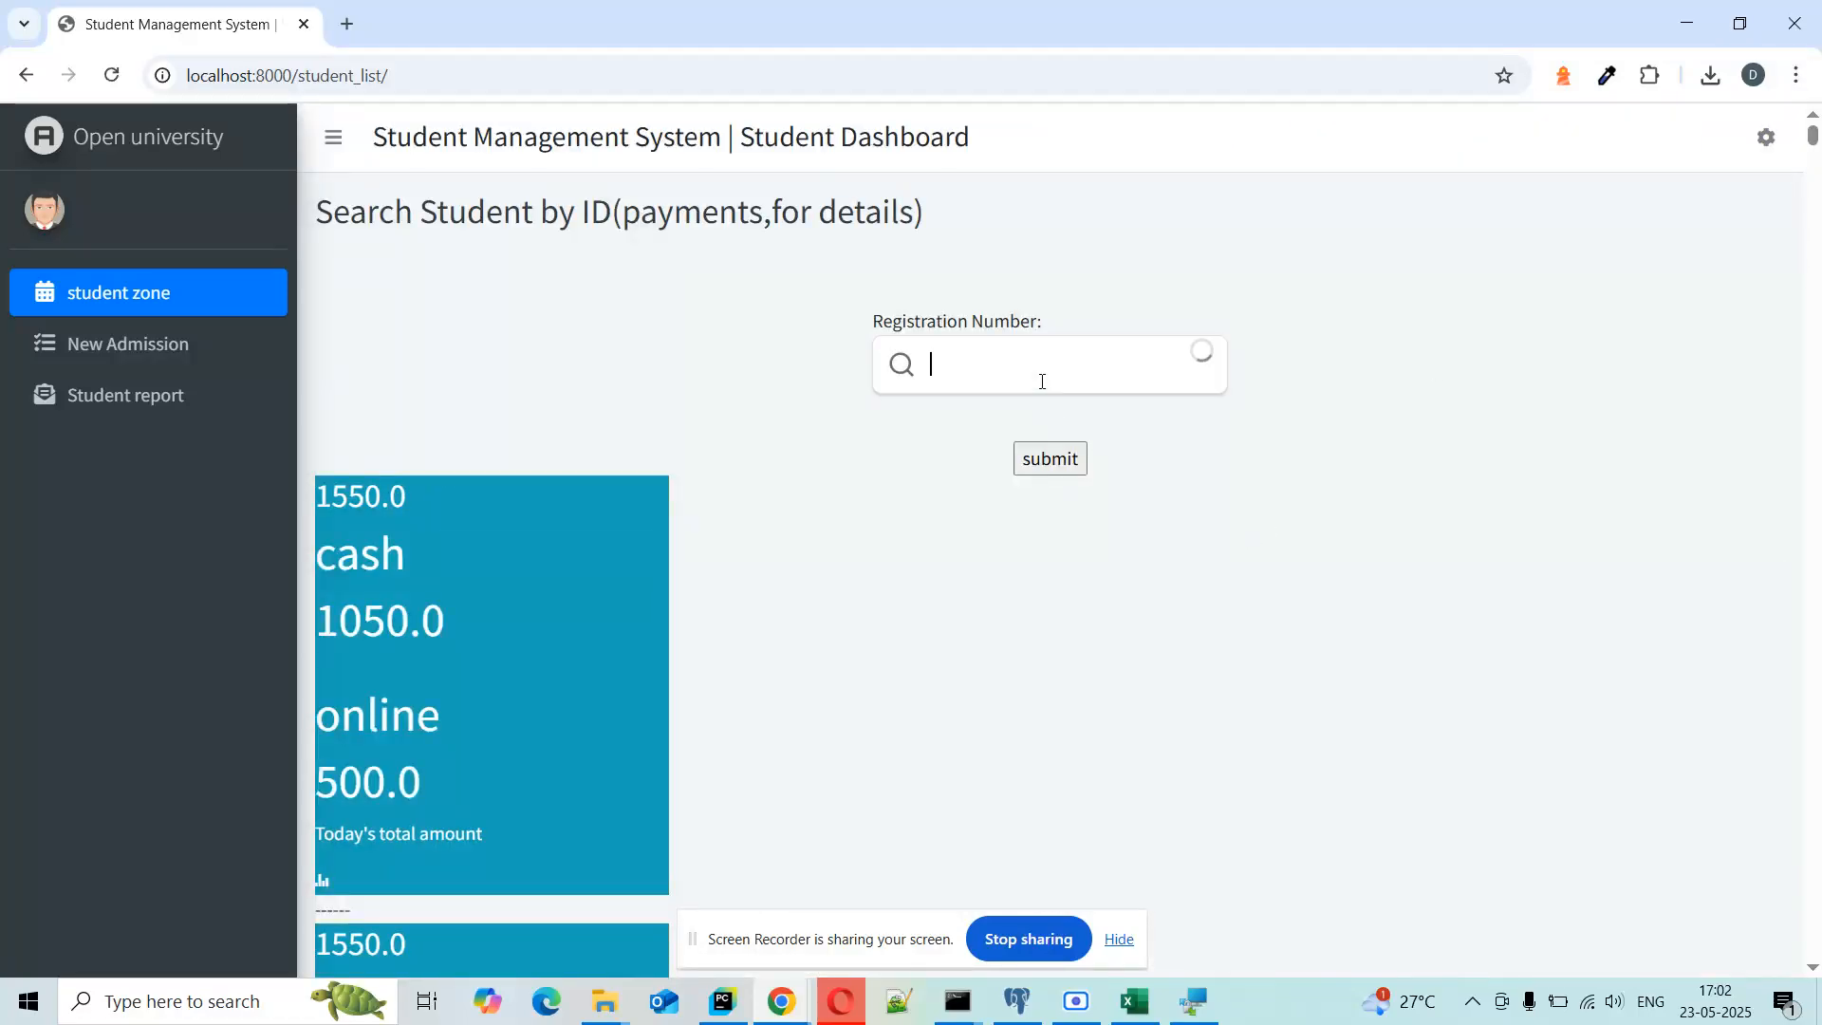
type("15")
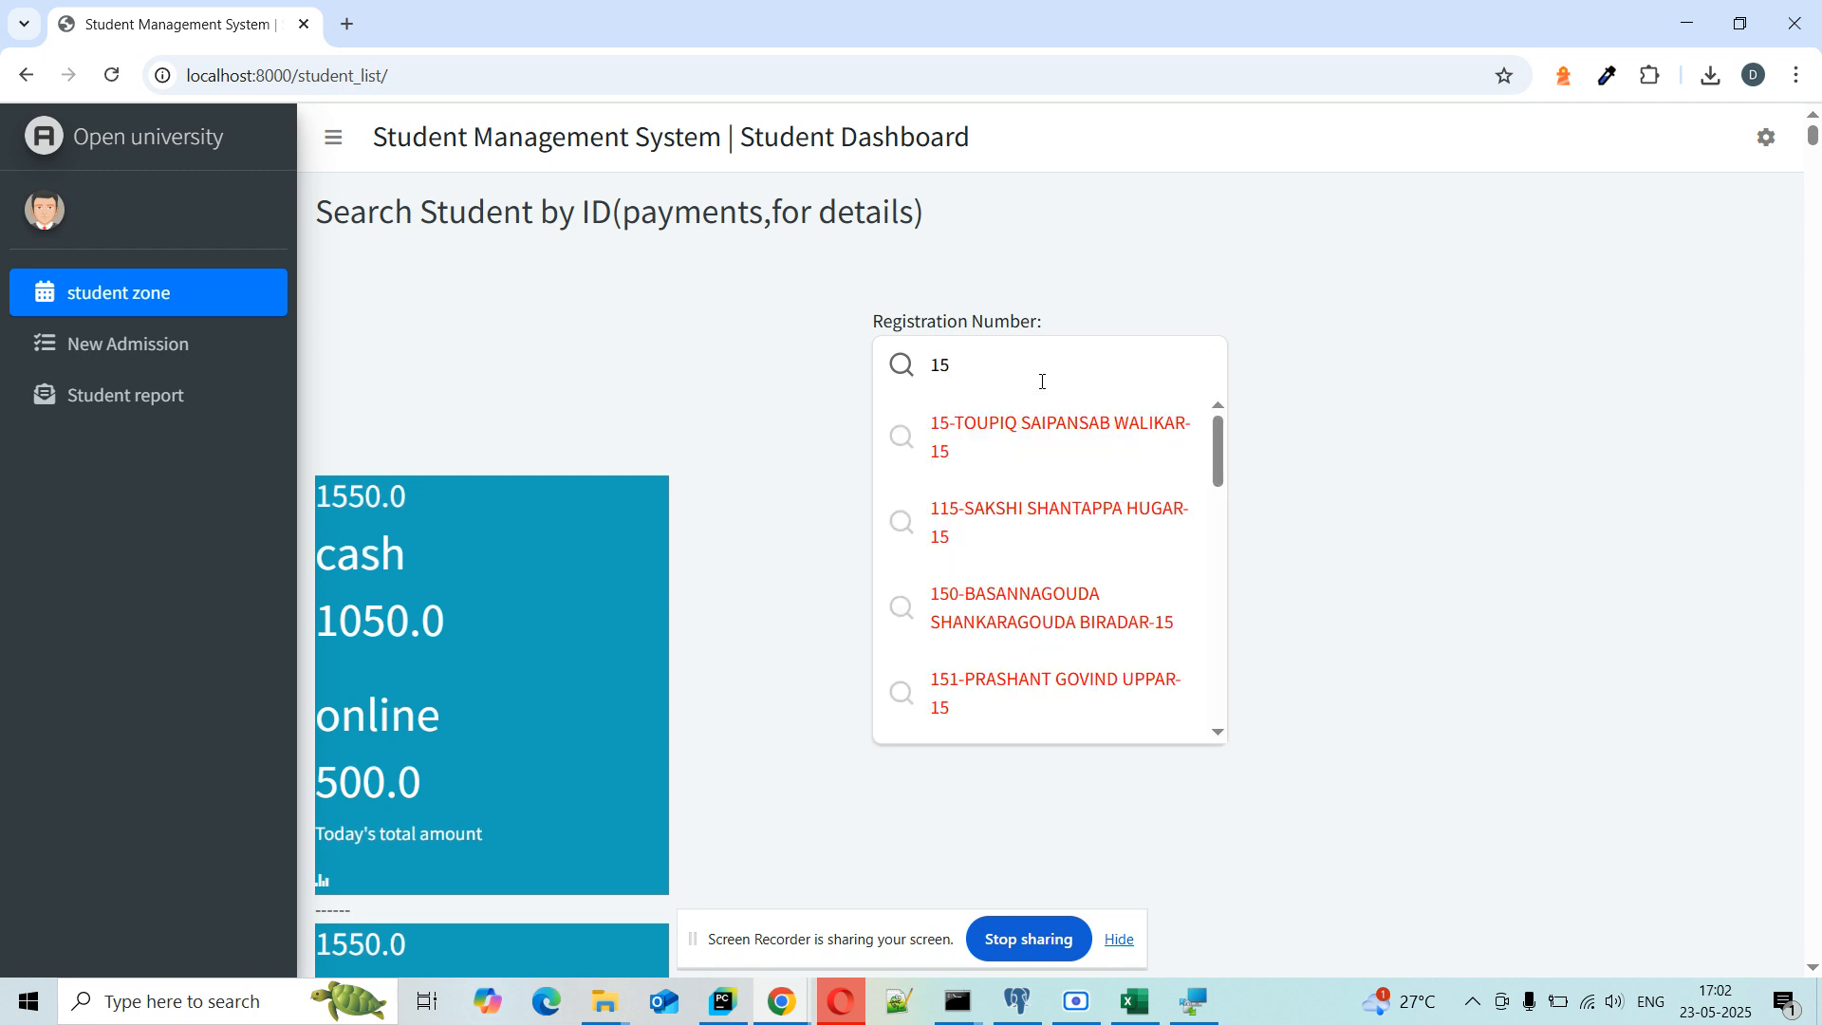
left_click(653, 357)
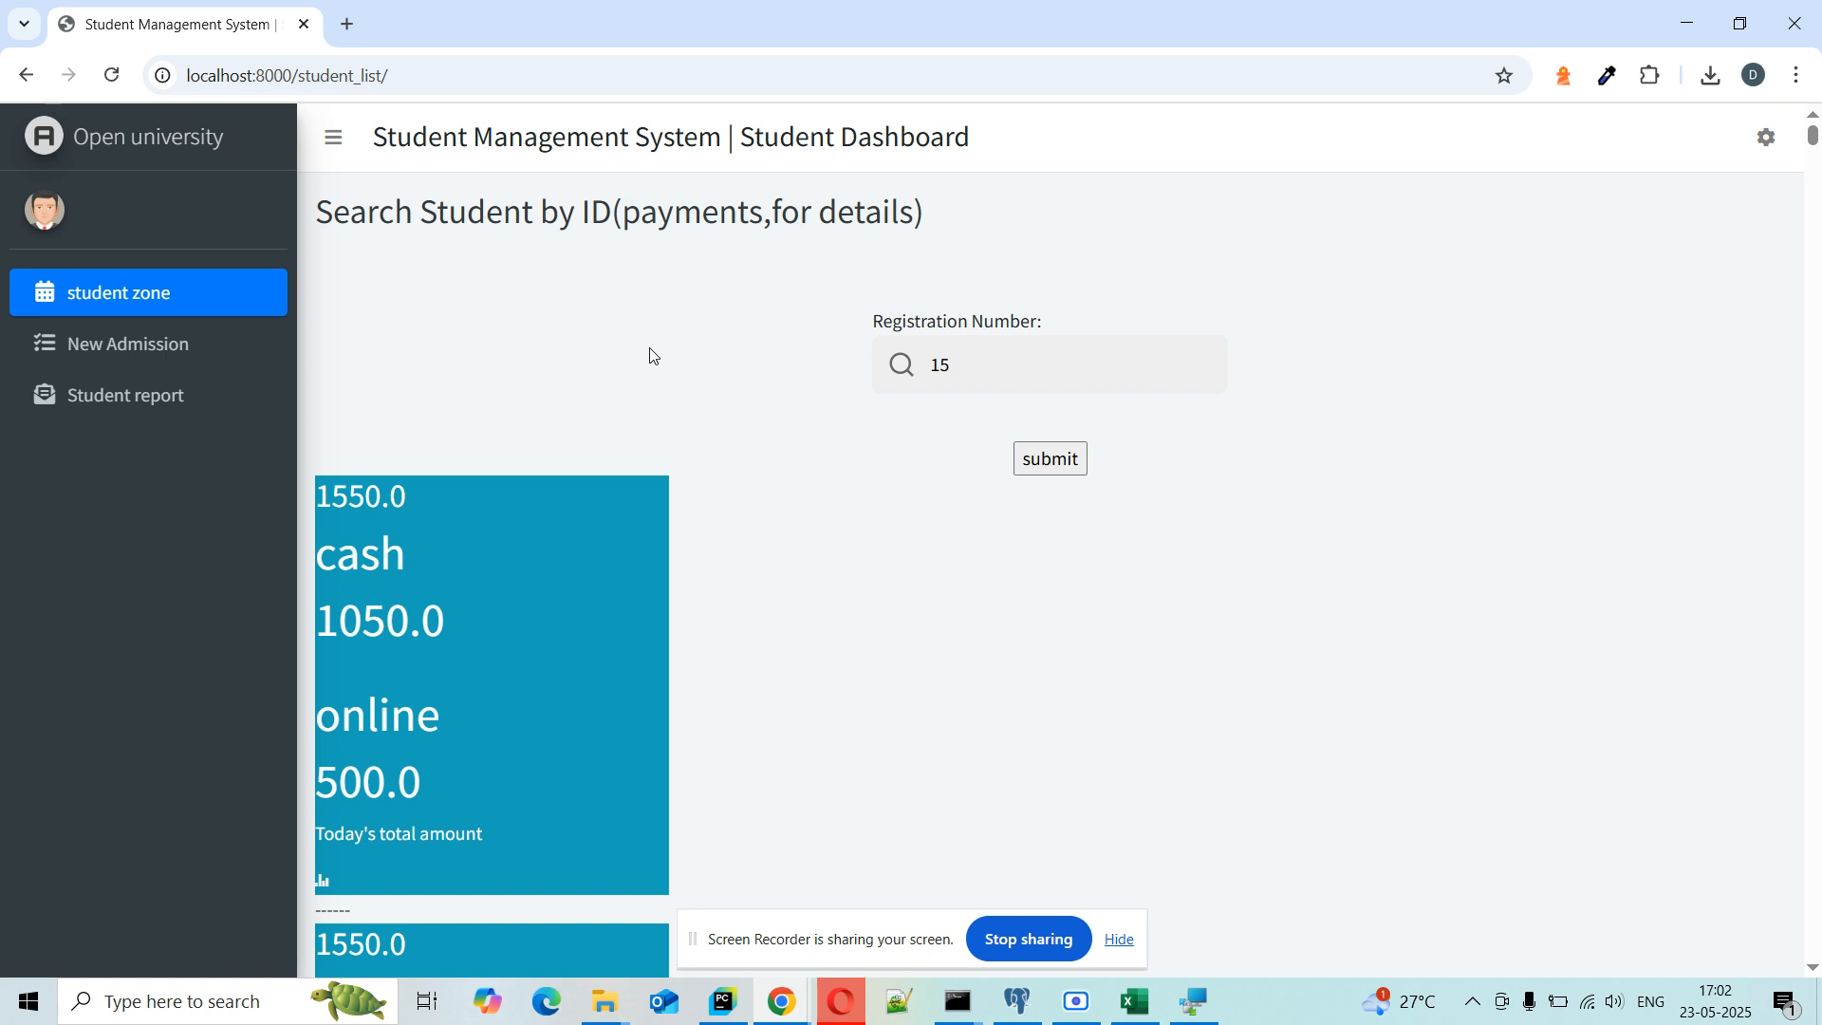
left_click(225, 367)
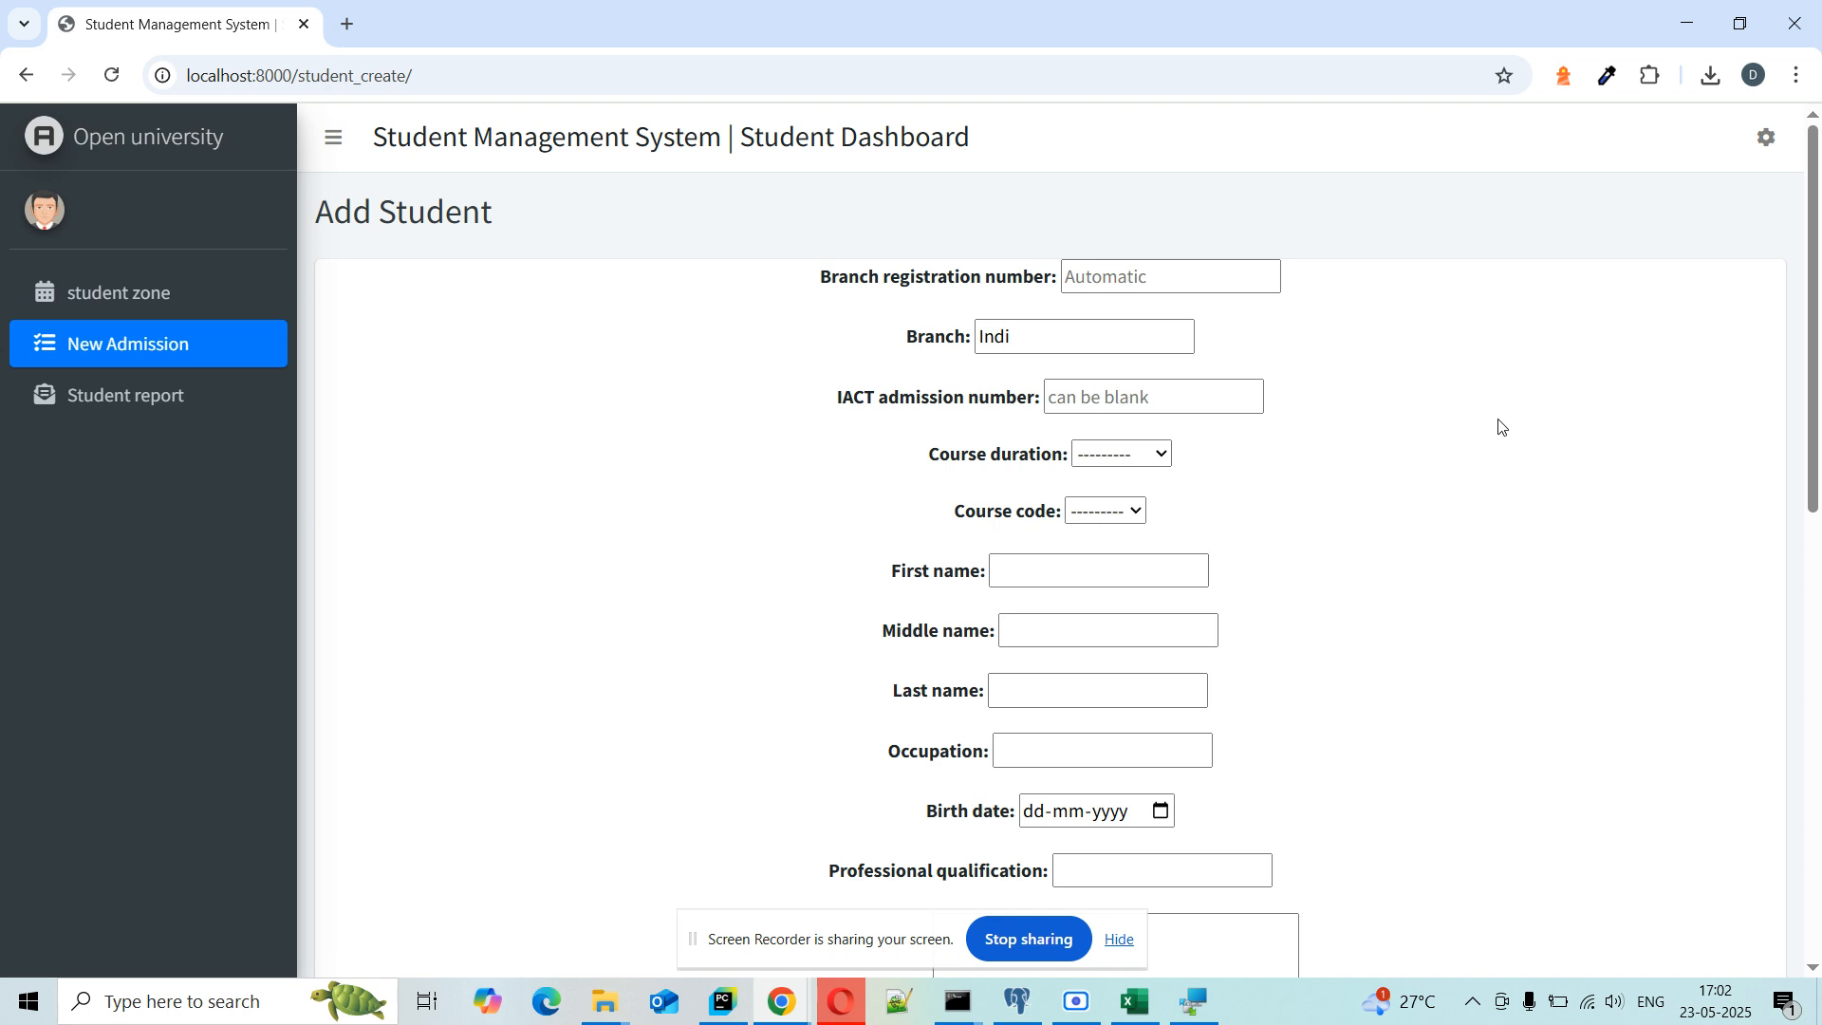
Step: On the new admission form, set course duration to 6-Months and course code to CFA
left_click(1156, 276)
left_click(1156, 276)
left_click(1086, 339)
left_click(1136, 392)
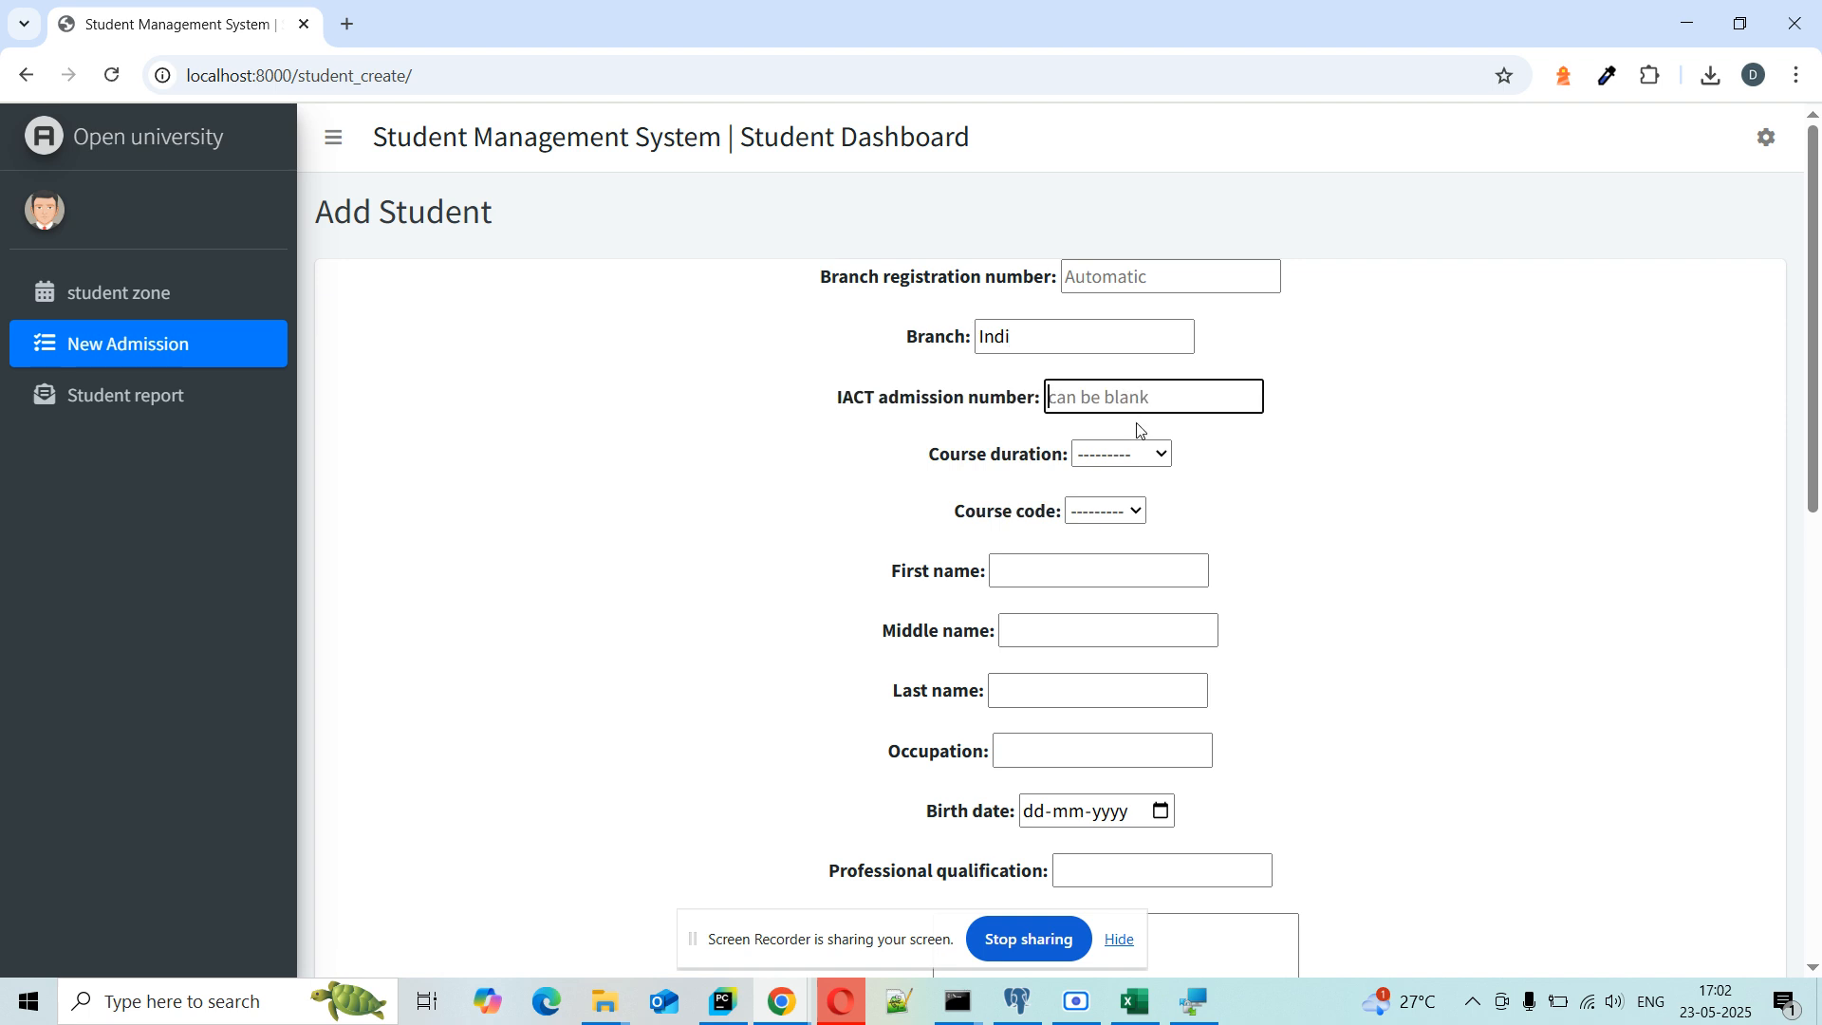
left_click(1122, 454)
left_click(1138, 551)
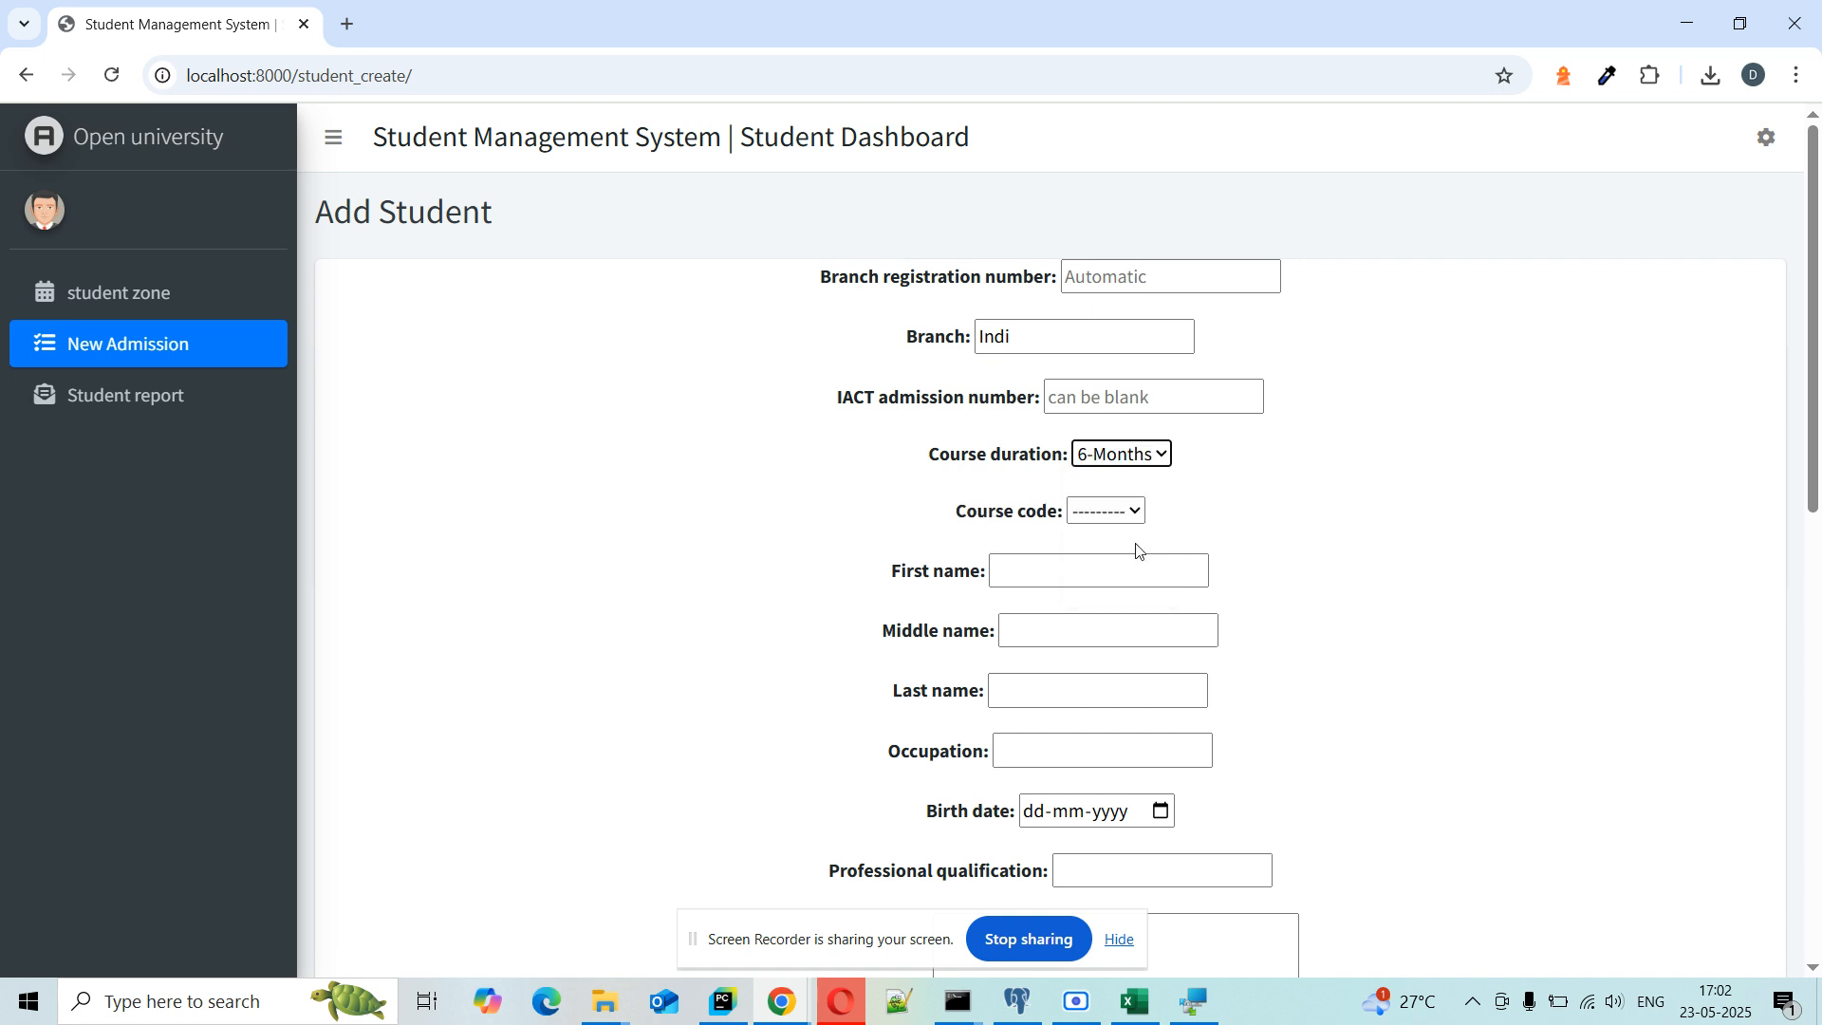
left_click(1131, 516)
left_click(1127, 578)
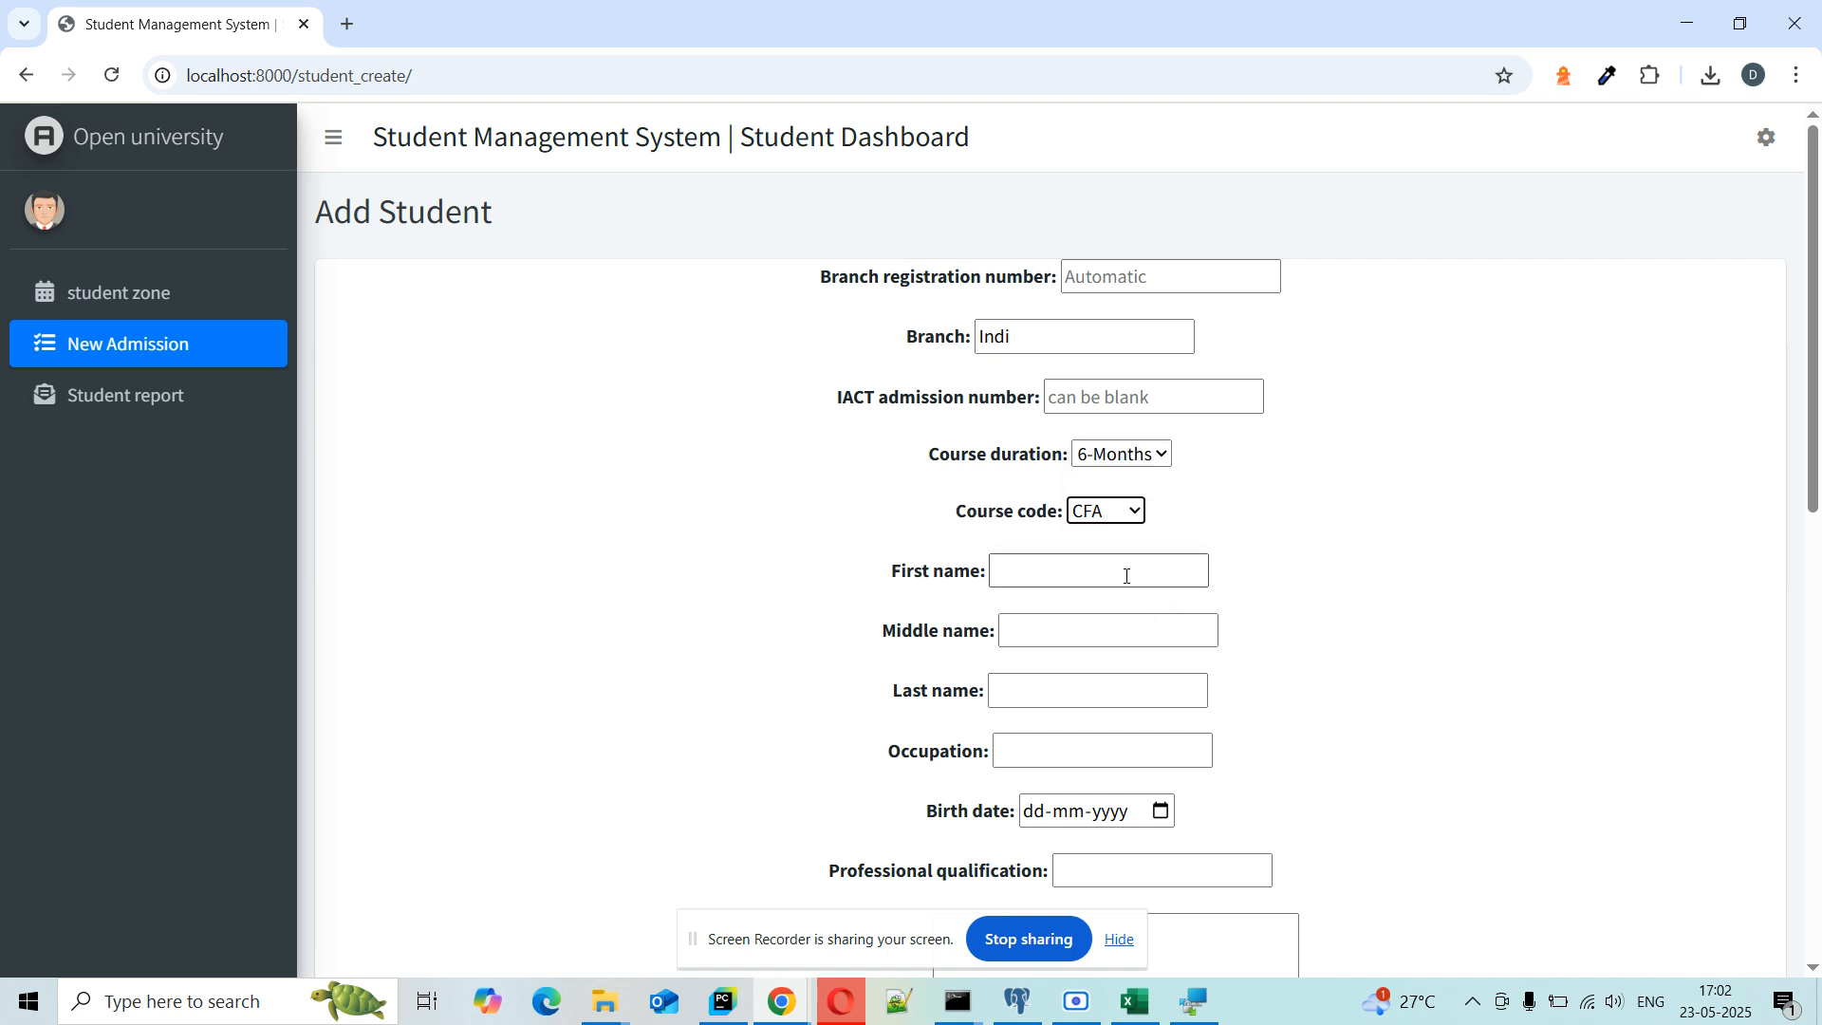
Step: Scroll the form to check the default fees total of 3500 and discount 0
left_click_drag(1818, 460, 1818, 835)
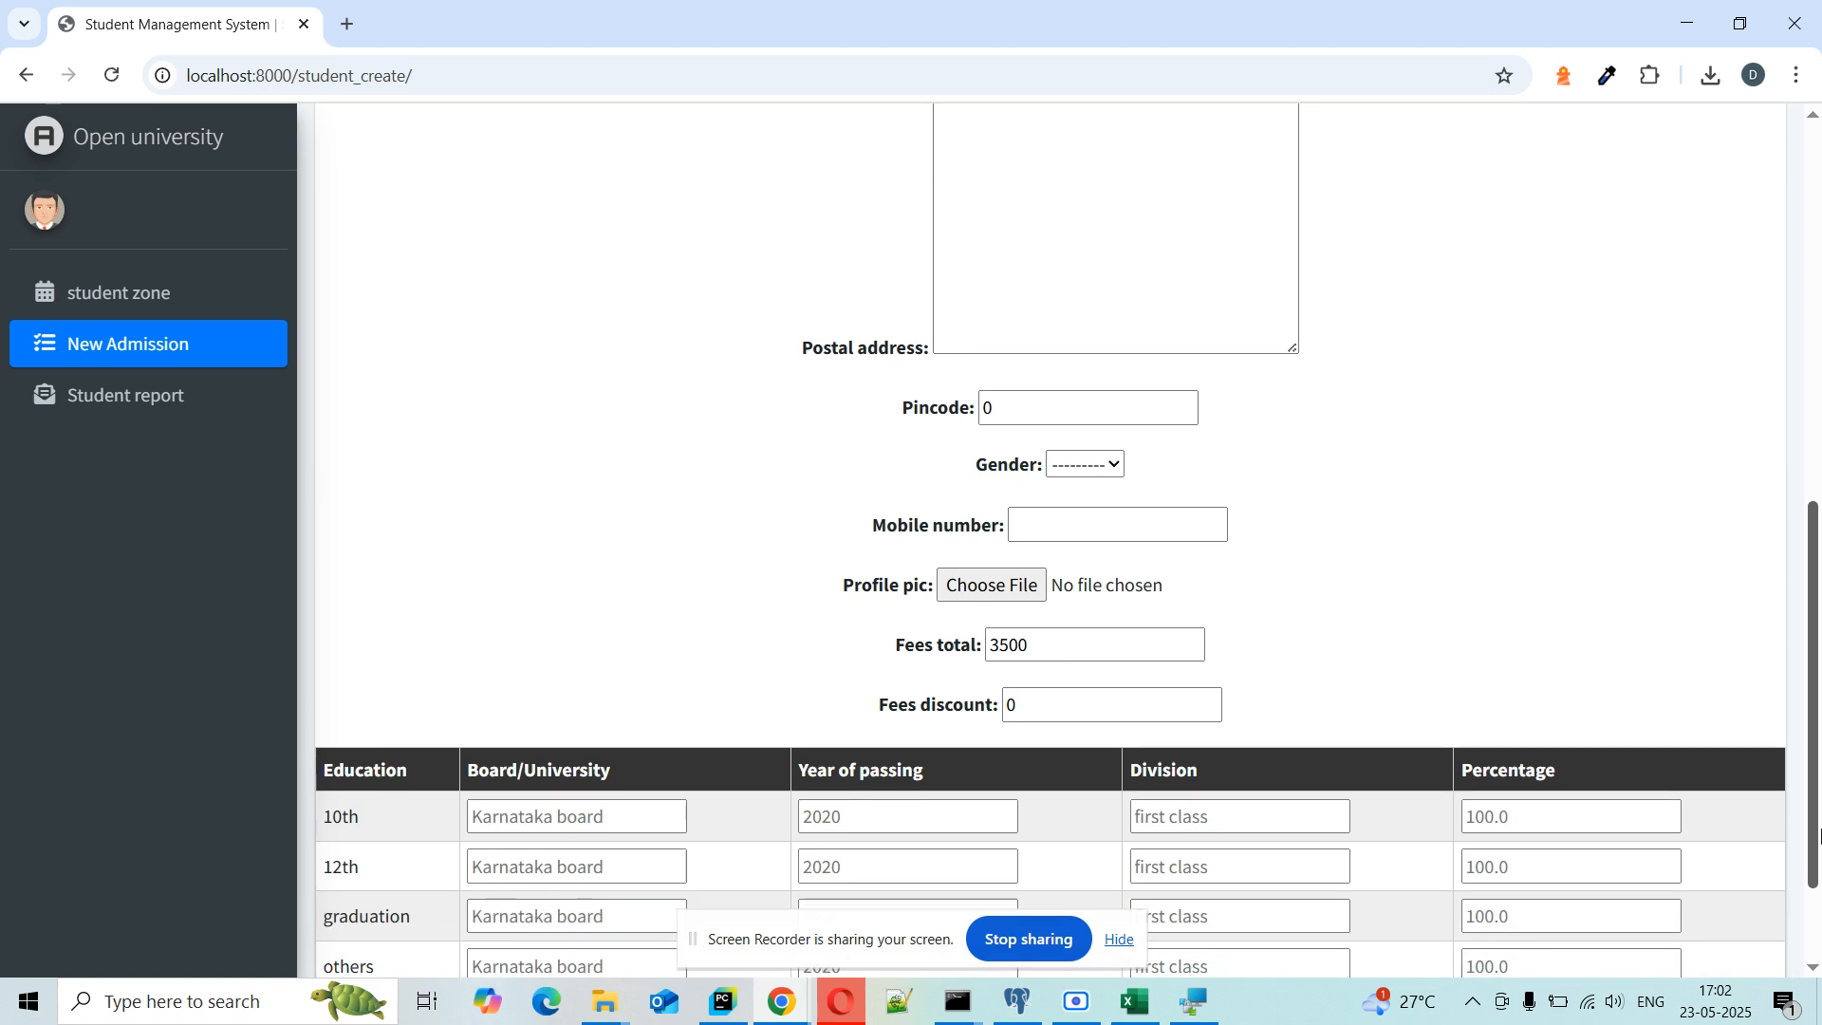
left_click_drag(1048, 641, 993, 641)
left_click(1047, 649)
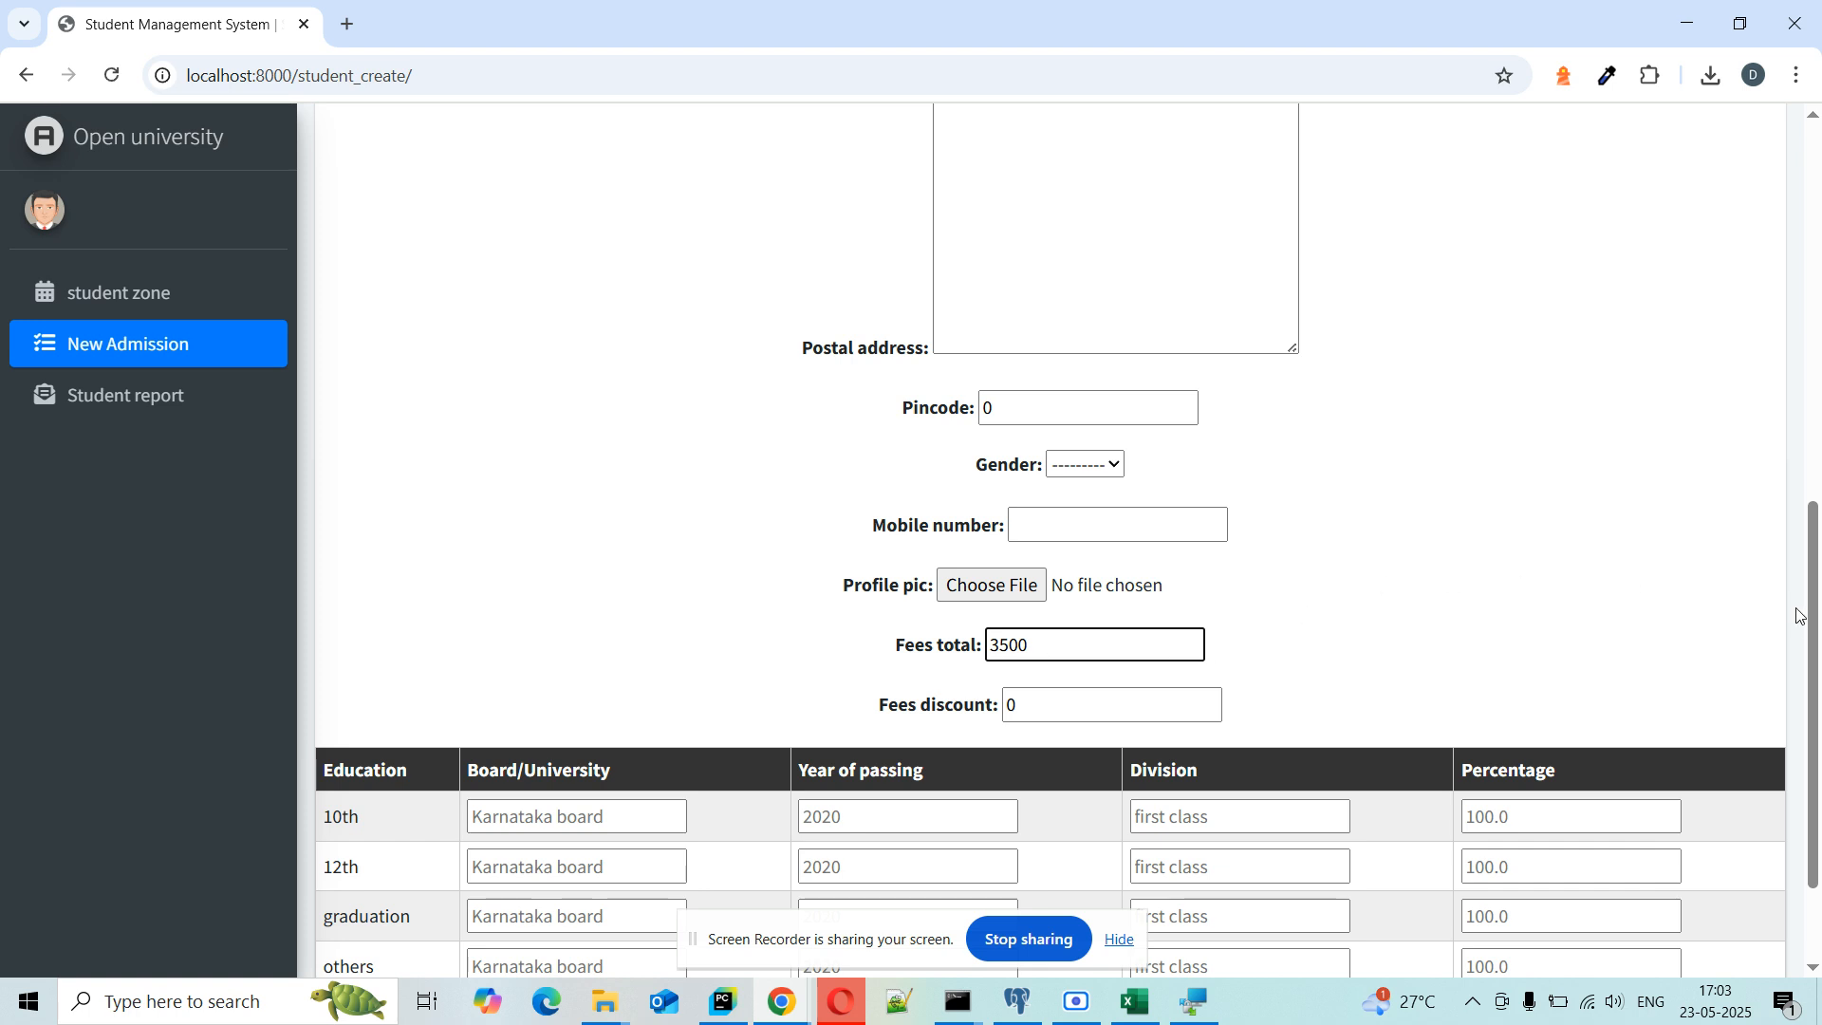
left_click_drag(1813, 549, 1814, 210)
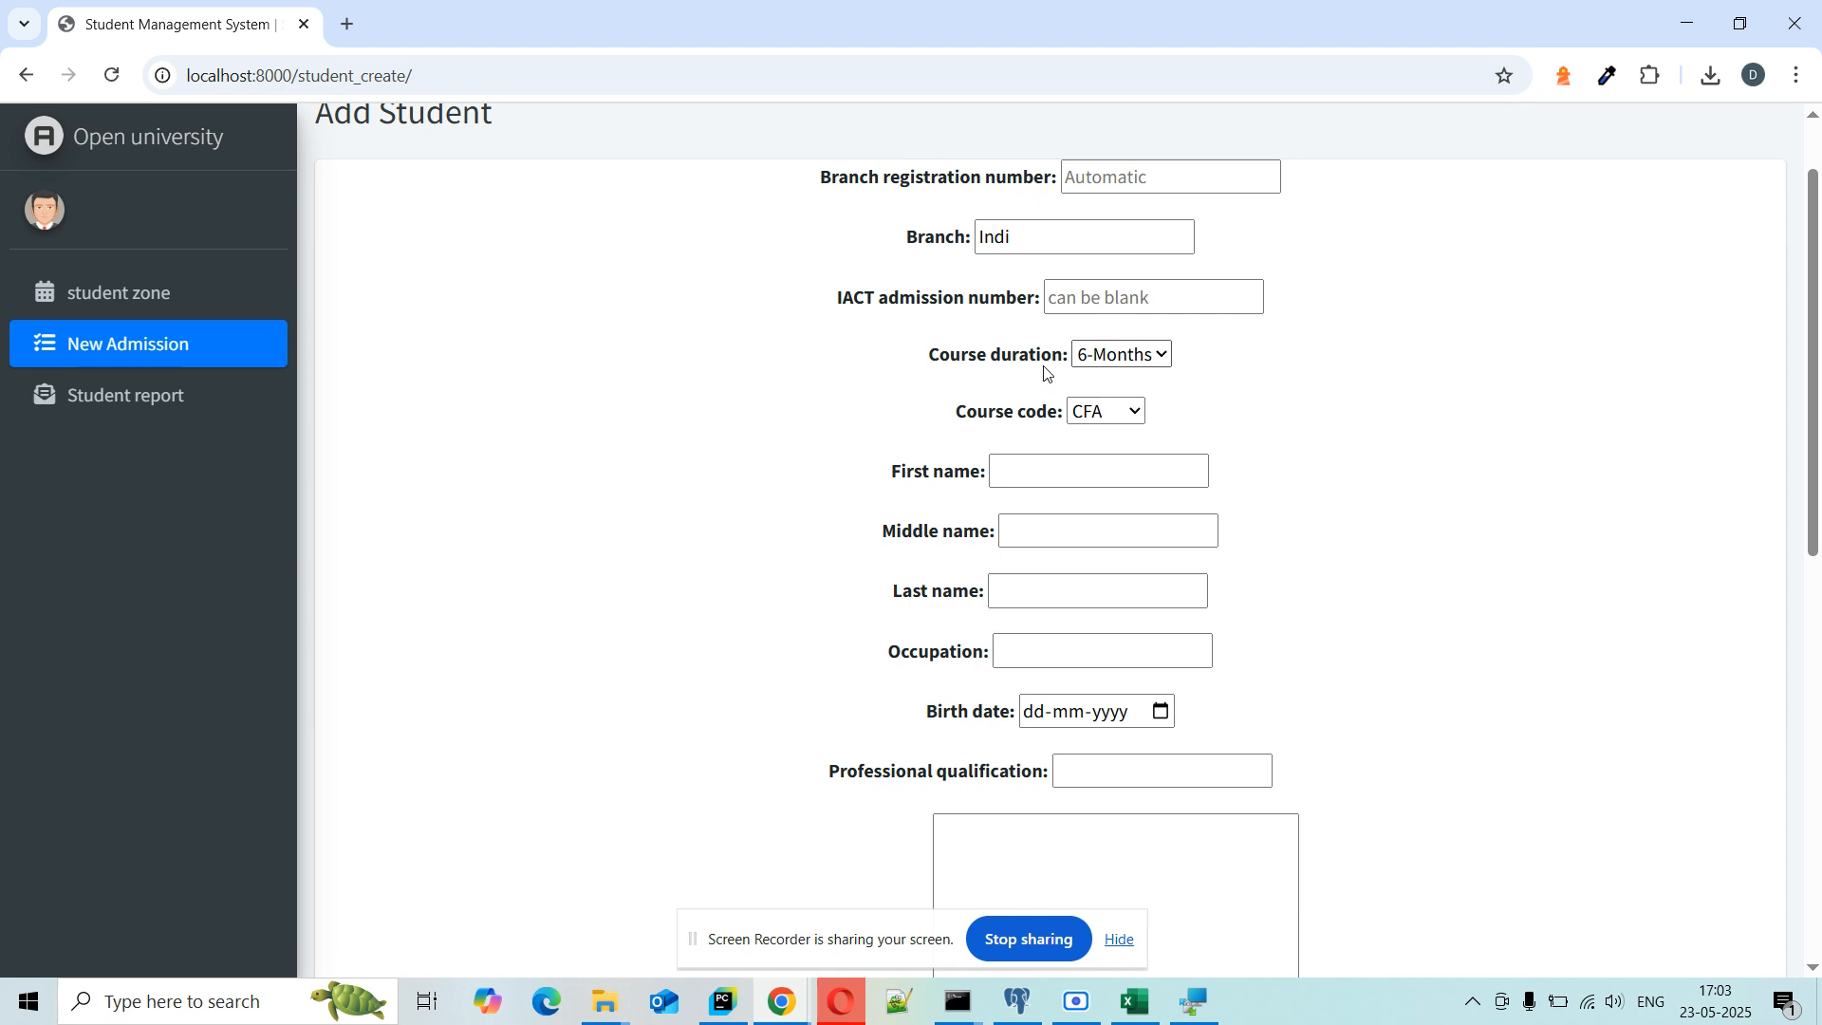
left_click_drag(1004, 353, 1063, 397)
left_click(1477, 455)
scroll(1477, 455, "down", 1)
Step: Enter the student's first, middle and last names, and occupation No
left_click(1102, 362)
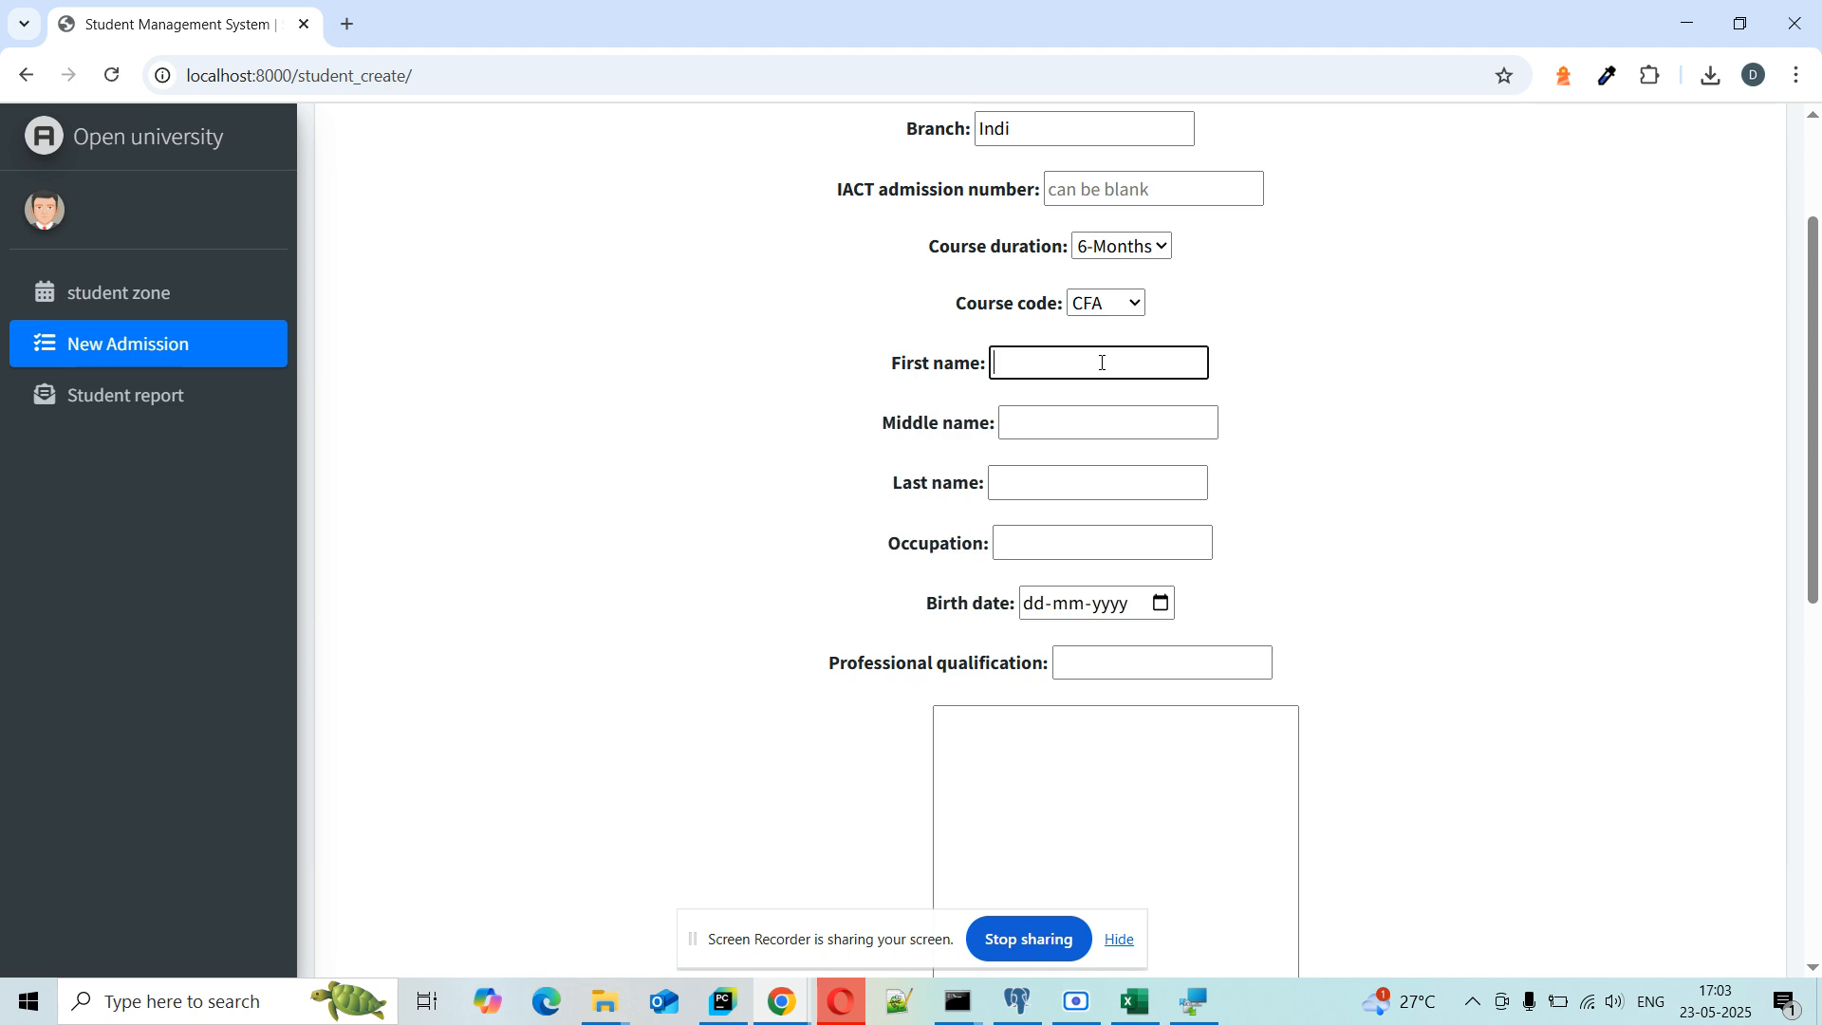
left_click(1129, 413)
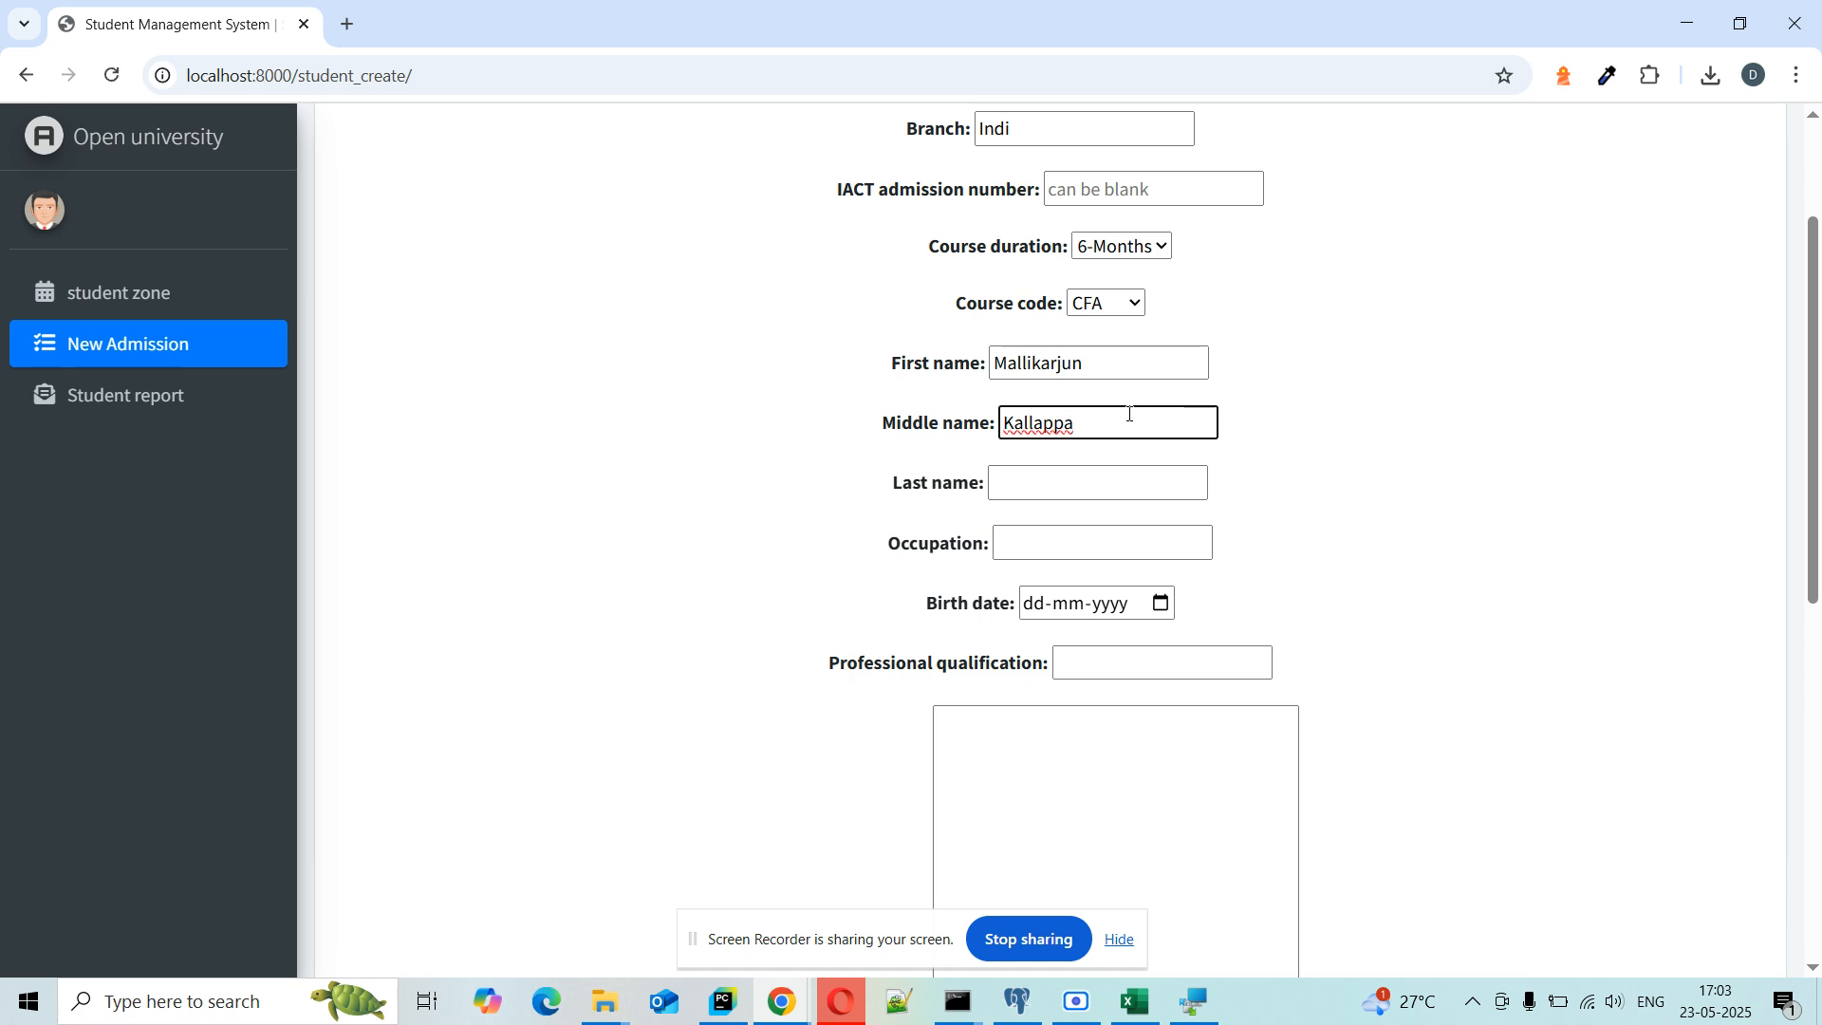
left_click(1097, 480)
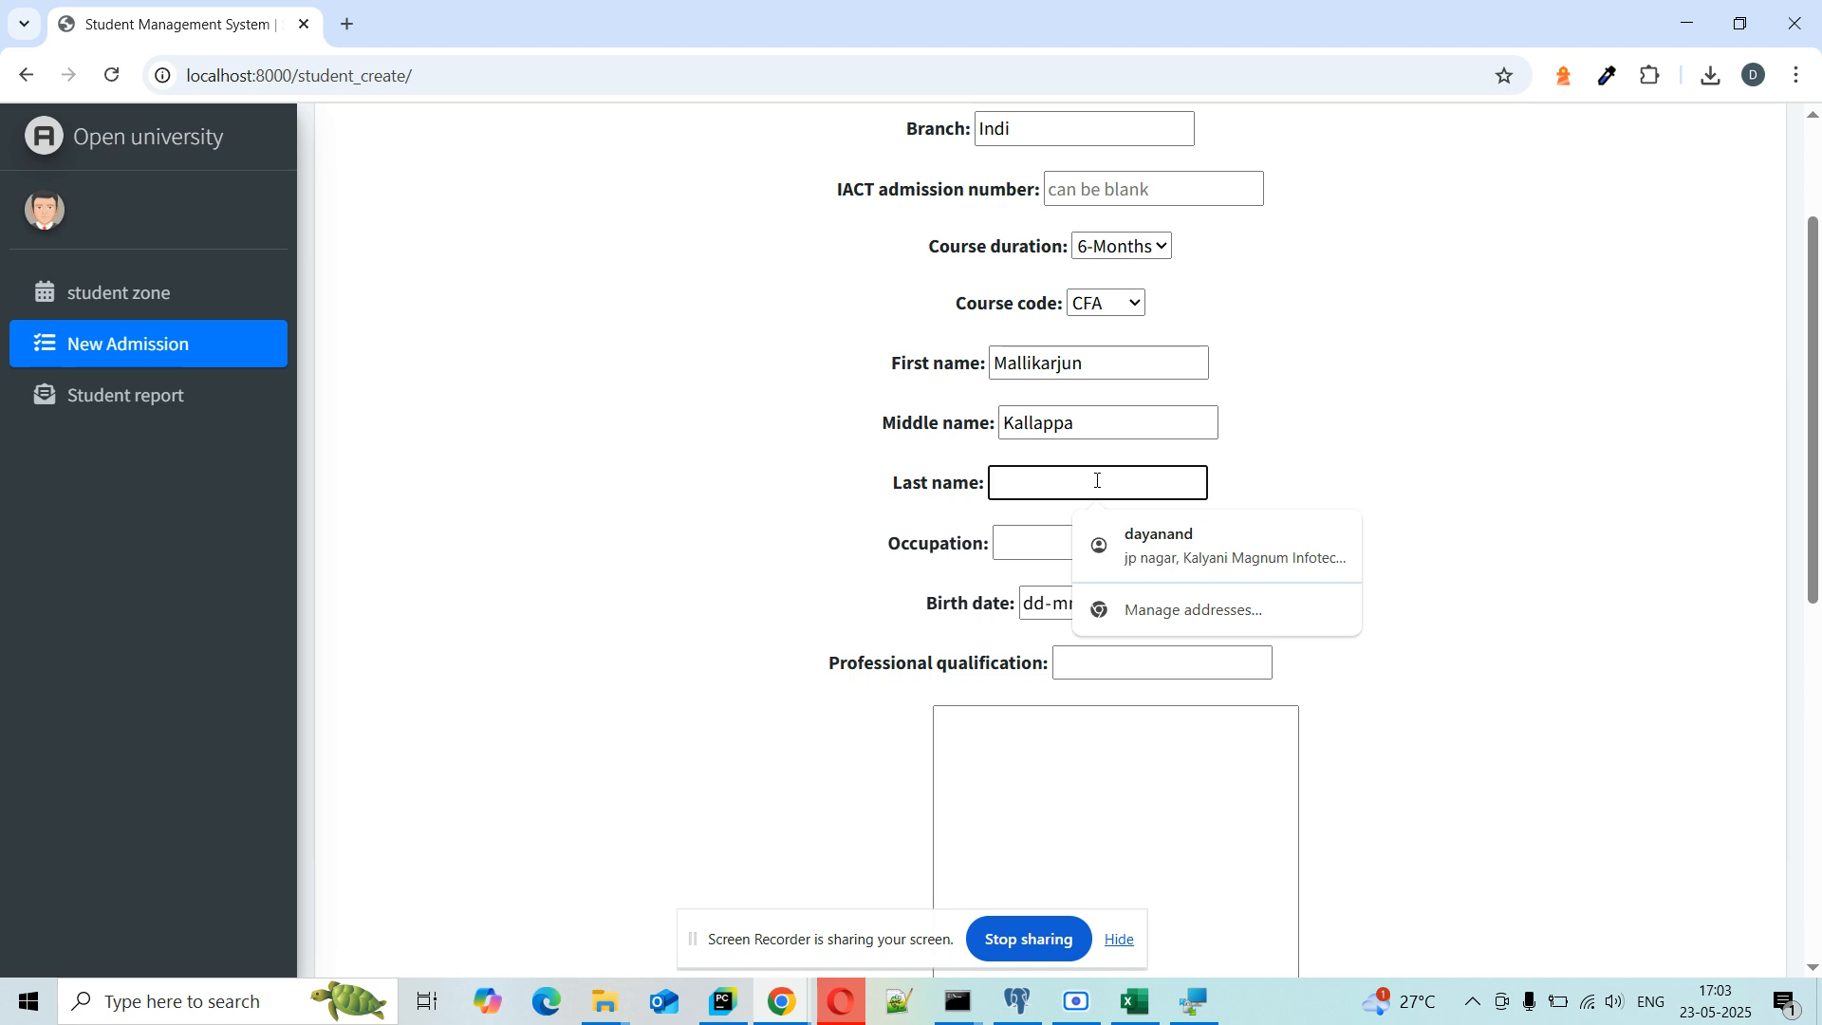
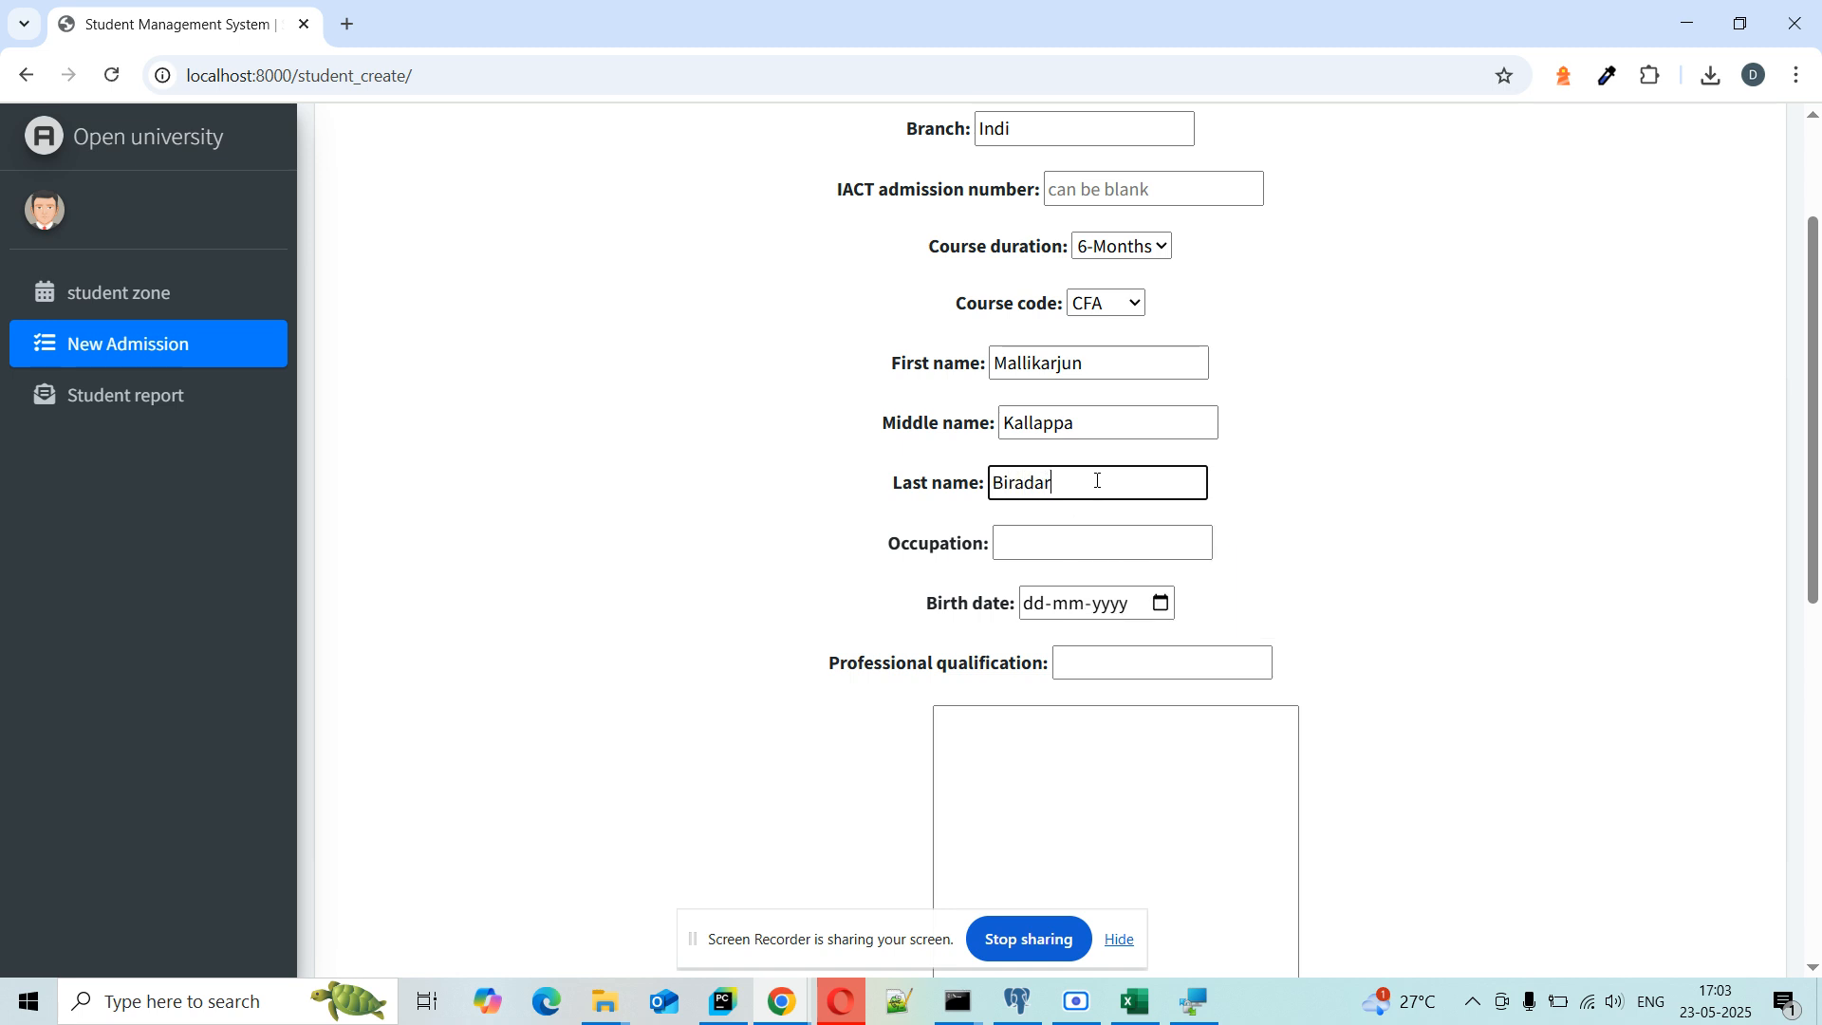
left_click(1131, 551)
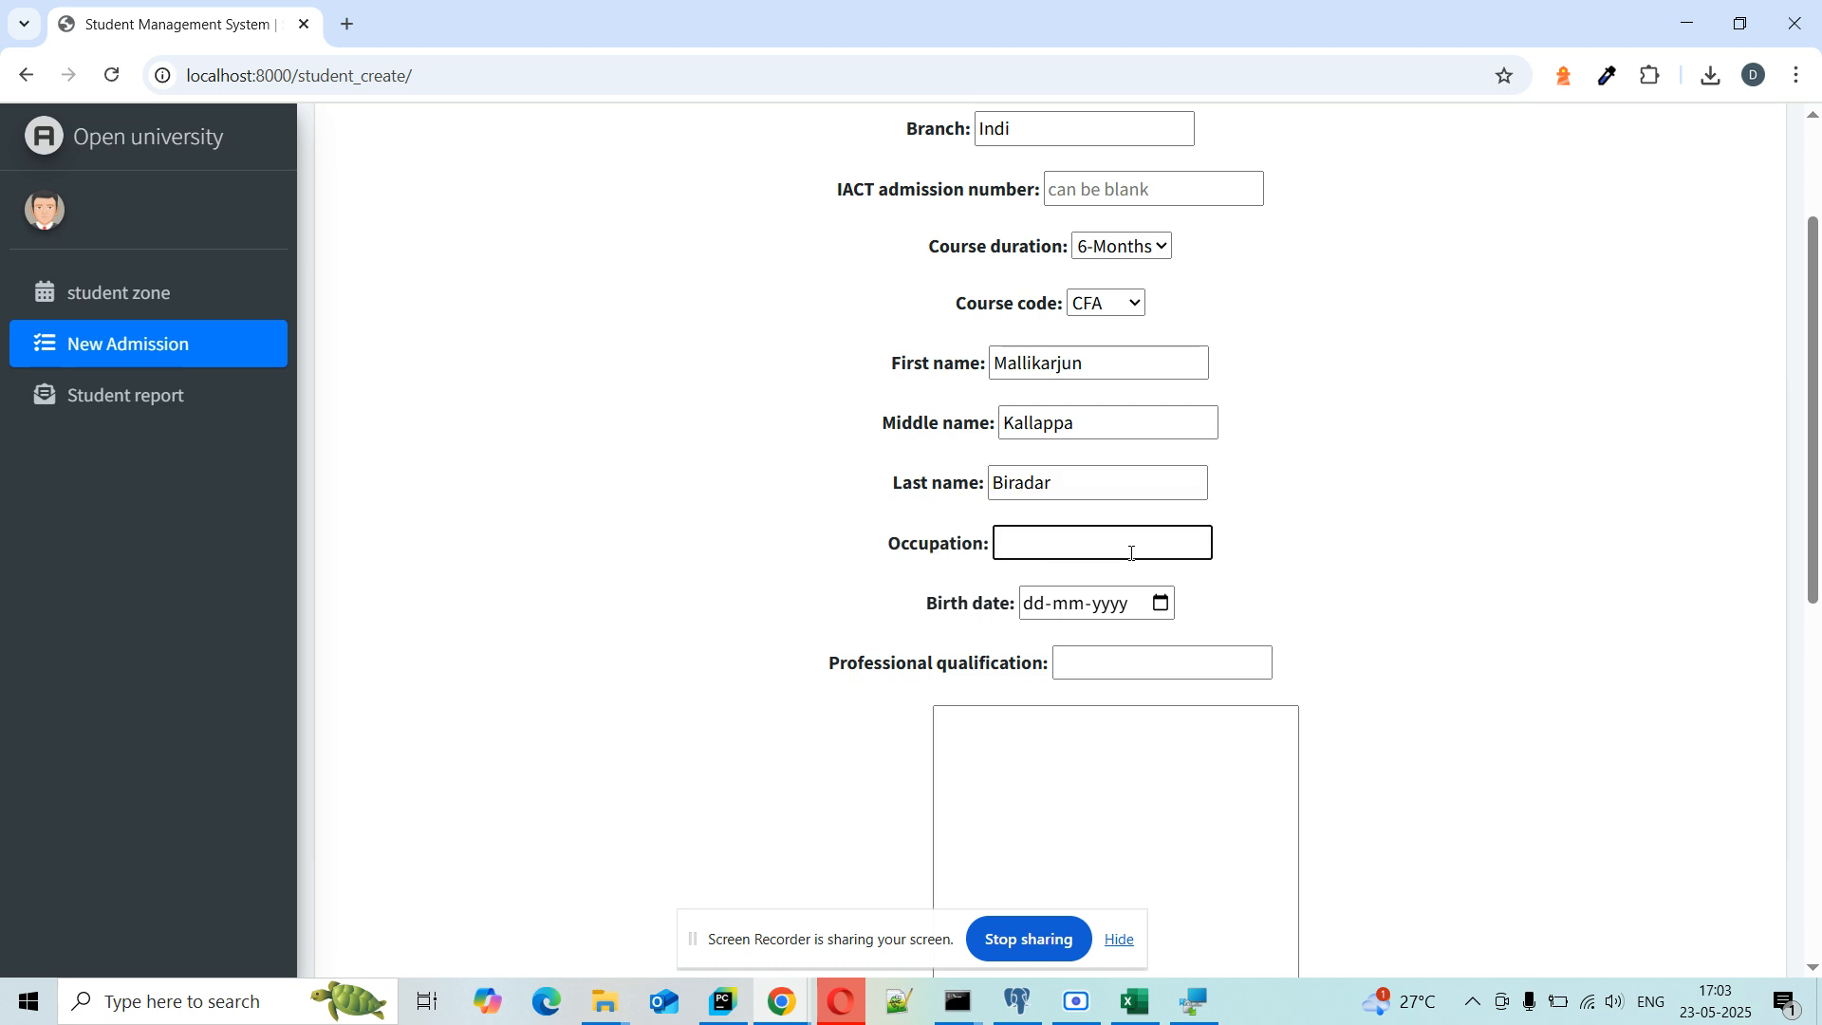
type("No")
Step: Set the birth date to 08-06-2005 with the calendar picker
left_click(1162, 603)
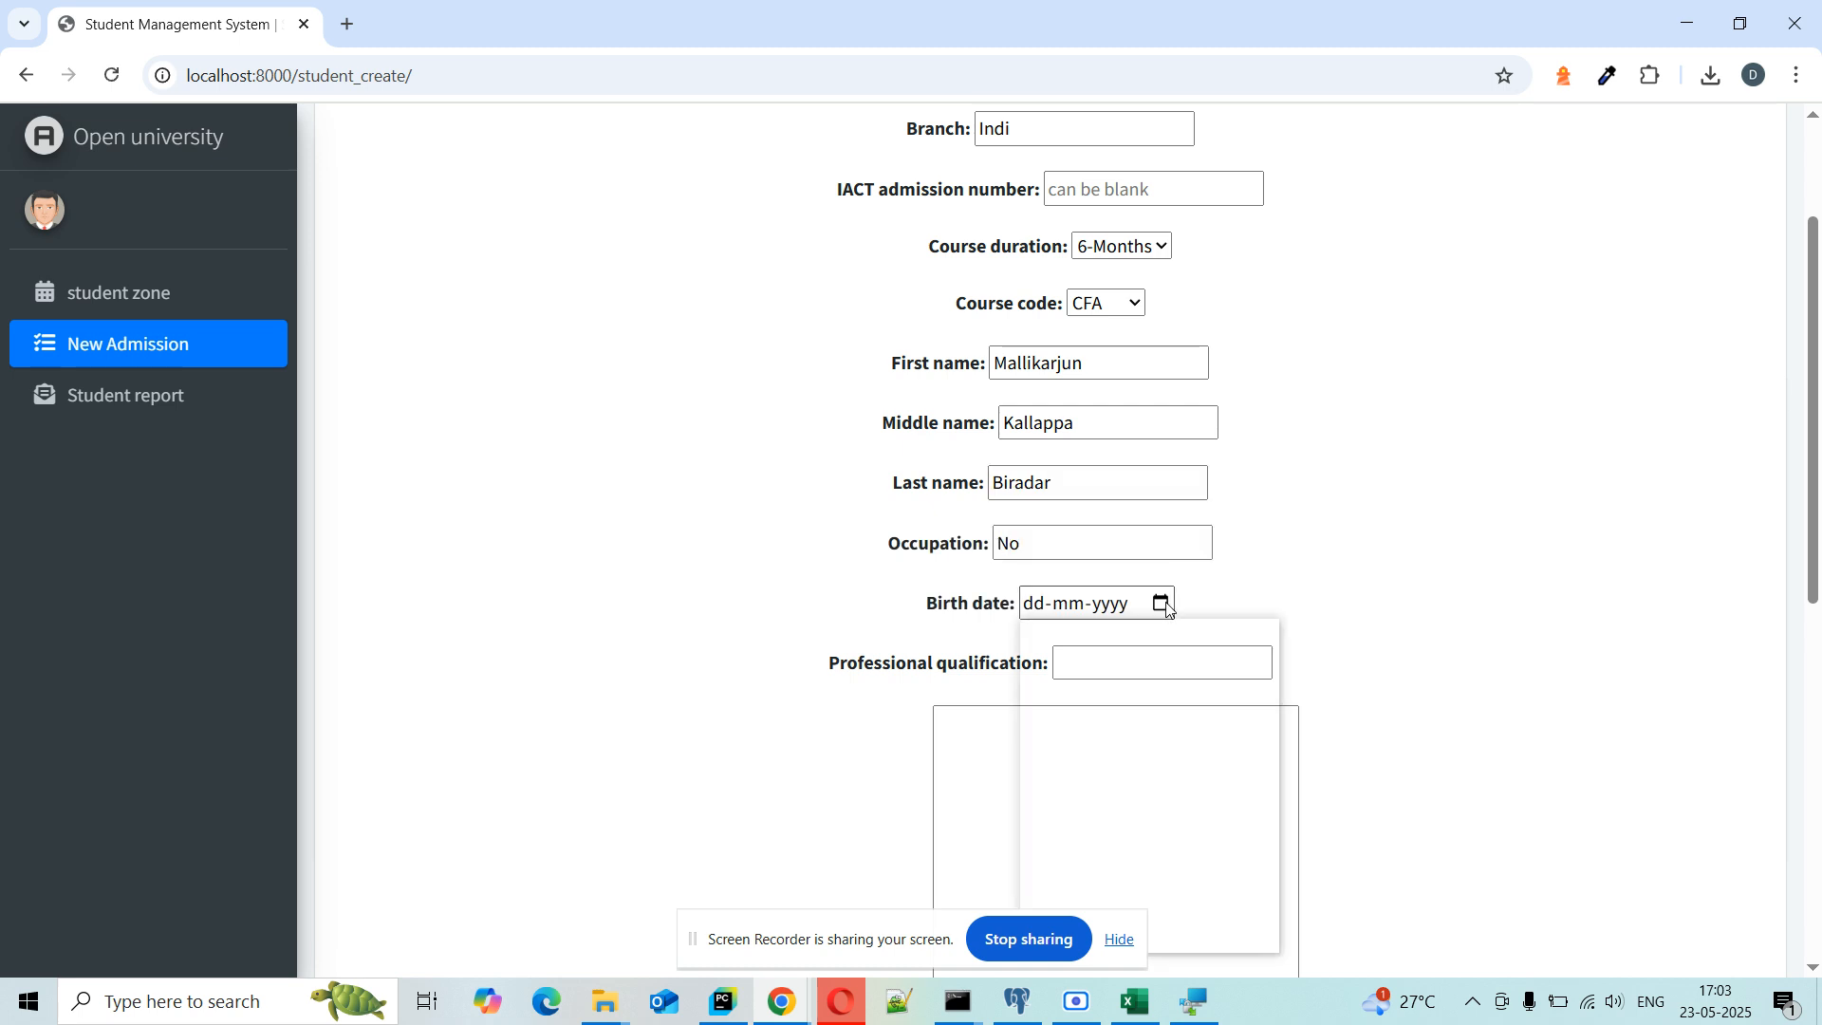
left_click(1108, 651)
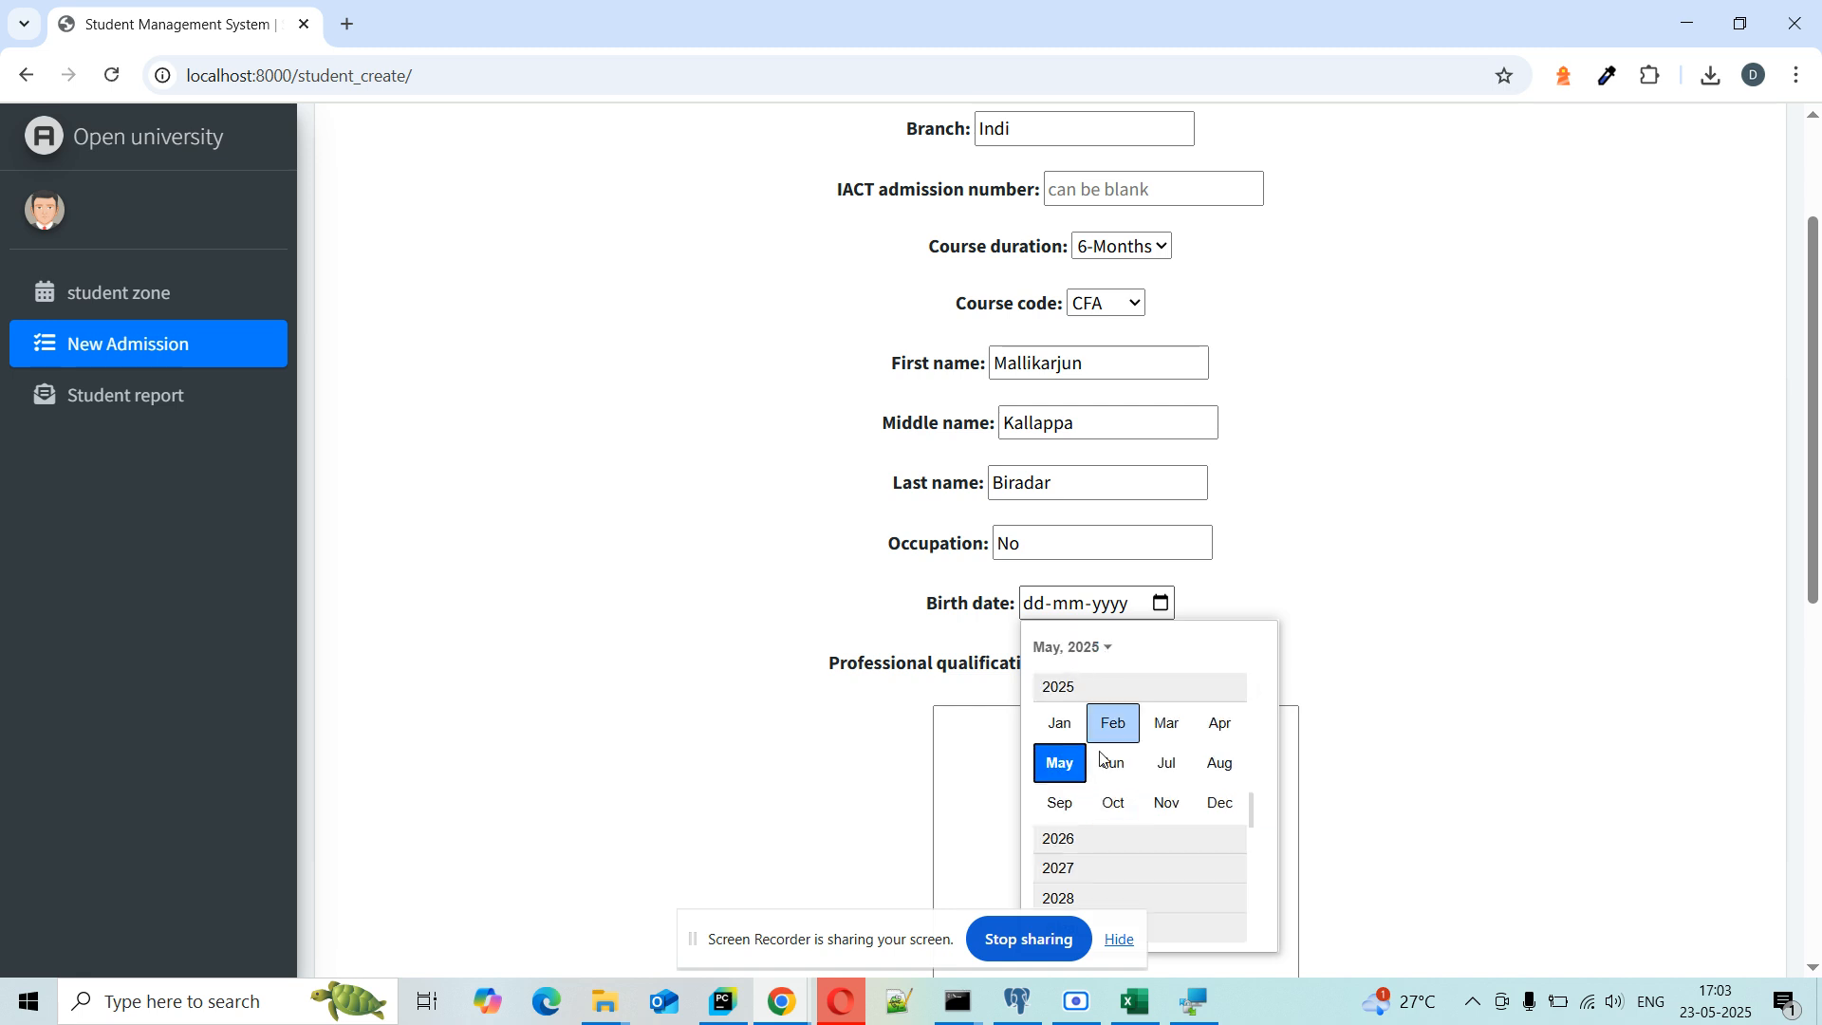
scroll(1105, 840, "up", 3)
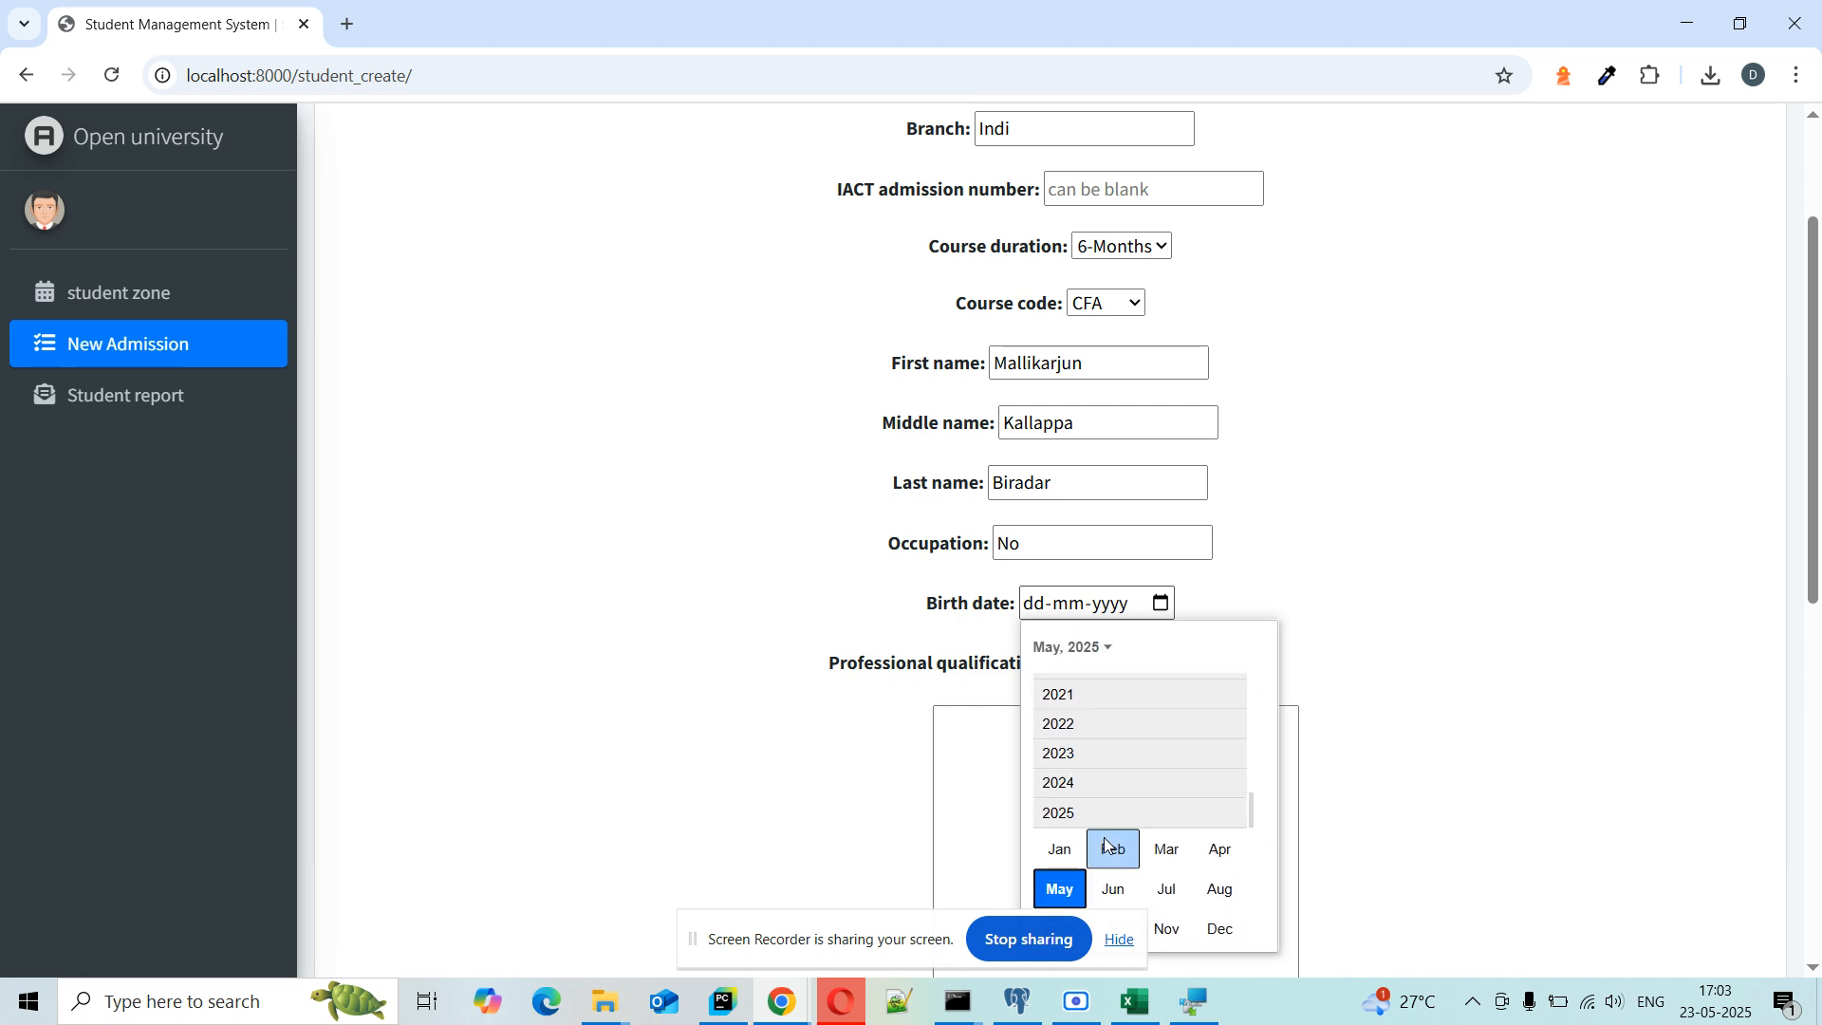
scroll(1105, 851, "up", 4)
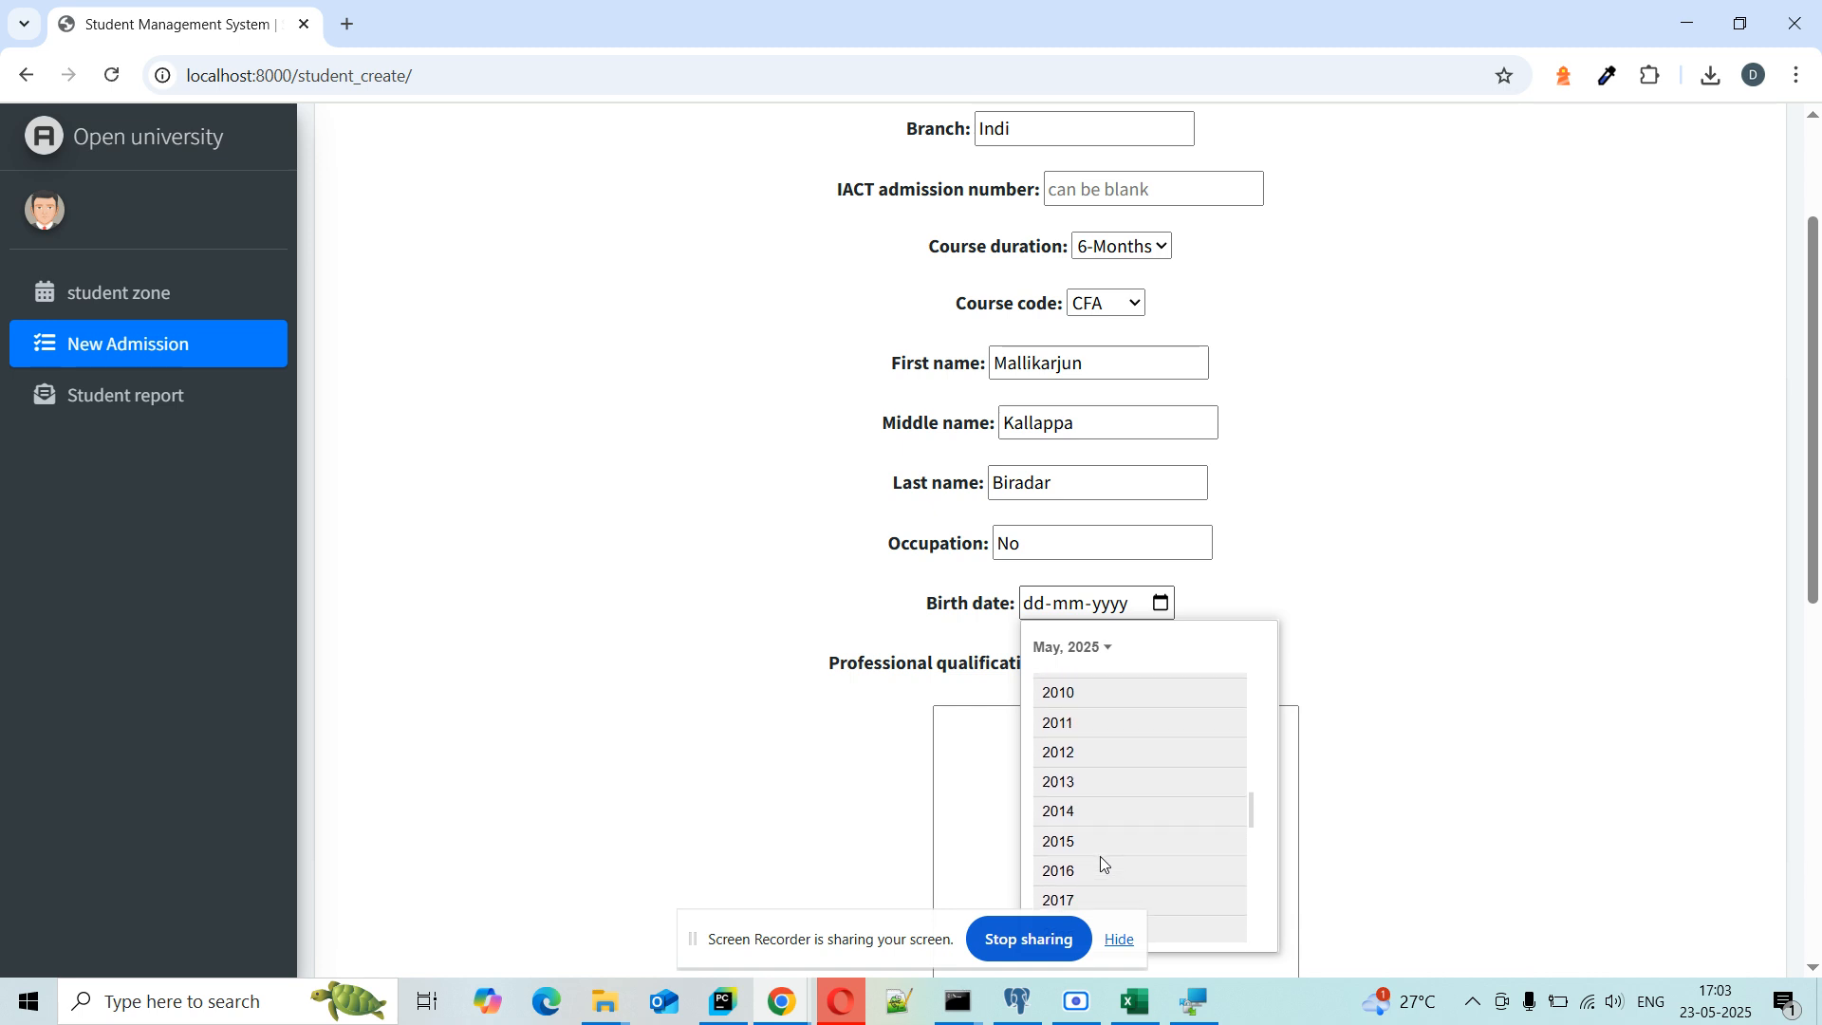
scroll(1099, 866, "up", 3)
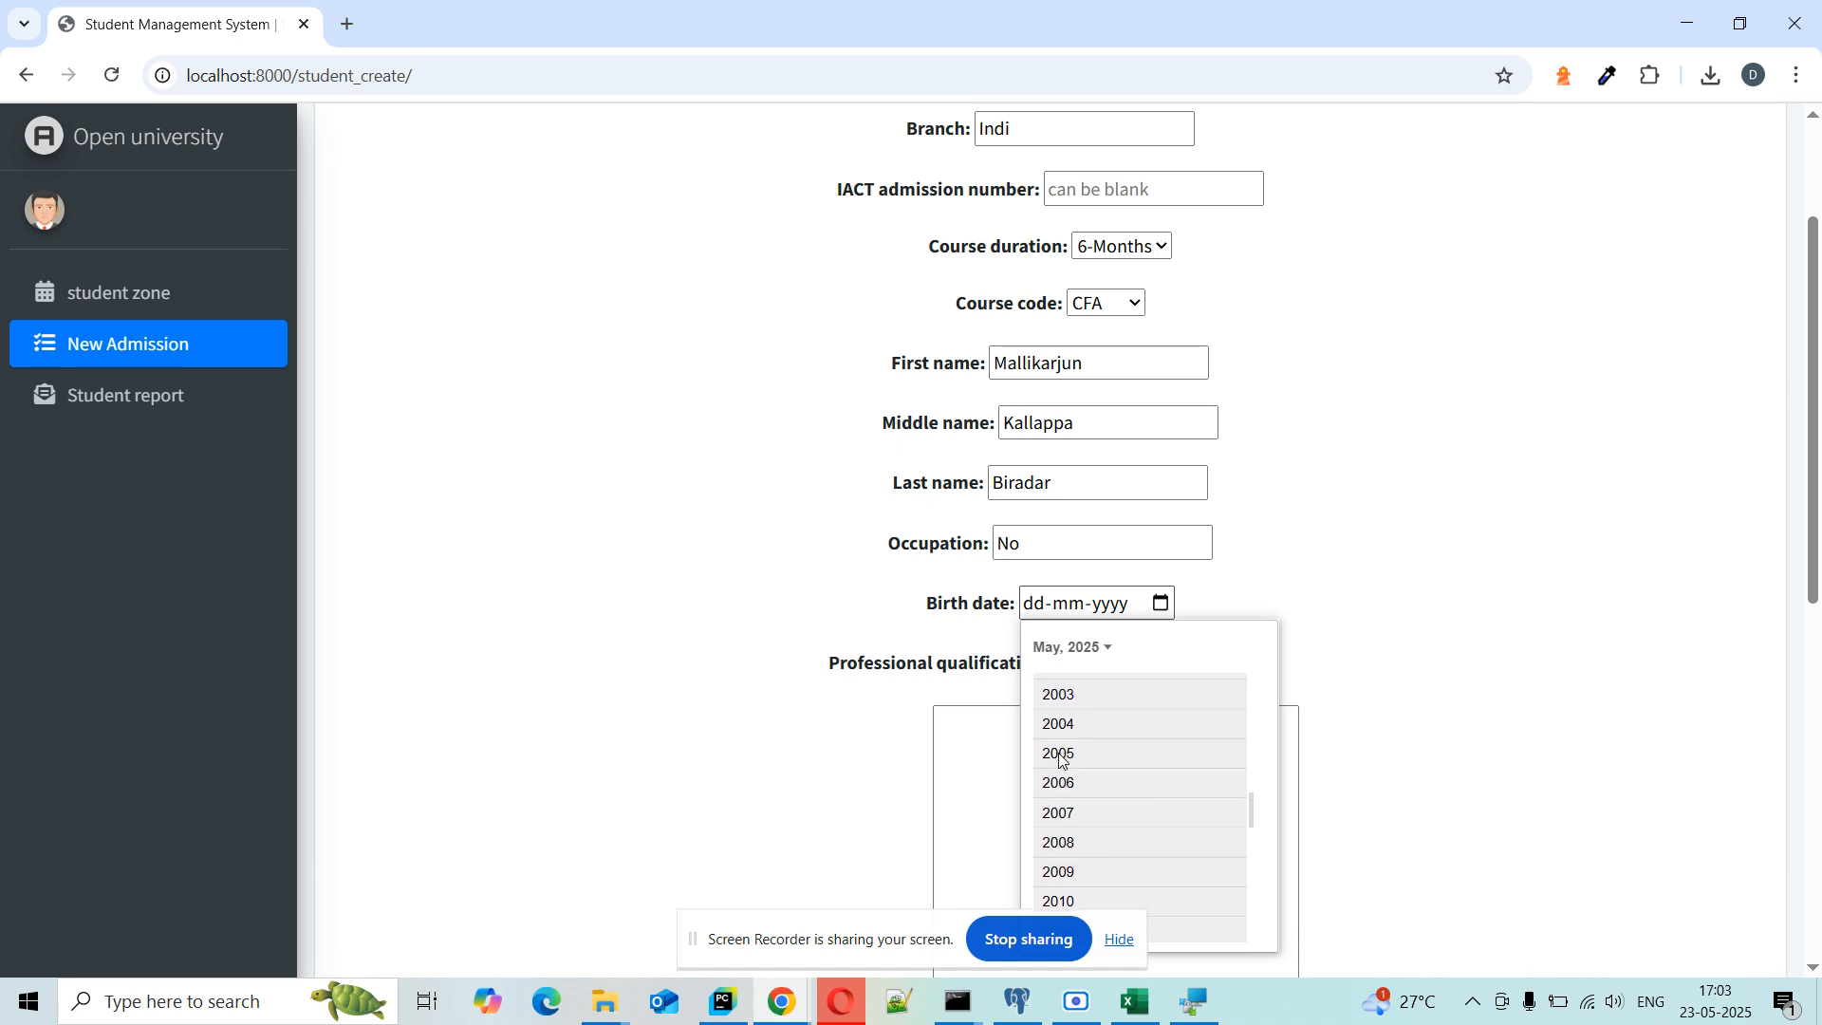
left_click(1060, 749)
left_click(1113, 760)
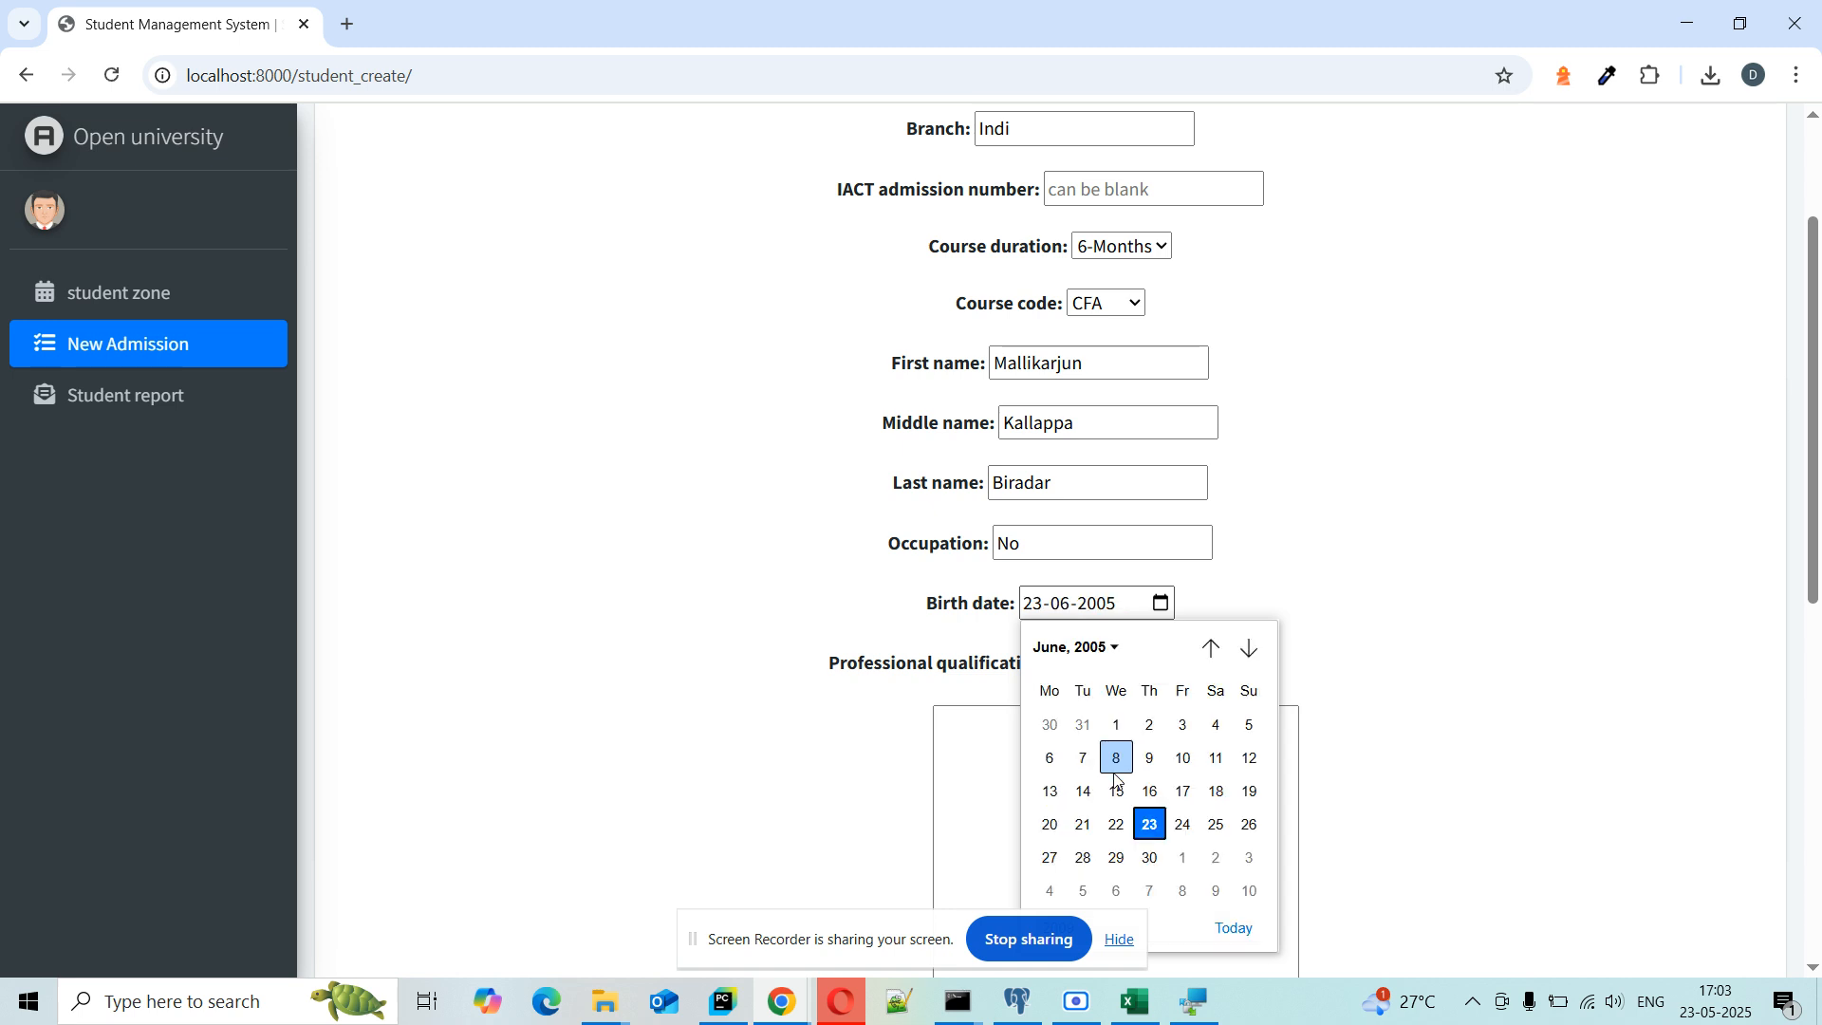
left_click(1110, 765)
Step: Enter professional qualification BSC and the student's postal address
scroll(634, 598, "down", 2)
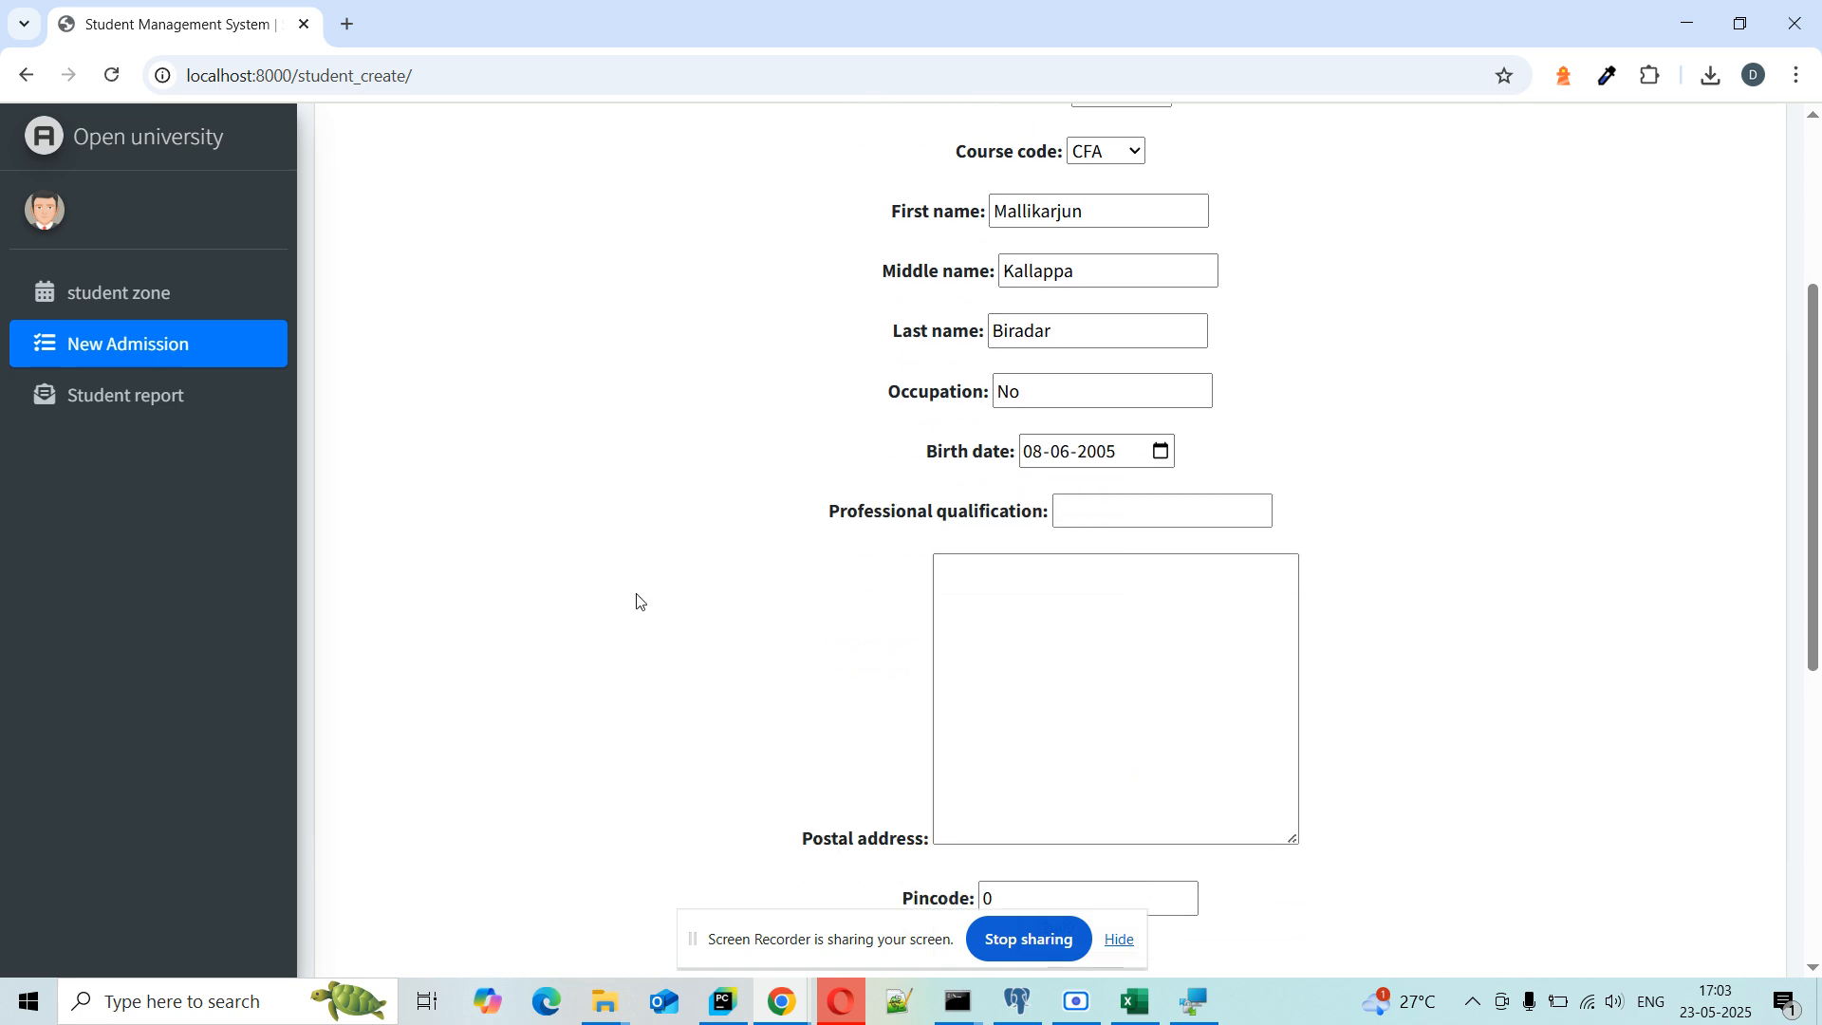
left_click(1122, 443)
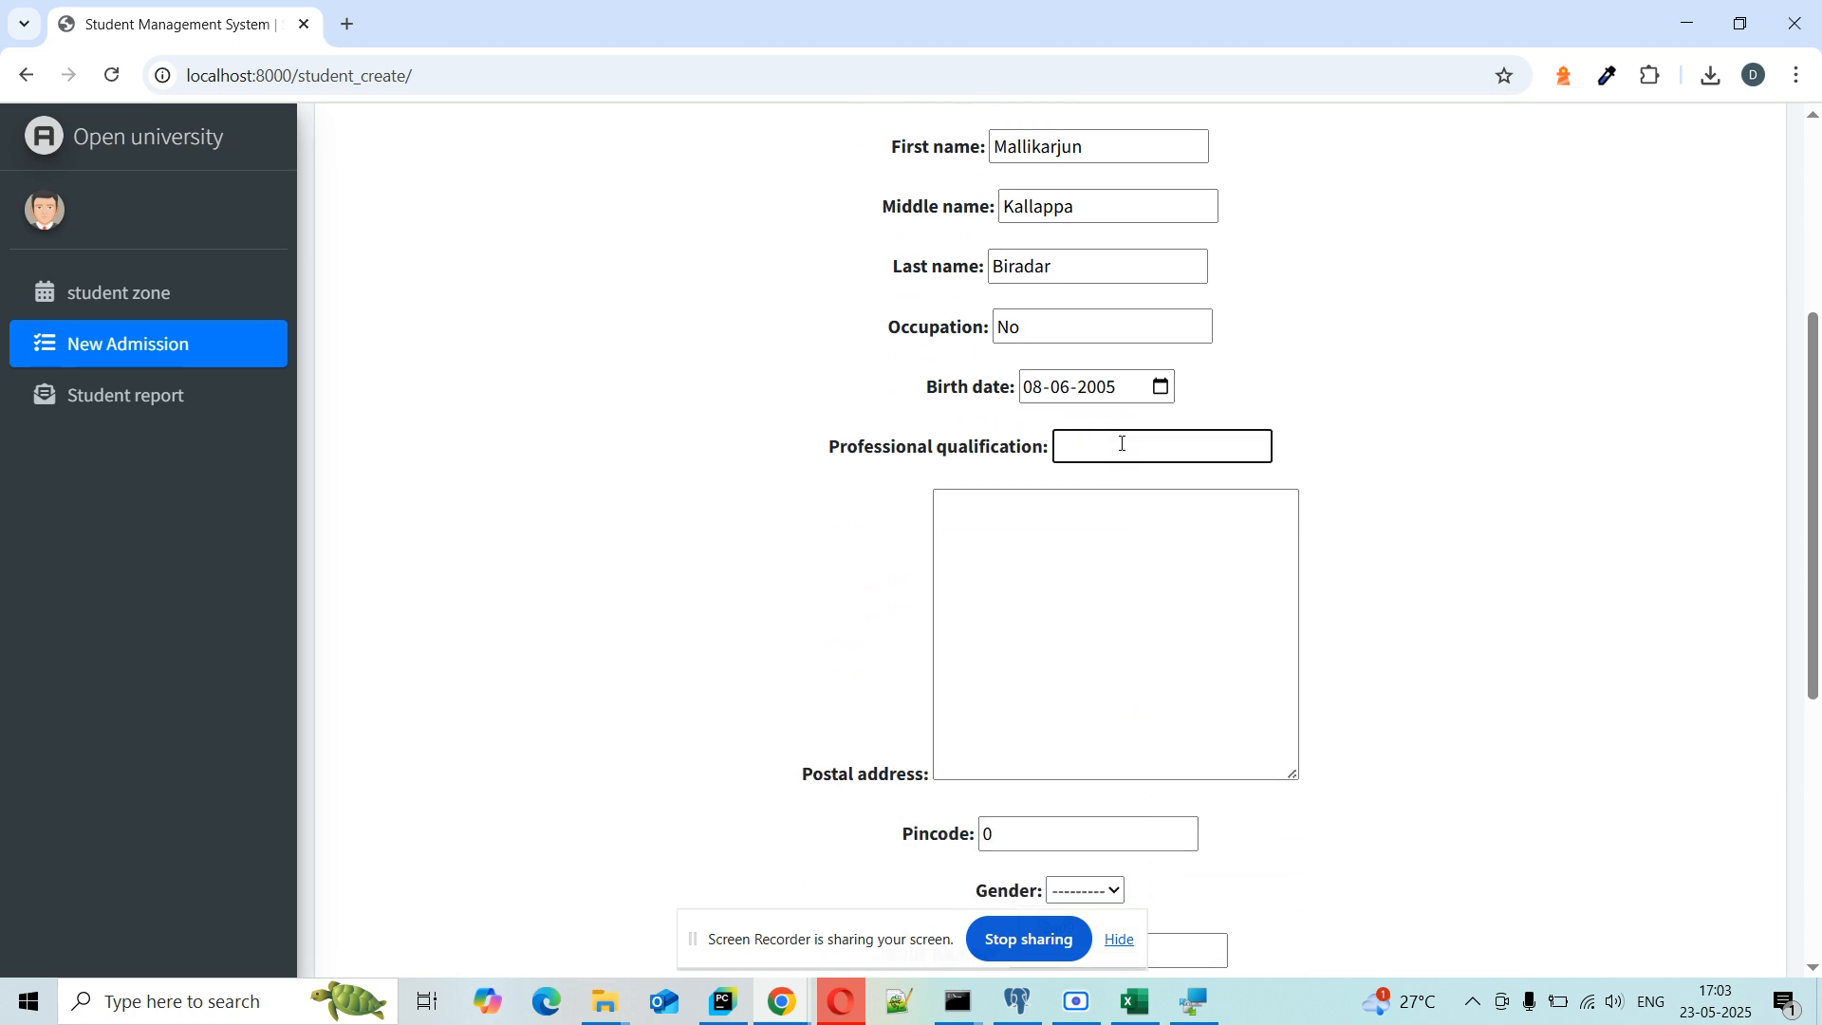
type("BSC")
left_click(1094, 587)
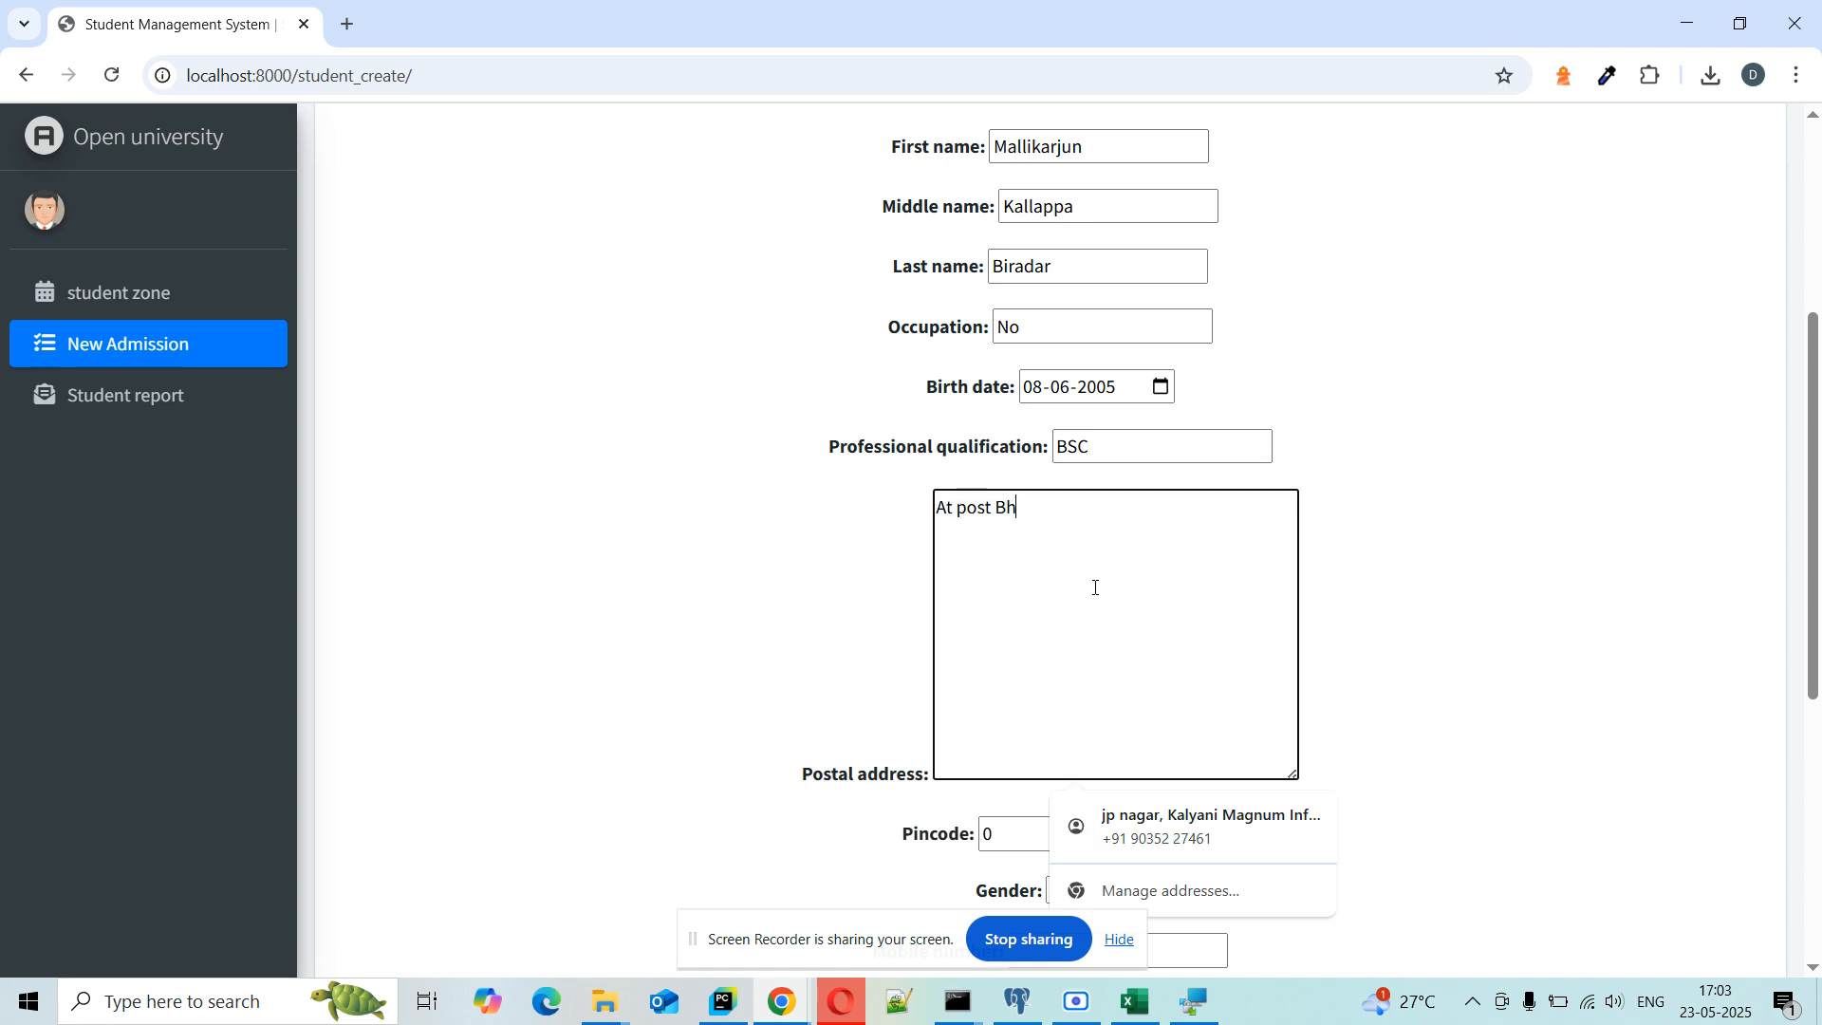
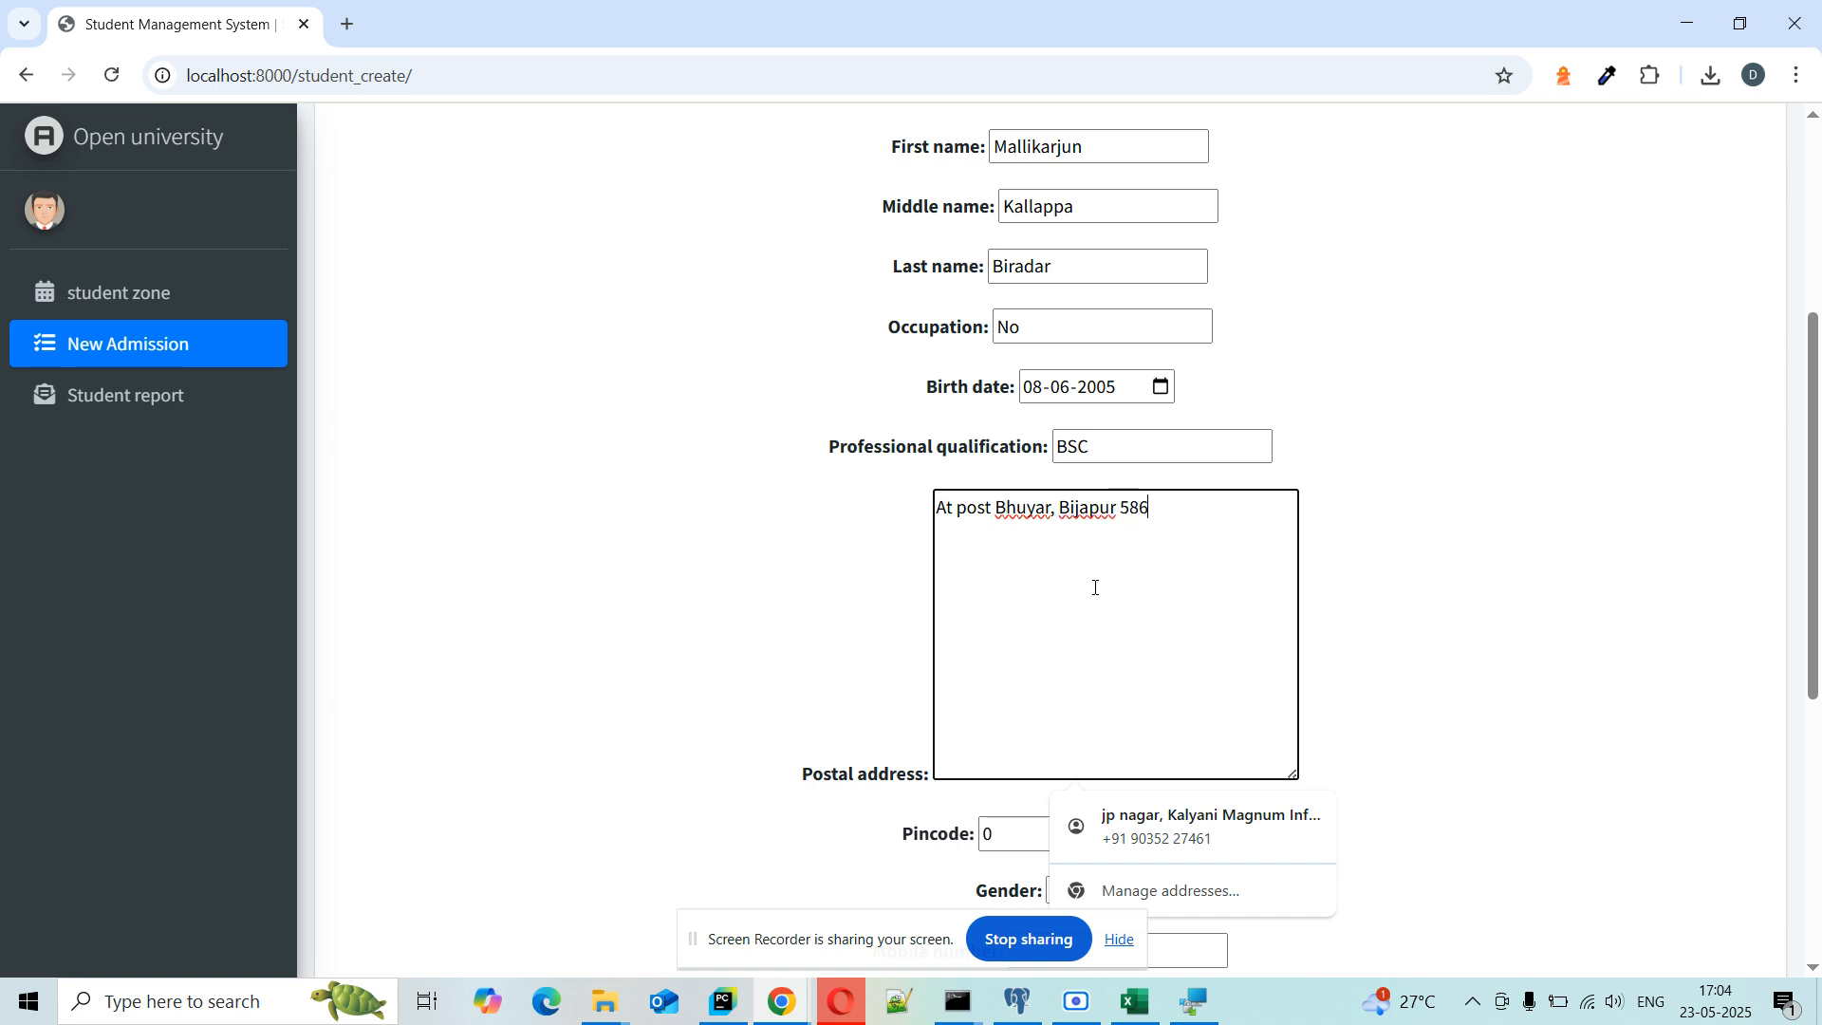
Step: Fill in the pincode, choose gender M, and enter the student's mobile number
scroll(1094, 587, "down", 7)
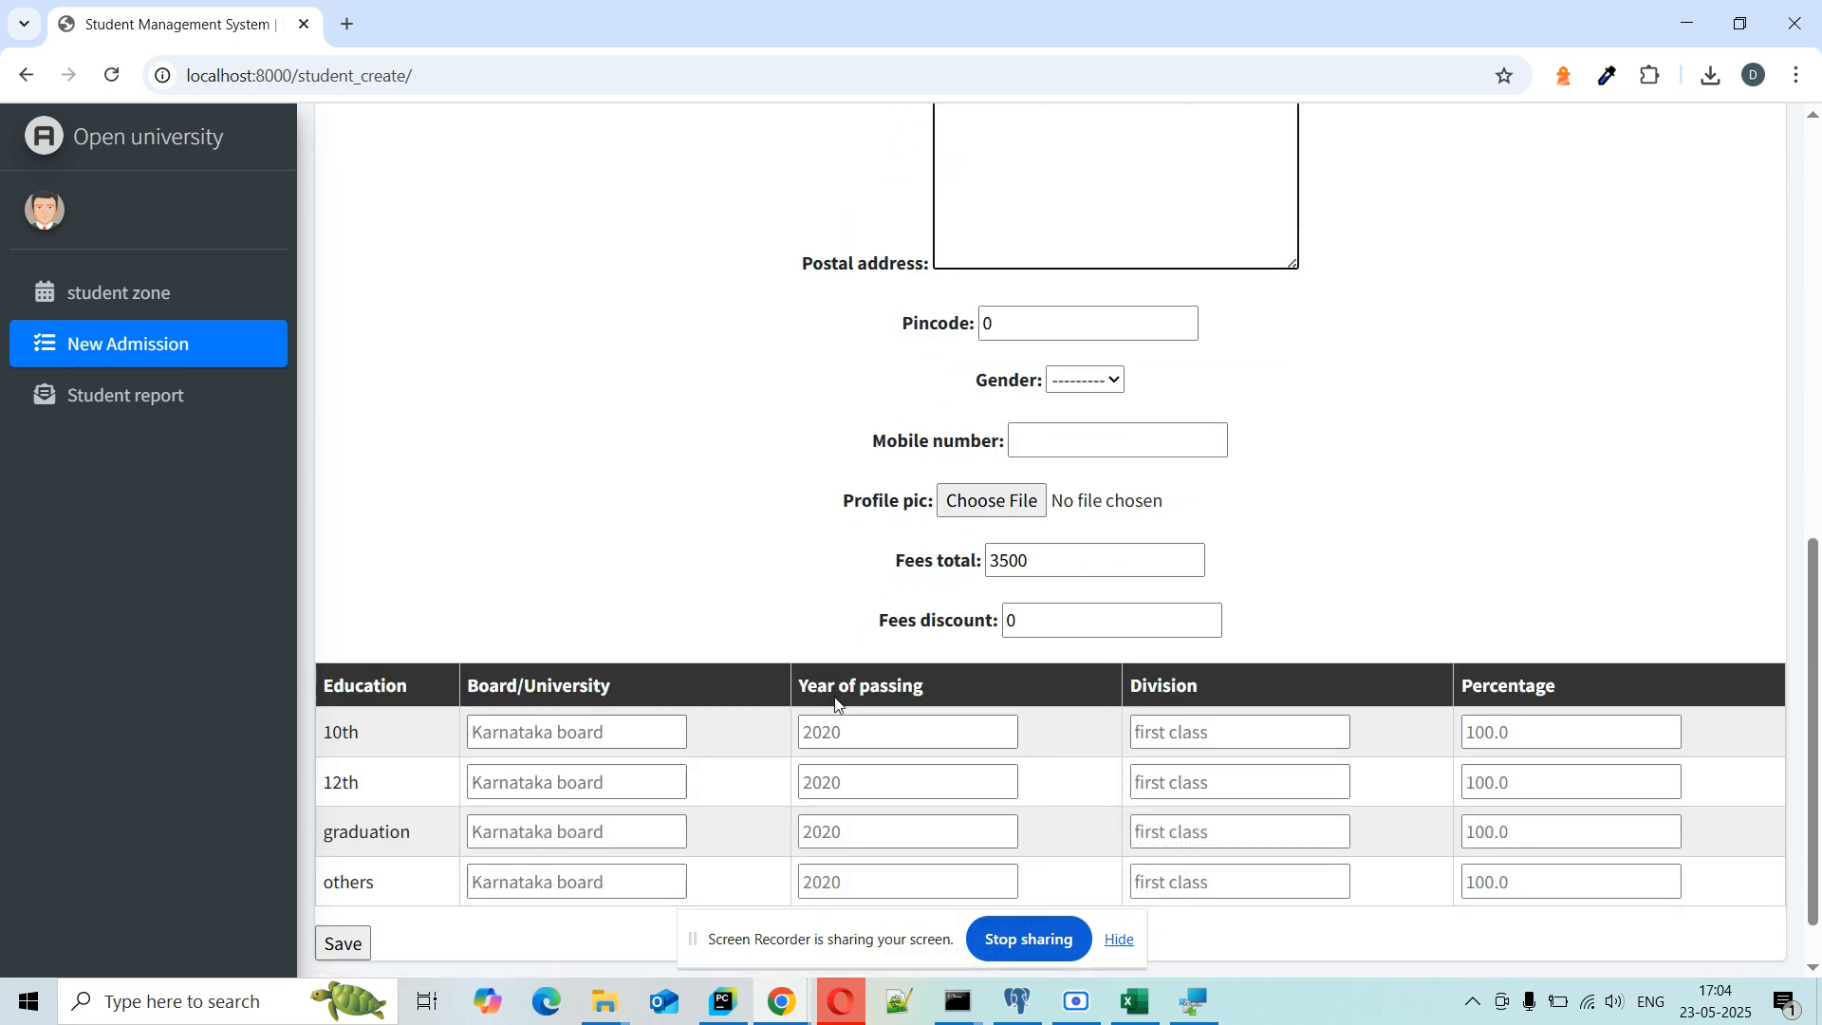
left_click(1126, 251)
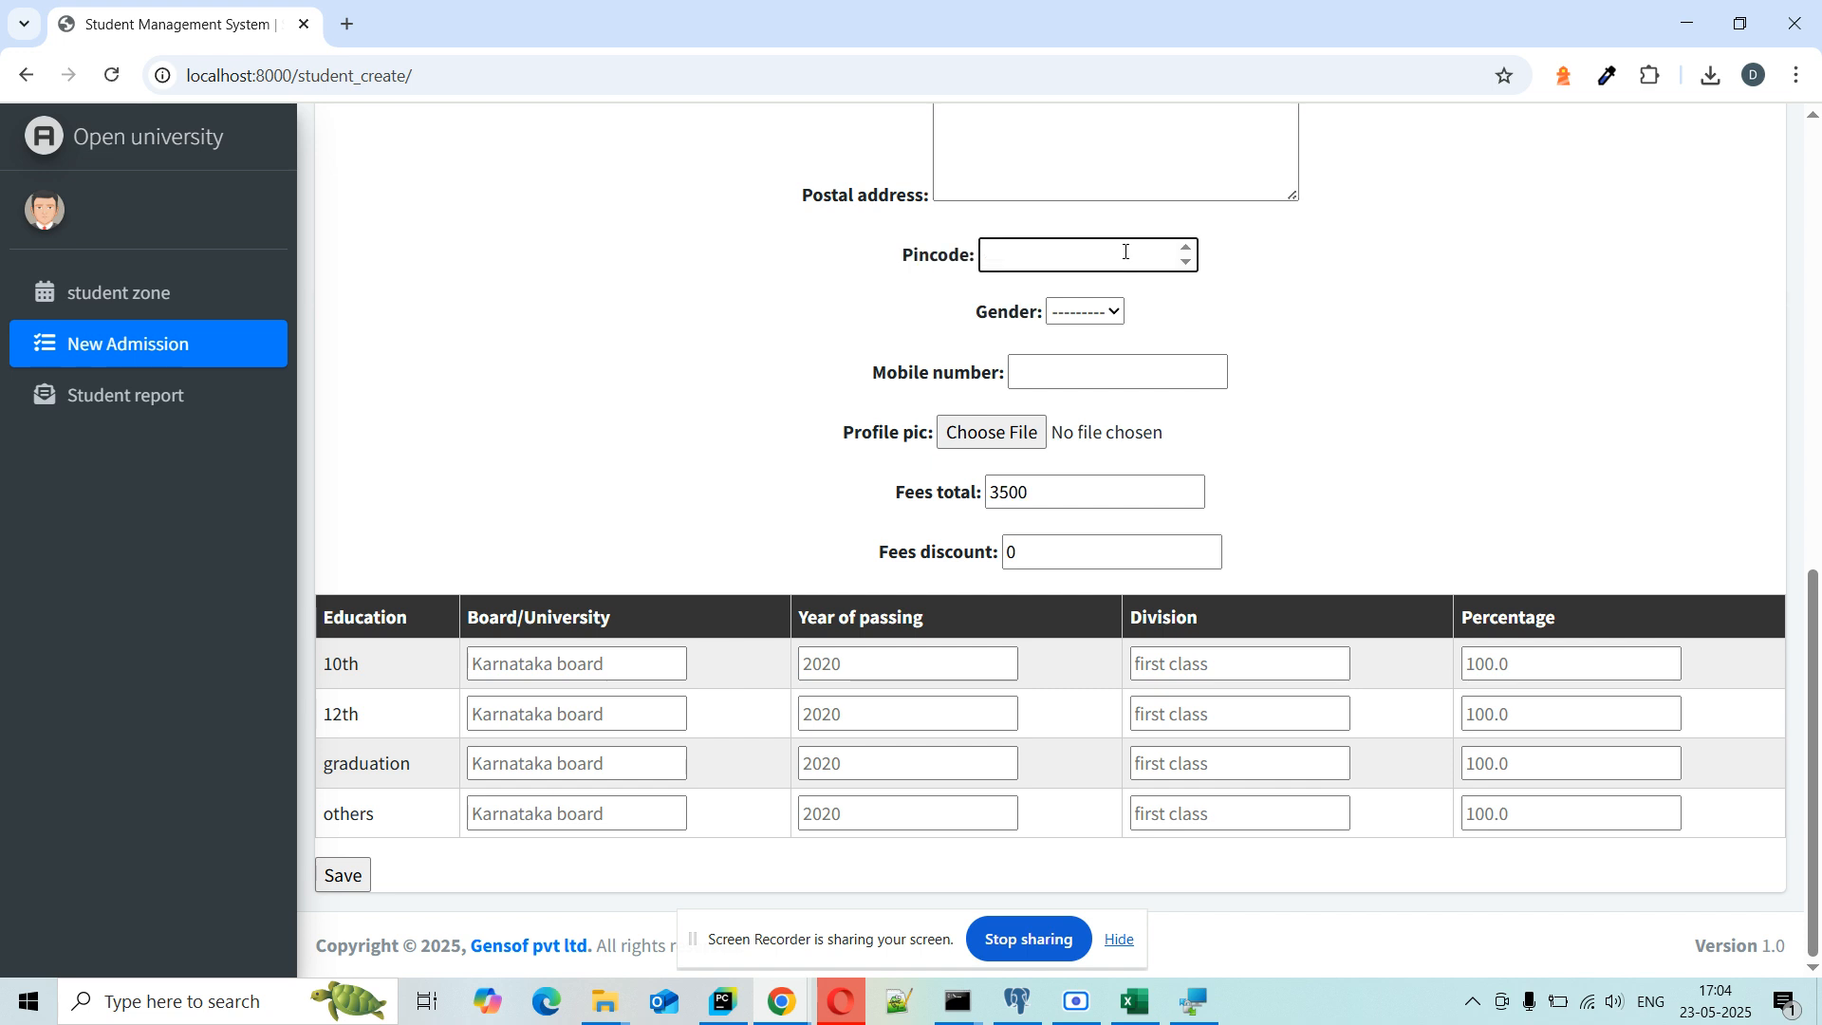
type("586001")
left_click(1098, 313)
left_click(1093, 376)
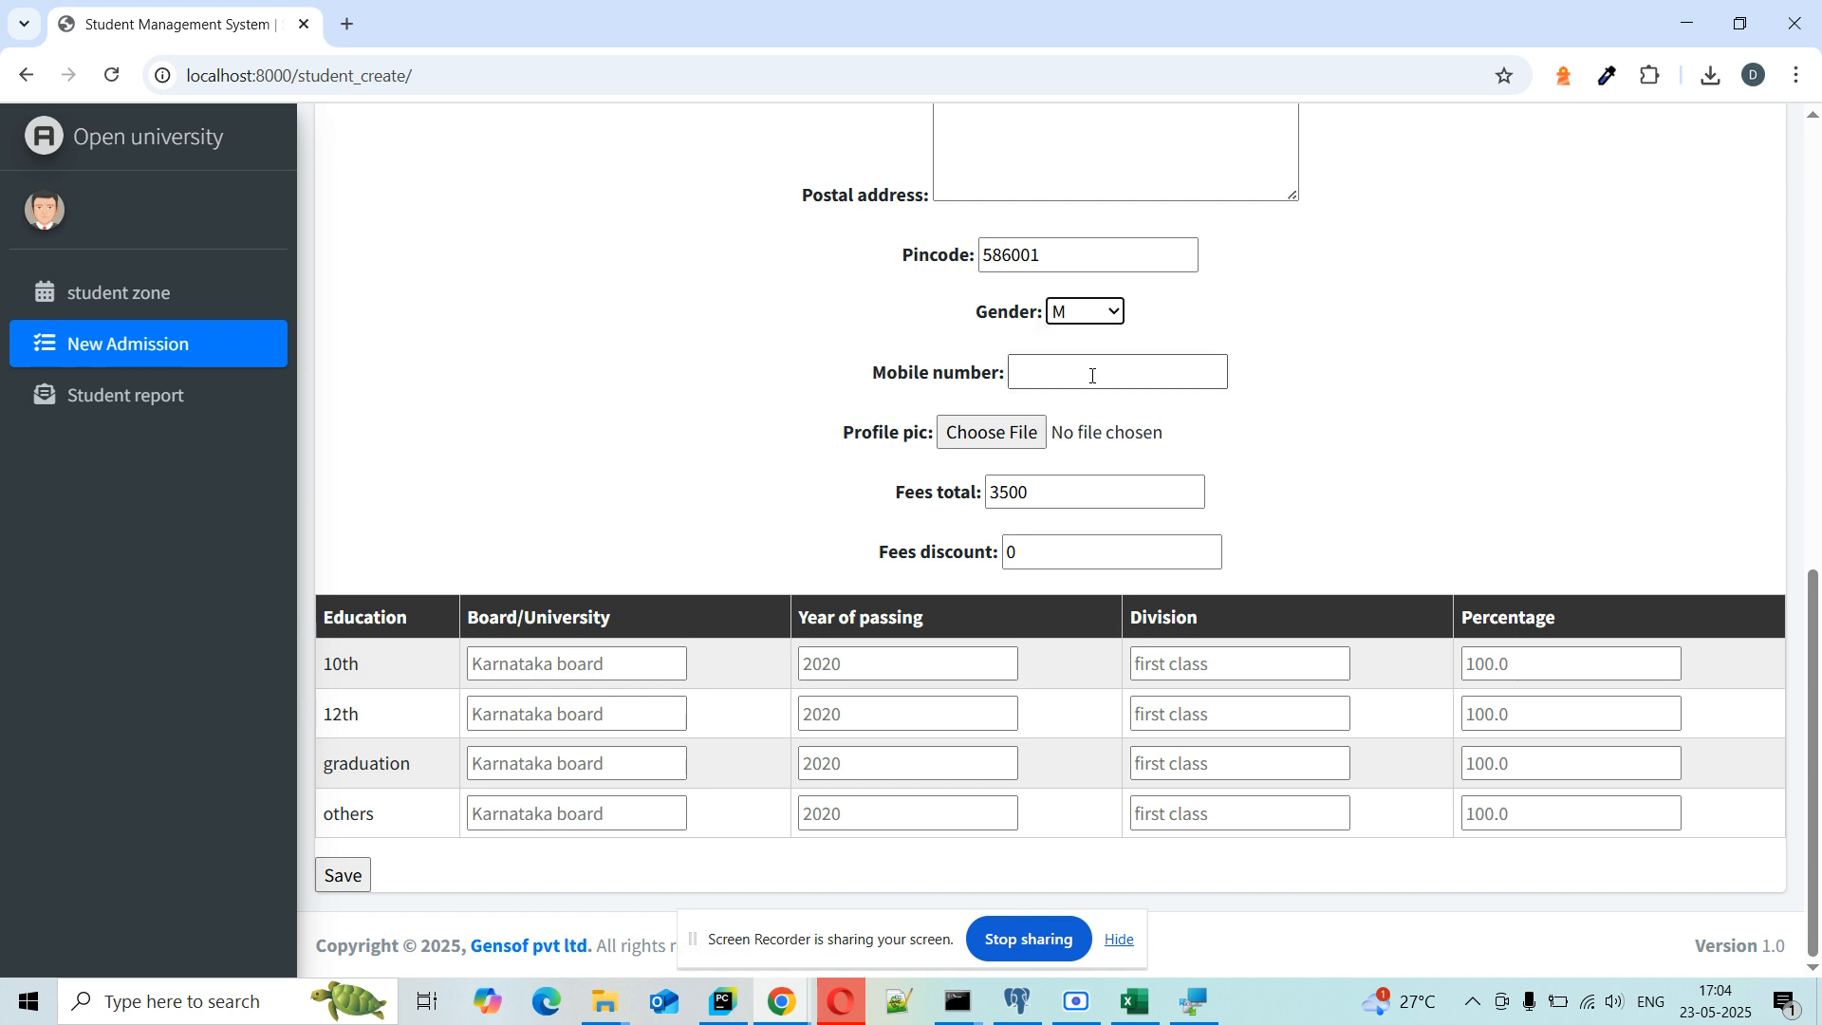
left_click(1071, 375)
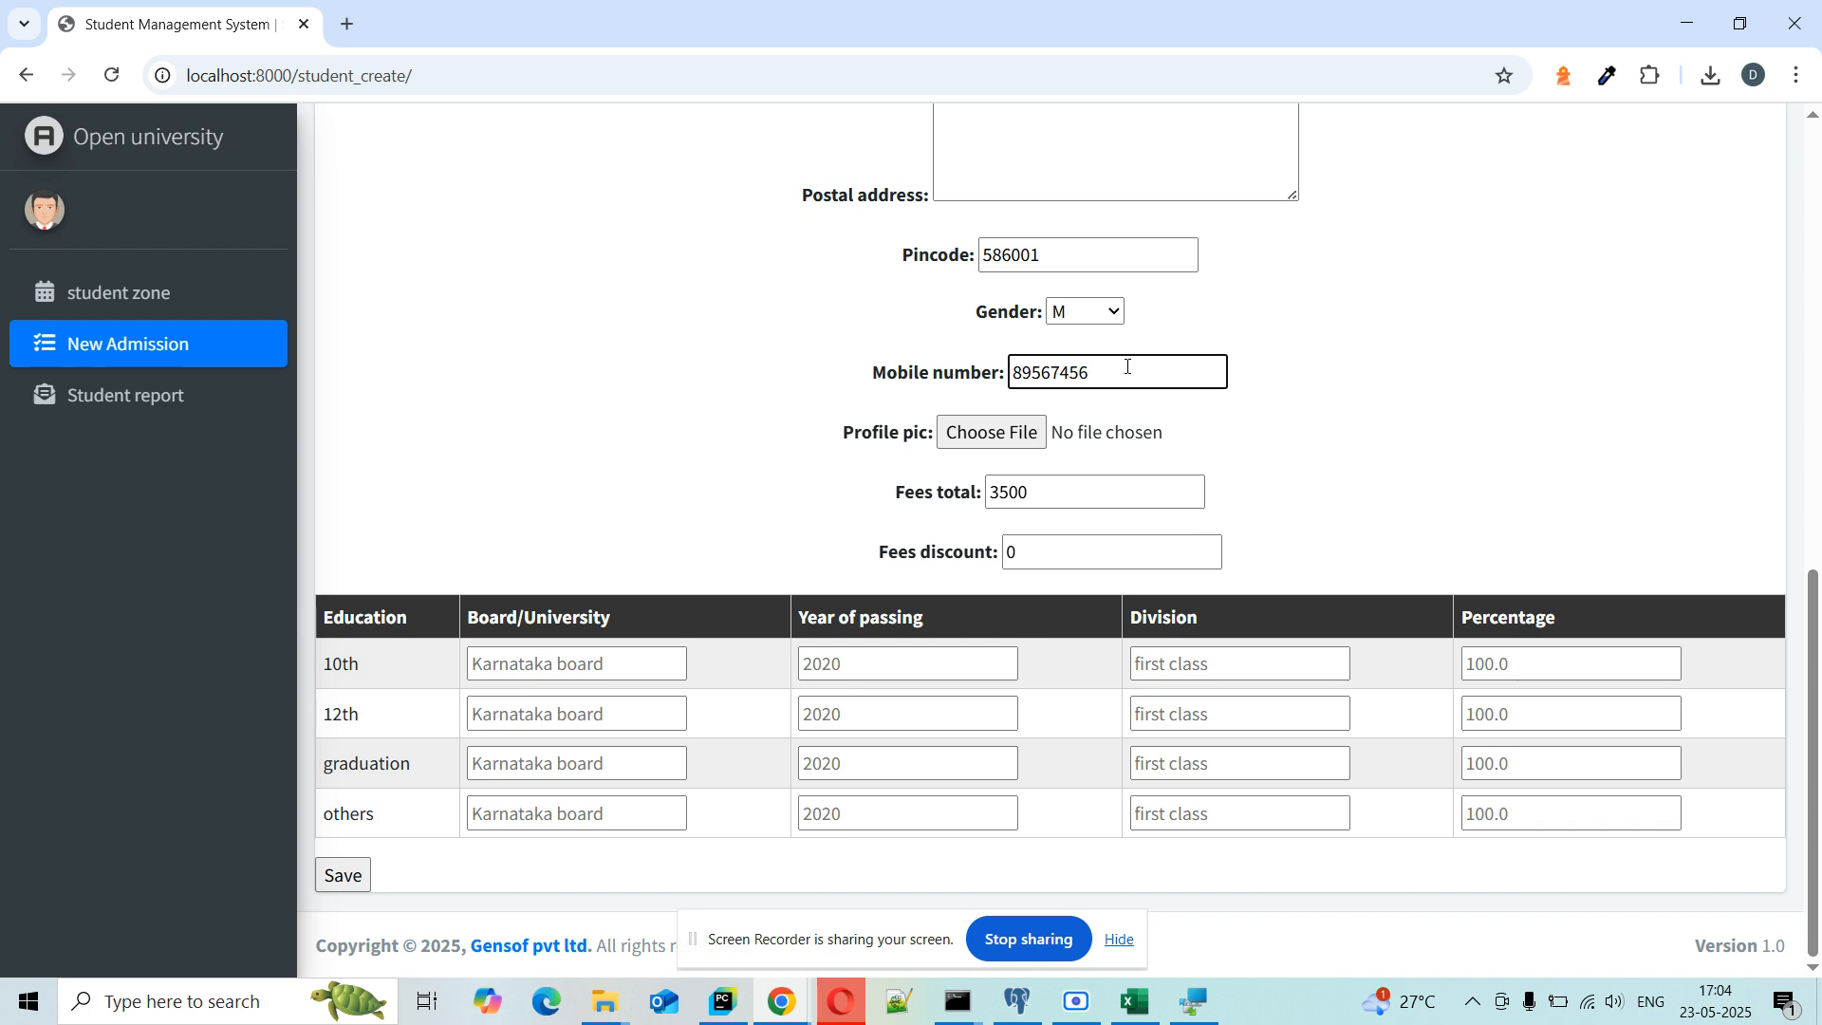
Step: Skip the profile picture and enter 10th board karnataka with passing year 2018
left_click(1024, 439)
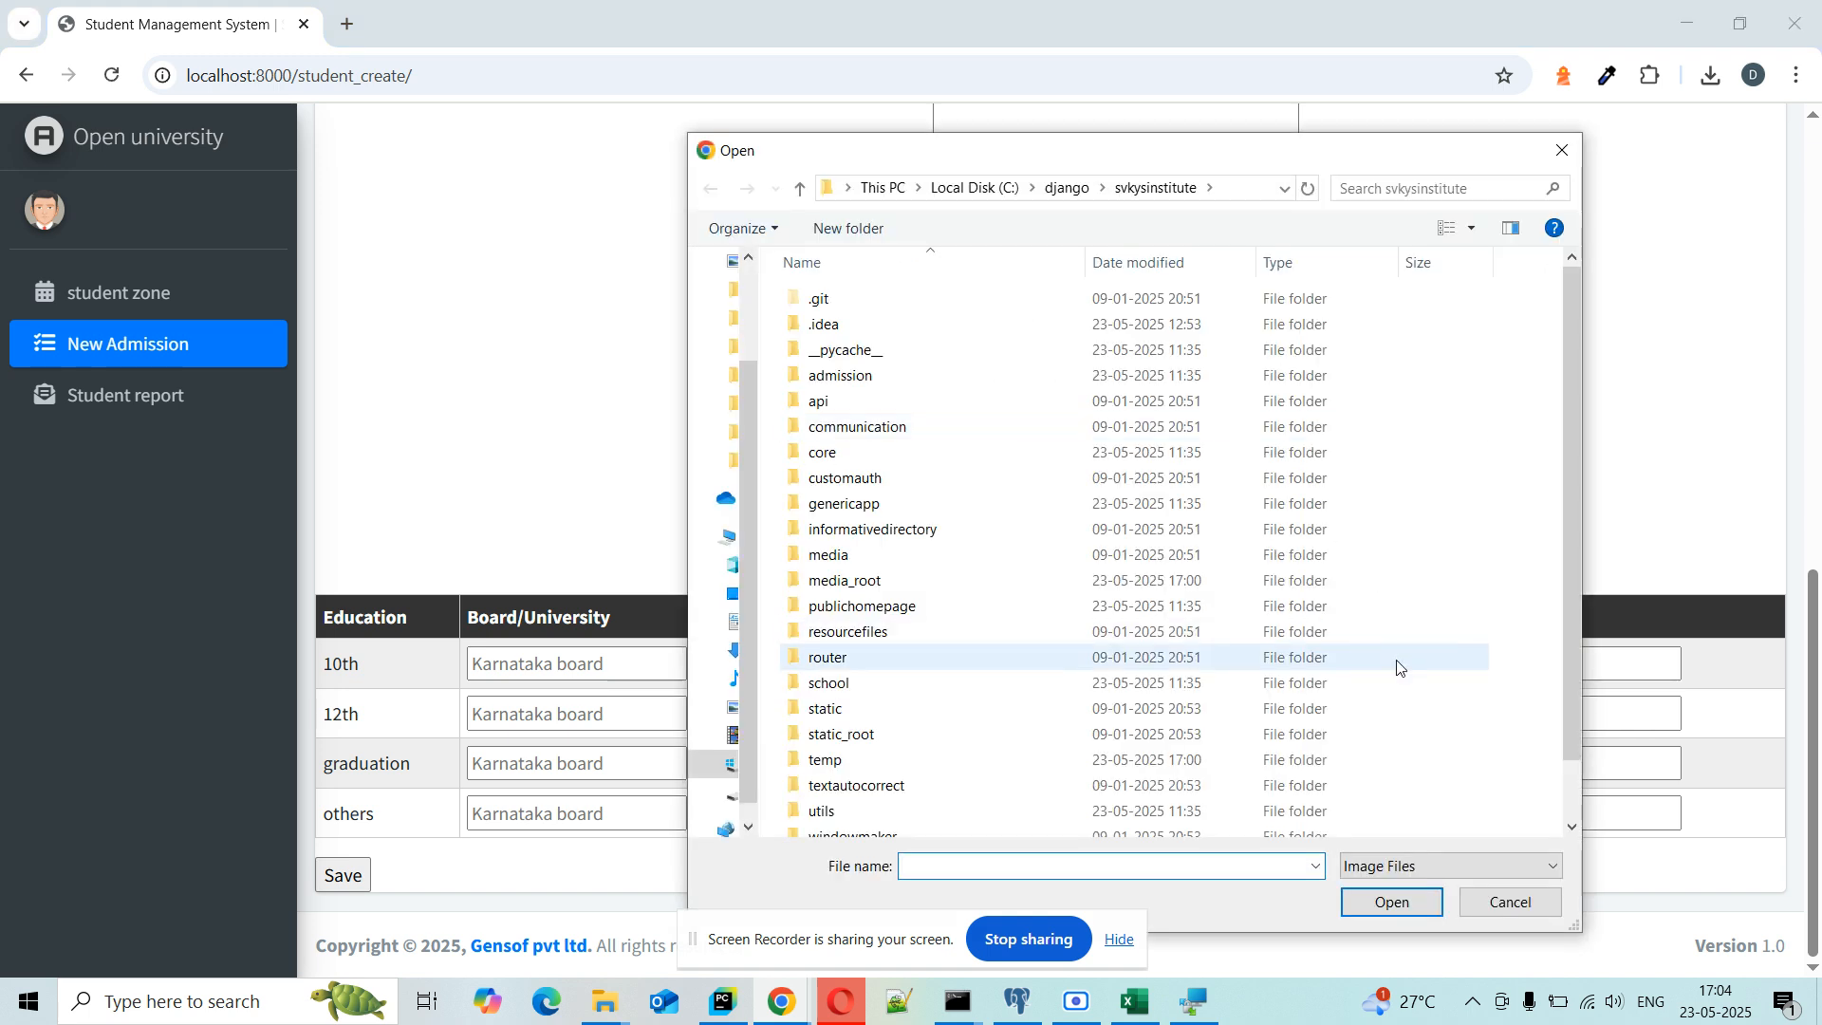
left_click(1513, 902)
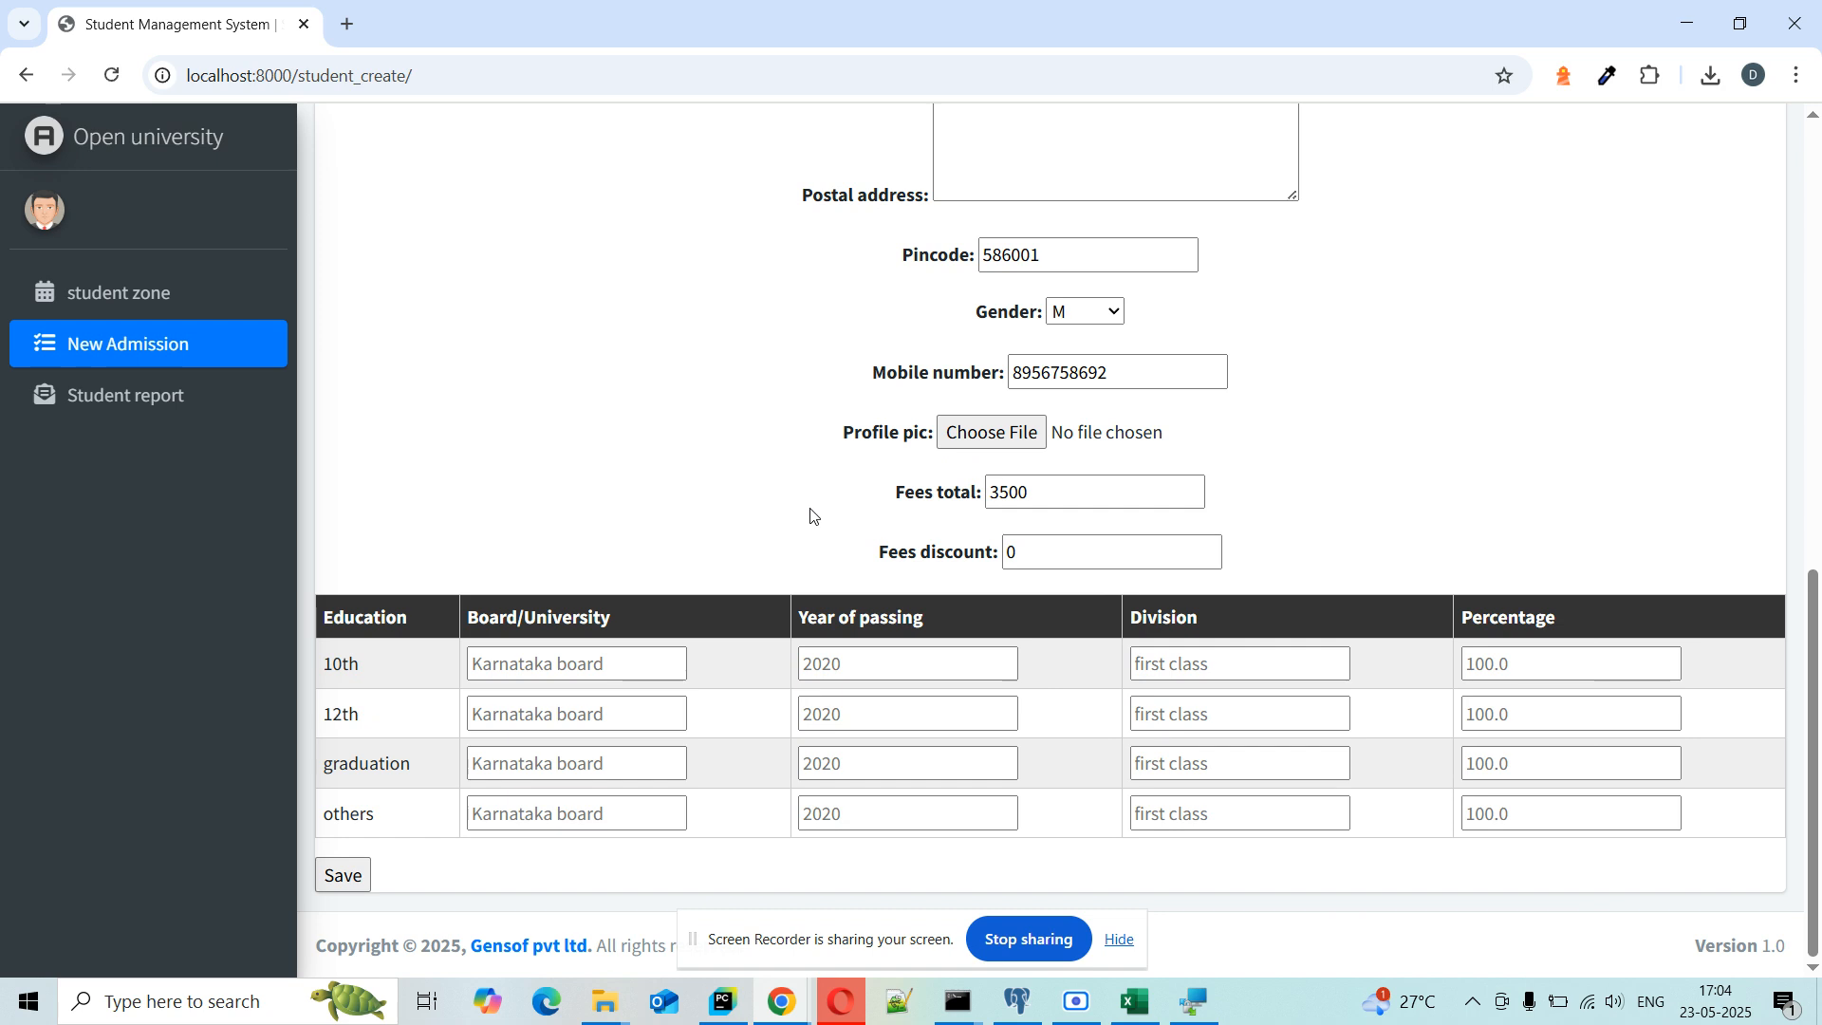
left_click(603, 661)
type("k")
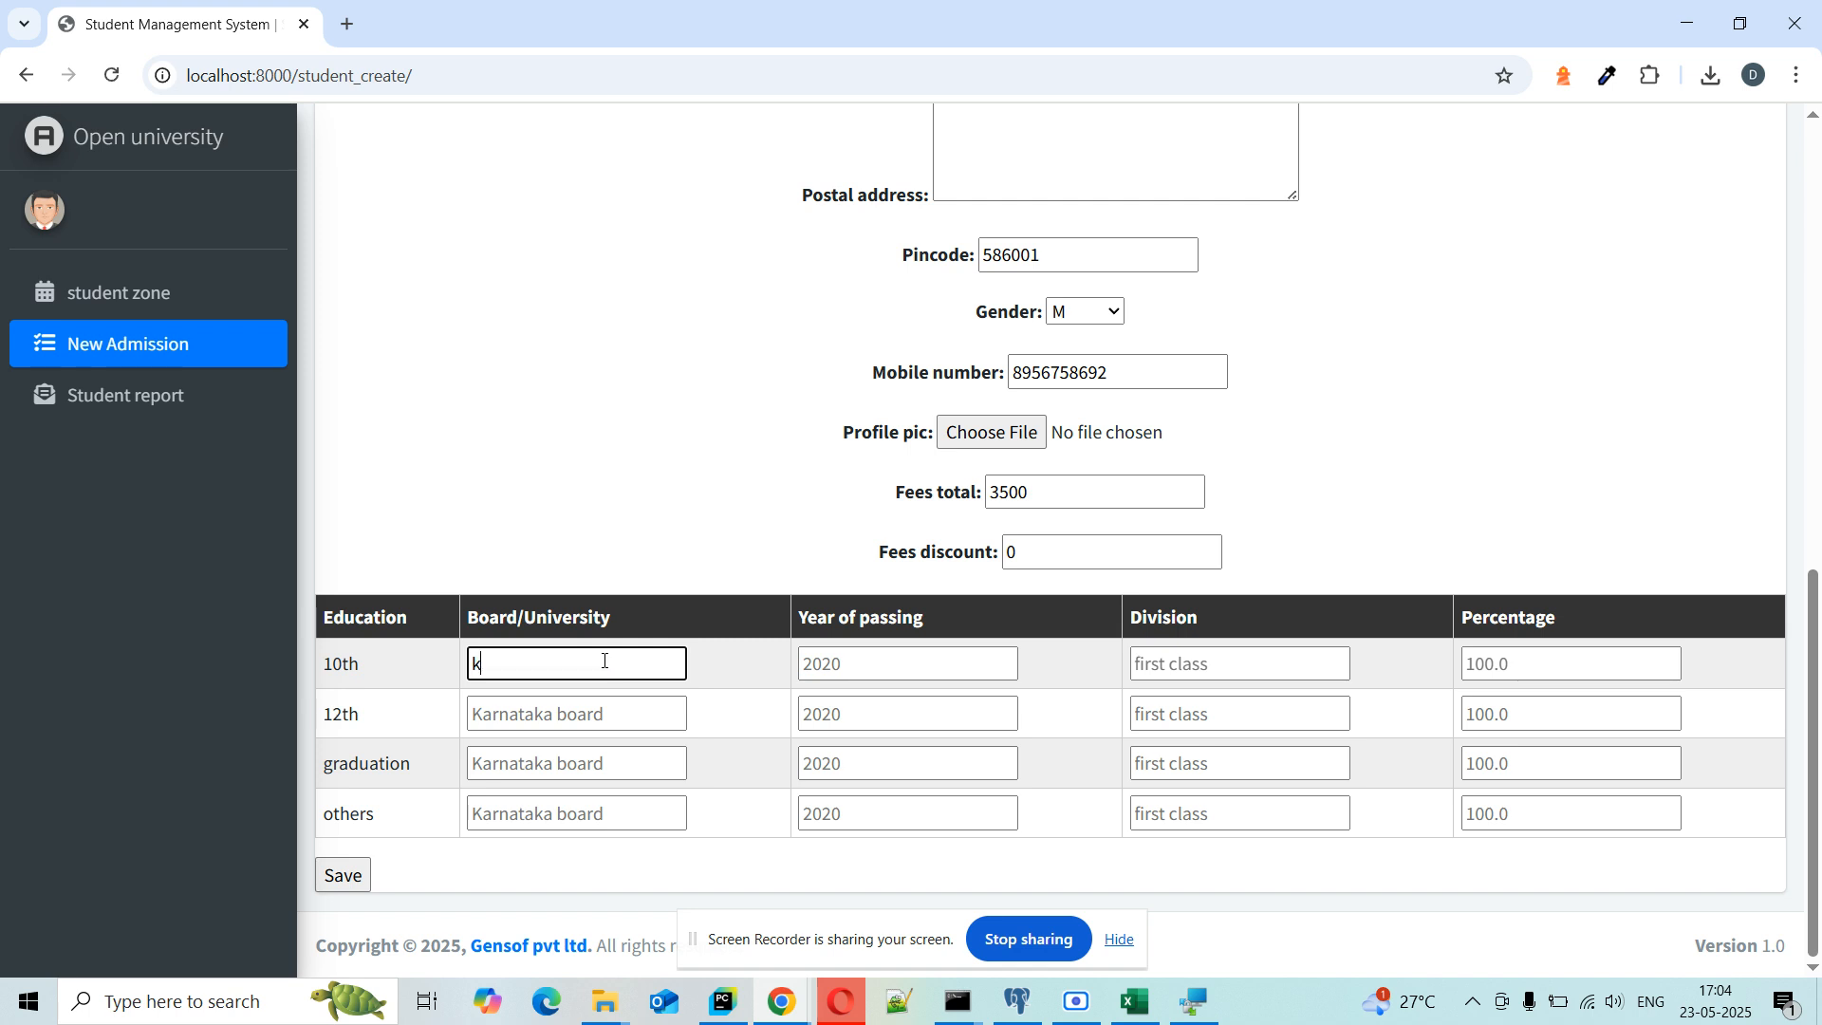
type("arnataka")
left_click(845, 674)
type("2018")
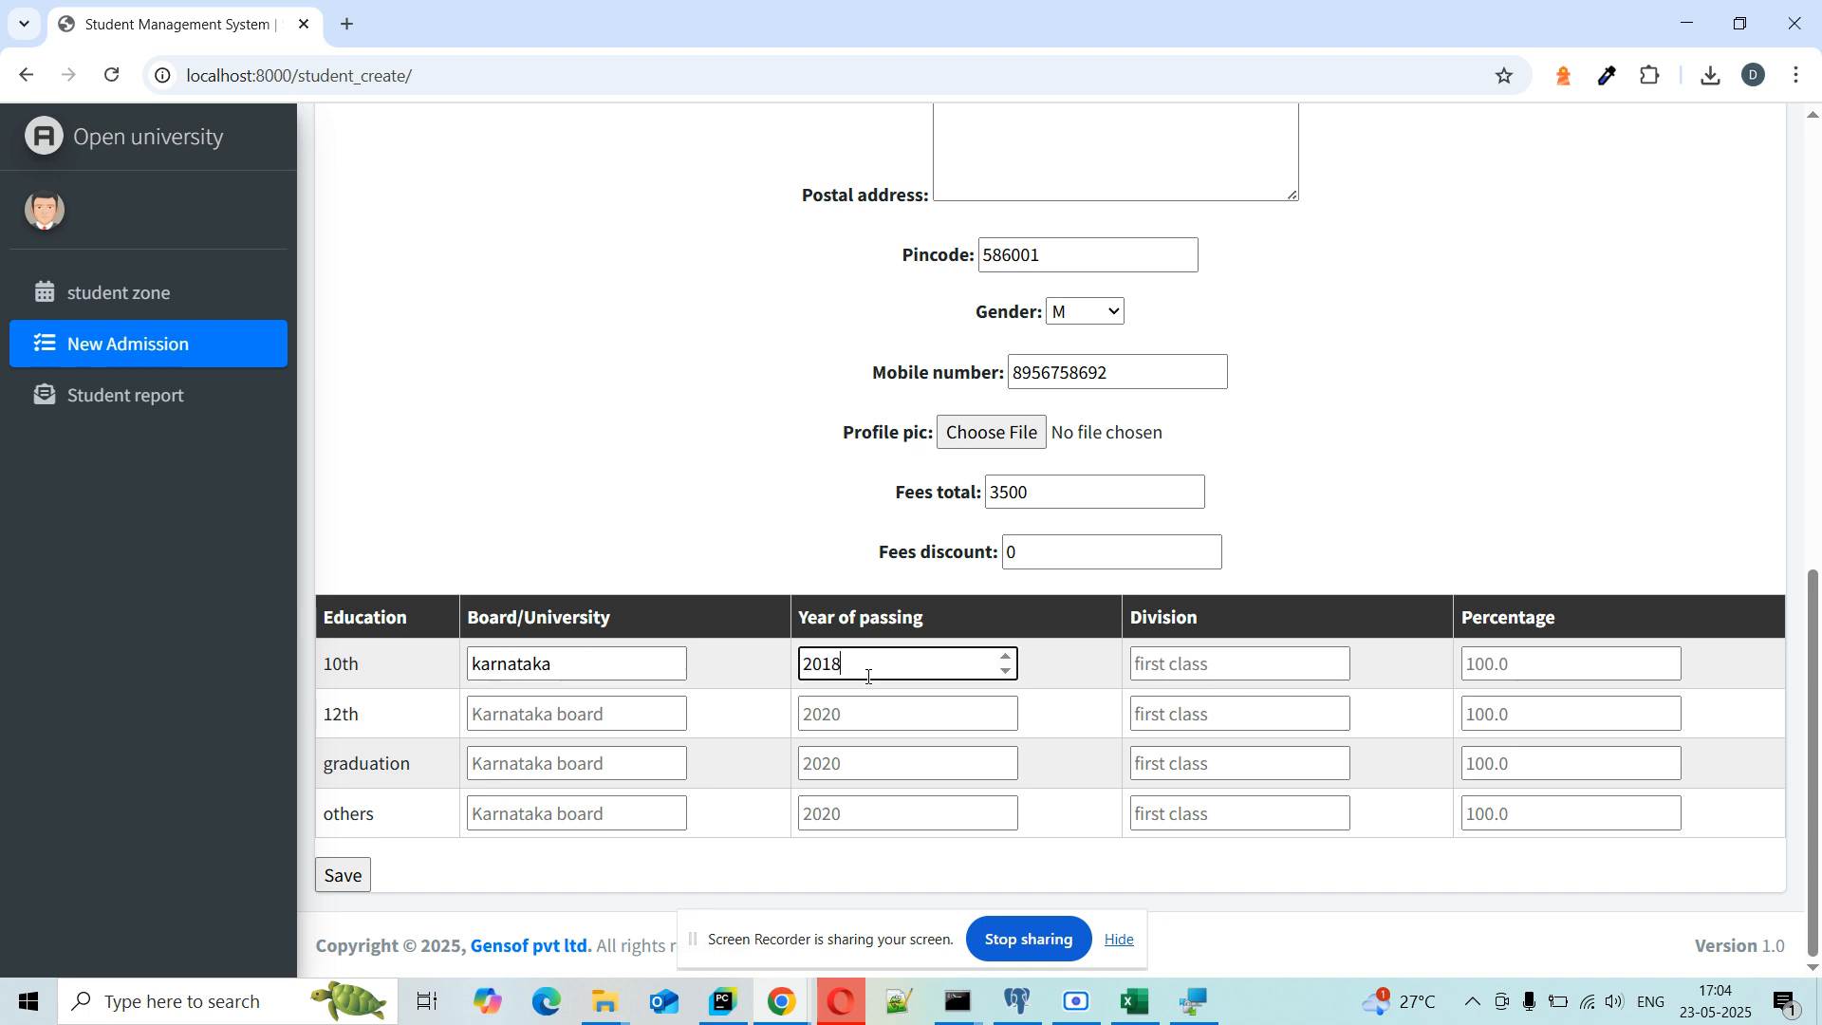
Step: Set the 10th row's division to second and percentage to 79
left_click(1172, 674)
type("fi")
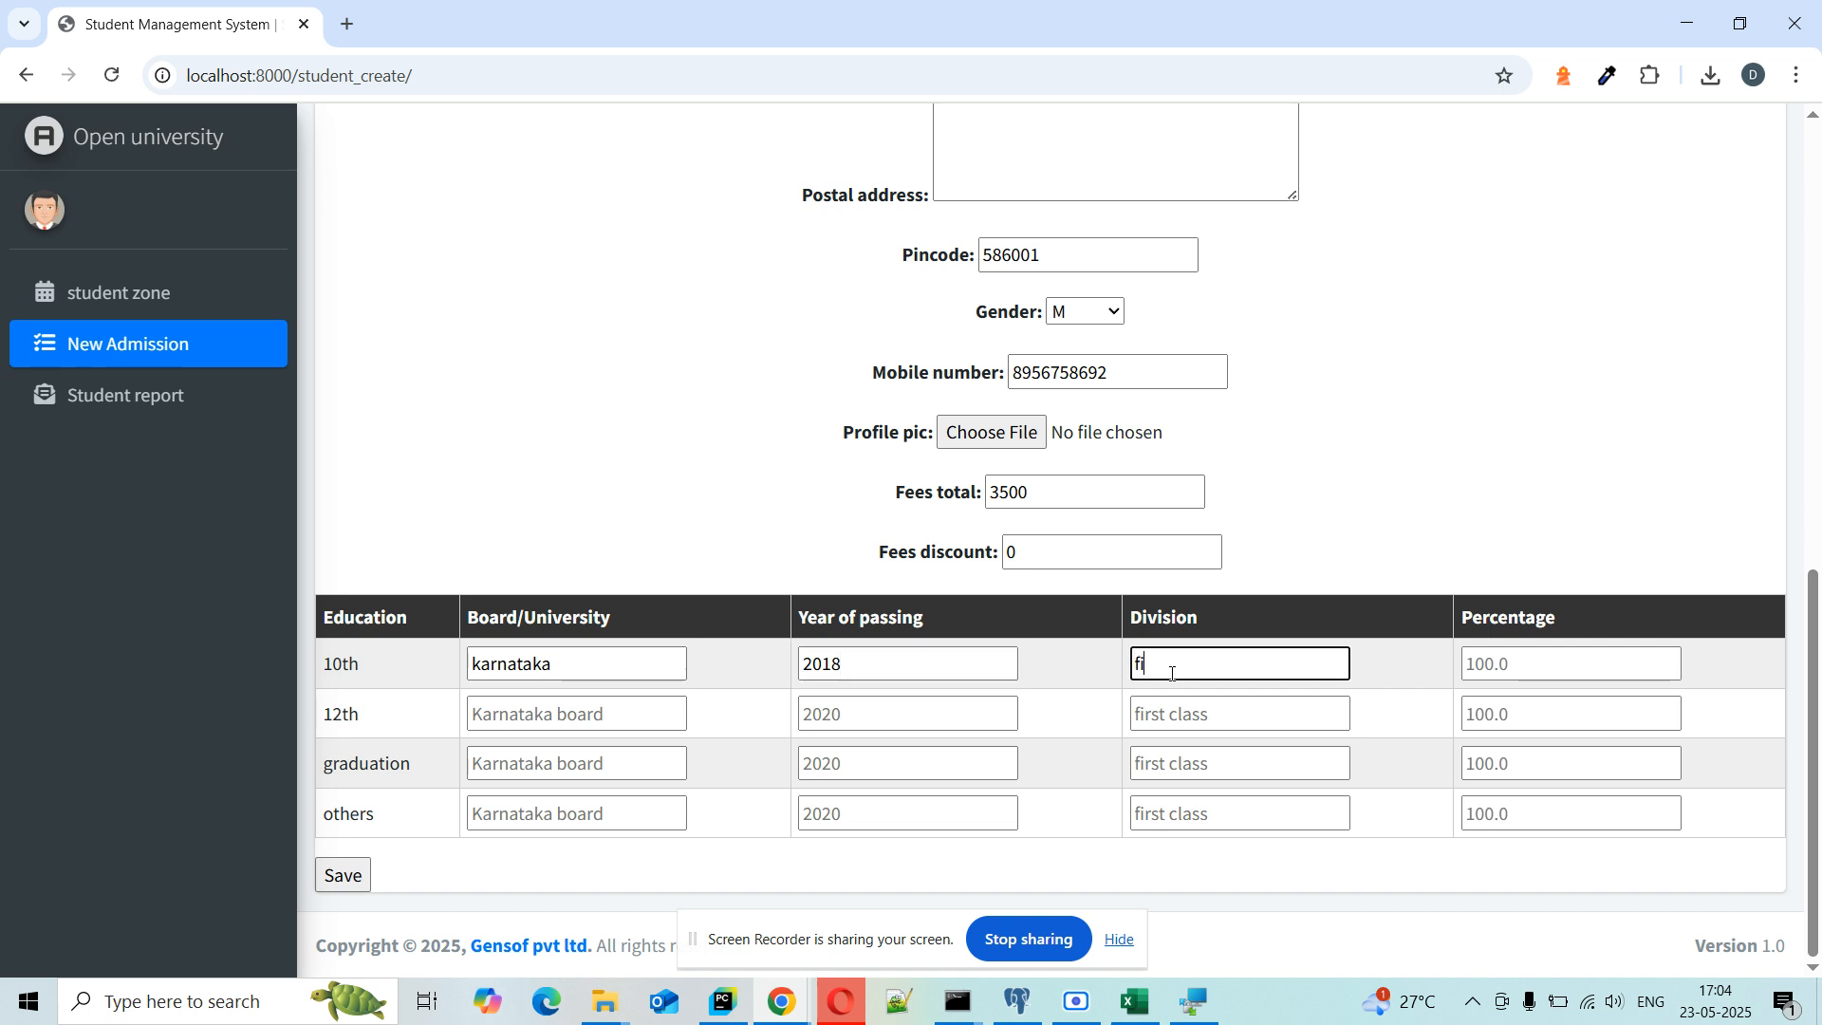
type("rst")
key("BackSpace")
key("BackSpace")
key("BackSpace")
type("second")
left_click(1531, 672)
type("79")
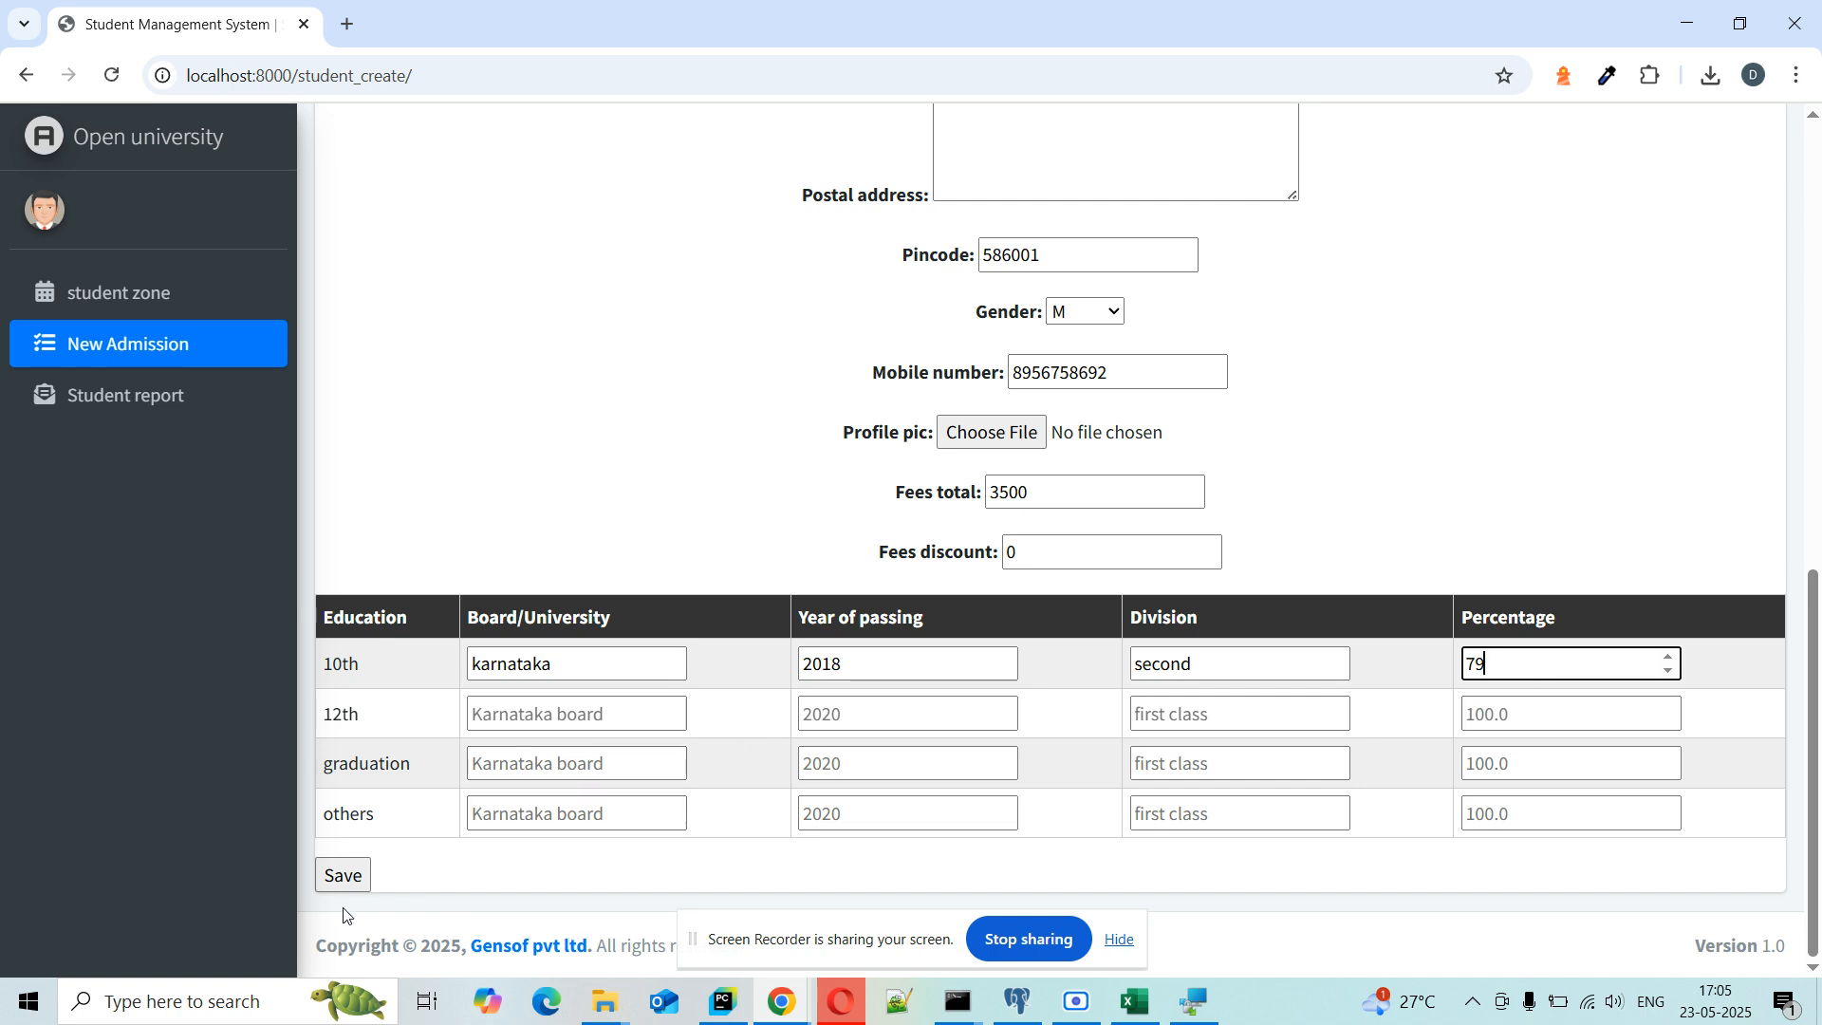
Step: Save the admission and select registration number 465 on the detail page
left_click(342, 874)
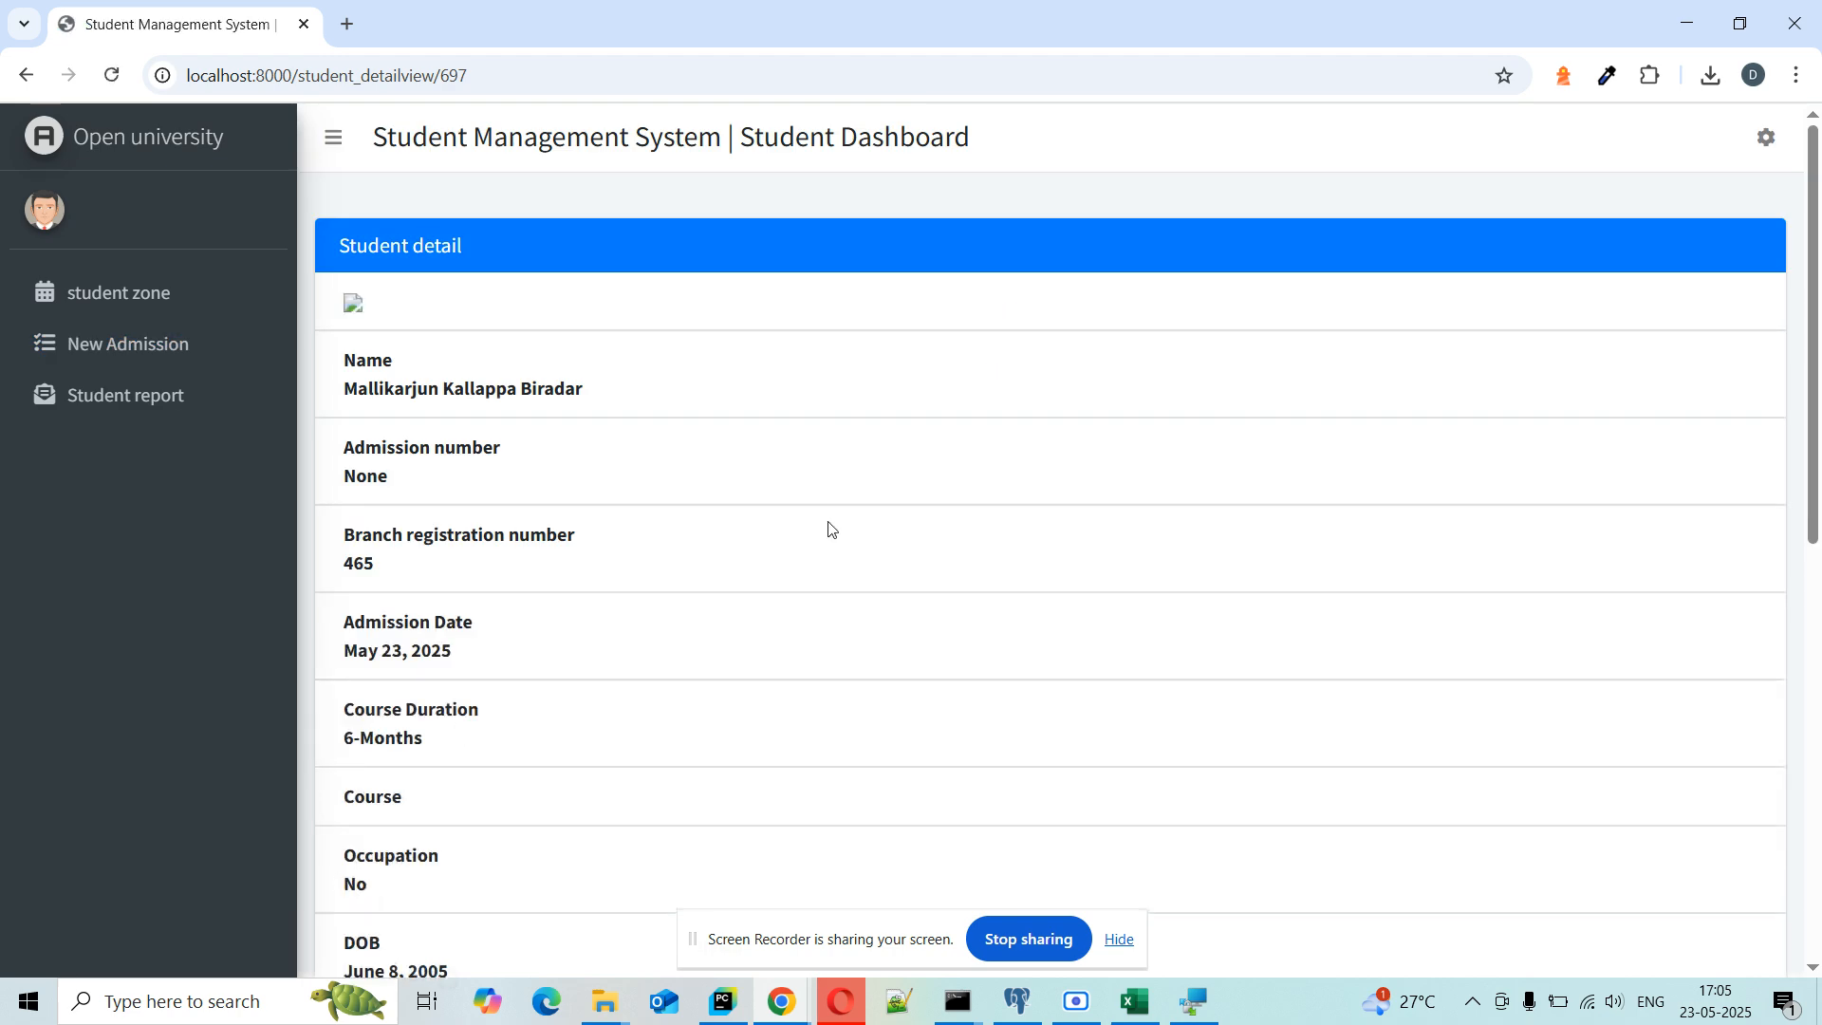
scroll(838, 533, "down", 9)
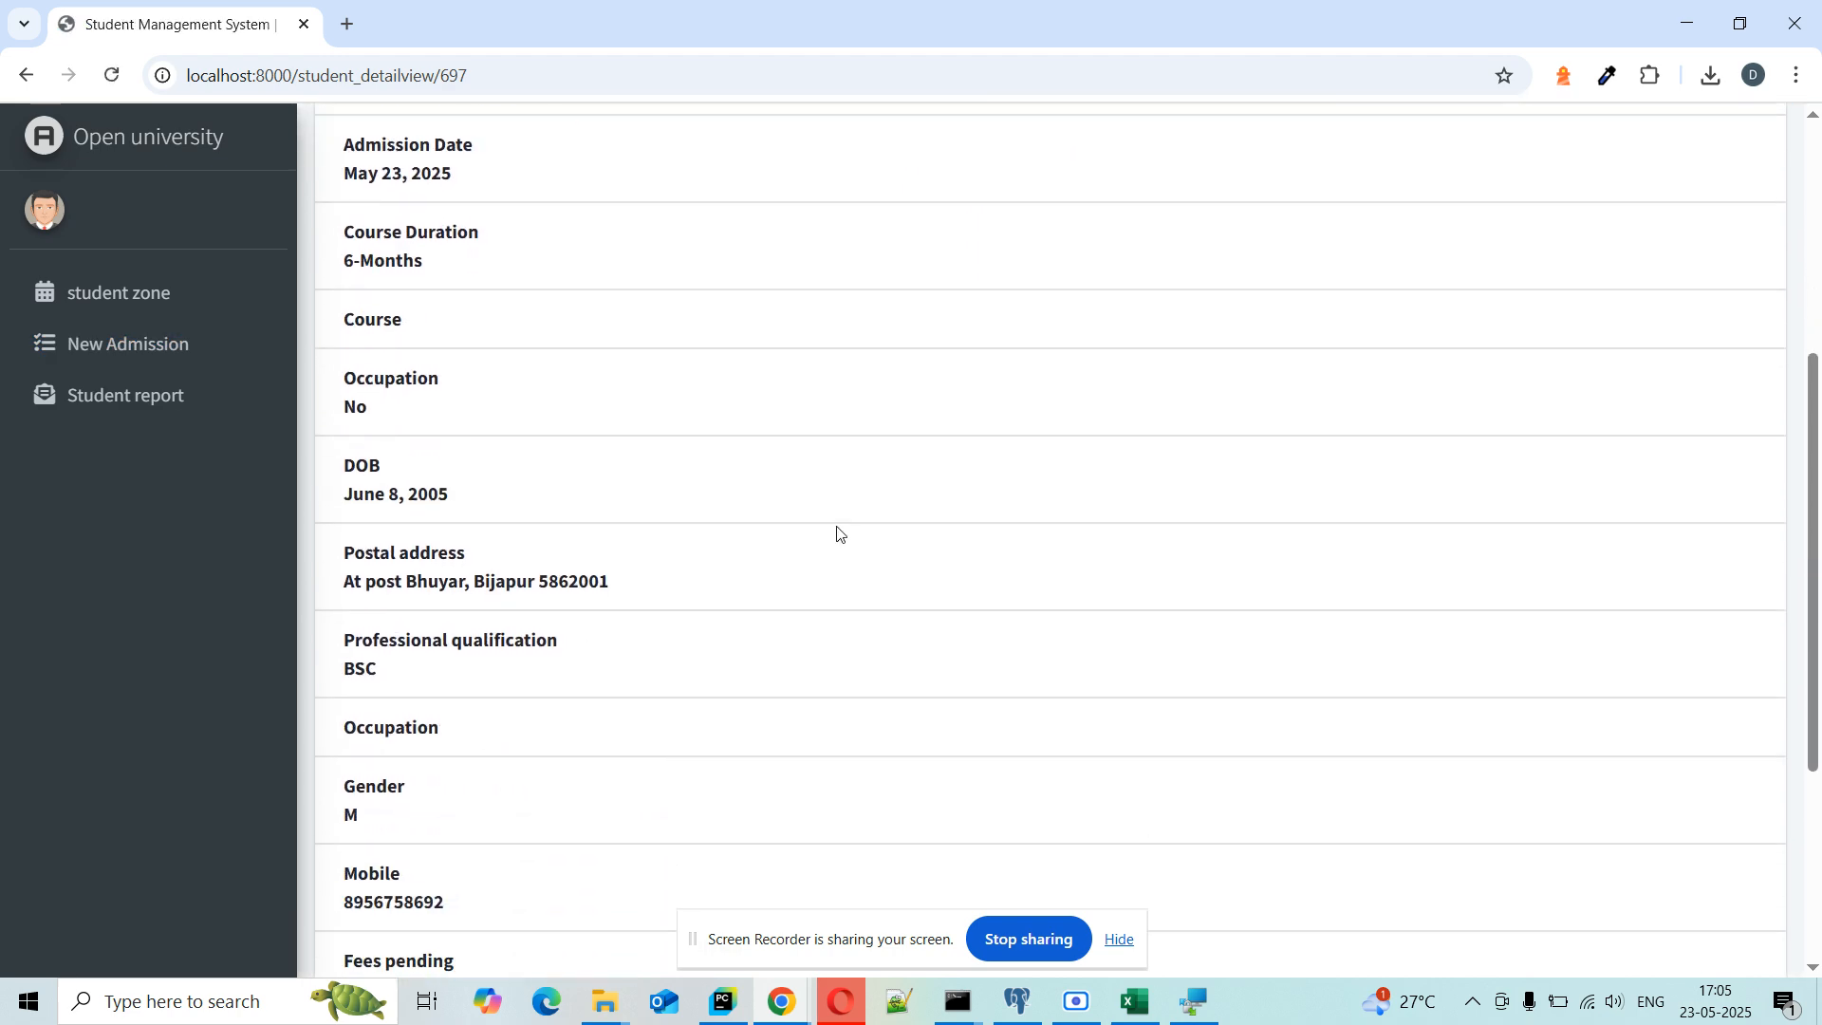
scroll(838, 533, "up", 8)
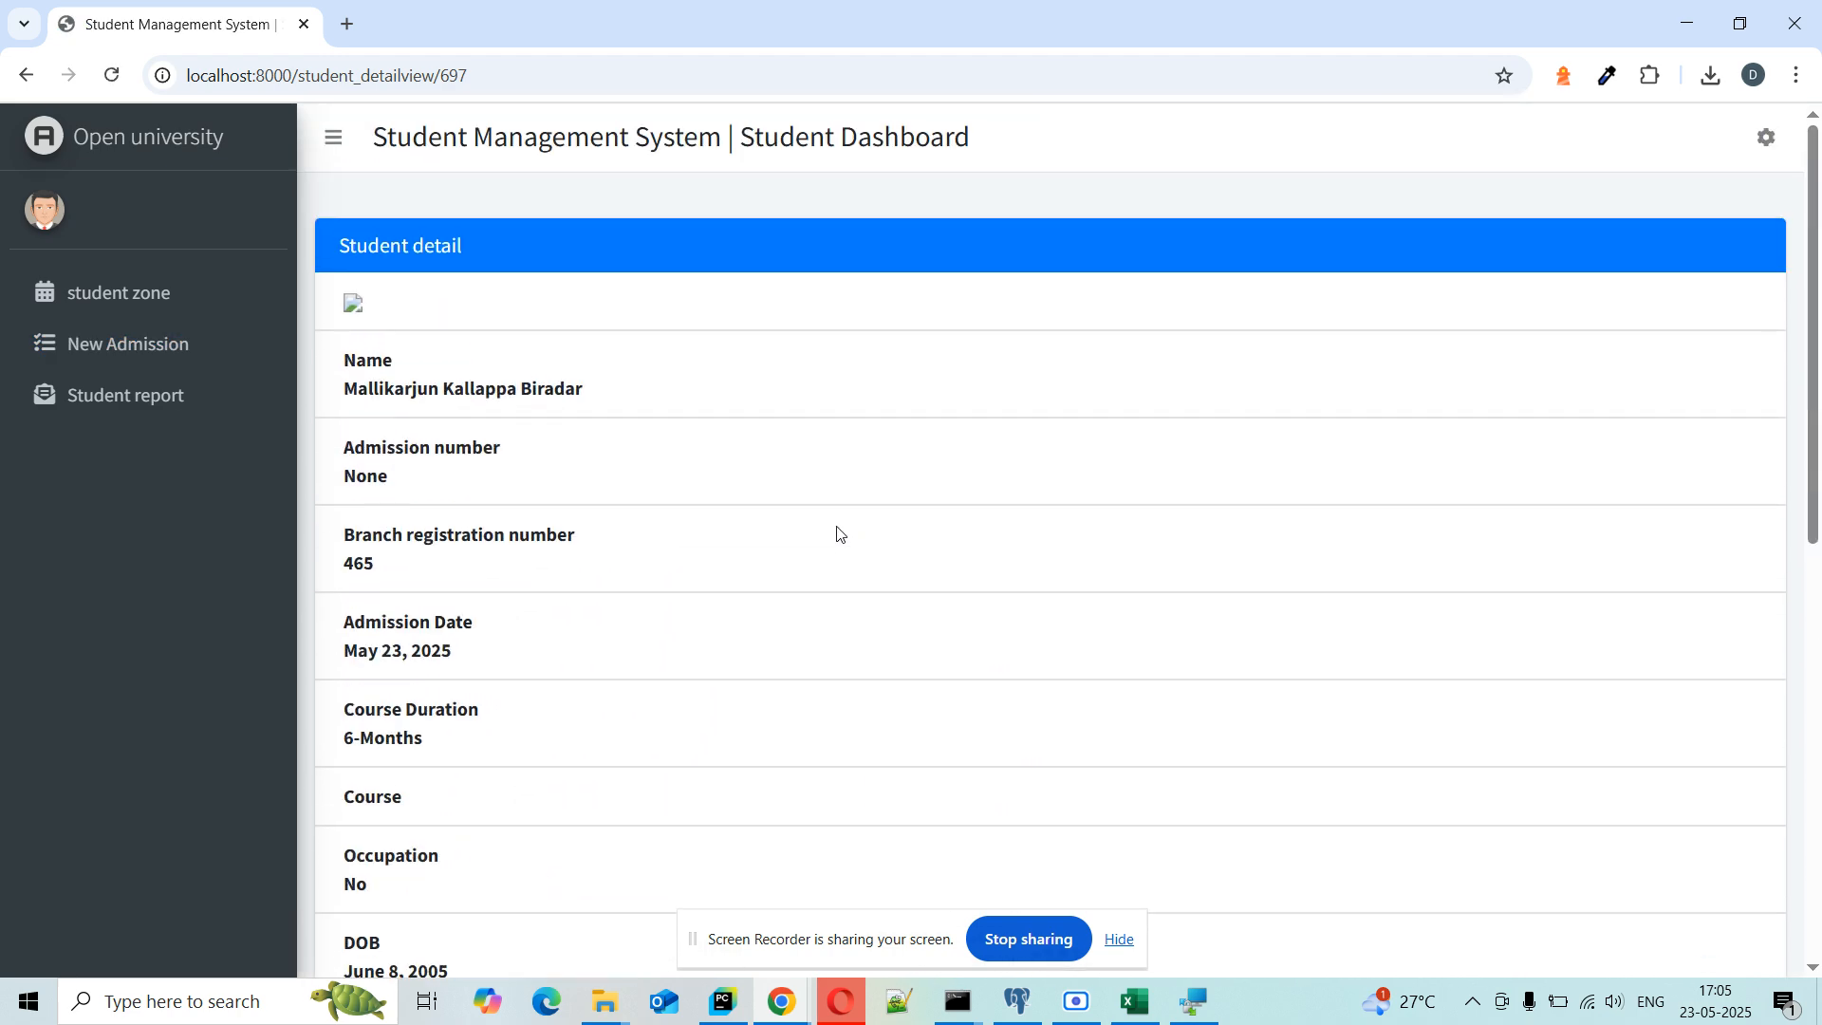
double_click(368, 564)
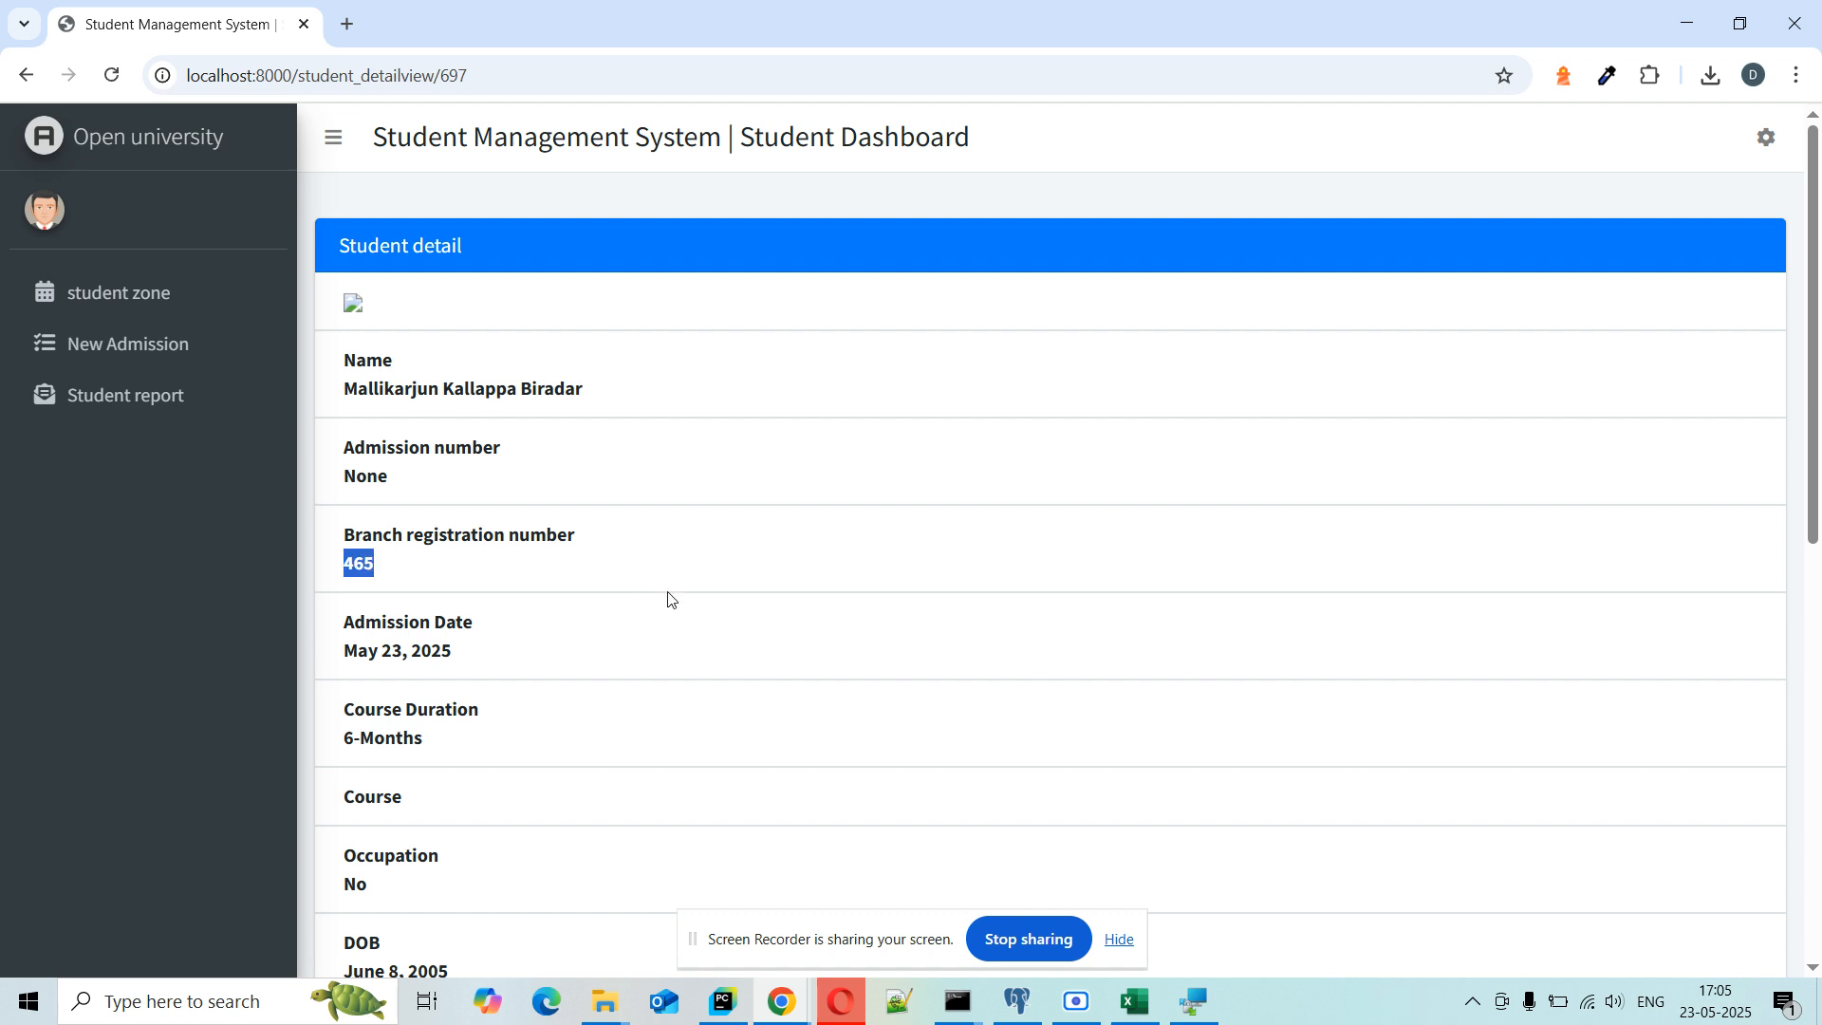
Step: Review the detail page's 3500 fees pending, leaving the cash amount empty, and reselect 465
scroll(669, 599, "down", 9)
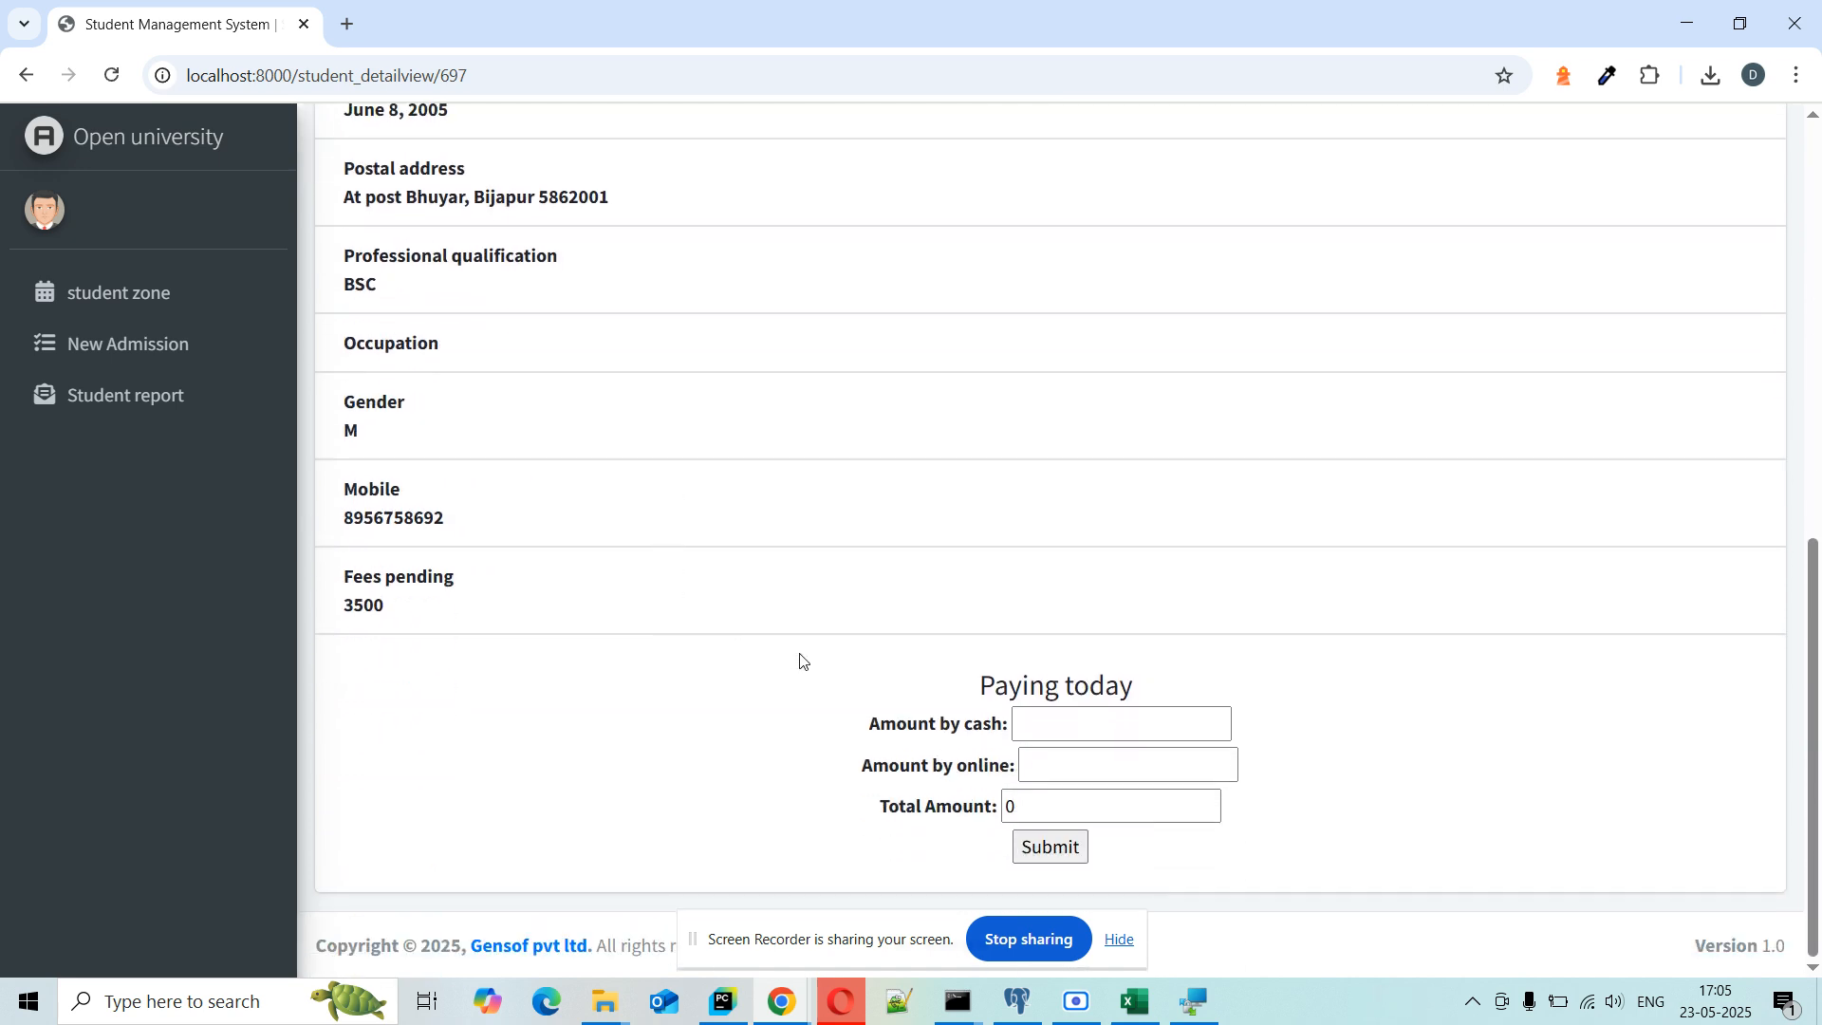
scroll(732, 395, "up", 5)
scroll(732, 395, "down", 3)
scroll(1047, 739, "down", 3)
left_click(1033, 728)
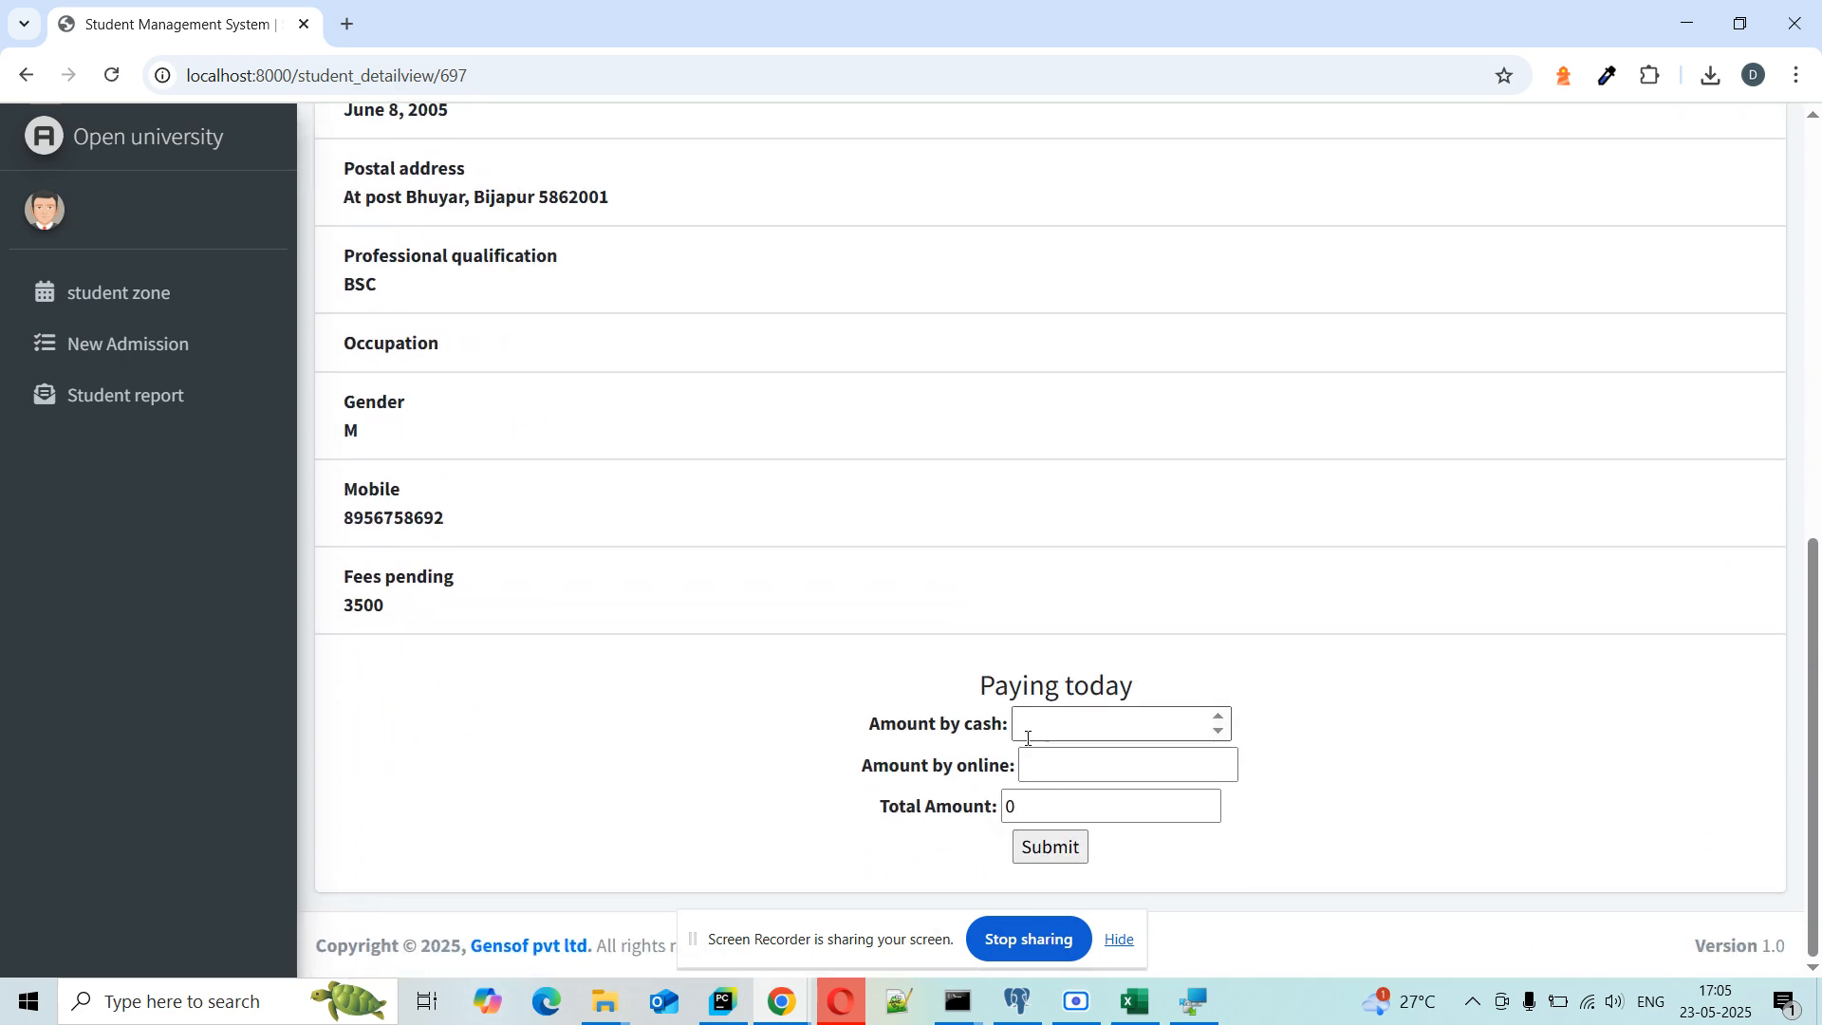
left_click(654, 702)
scroll(654, 702, "up", 10)
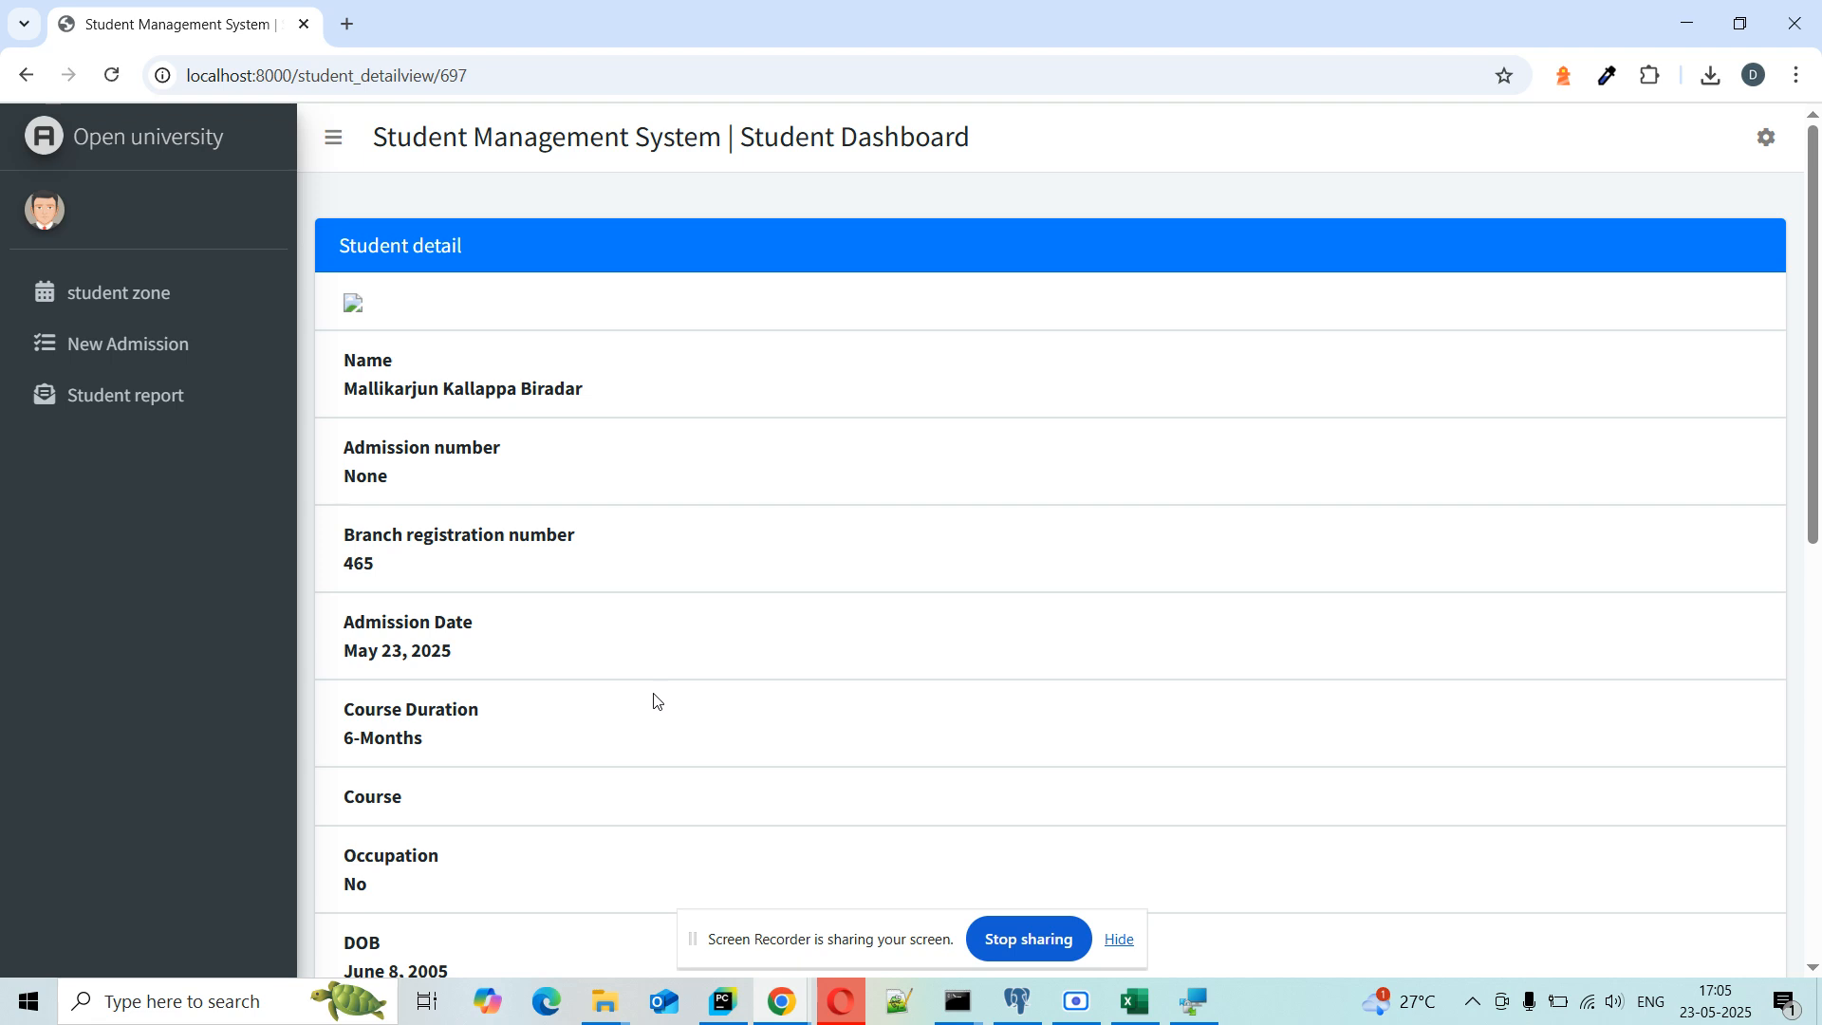
double_click(356, 562)
Step: Search the student zone for registration number 465, then go to the Student report page
left_click(148, 302)
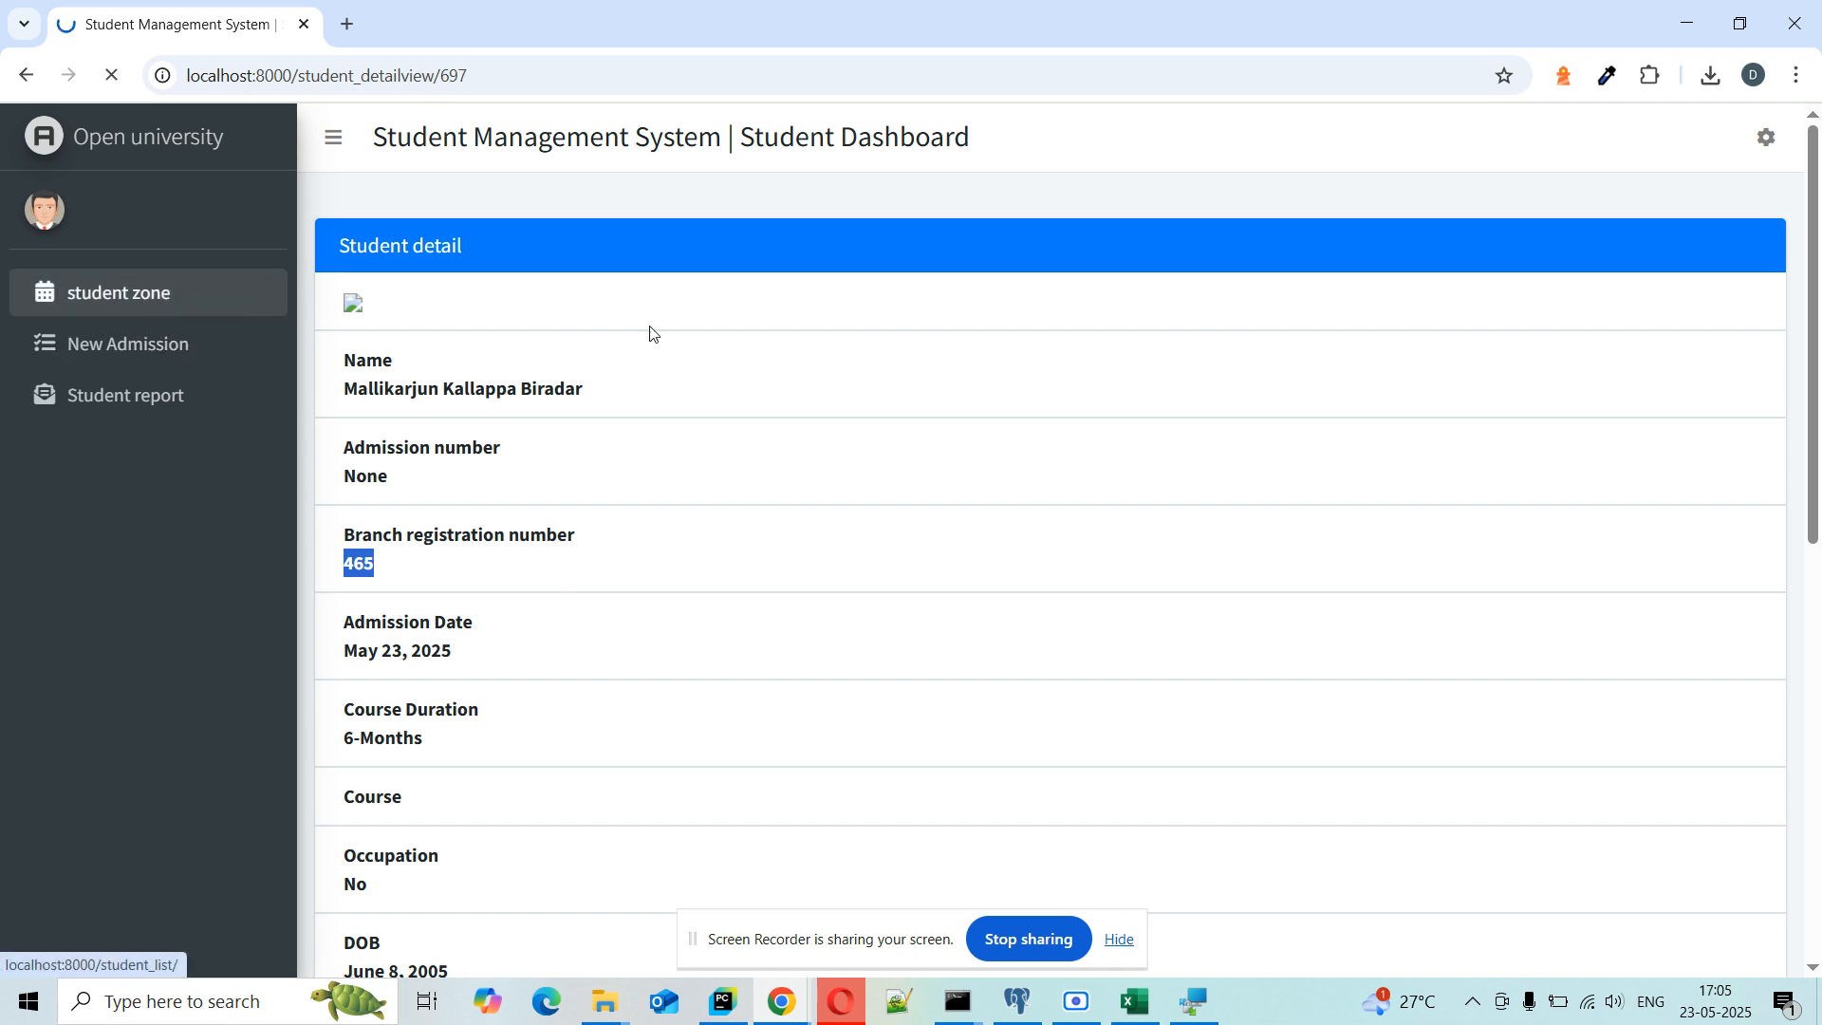
left_click(977, 381)
type("465")
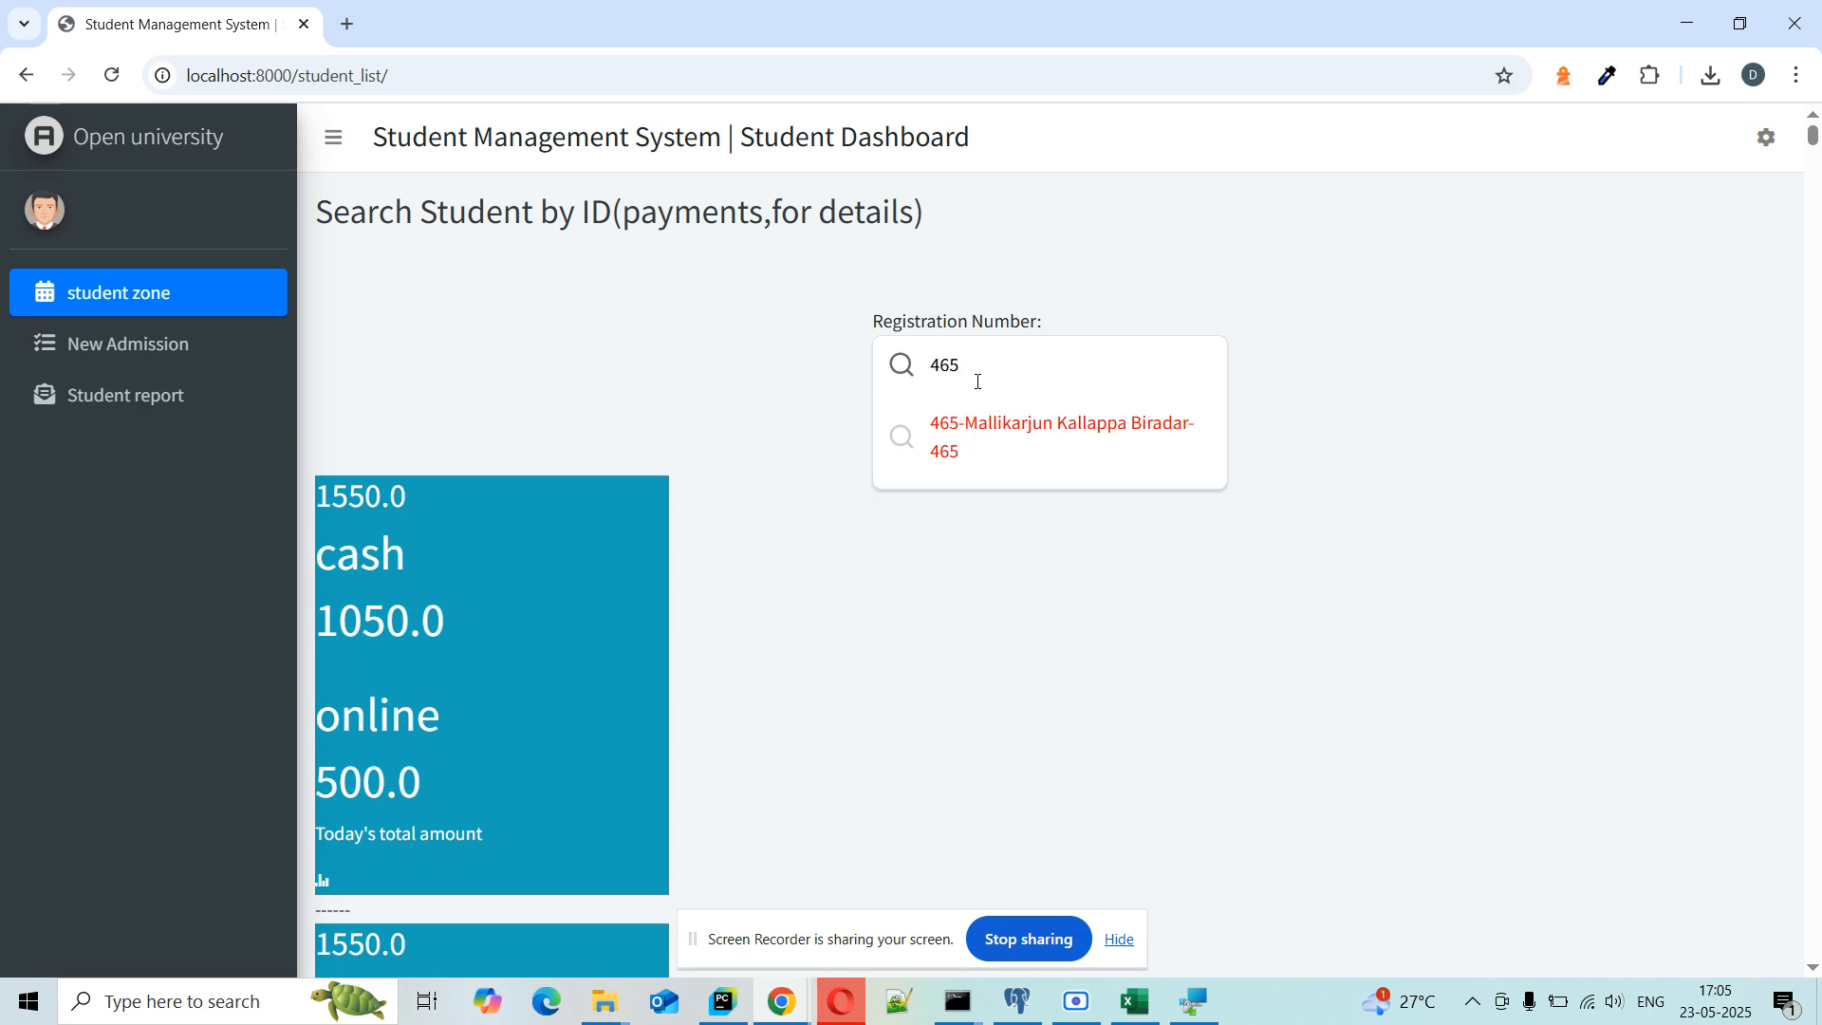
left_click(740, 574)
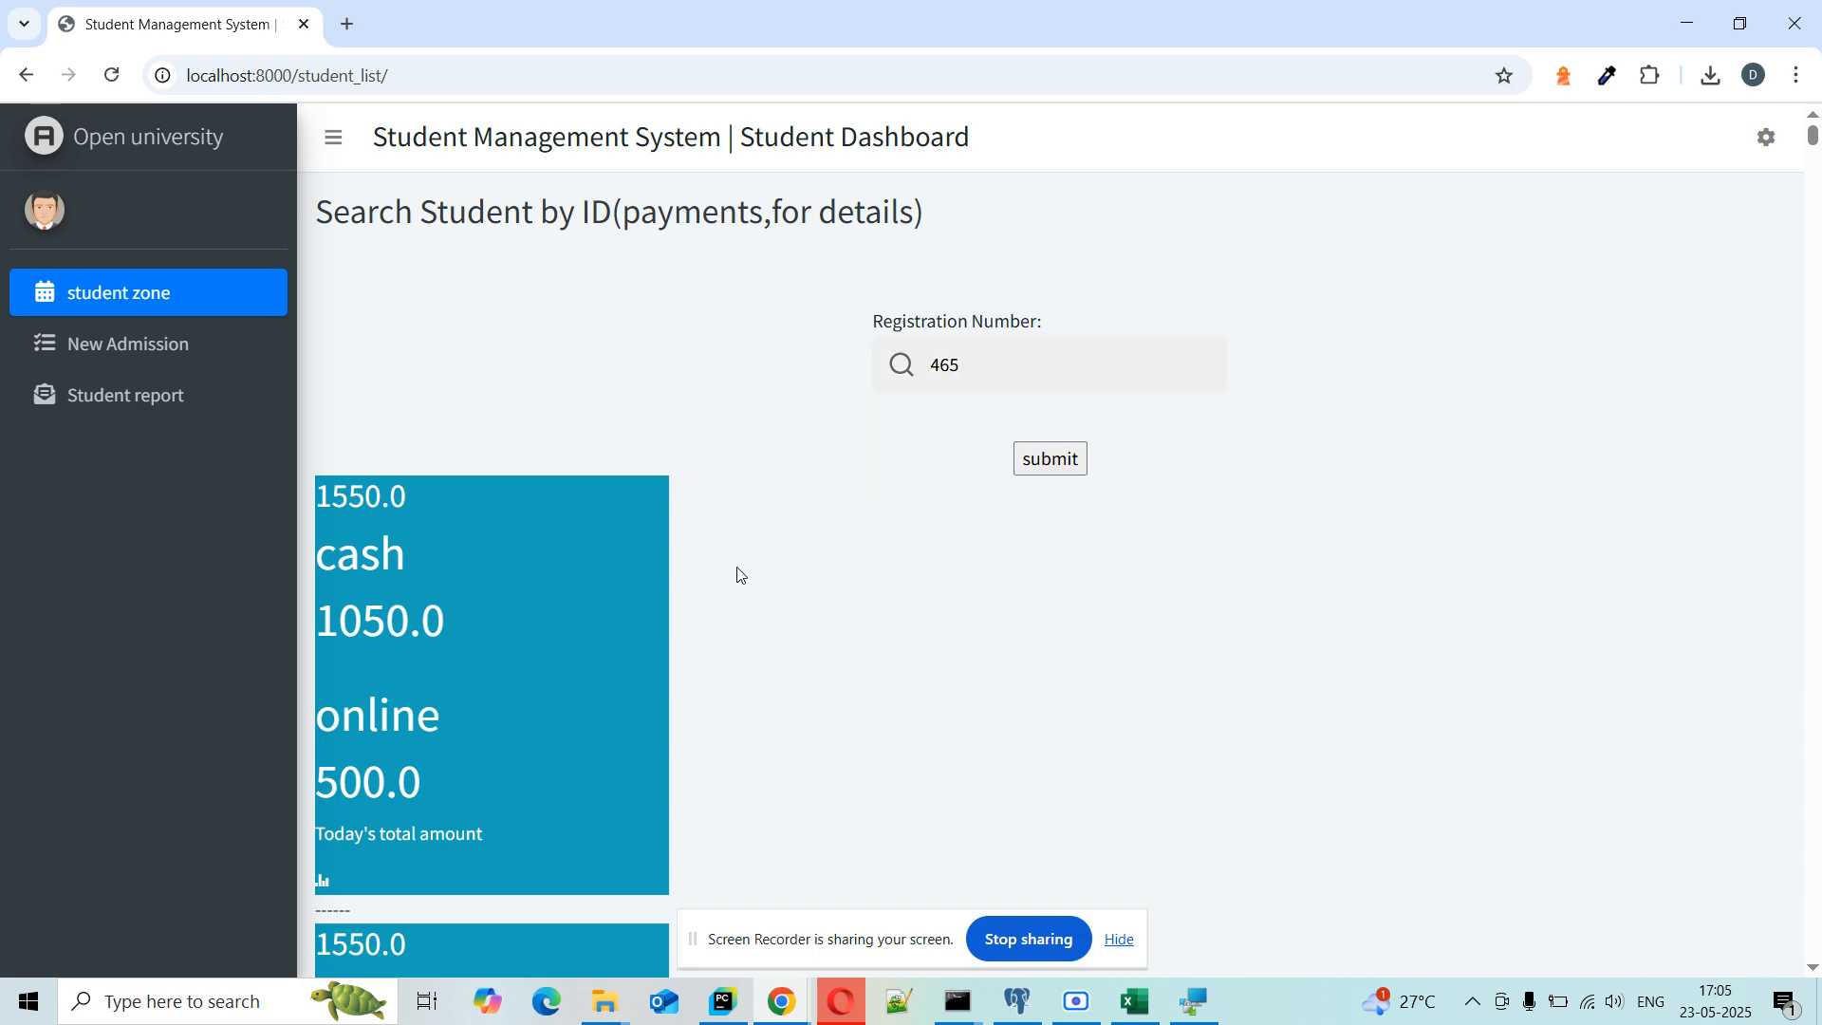
left_click(157, 403)
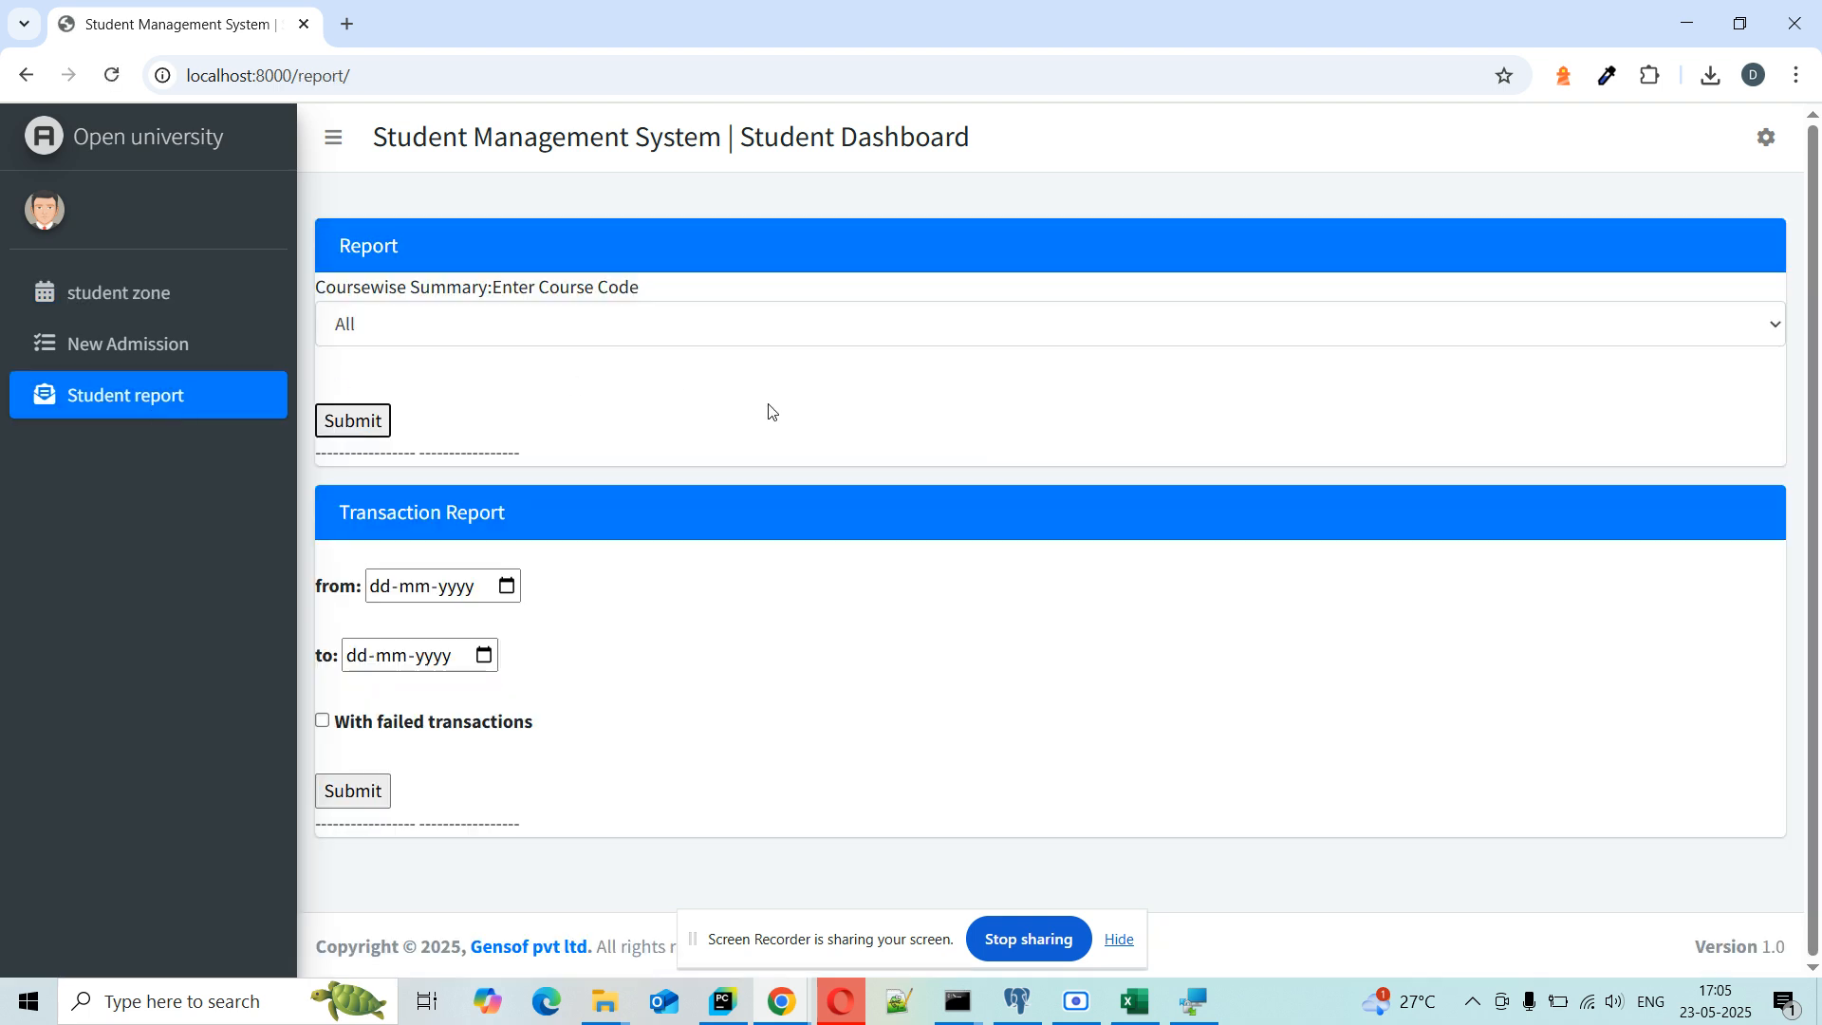
Step: Generate the course-wise student summary with course code left at All
left_click(757, 329)
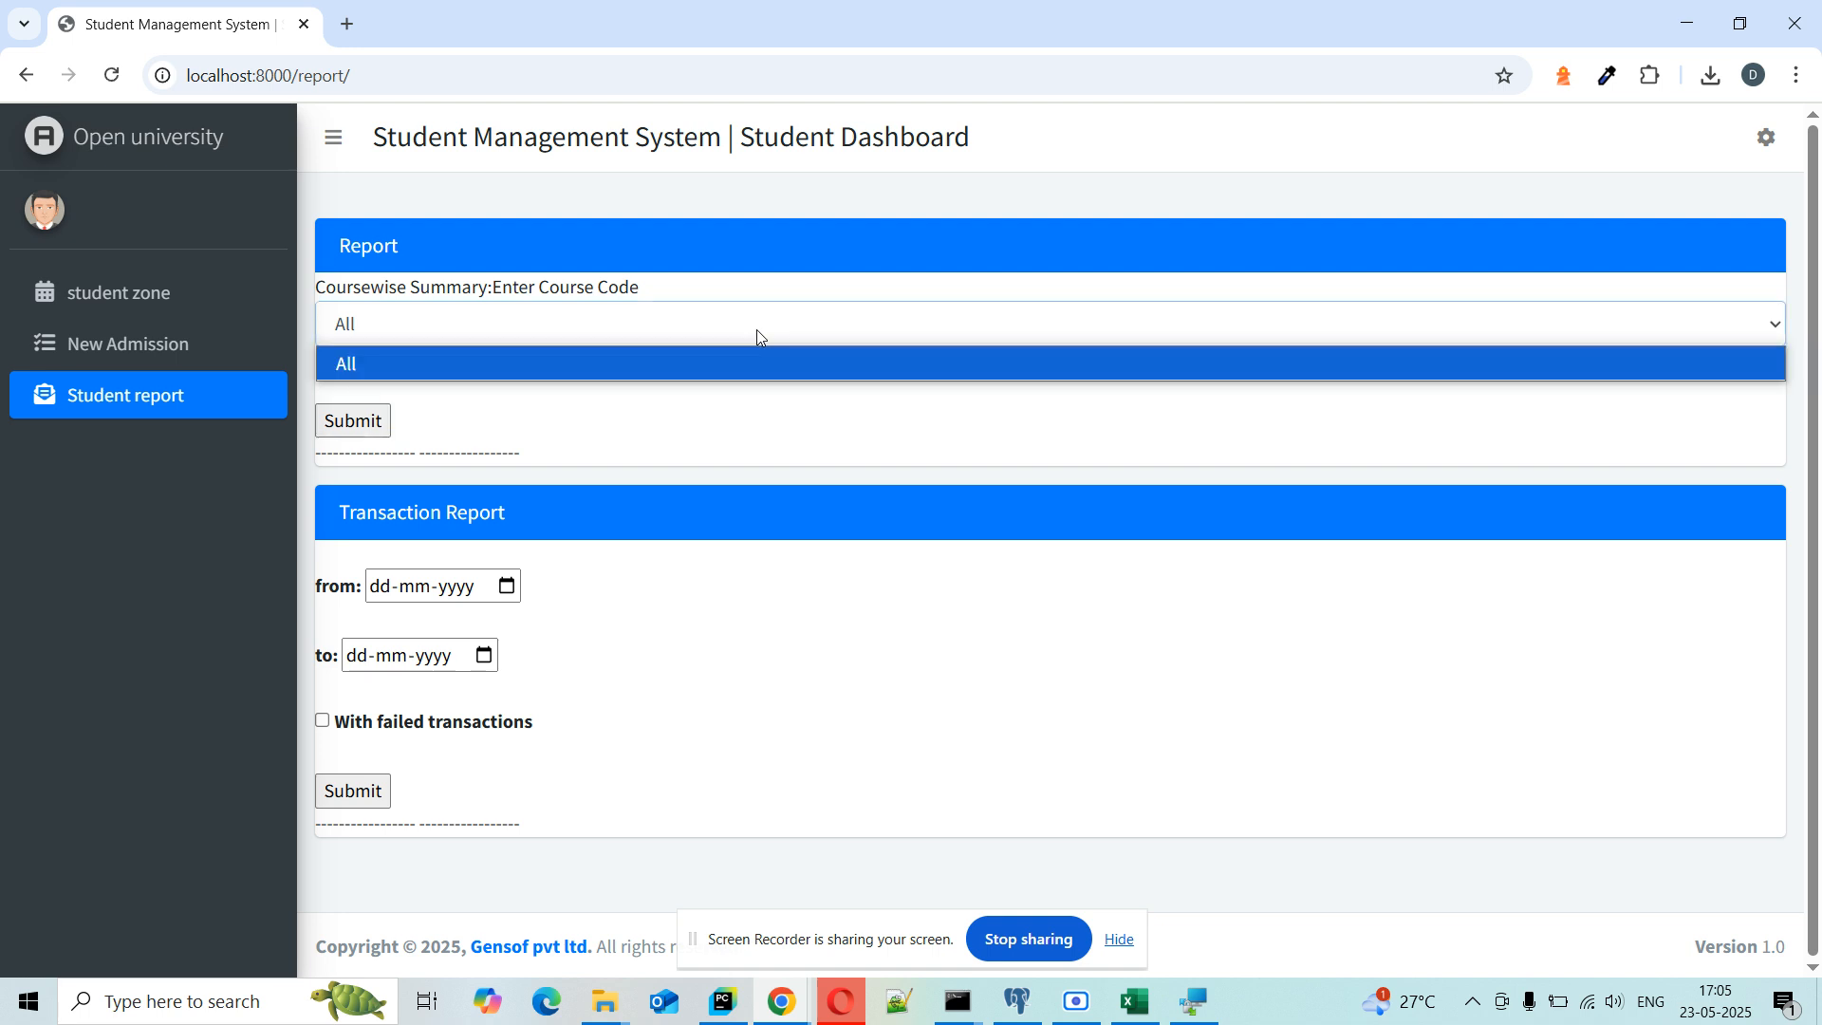
left_click(757, 329)
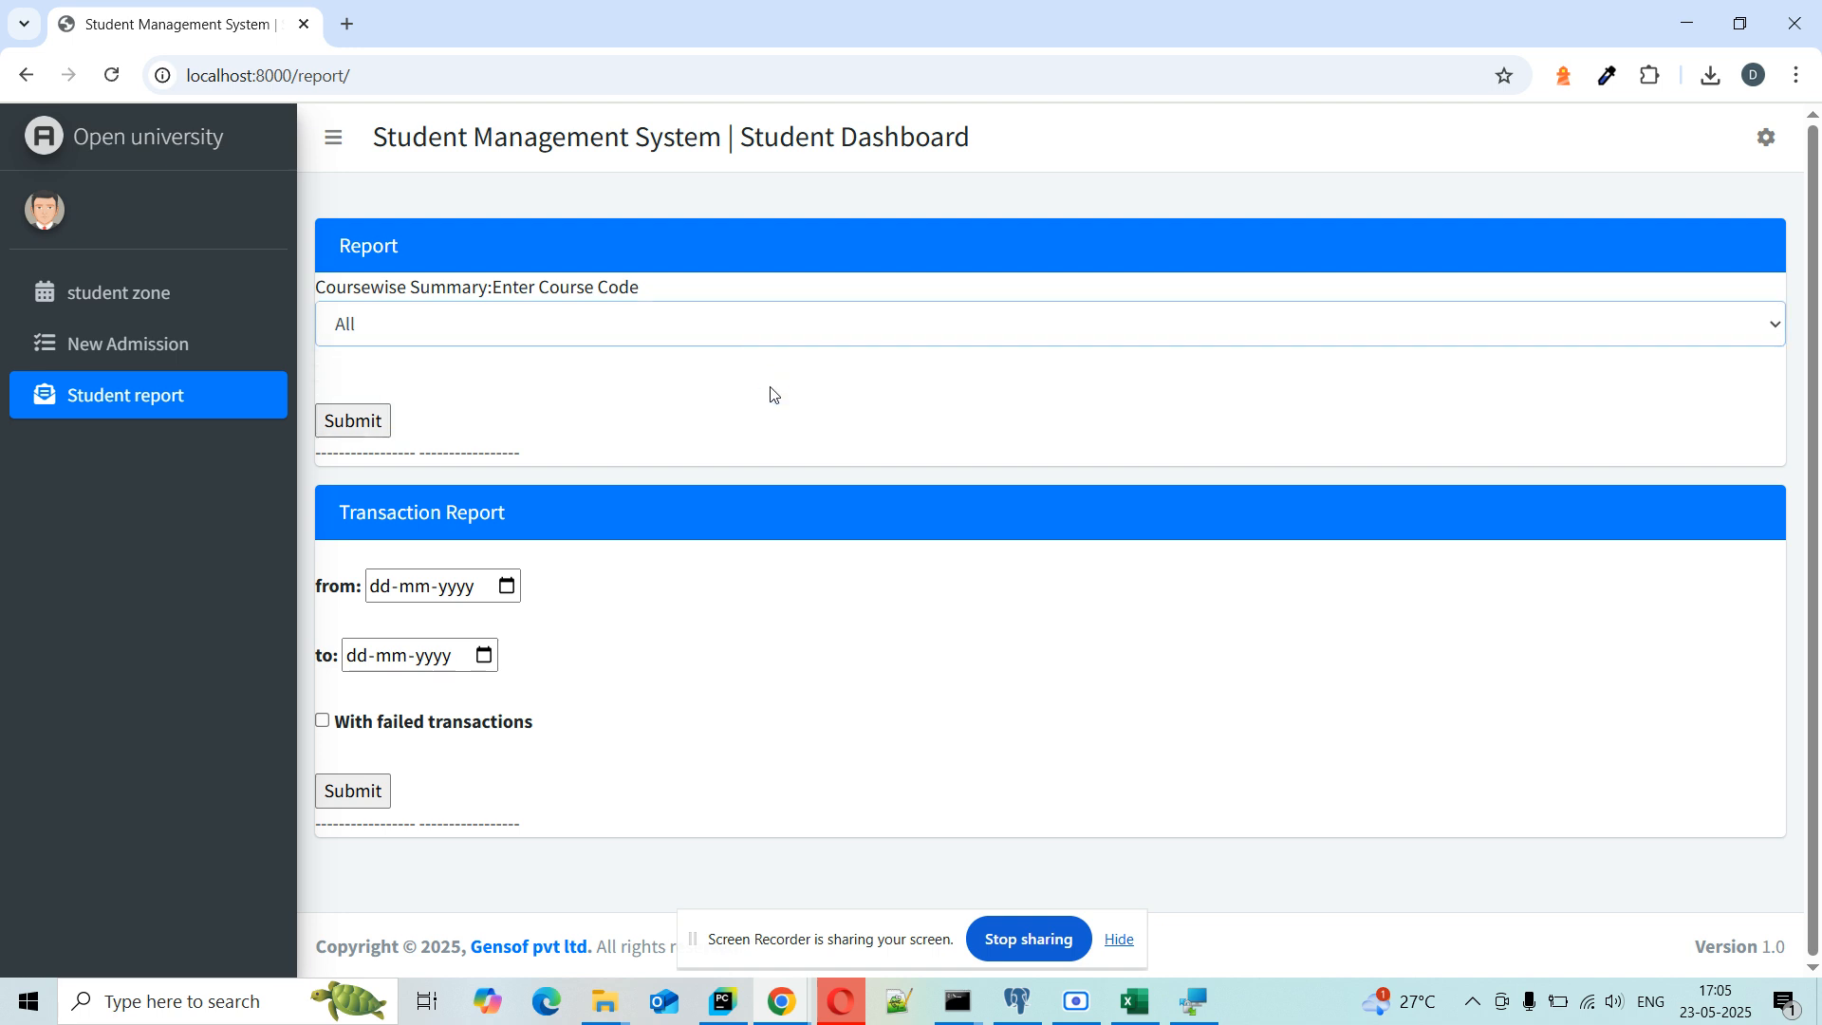
left_click(743, 338)
left_click(743, 337)
left_click(720, 339)
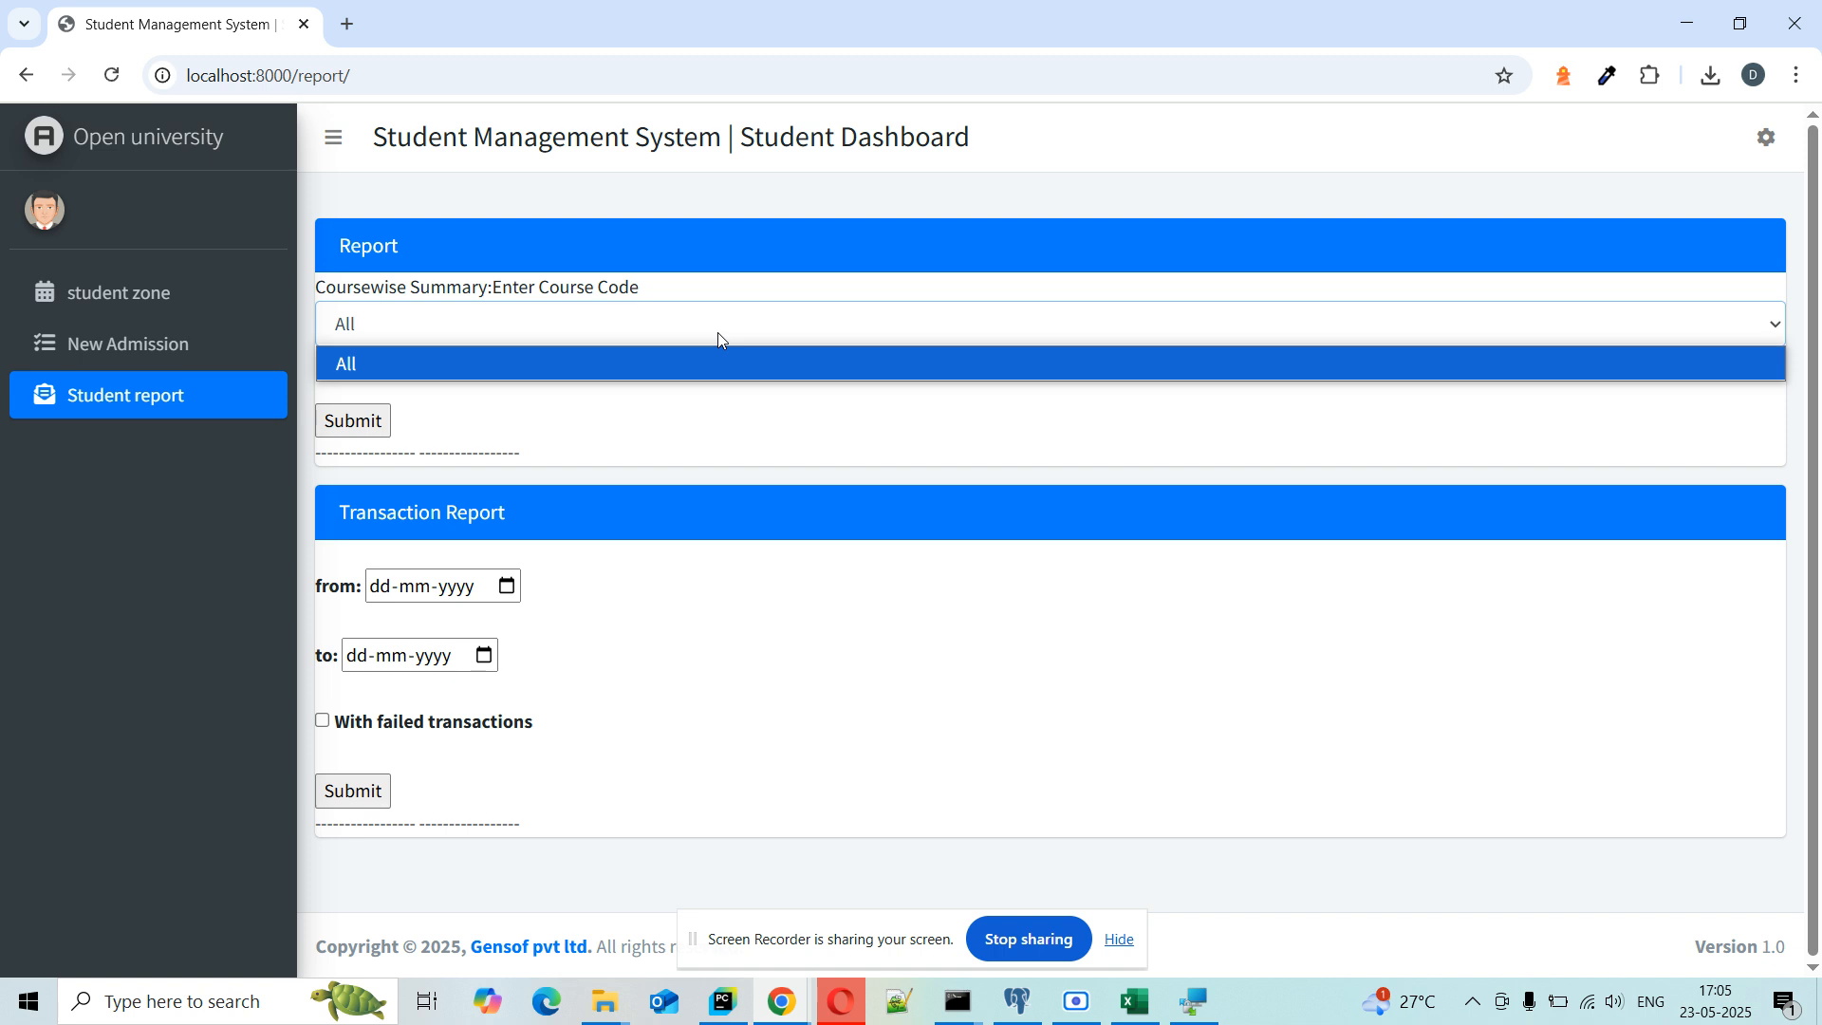
left_click(719, 336)
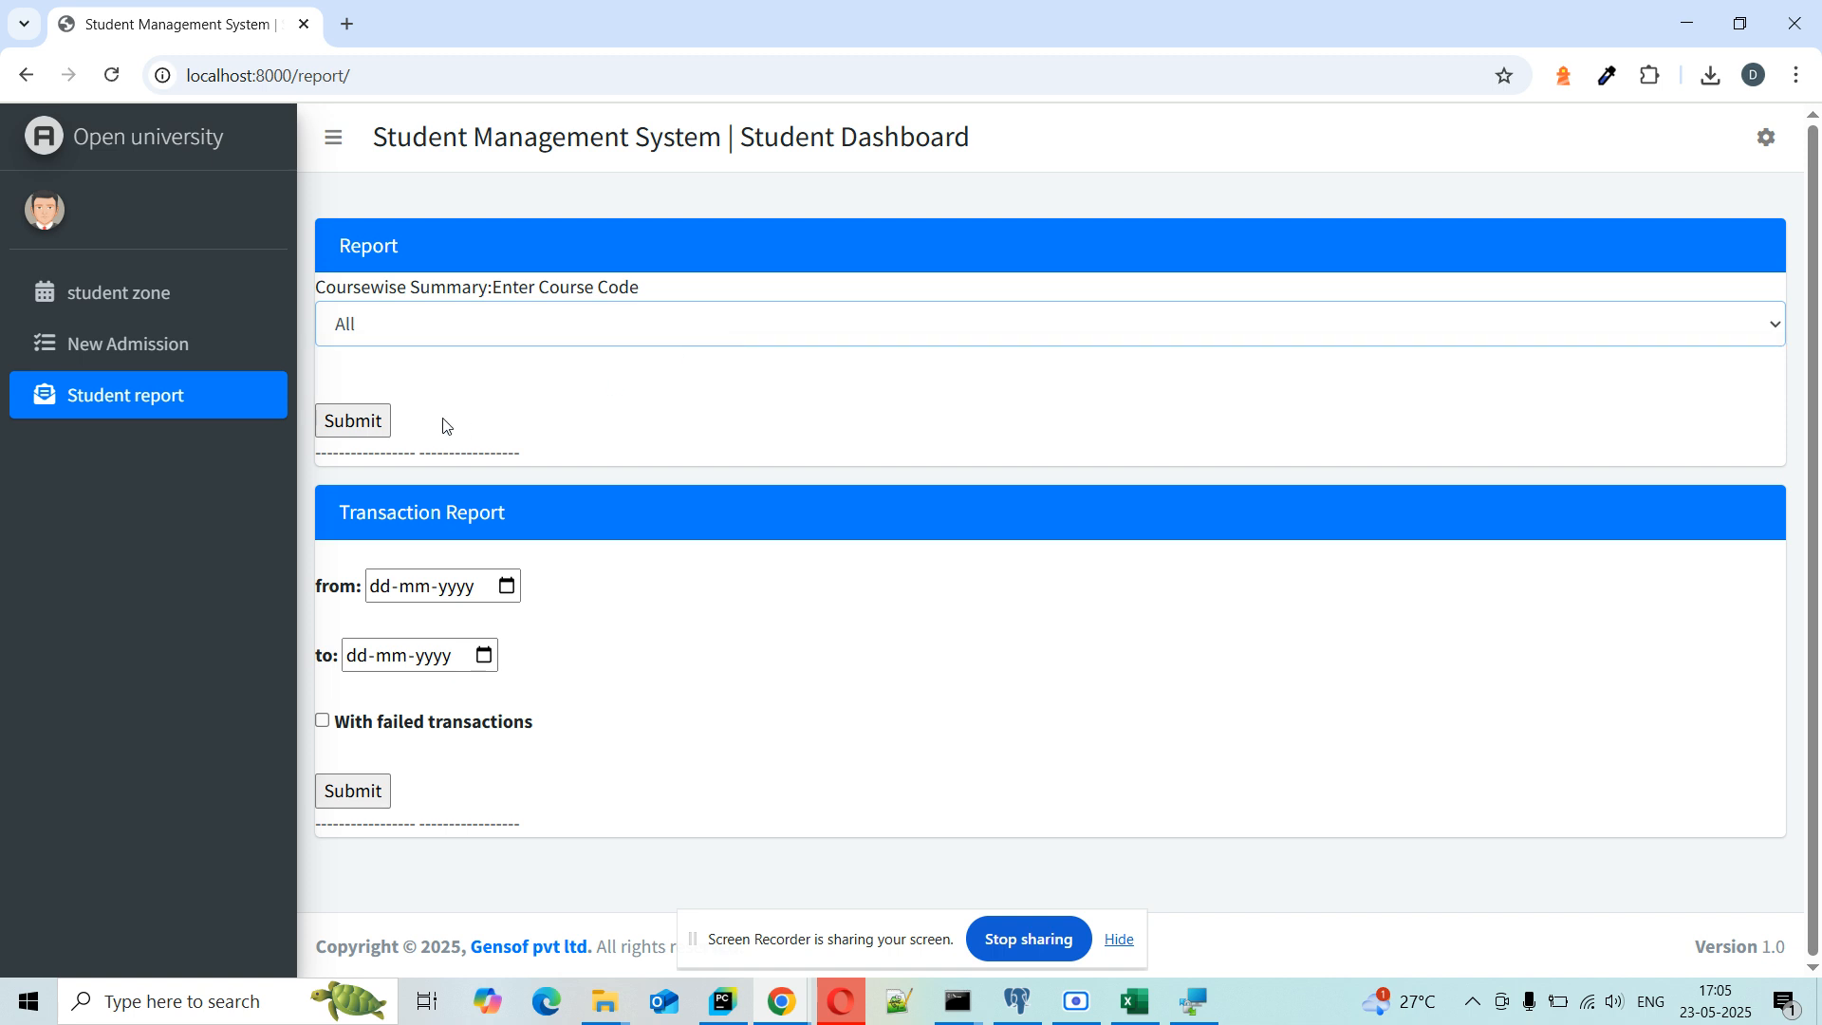
left_click(365, 435)
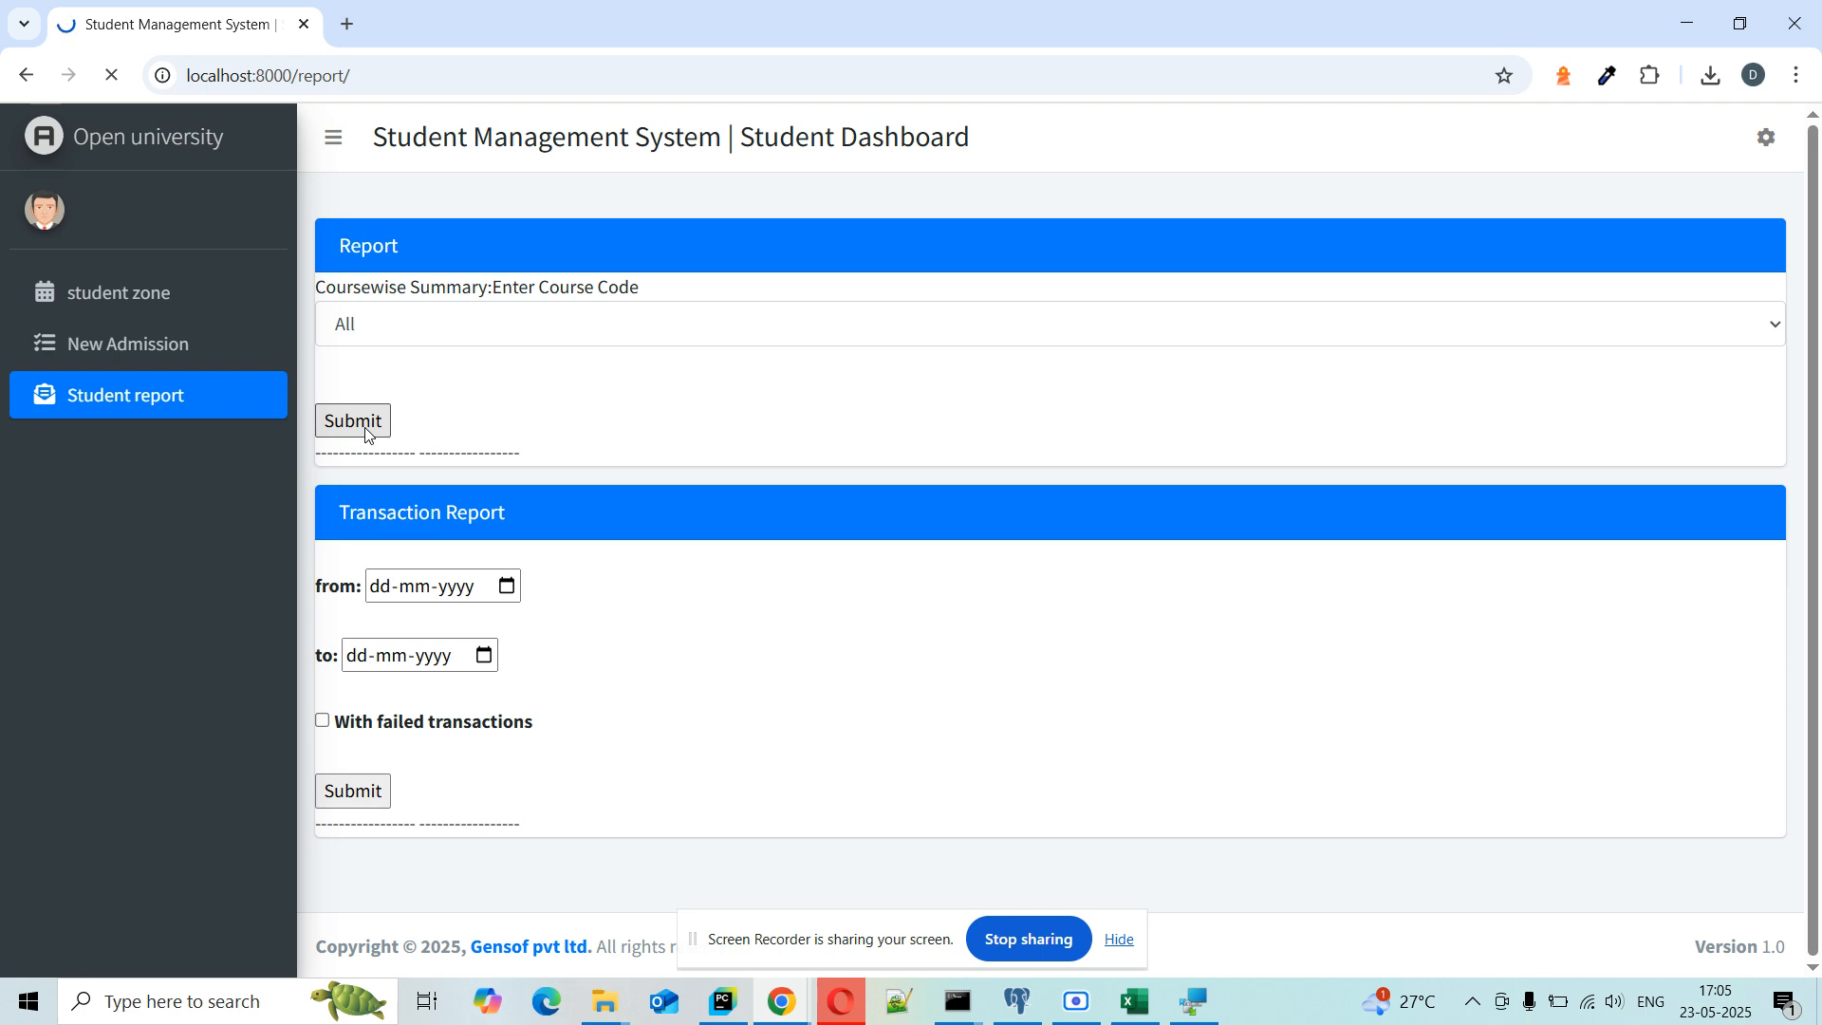
Step: Open the downloaded studentdetails xlsx file from Chrome's downloads list
left_click(1729, 77)
mouse_move(1595, 143)
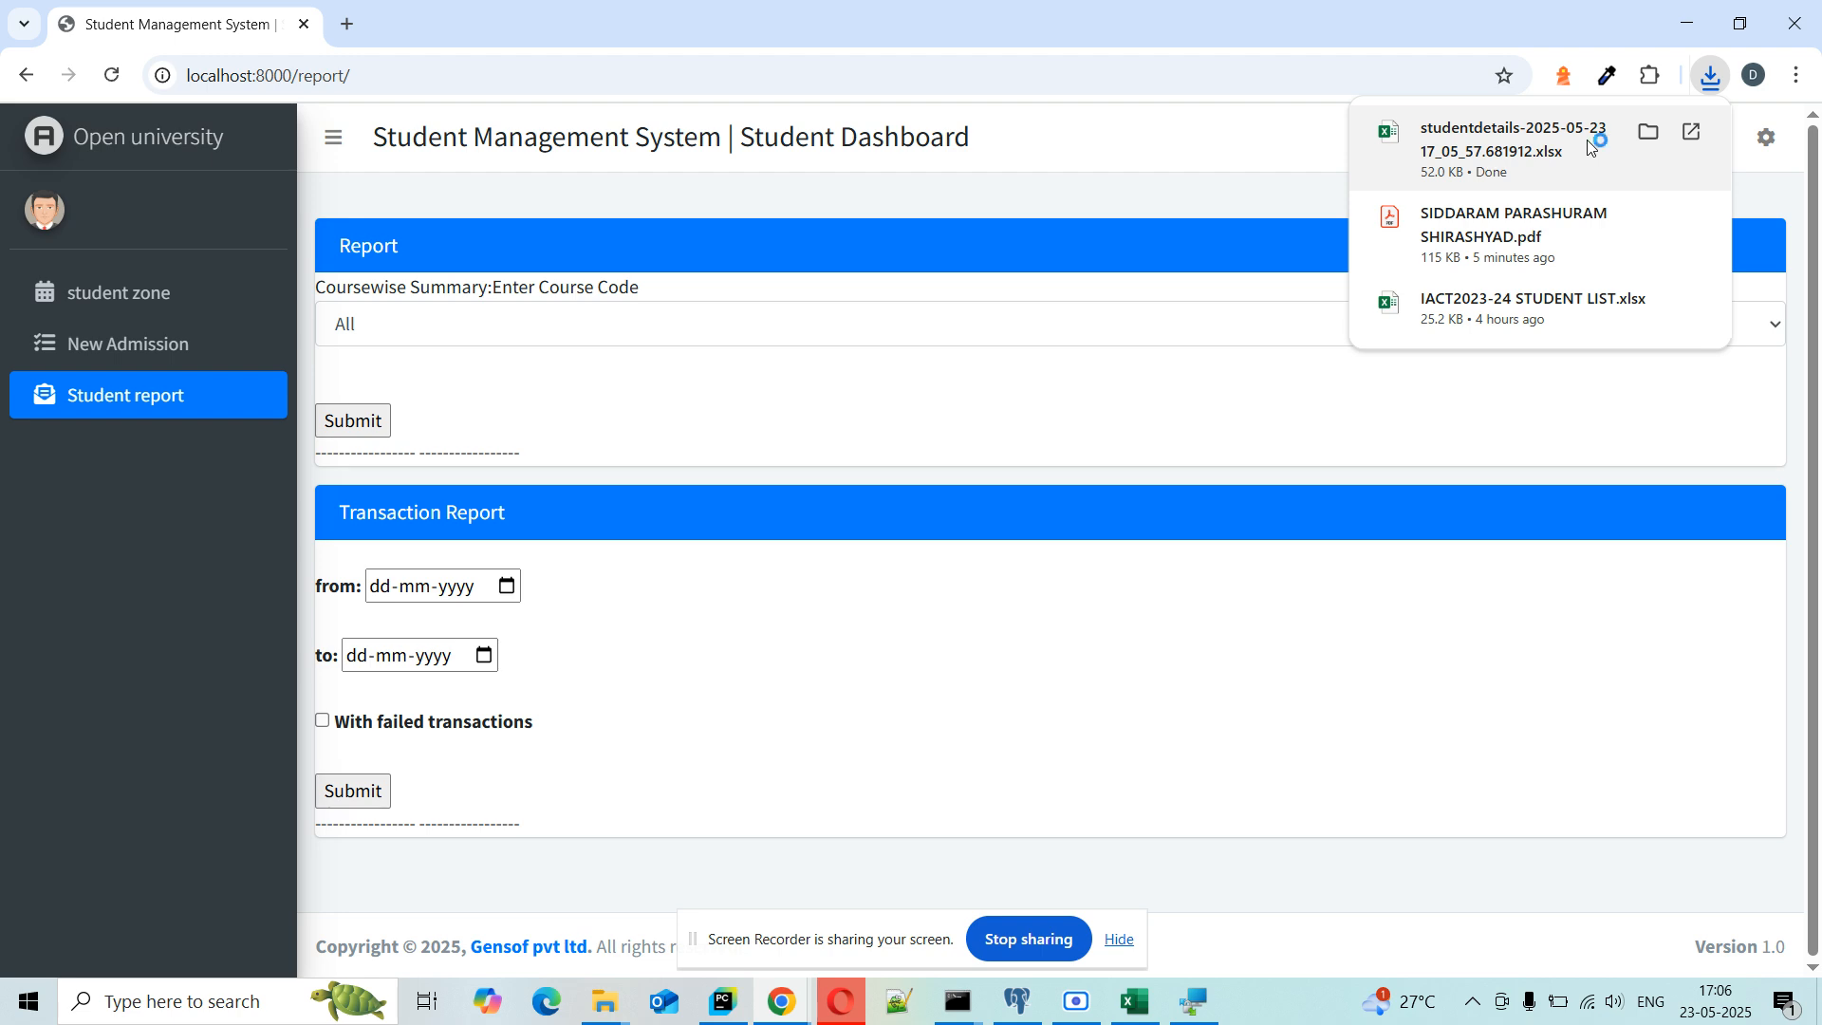
left_click(1588, 147)
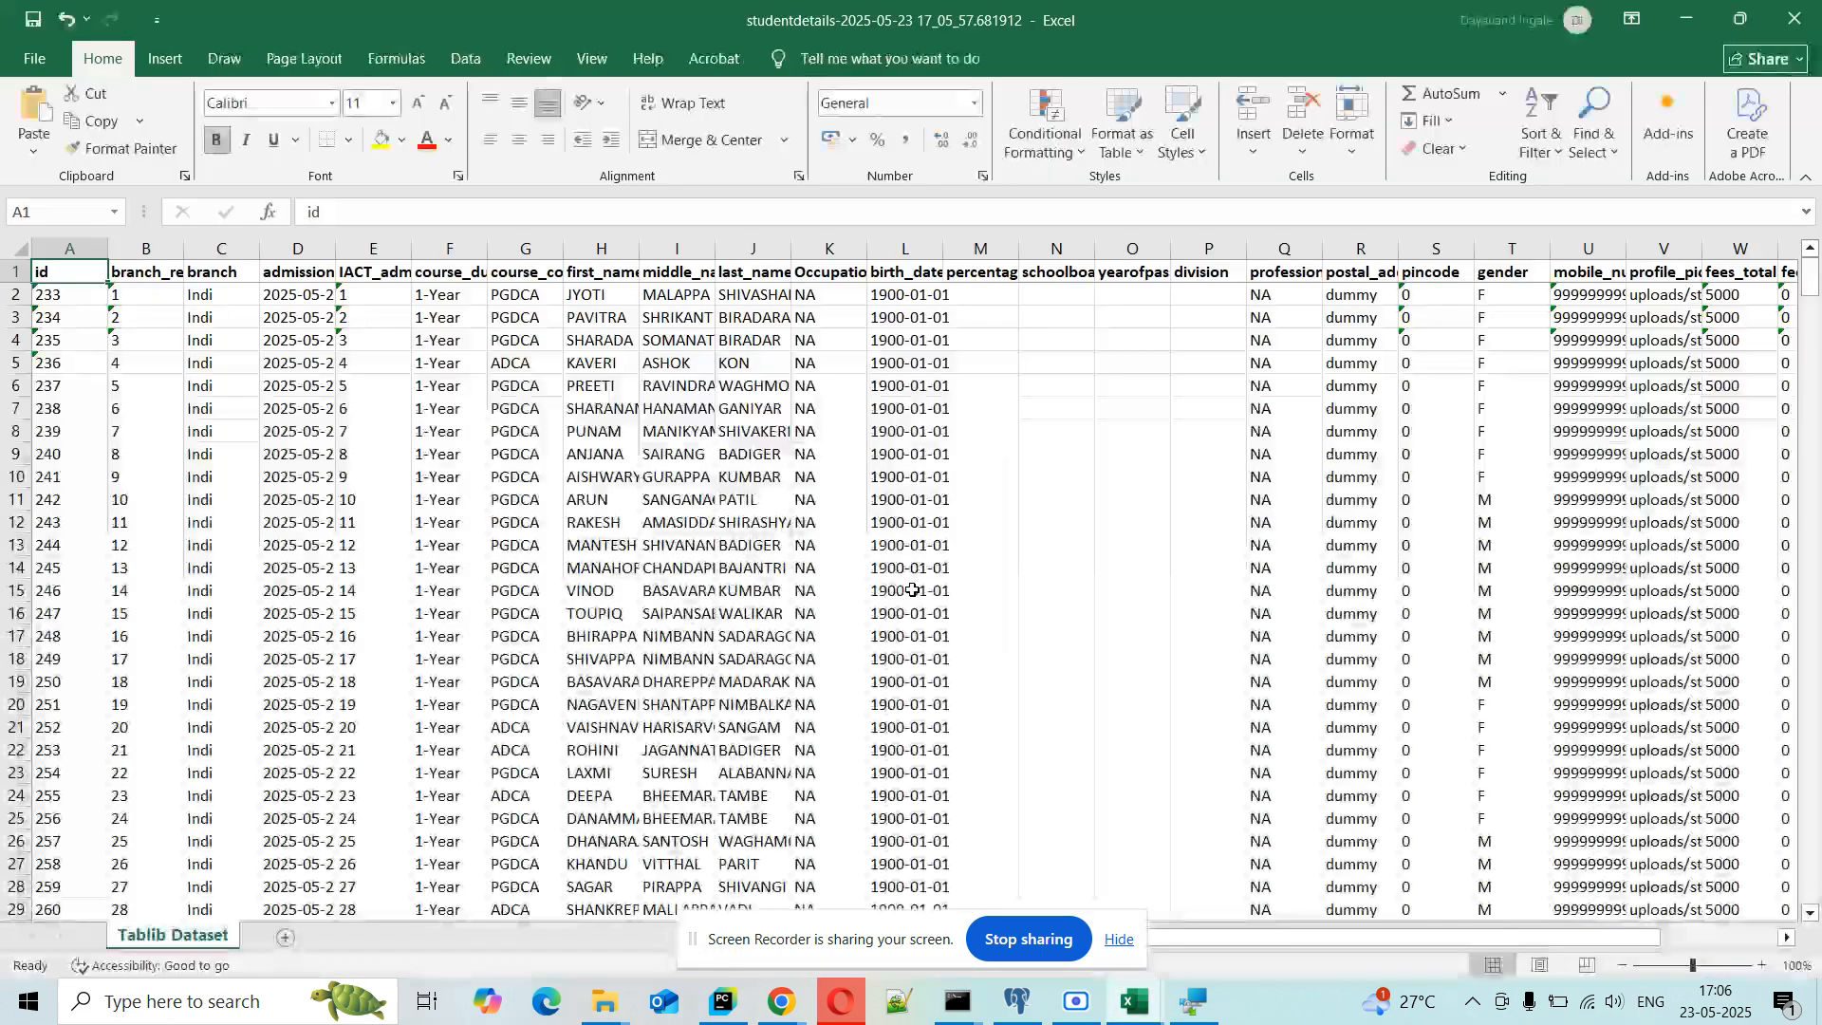
Step: Scroll across and down the studentdetails sheet to review the exported student rows
scroll(912, 591, "right", 6)
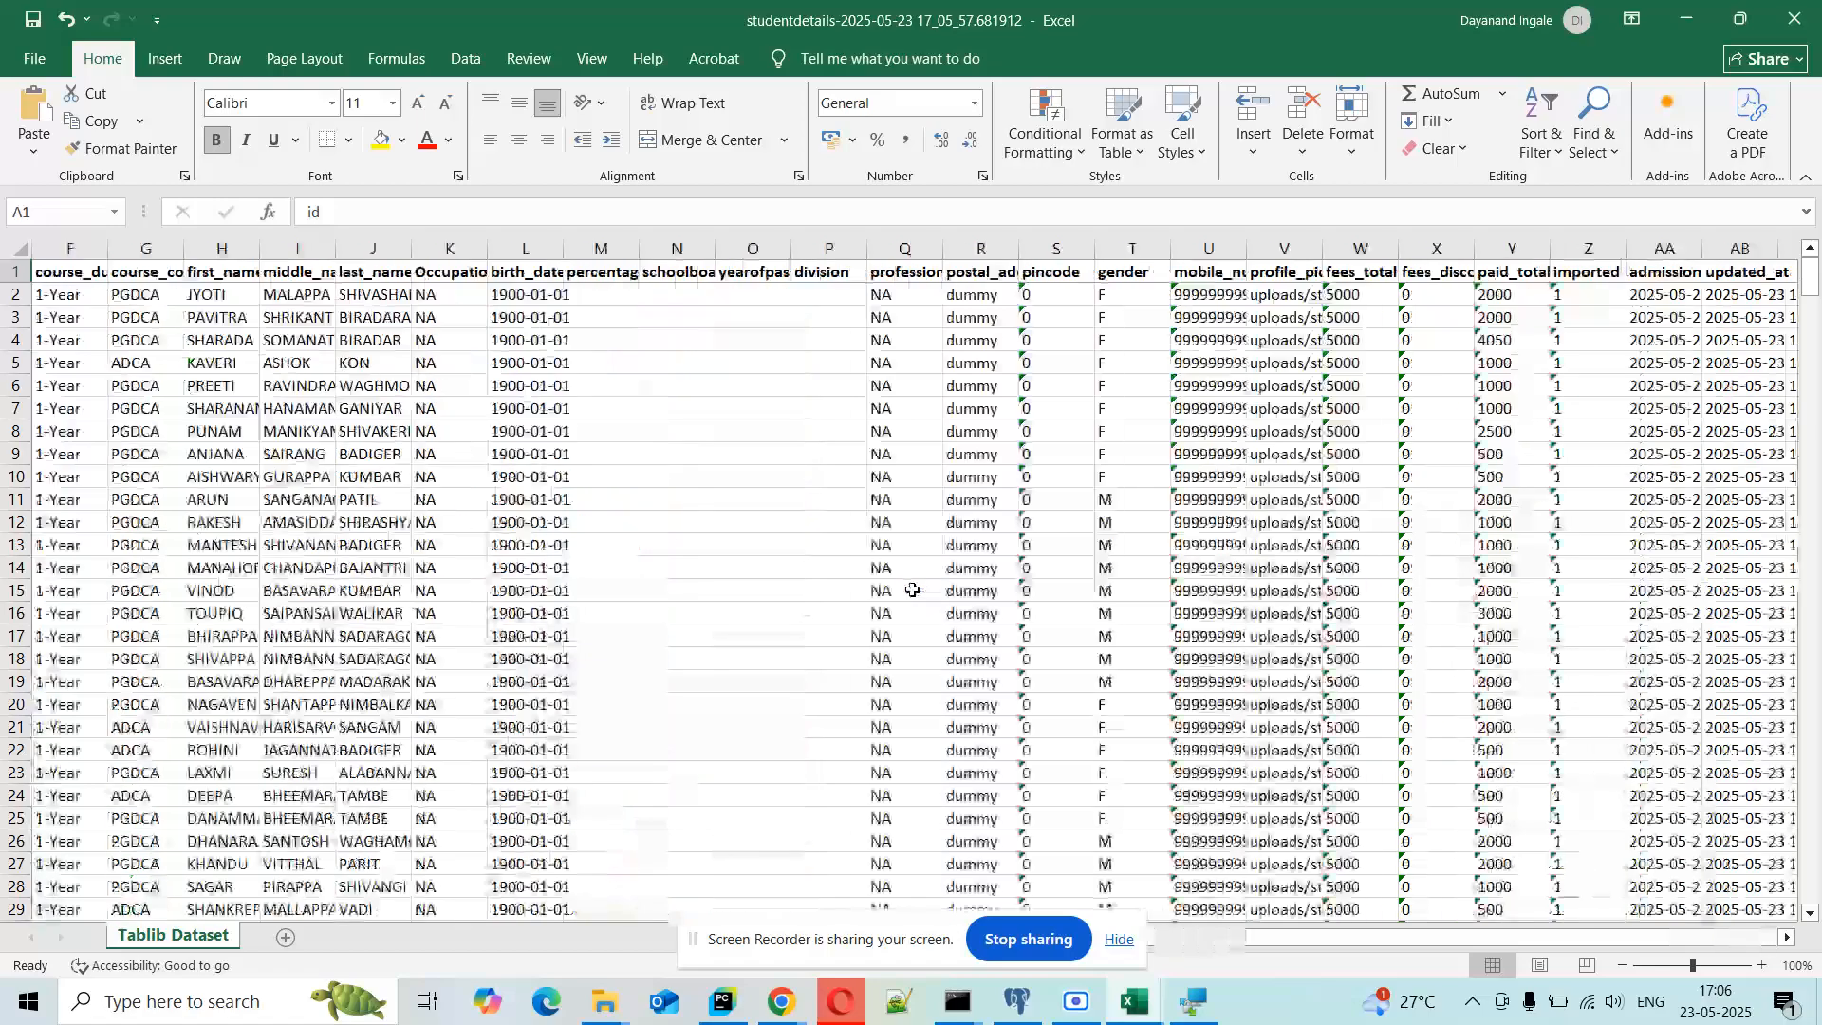
scroll(912, 590, "right", 3)
scroll(914, 584, "left", 15)
scroll(917, 575, "down", 3)
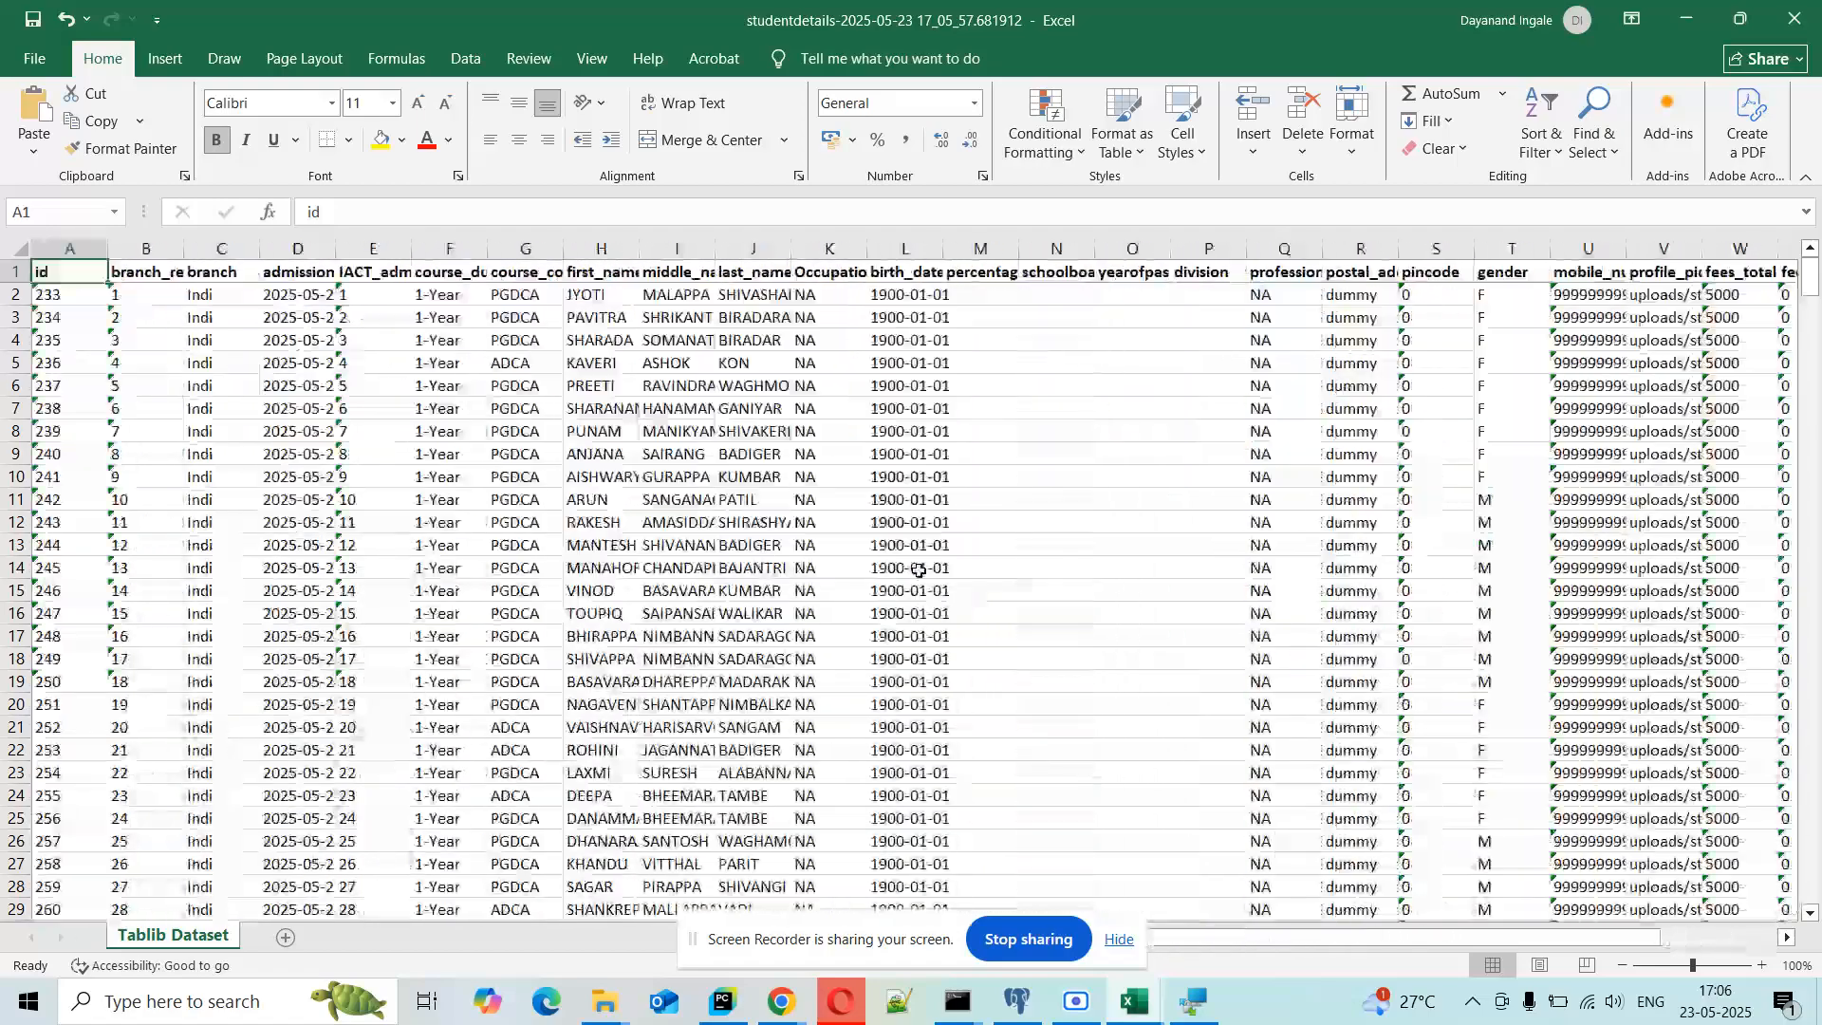
scroll(918, 569, "down", 3)
left_click_drag(1810, 302, 1815, 873)
scroll(1232, 487, "right", 6)
scroll(937, 398, "left", 2)
Step: Check the last_name column heading, then close studentdetails and the IACT2023-24 STUDENT LIST workbook
left_click(519, 270)
key("Left")
key("Left")
key("Left")
key("Left")
key("Left")
key("Left")
key("Left")
key("Left")
key("Left")
key("Left")
key("Left")
key("Left")
key("Left")
key("Left")
key("Left")
key("Left")
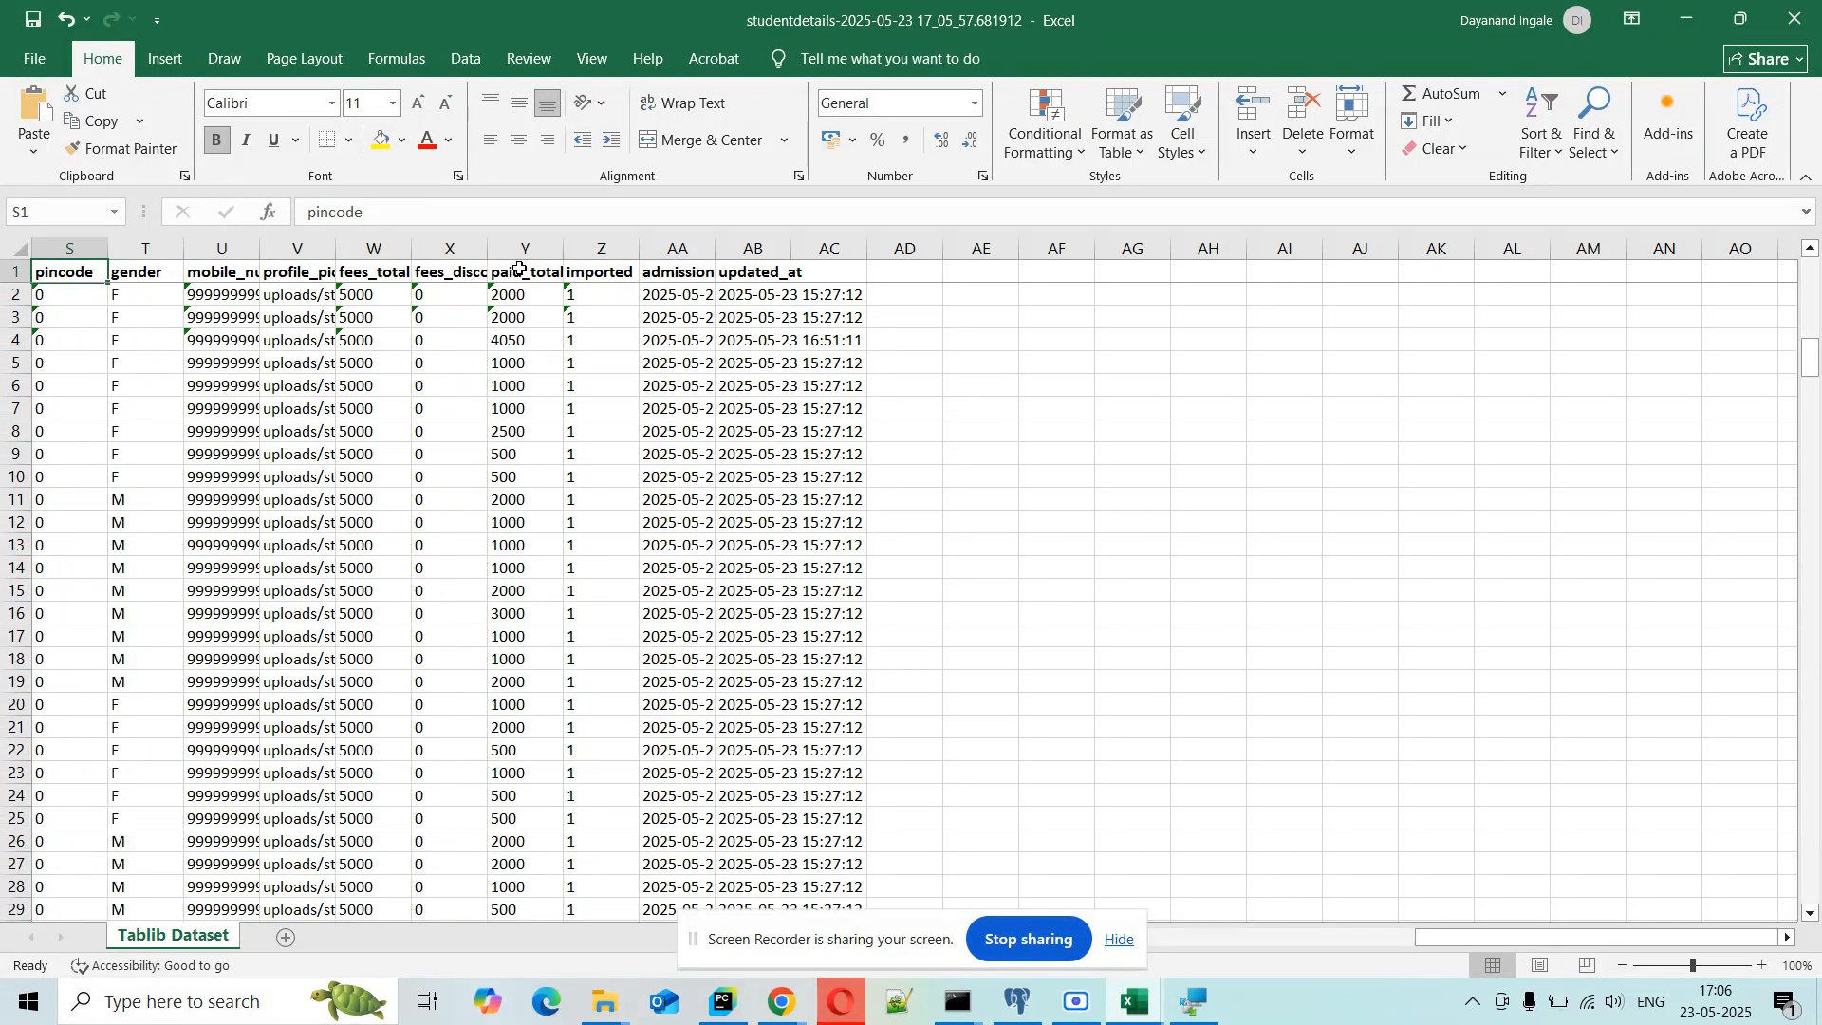
key("Left")
key("Left")
key("Left")
key("Left")
key("Left")
key("Left")
key("Left")
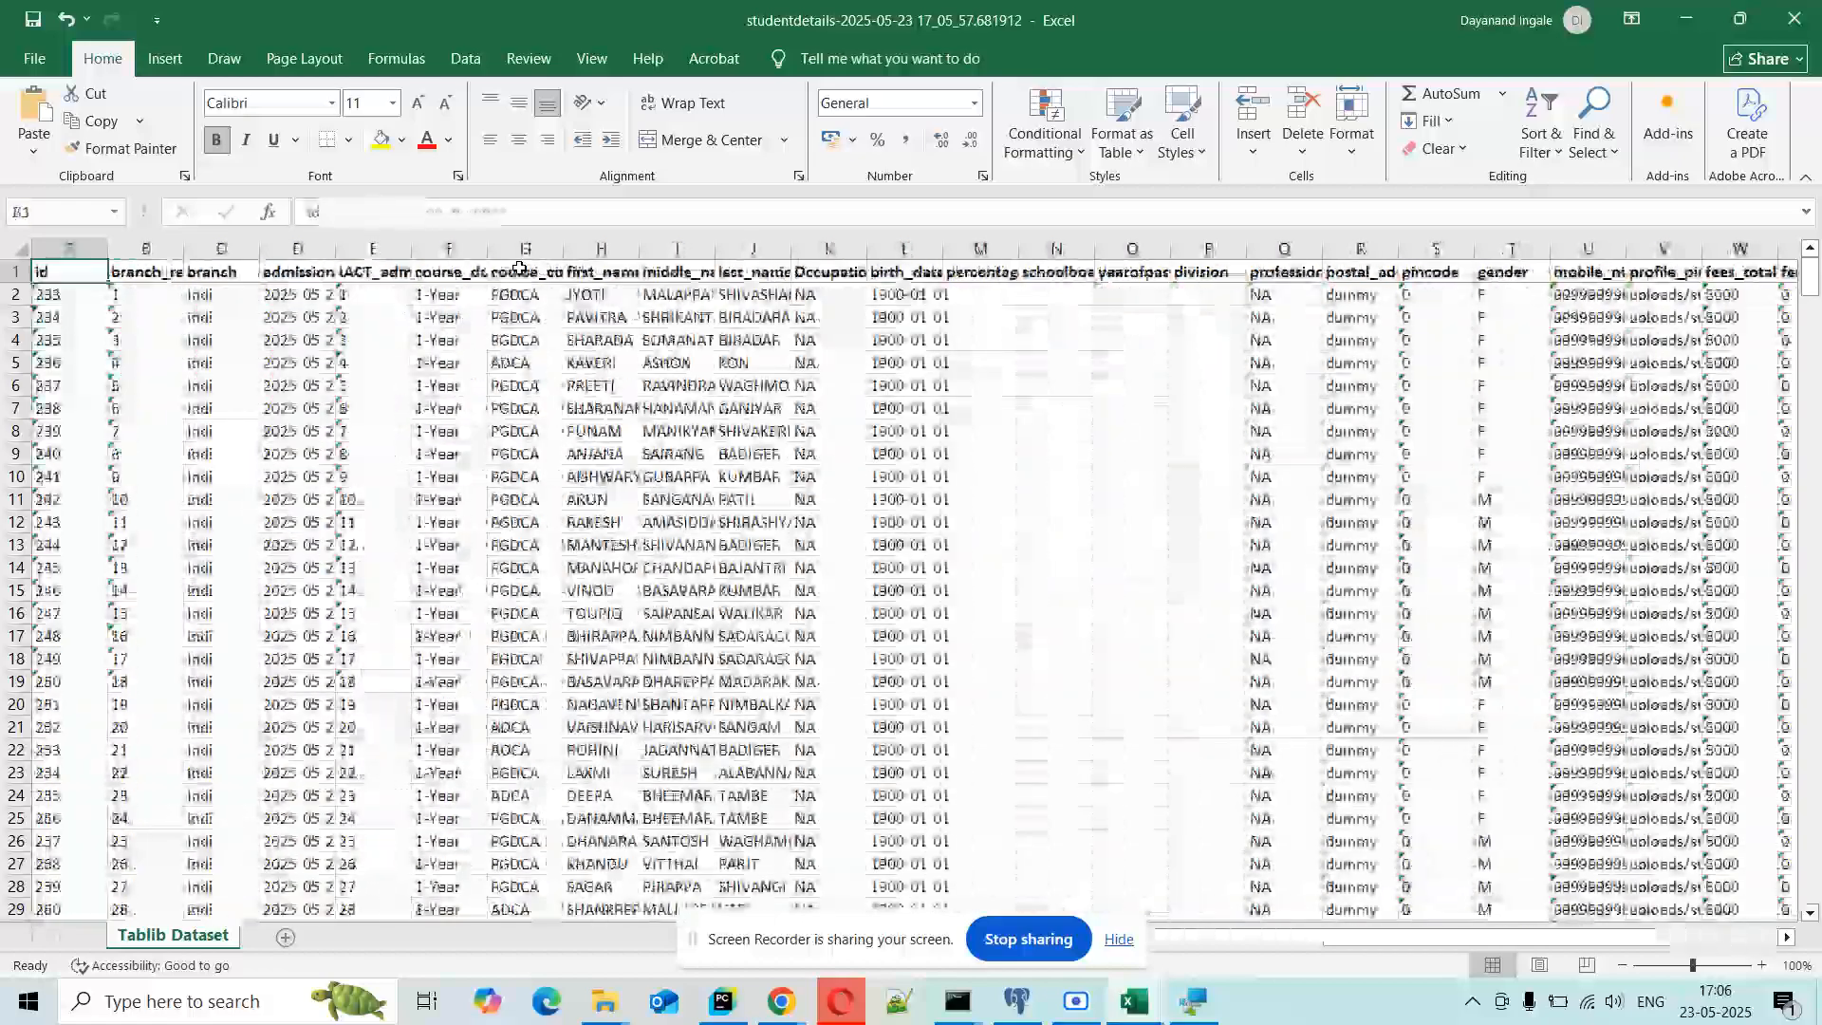
left_click(1819, 11)
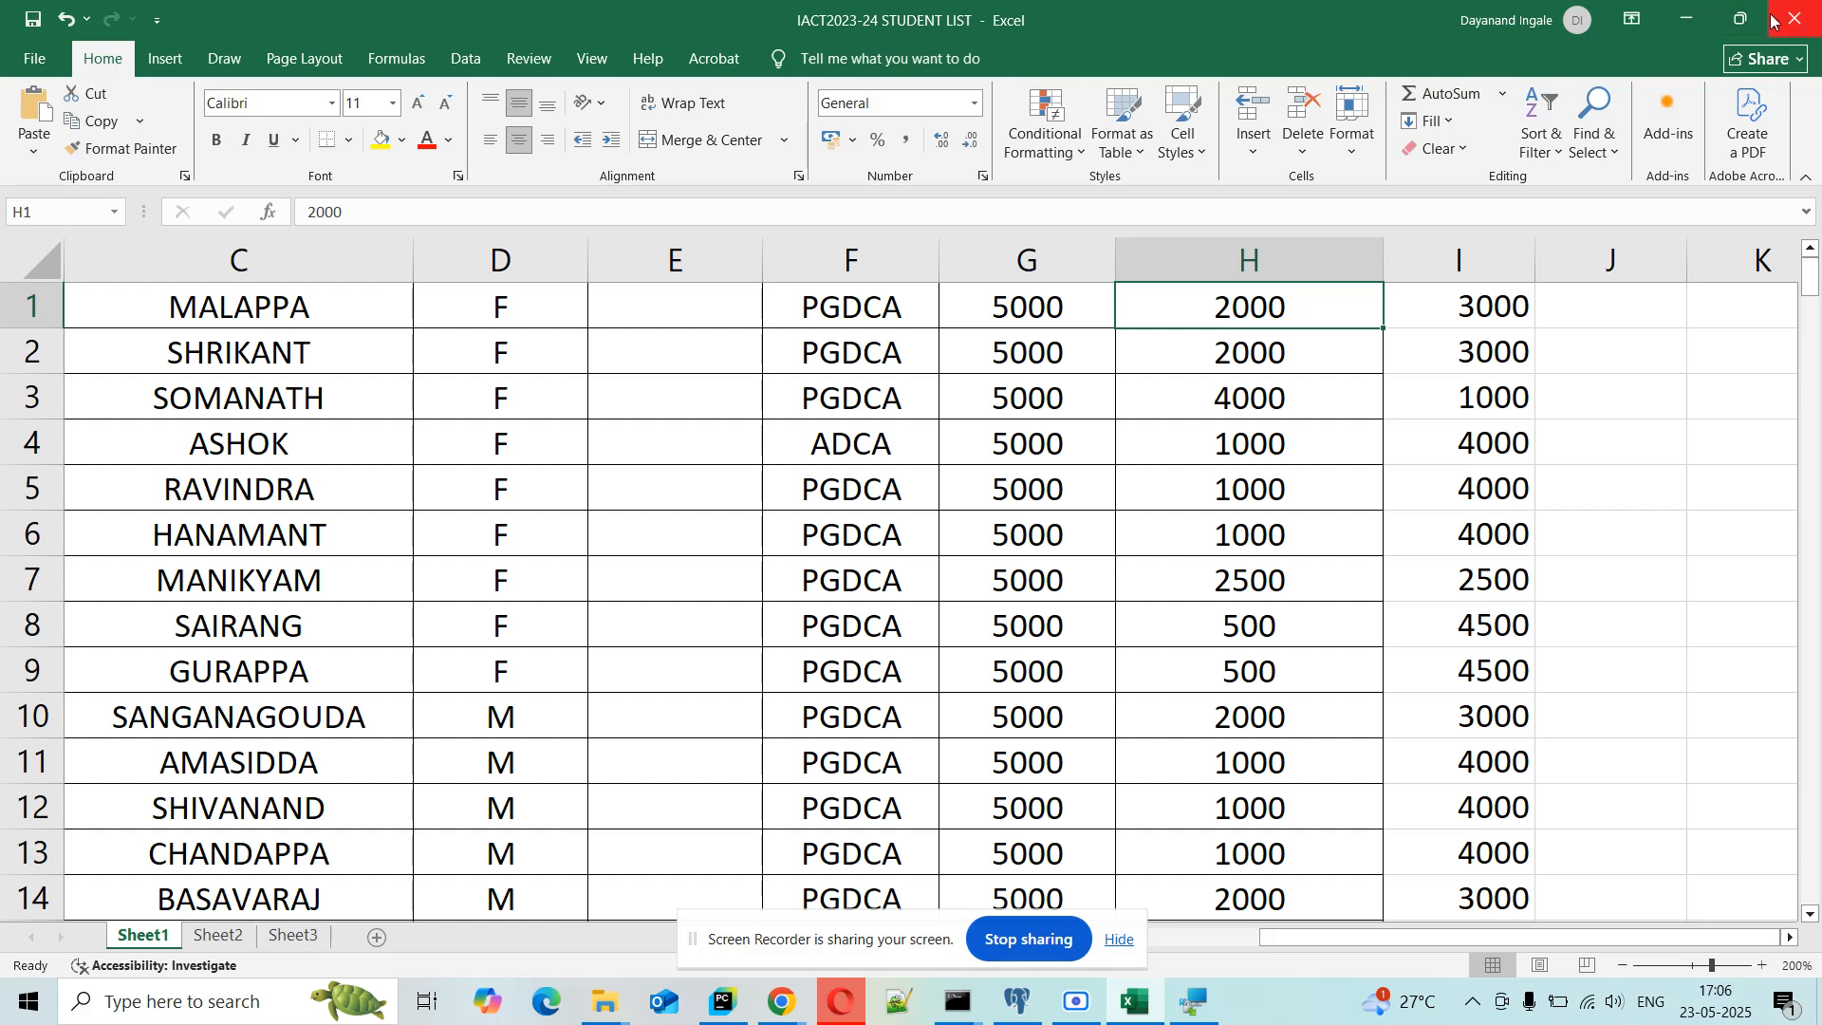
left_click(1795, 19)
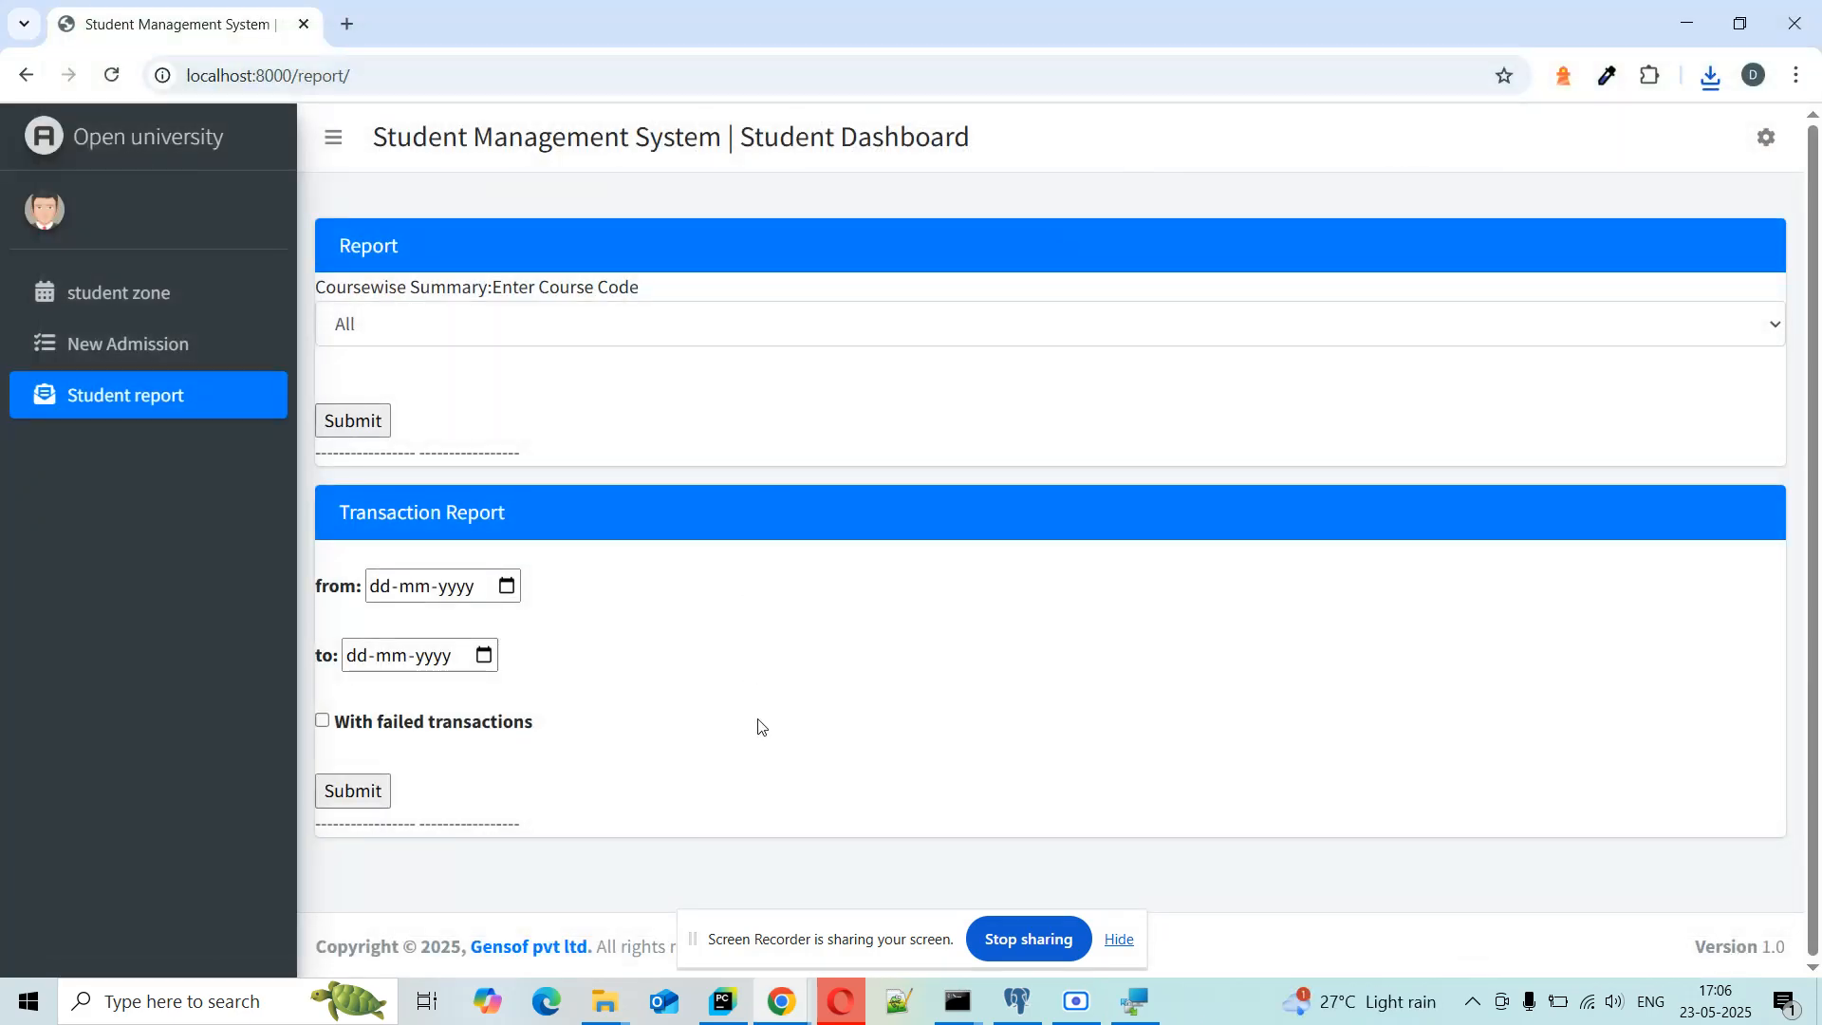
Step: Export the 21-05-2025 to 23-05-2025 transaction report and open the transactiondetails xlsx
left_click(505, 587)
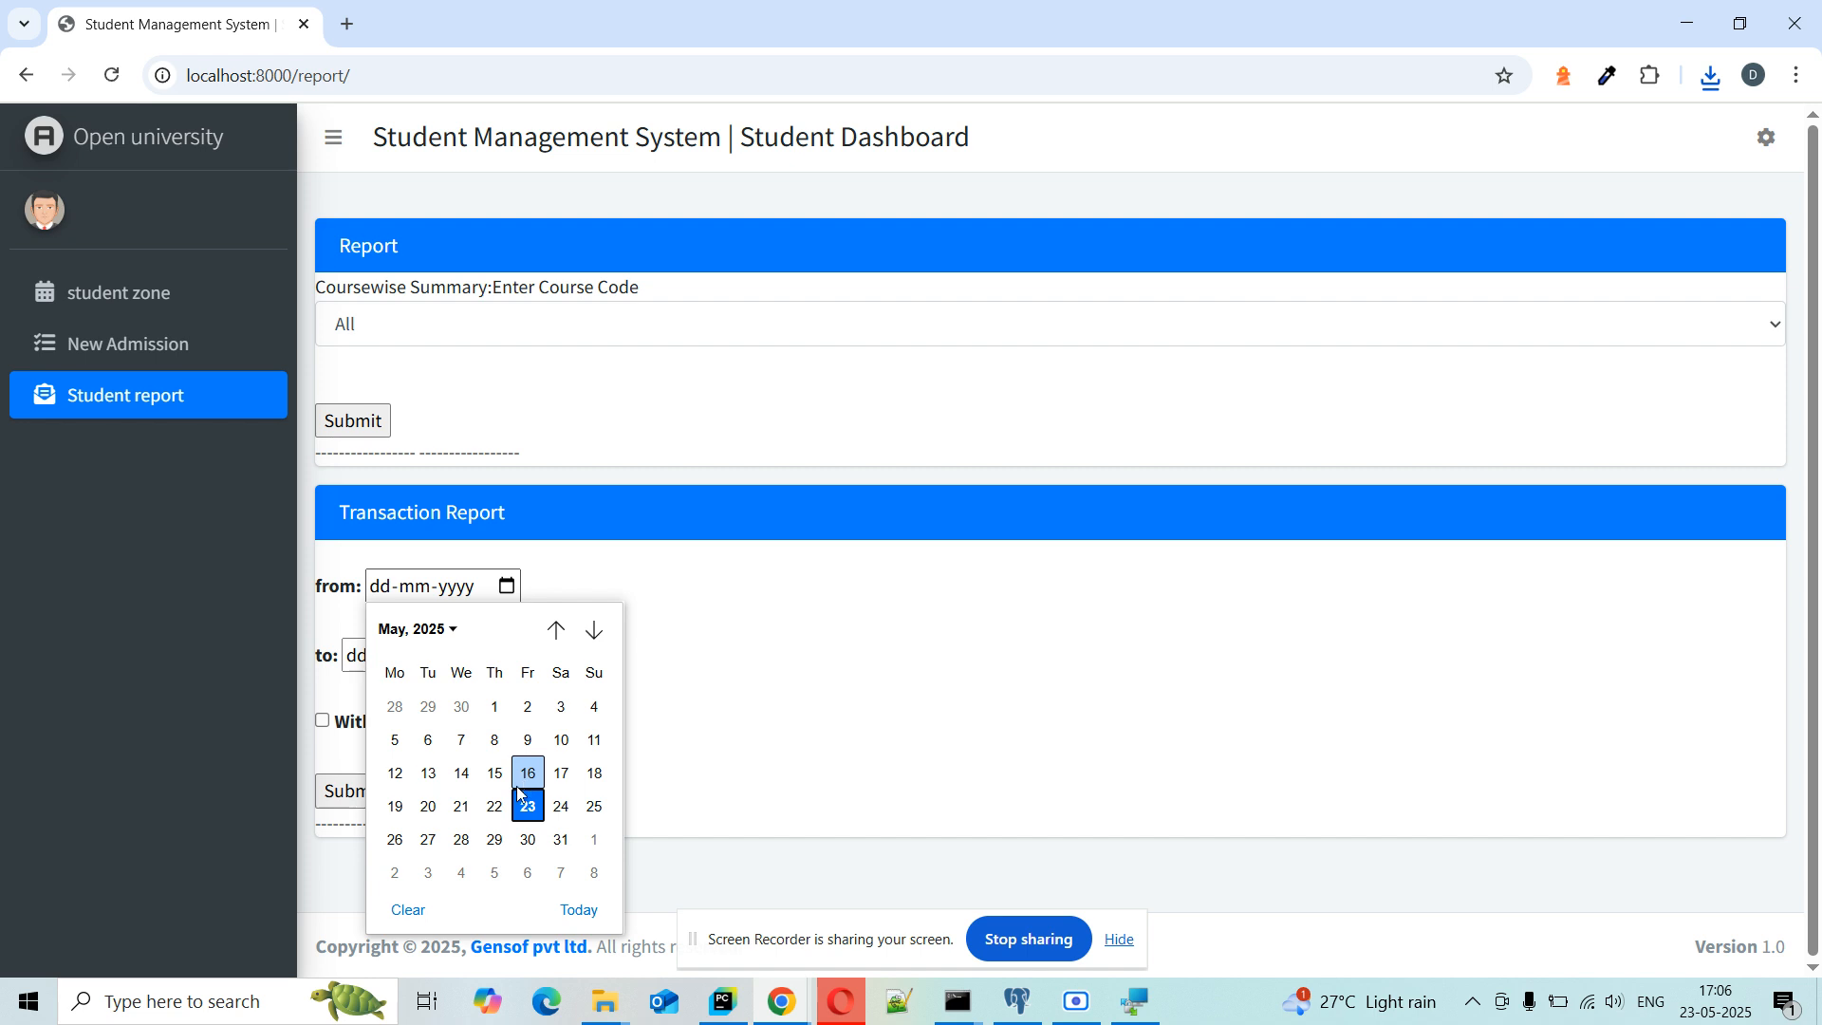
left_click(461, 806)
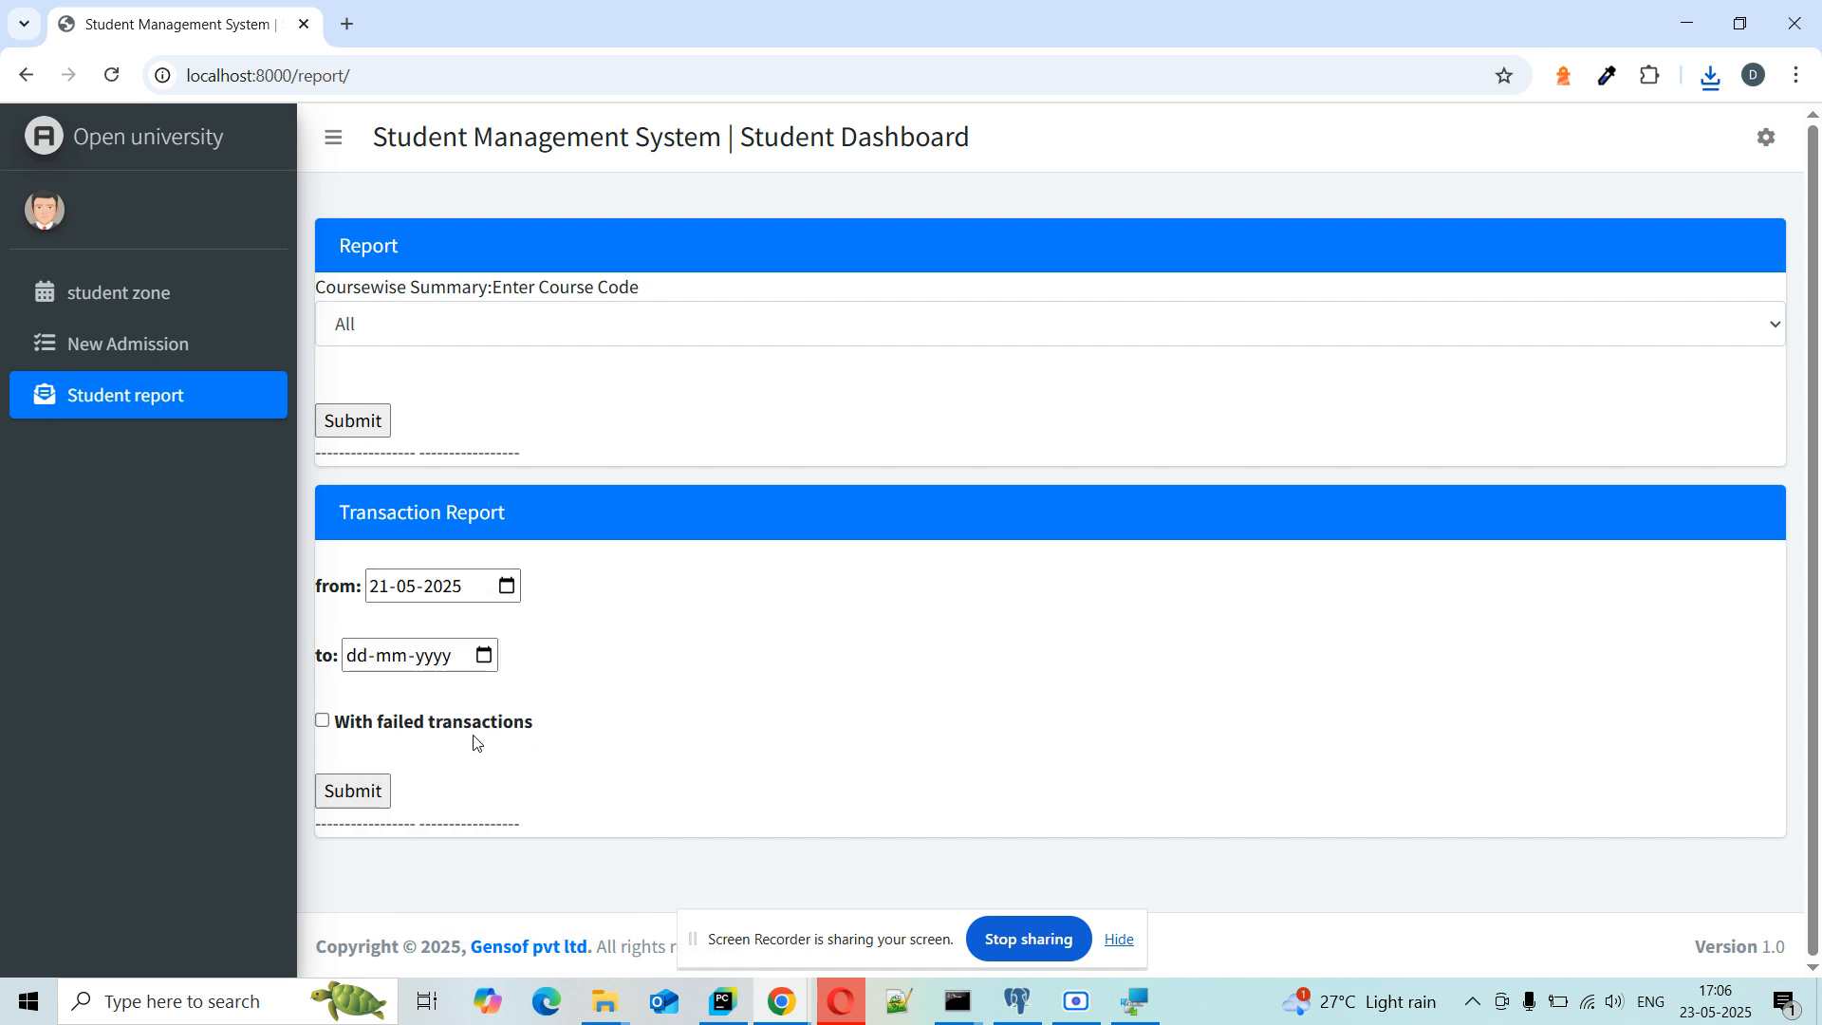
left_click(484, 657)
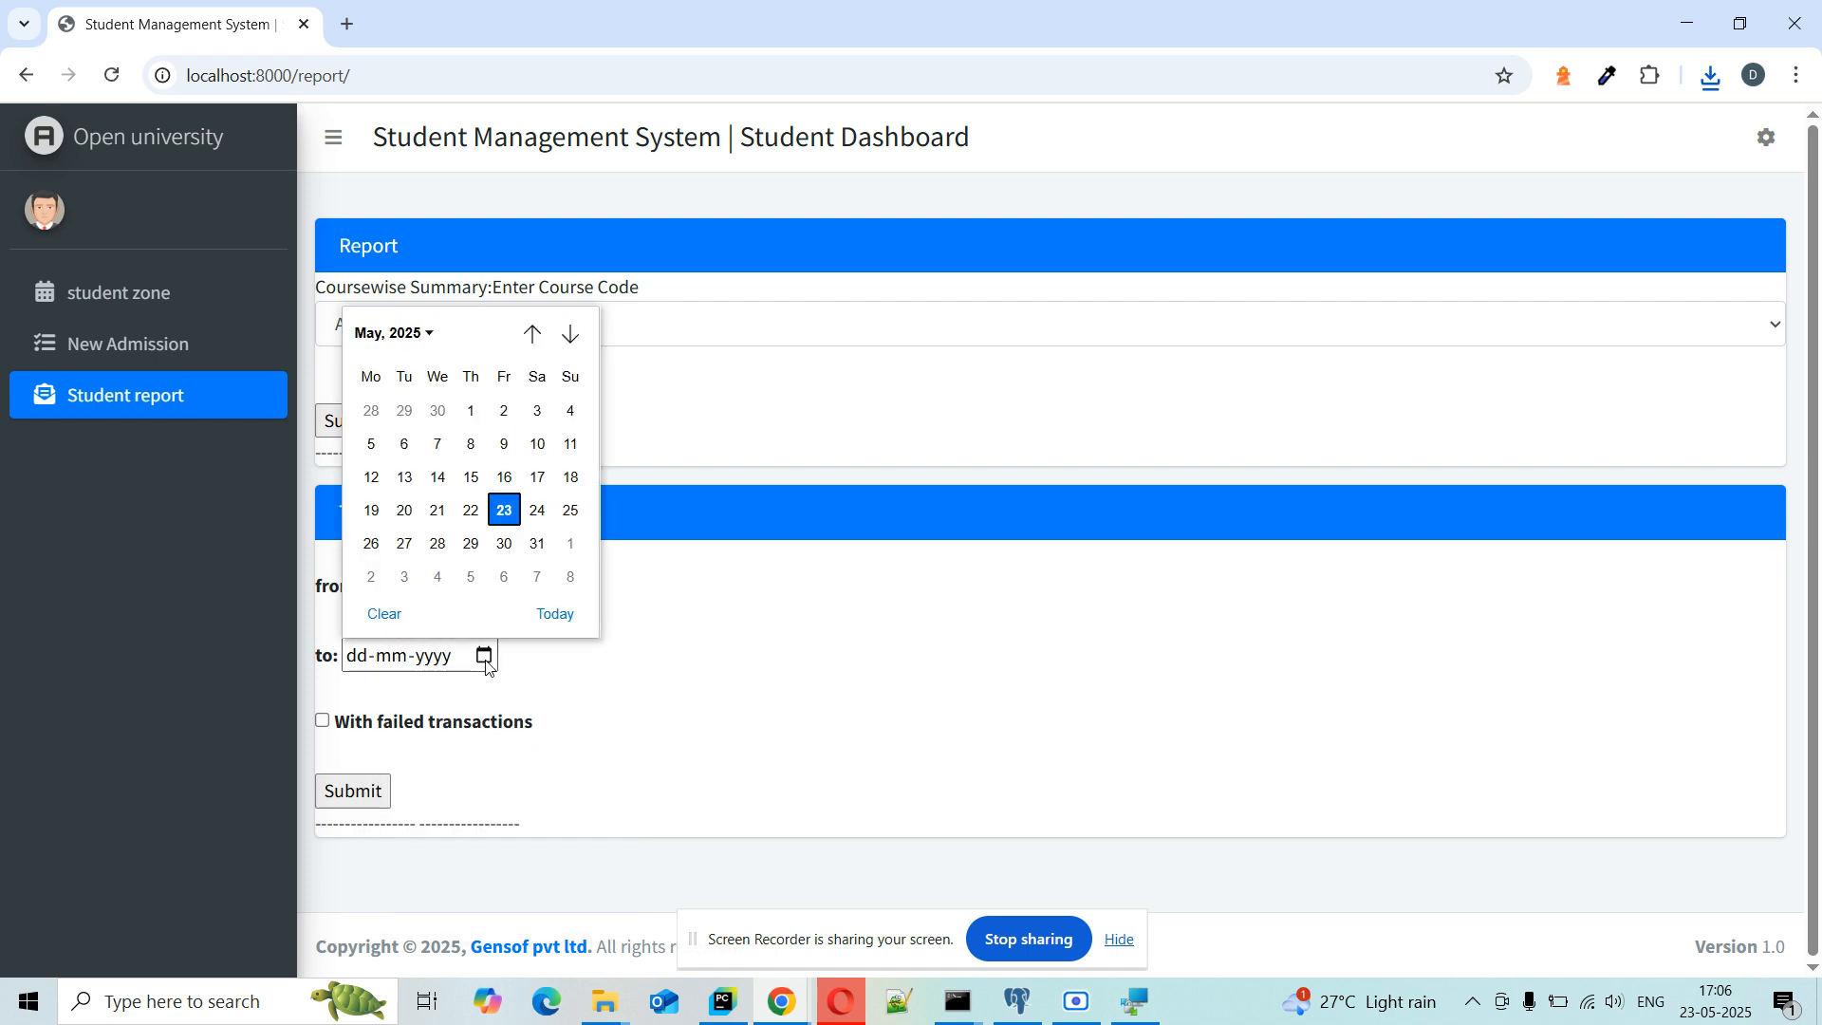
left_click(510, 517)
left_click(368, 800)
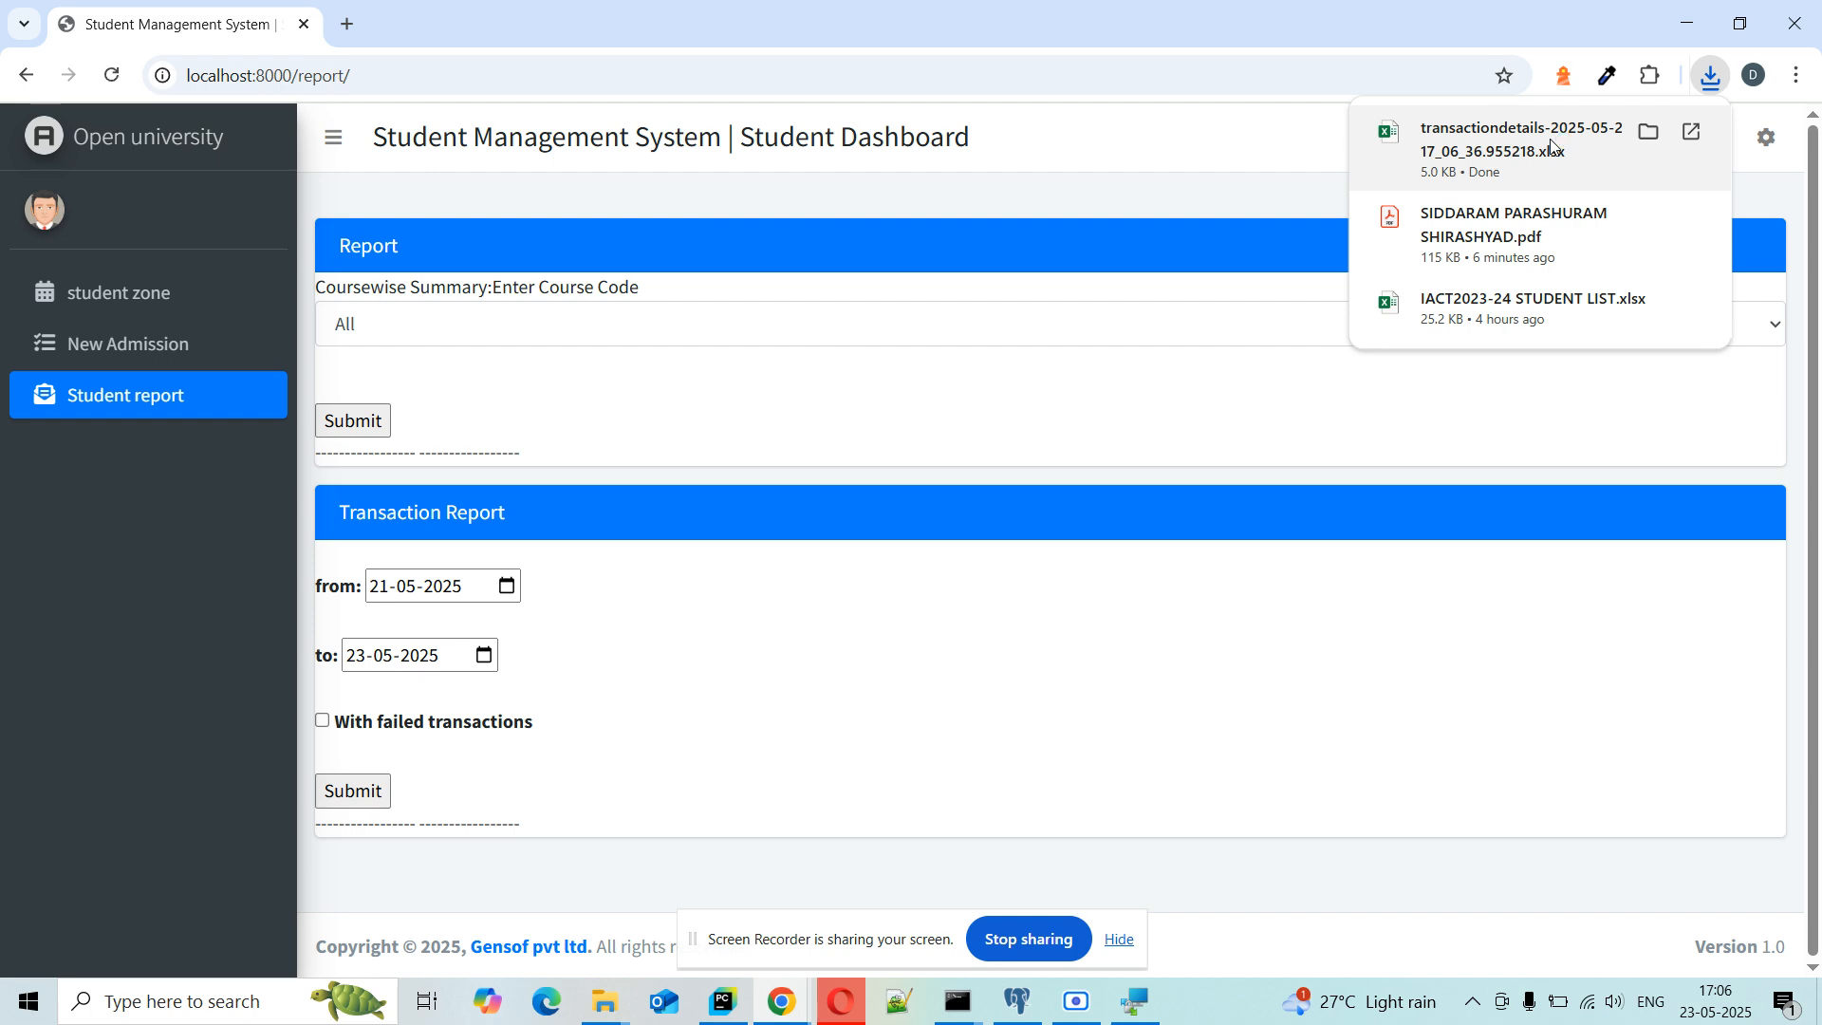
left_click(1553, 147)
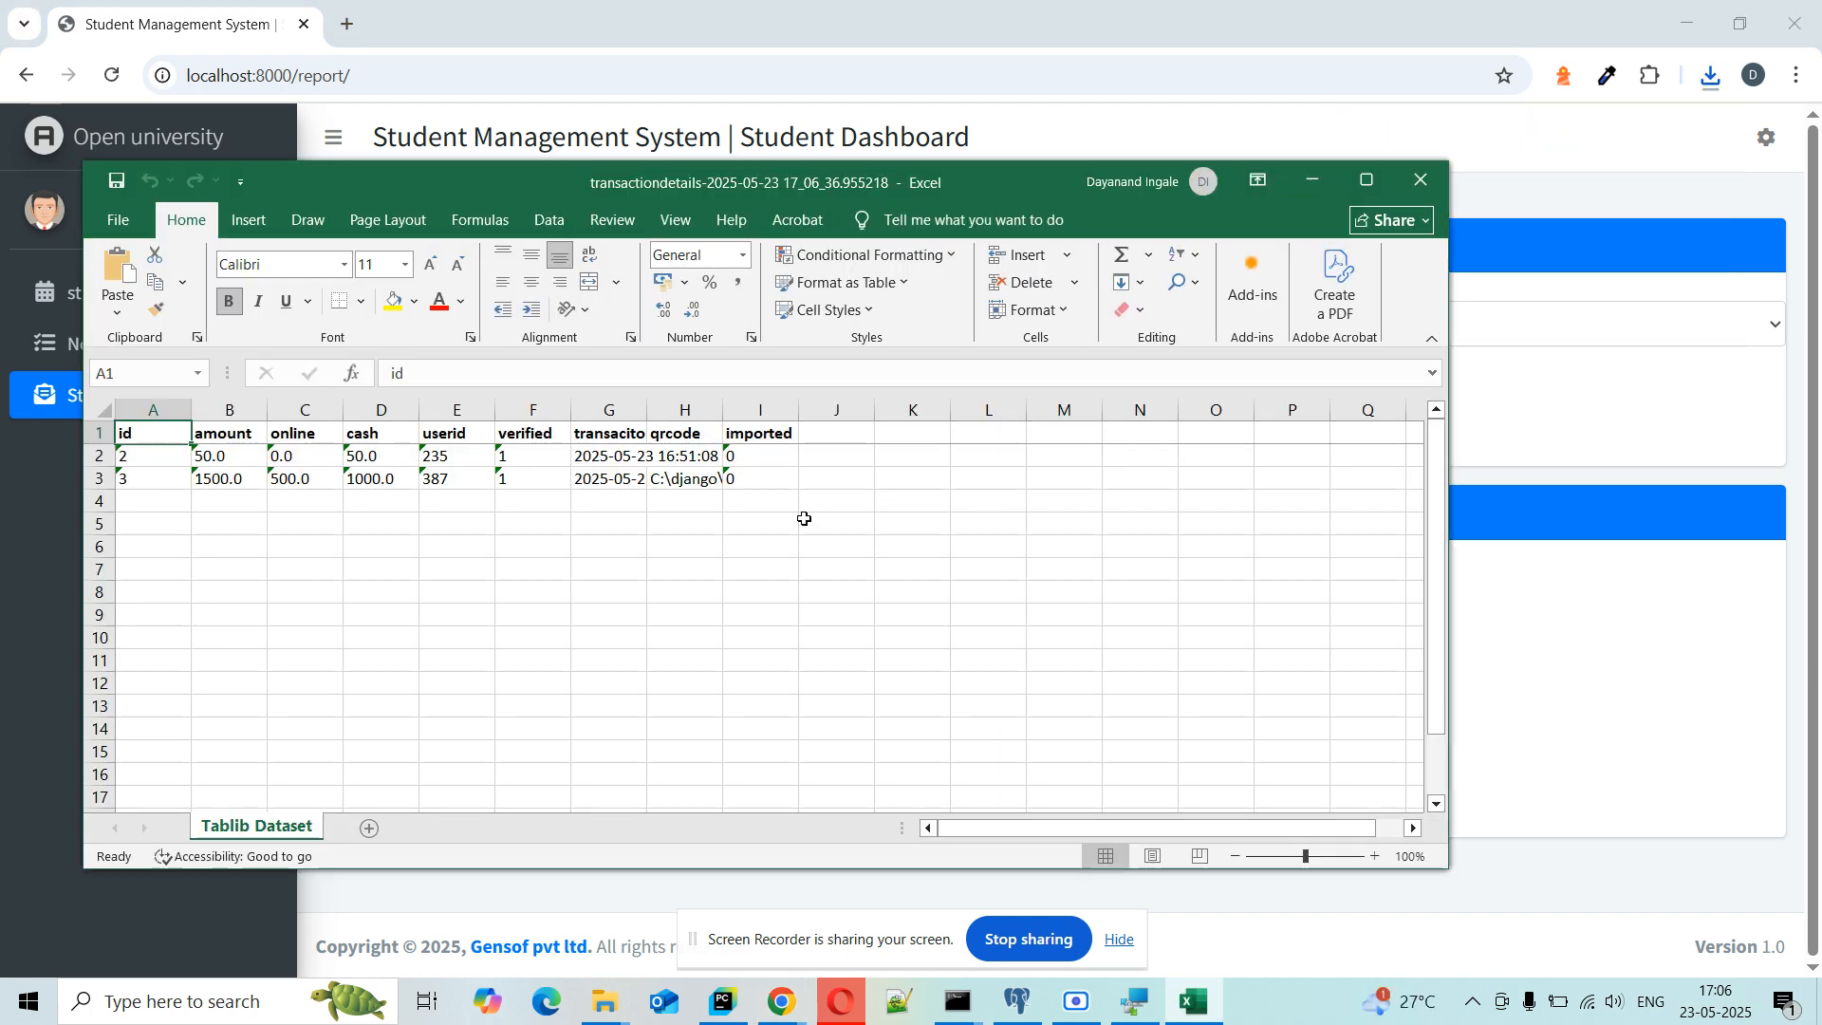
Step: Review the 50.0 and 1500.0 transactions, widen qrcode column H, then close without saving
left_click(143, 457)
key("Right")
key("Right")
key("Right")
key("Left")
key("Left")
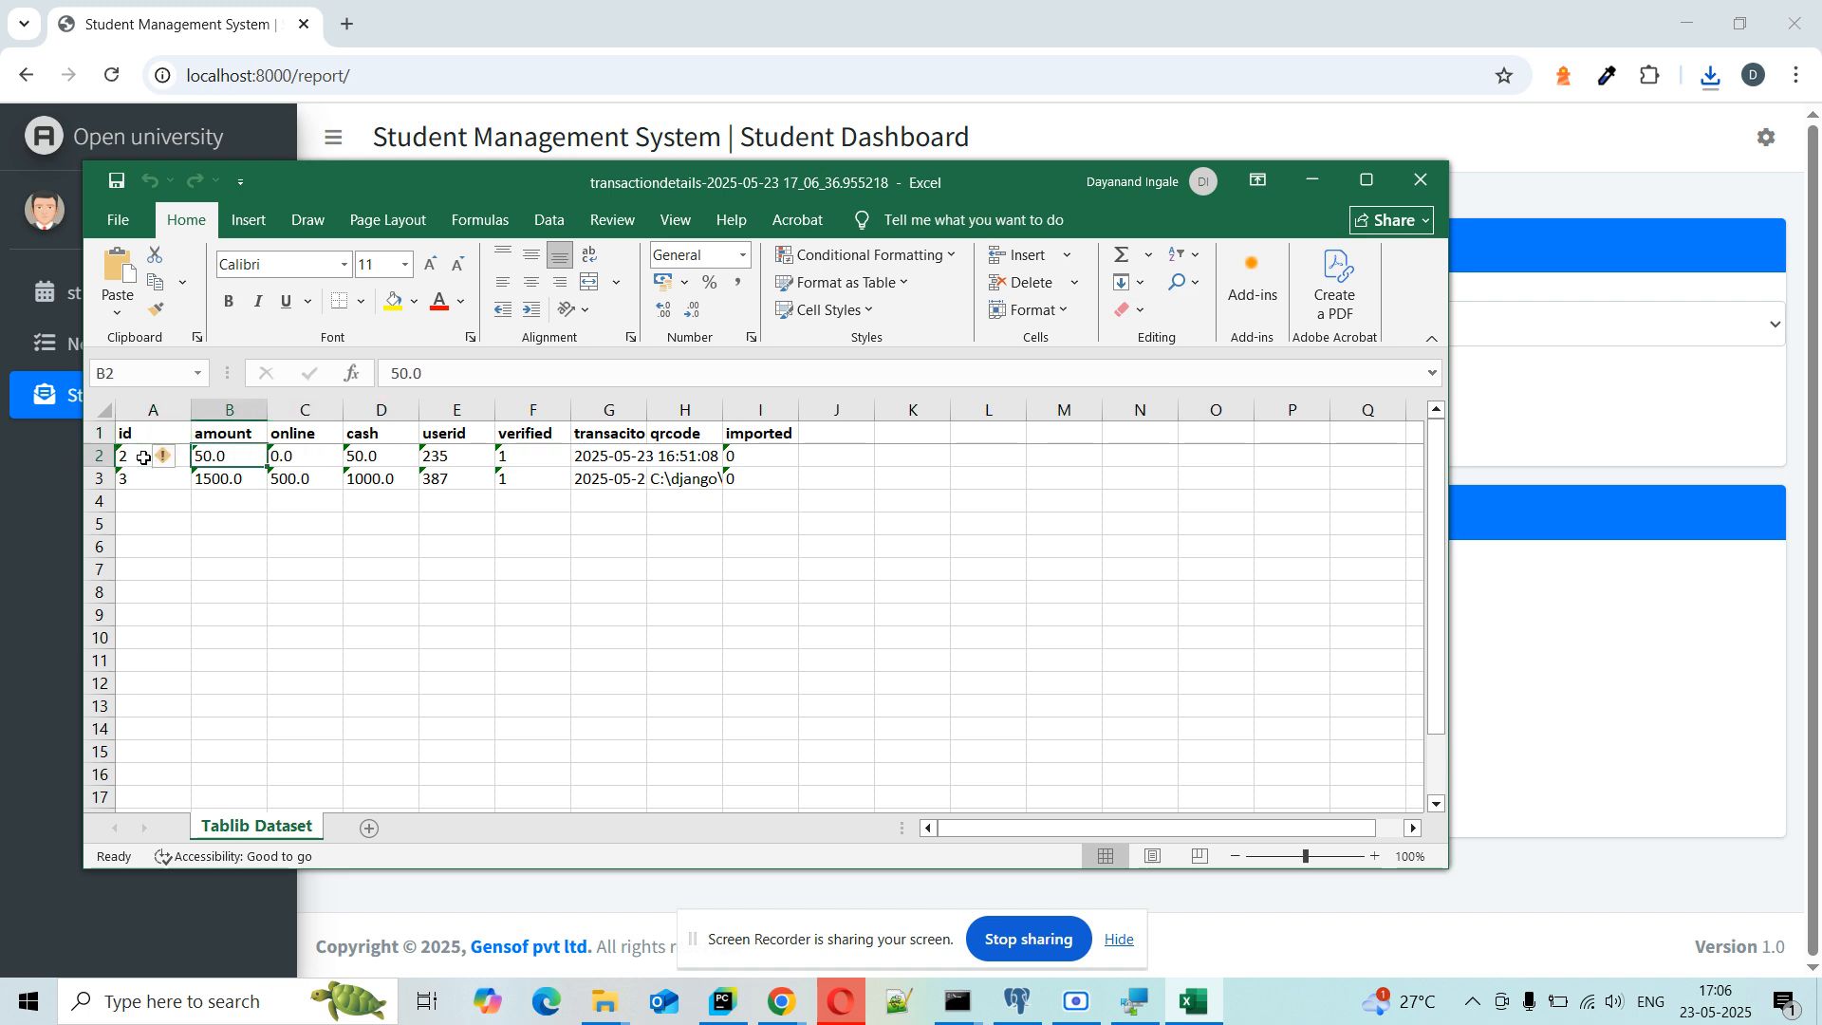
left_click(626, 458)
left_click_drag(725, 410, 1061, 410)
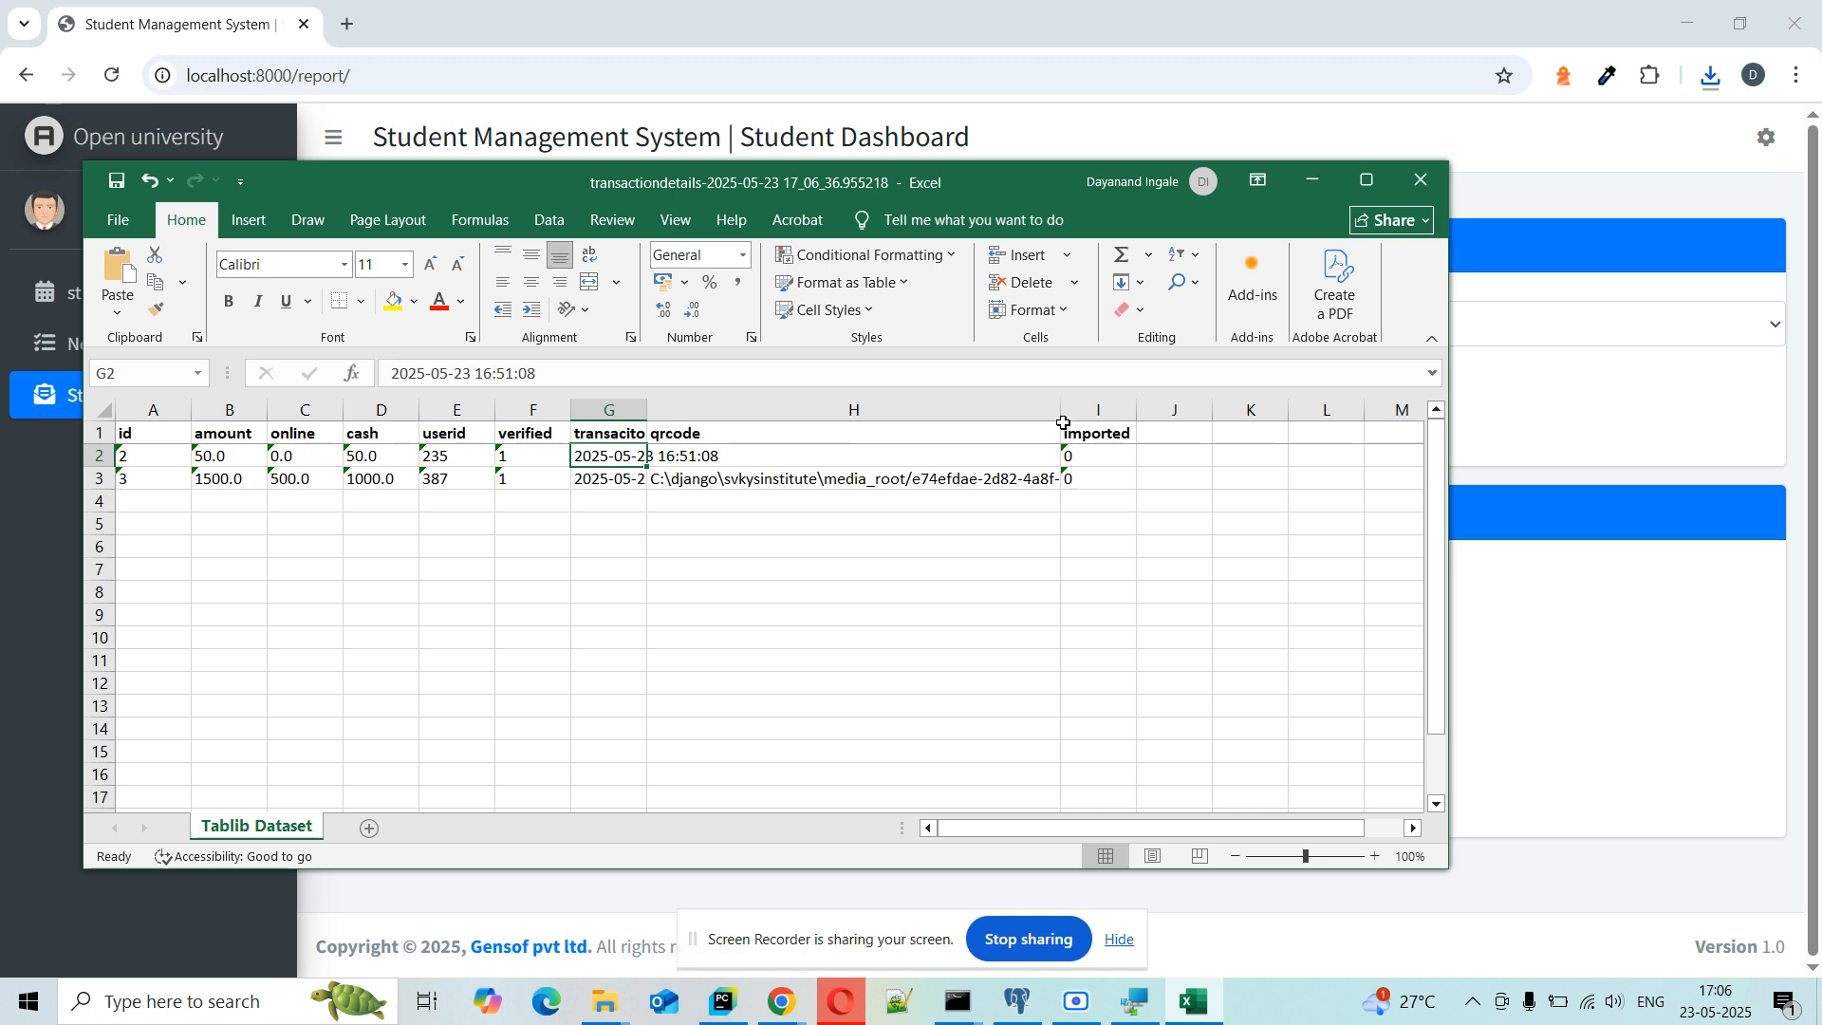
left_click(536, 500)
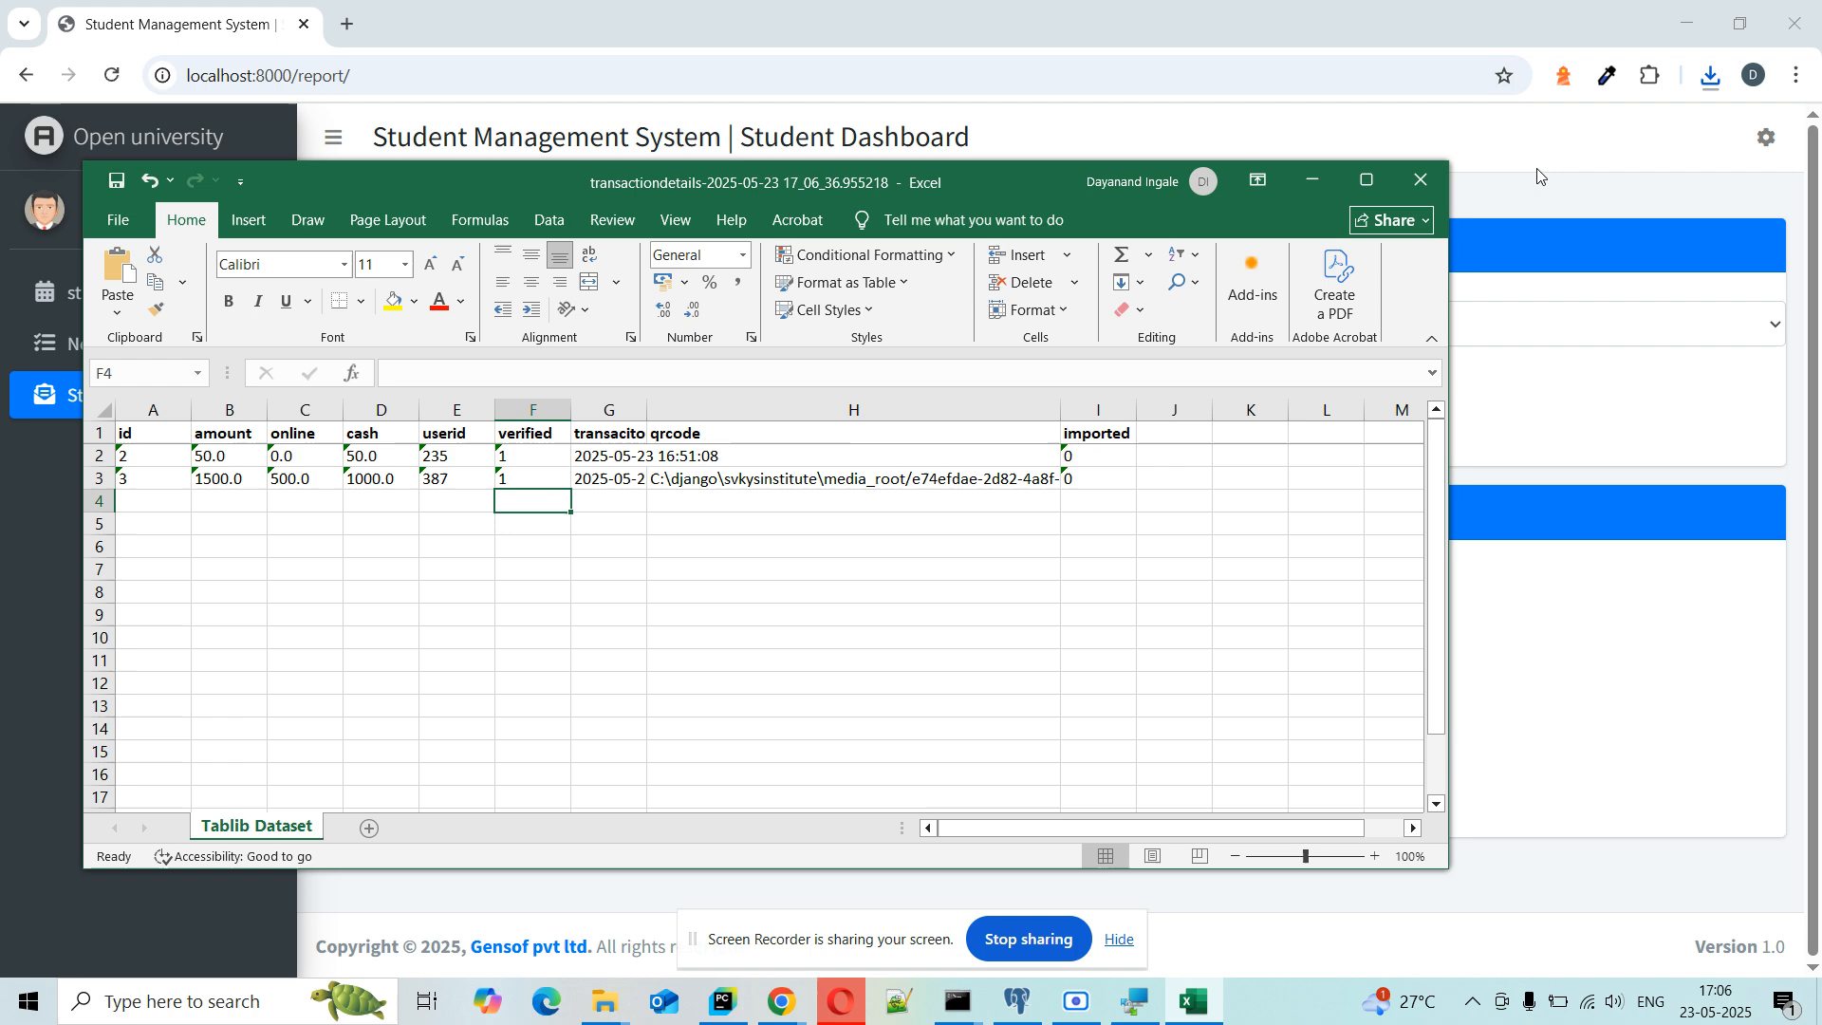
left_click(1421, 179)
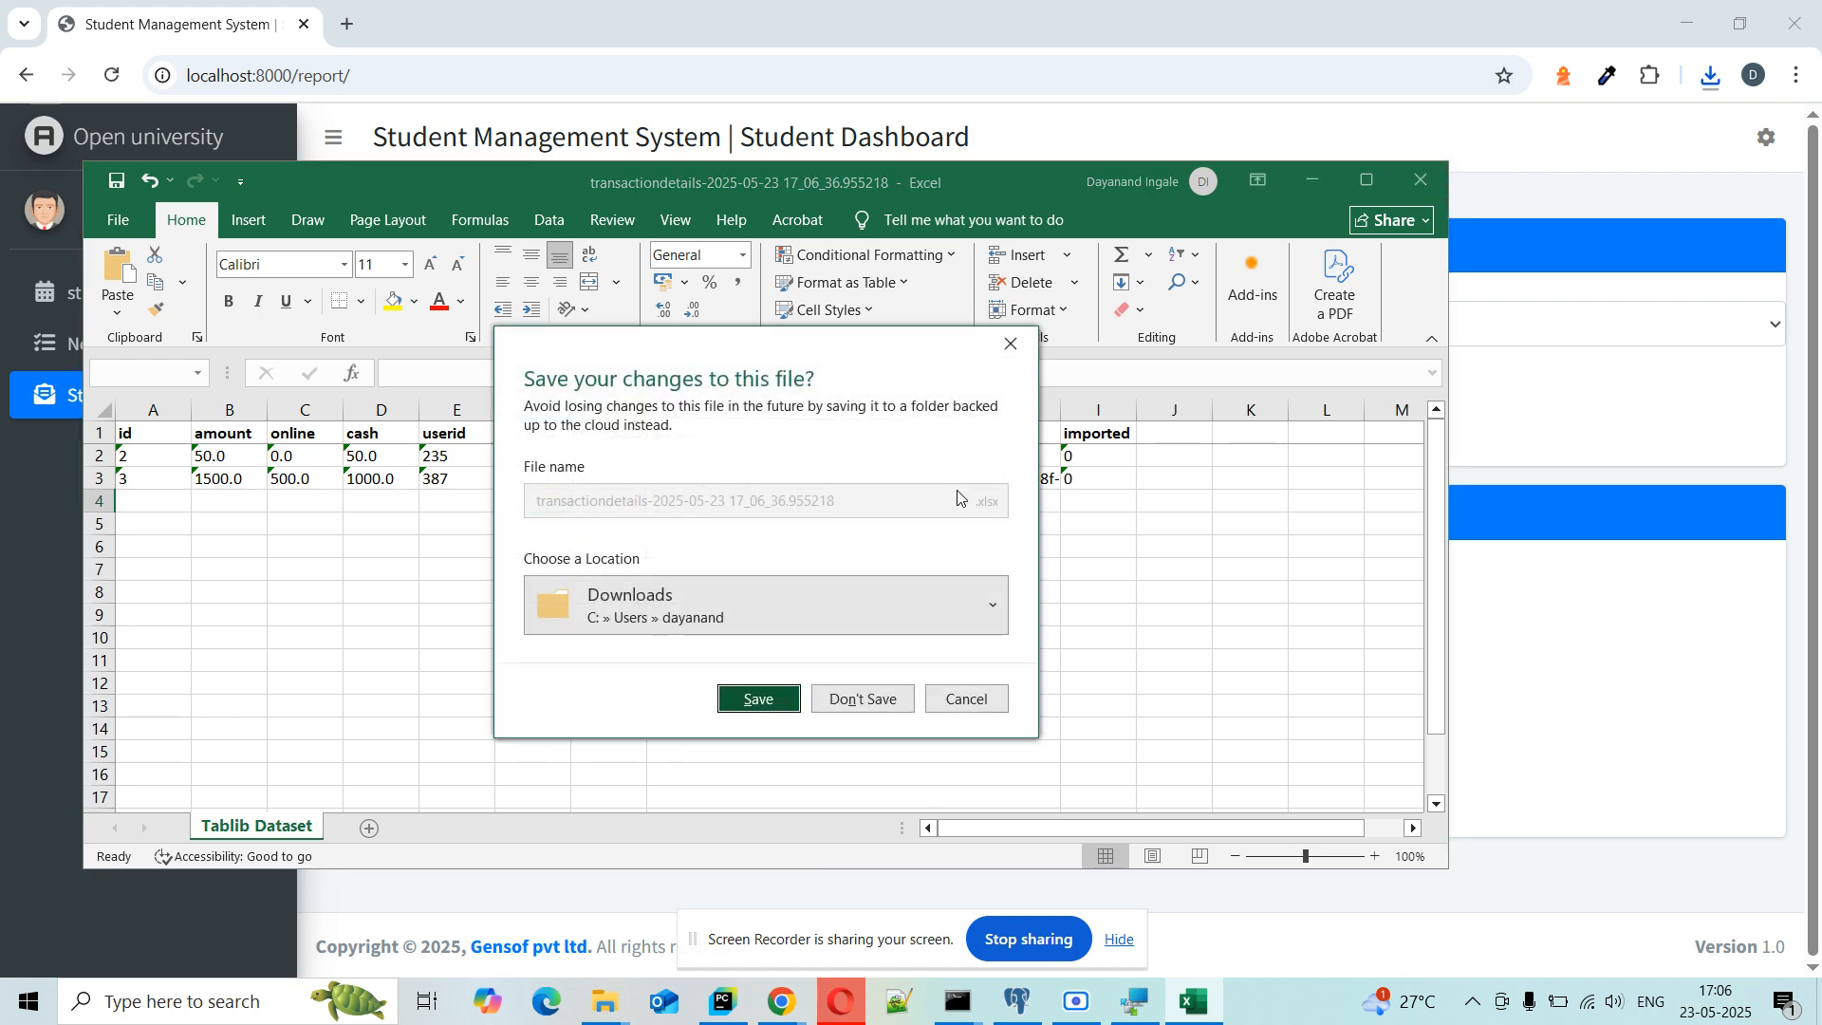
left_click(863, 699)
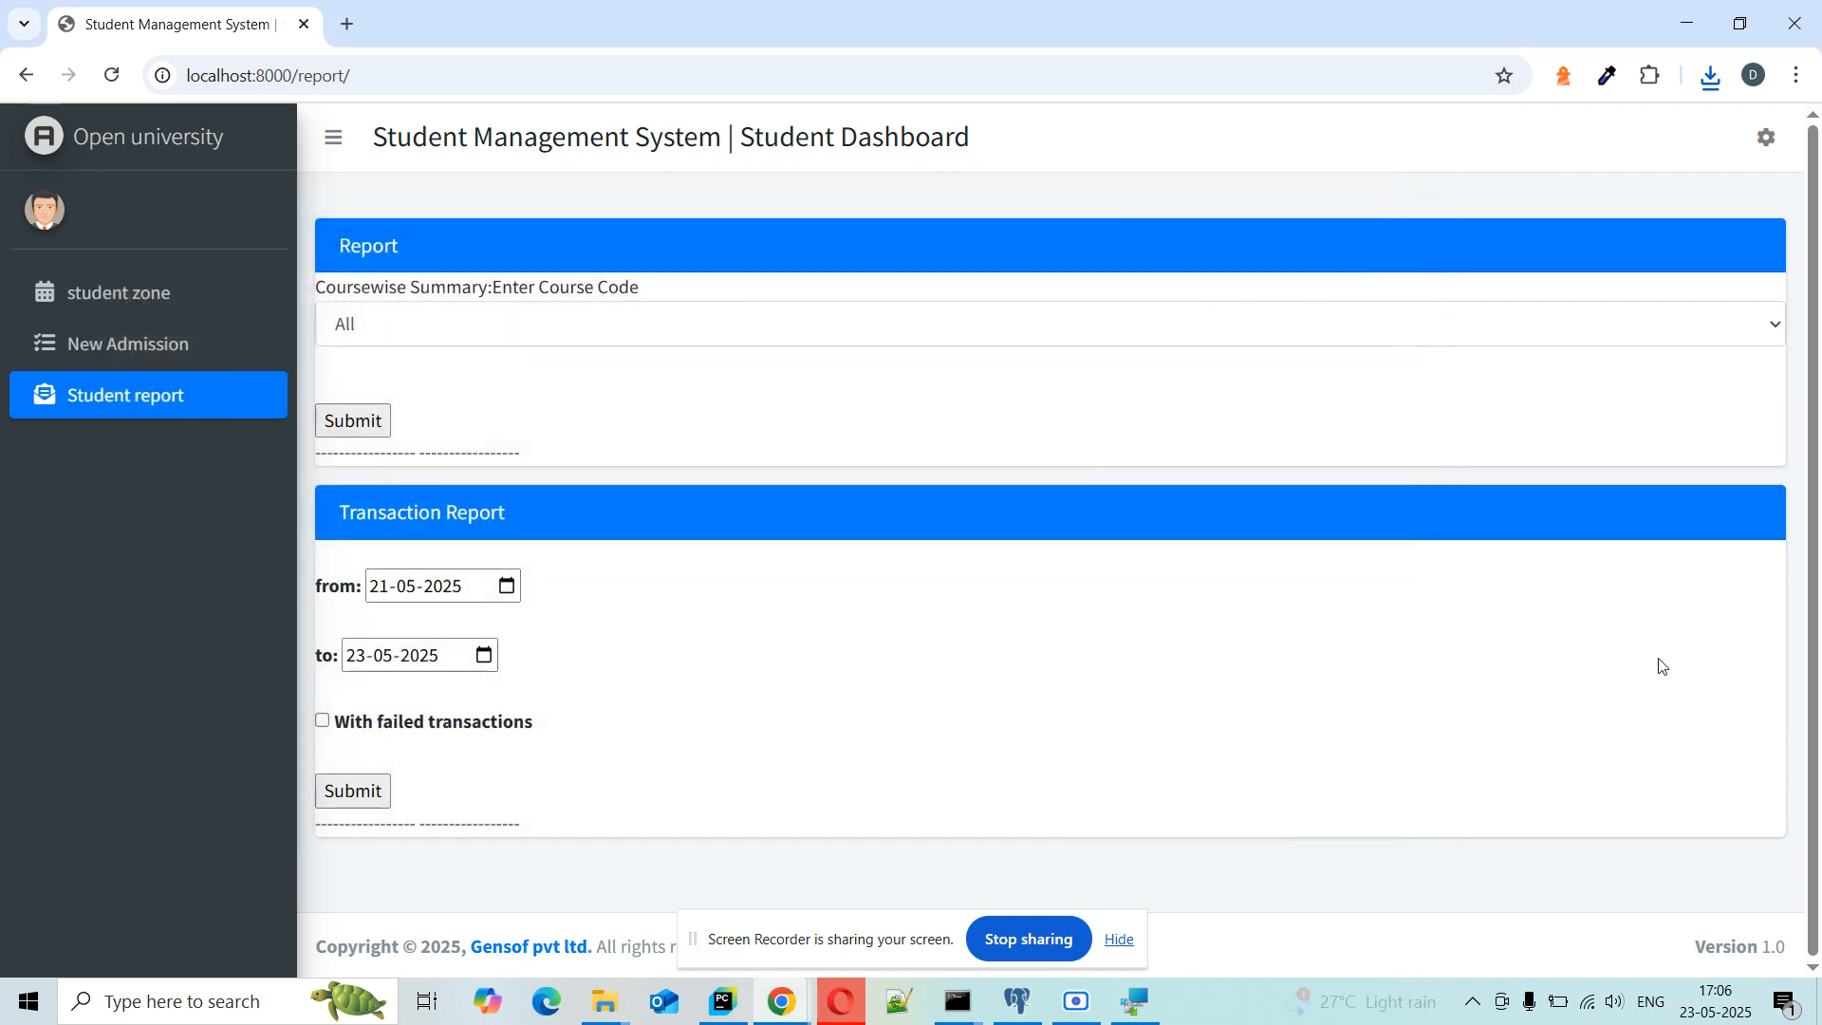
Step: Go to the student zone list page and scroll through its records
left_click(97, 293)
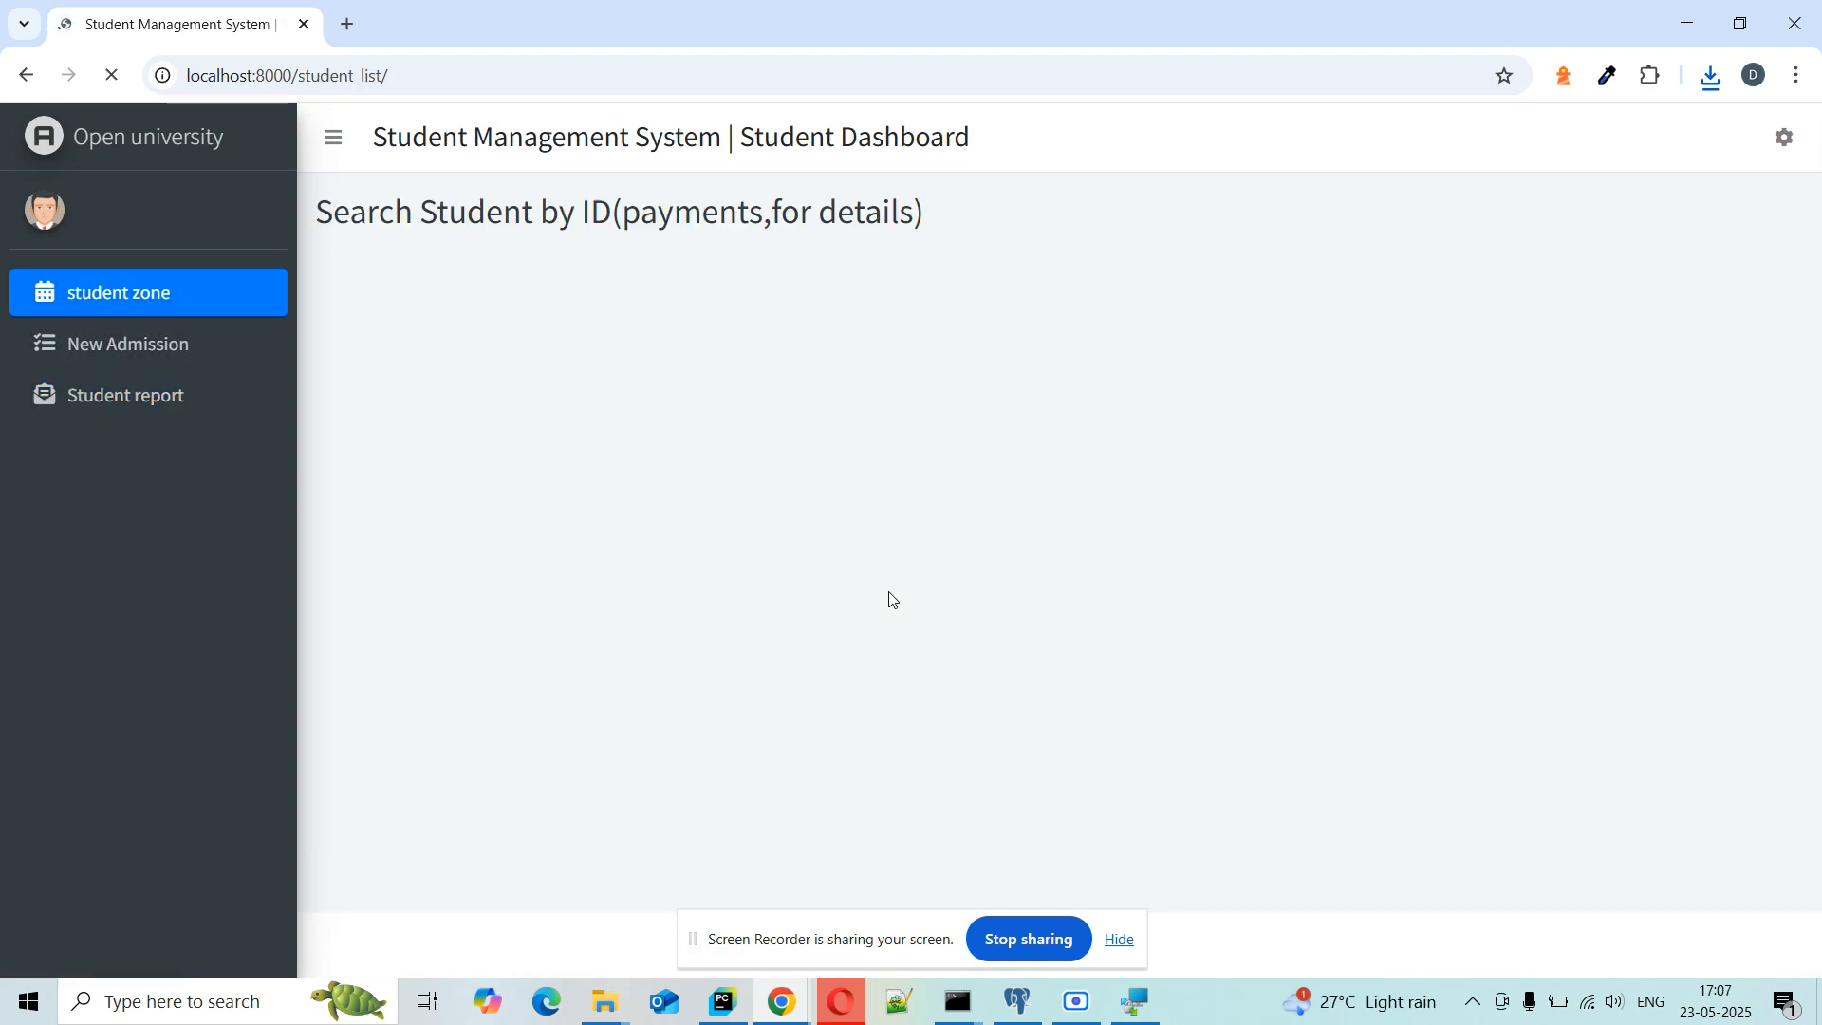
scroll(737, 675, "down", 8)
scroll(737, 674, "up", 10)
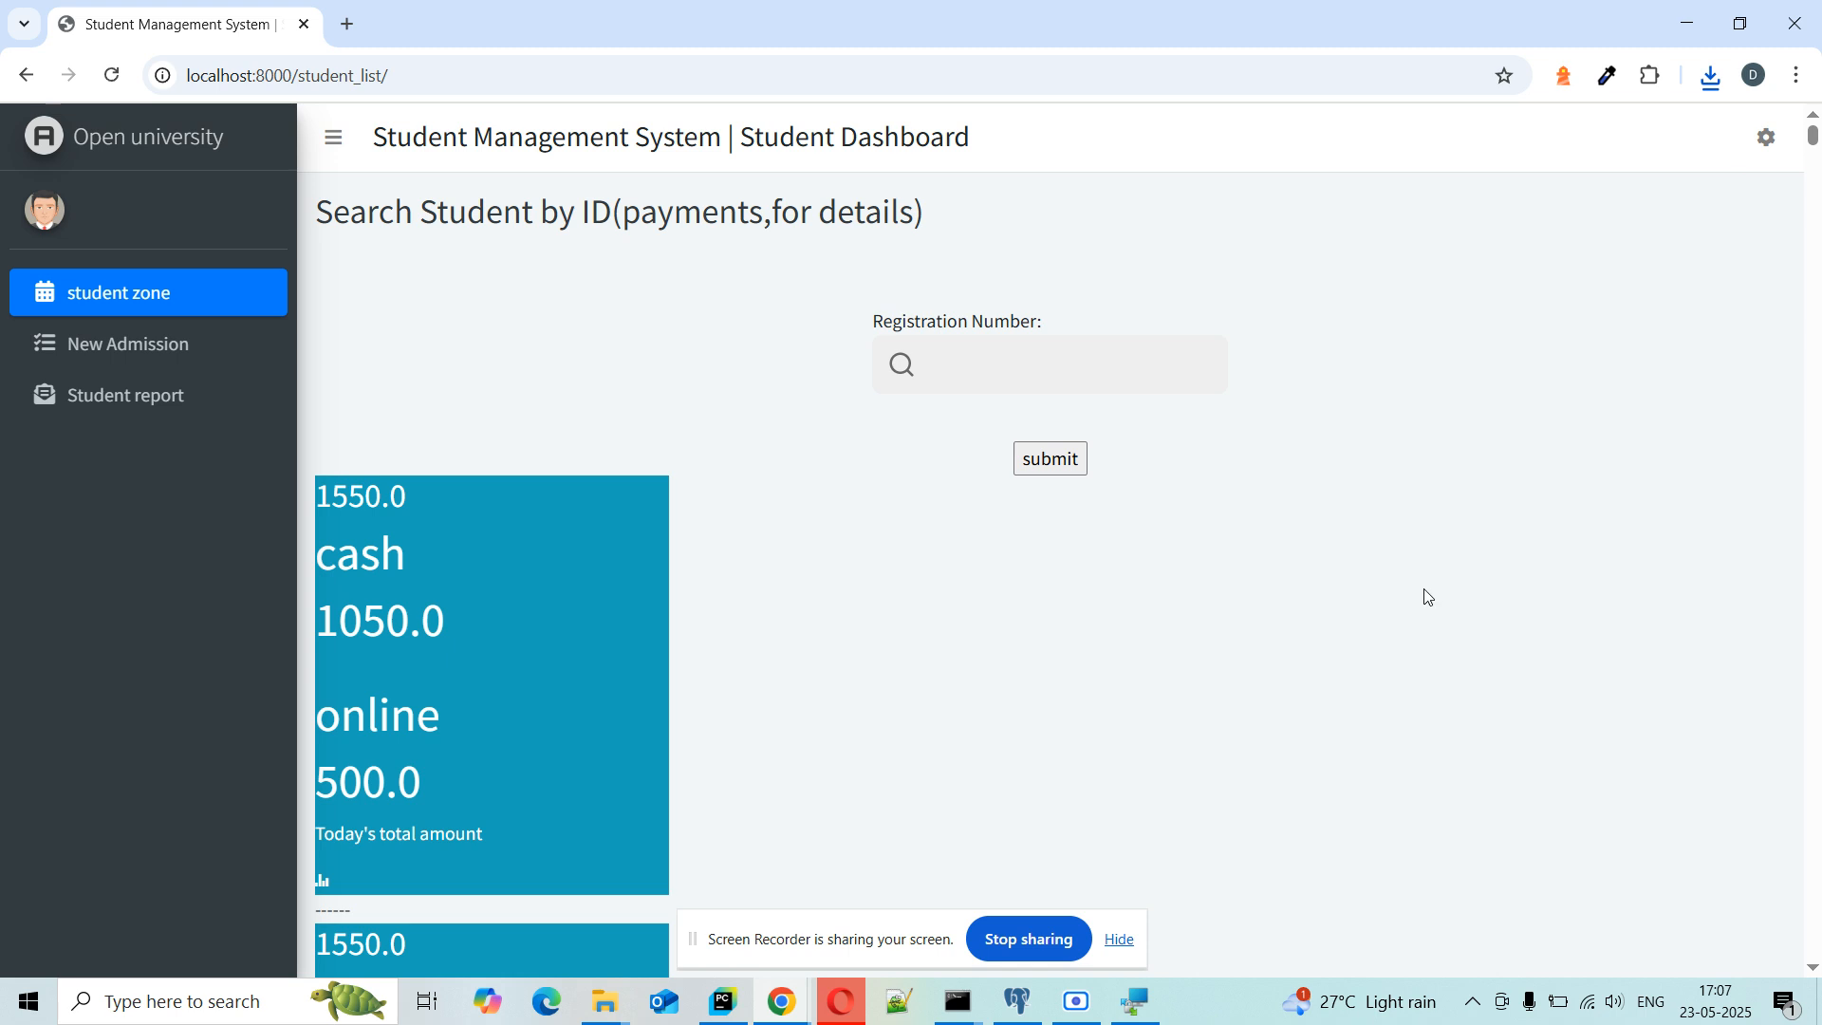
scroll(1424, 596, "down", 2)
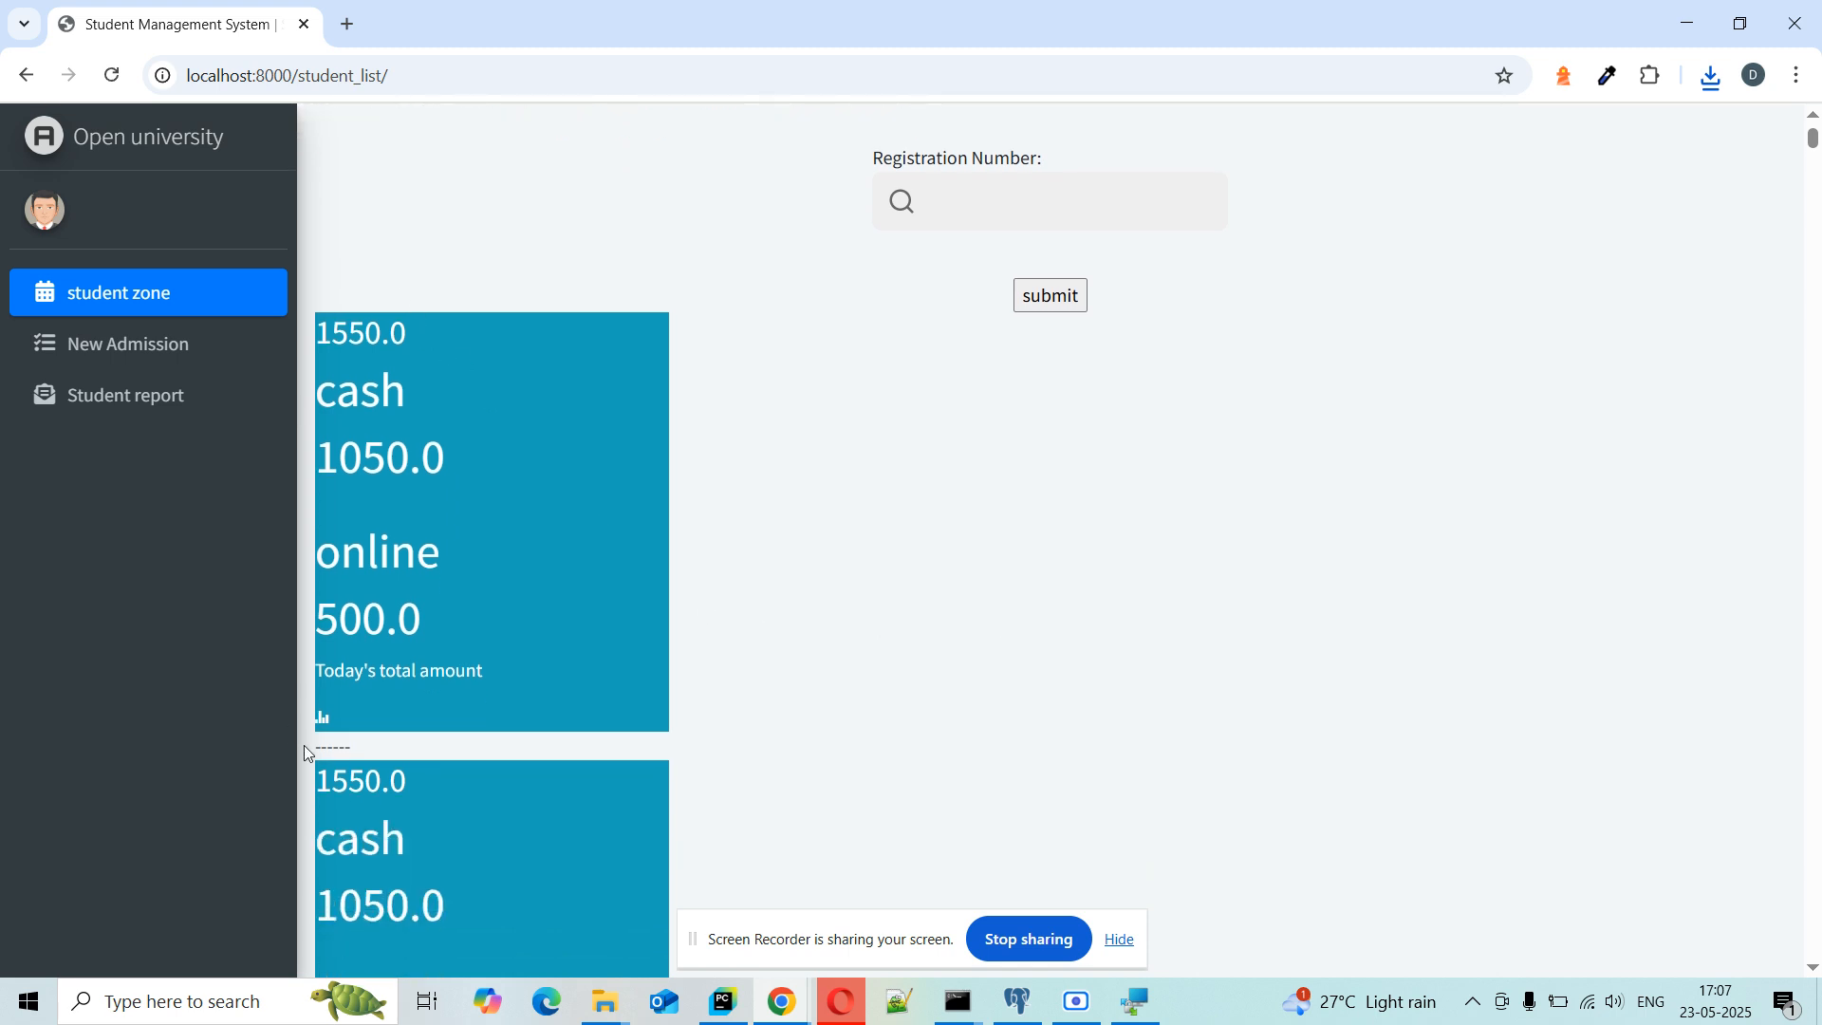
Step: Visit Student report and New Admission, return to student zone, and open the account menu
left_click(151, 401)
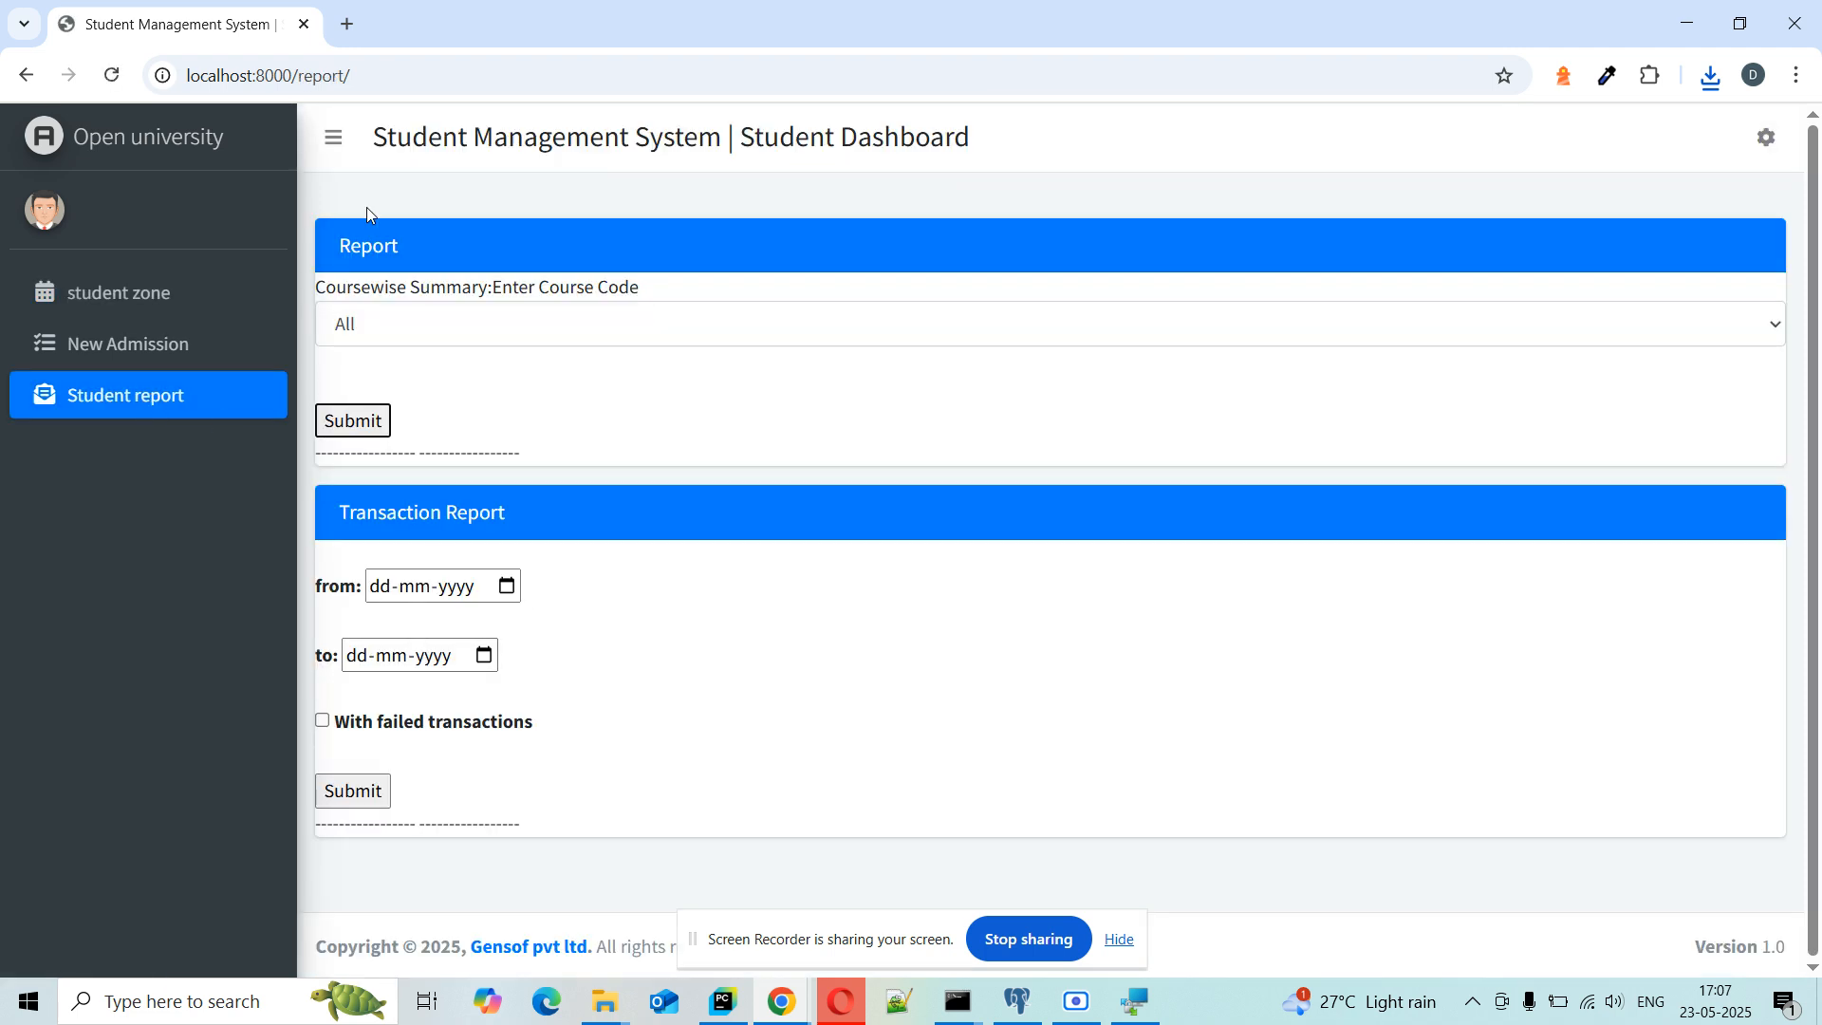
left_click(176, 346)
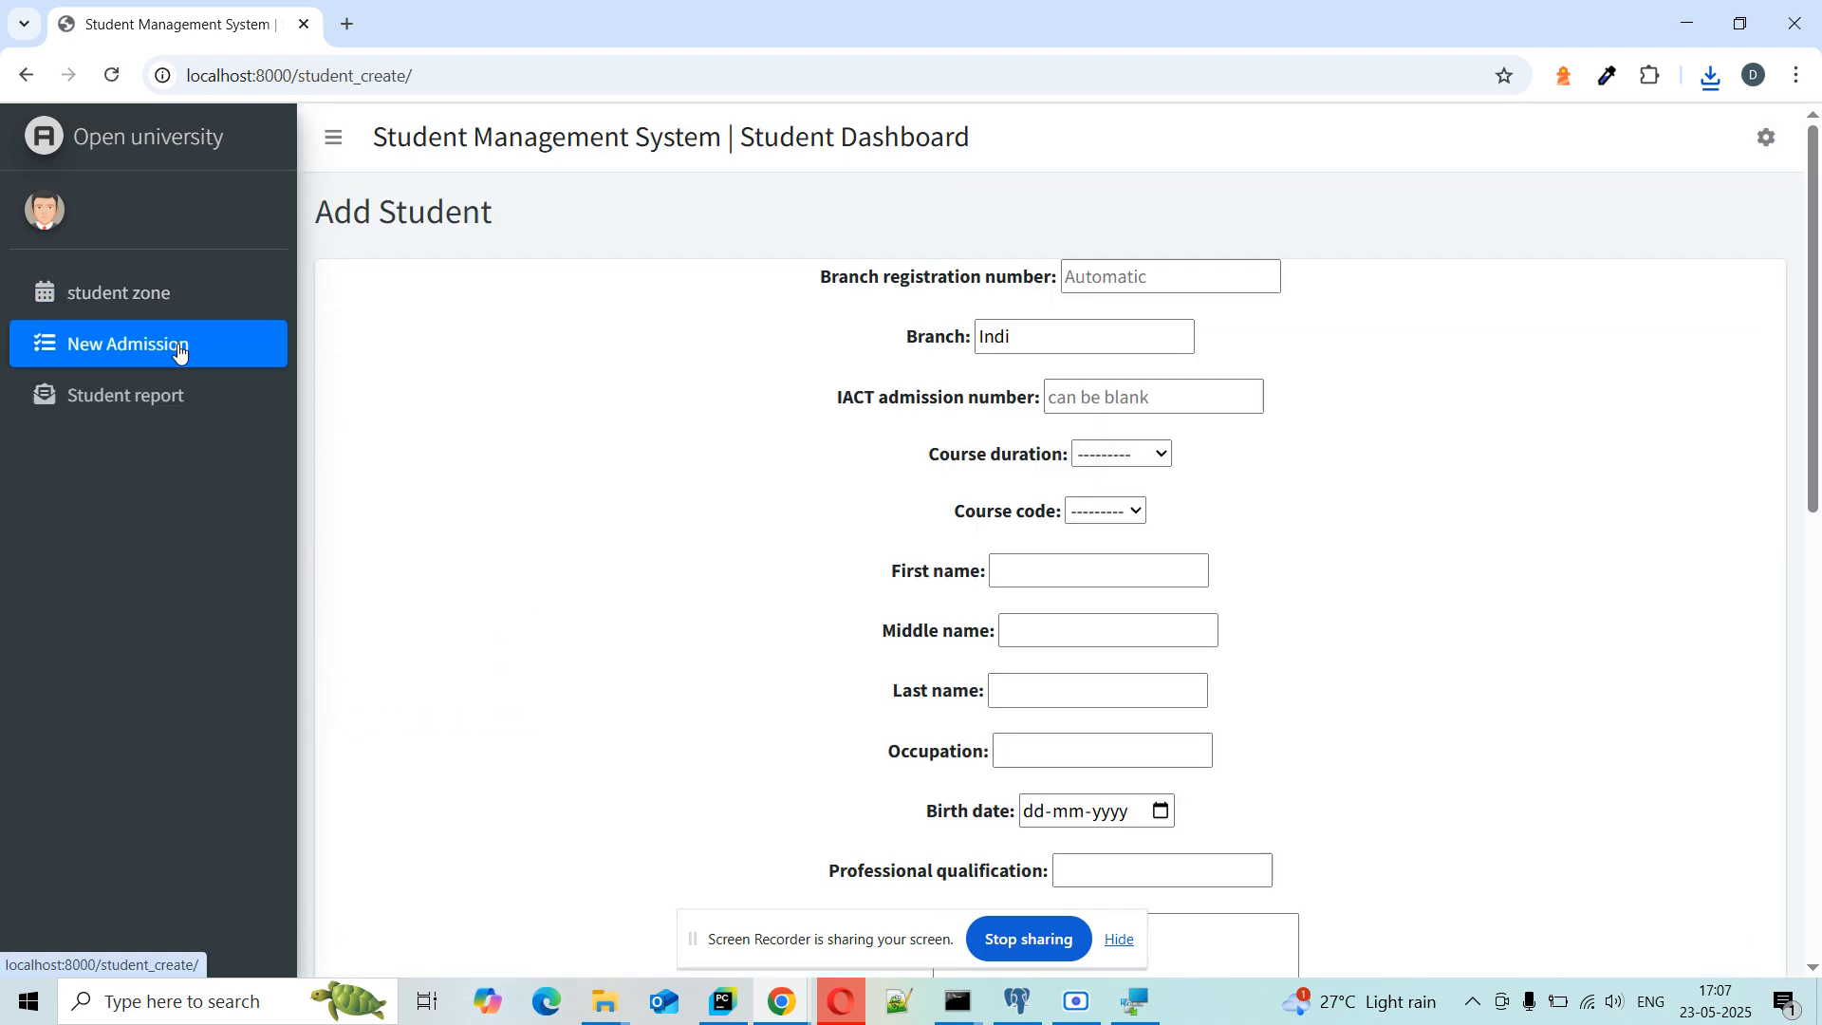
left_click(131, 309)
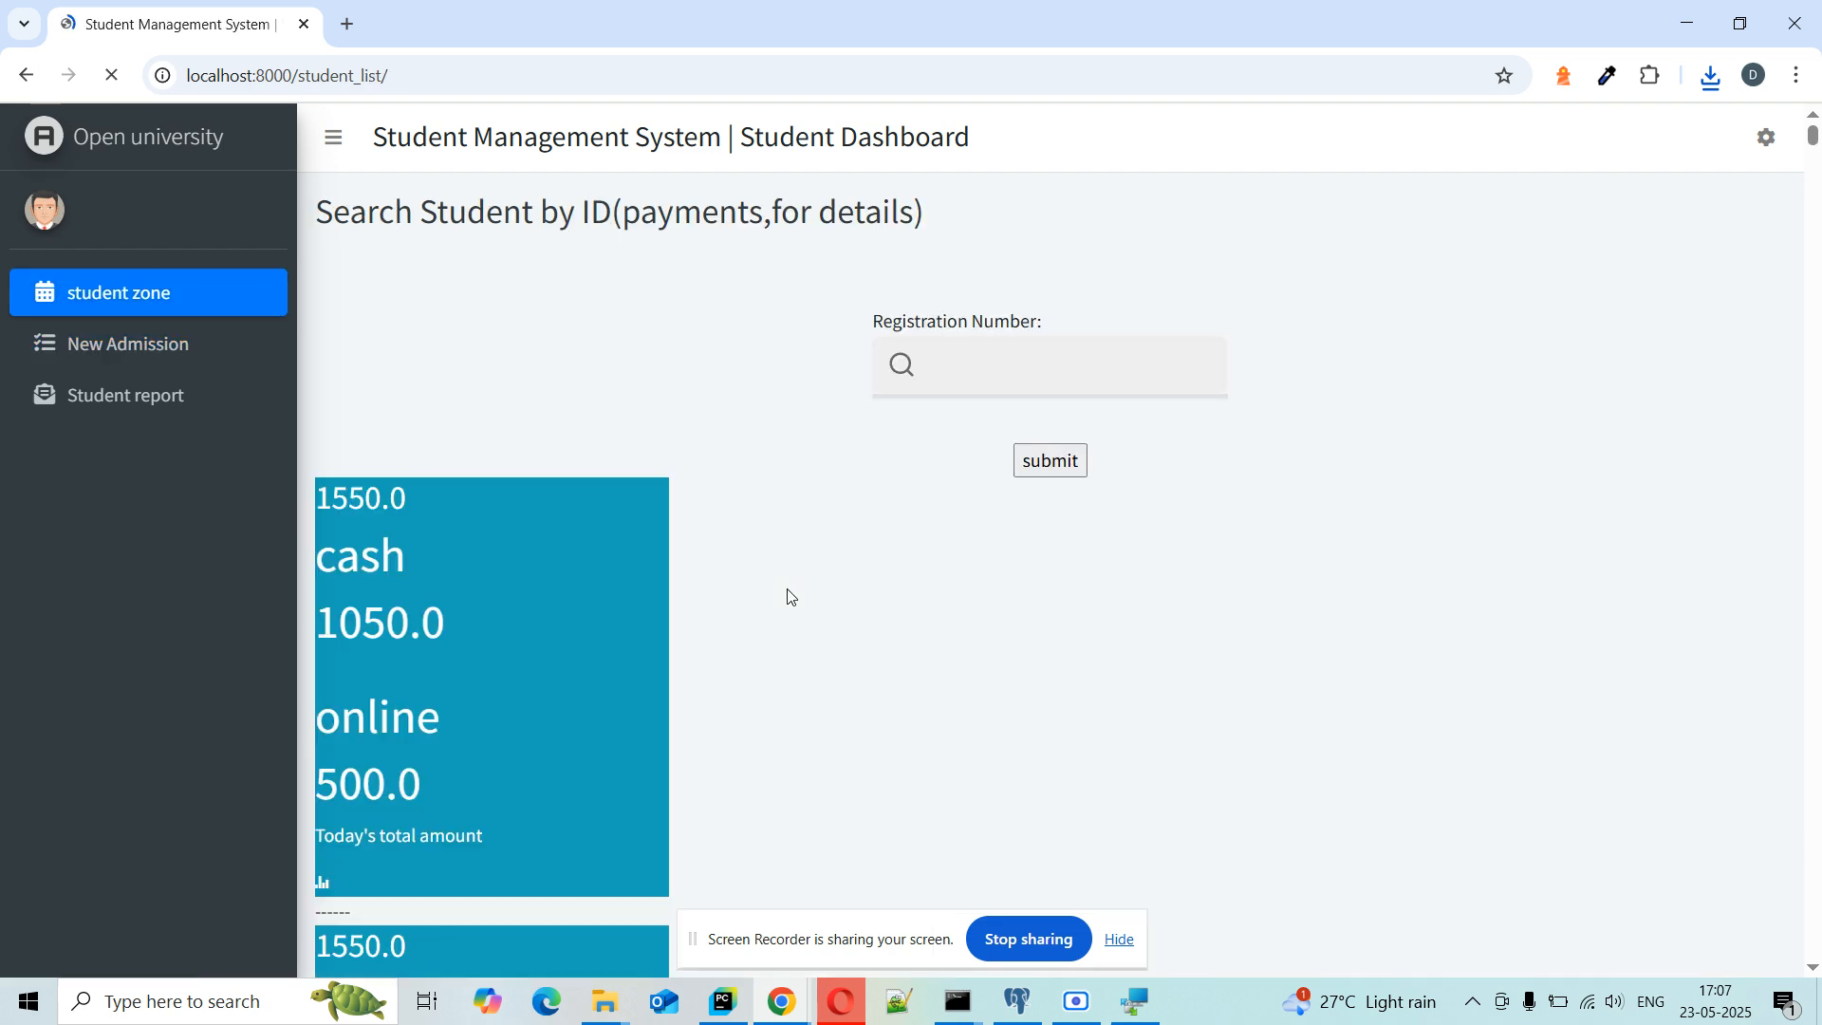
scroll(788, 596, "down", 3)
scroll(500, 622, "down", 4)
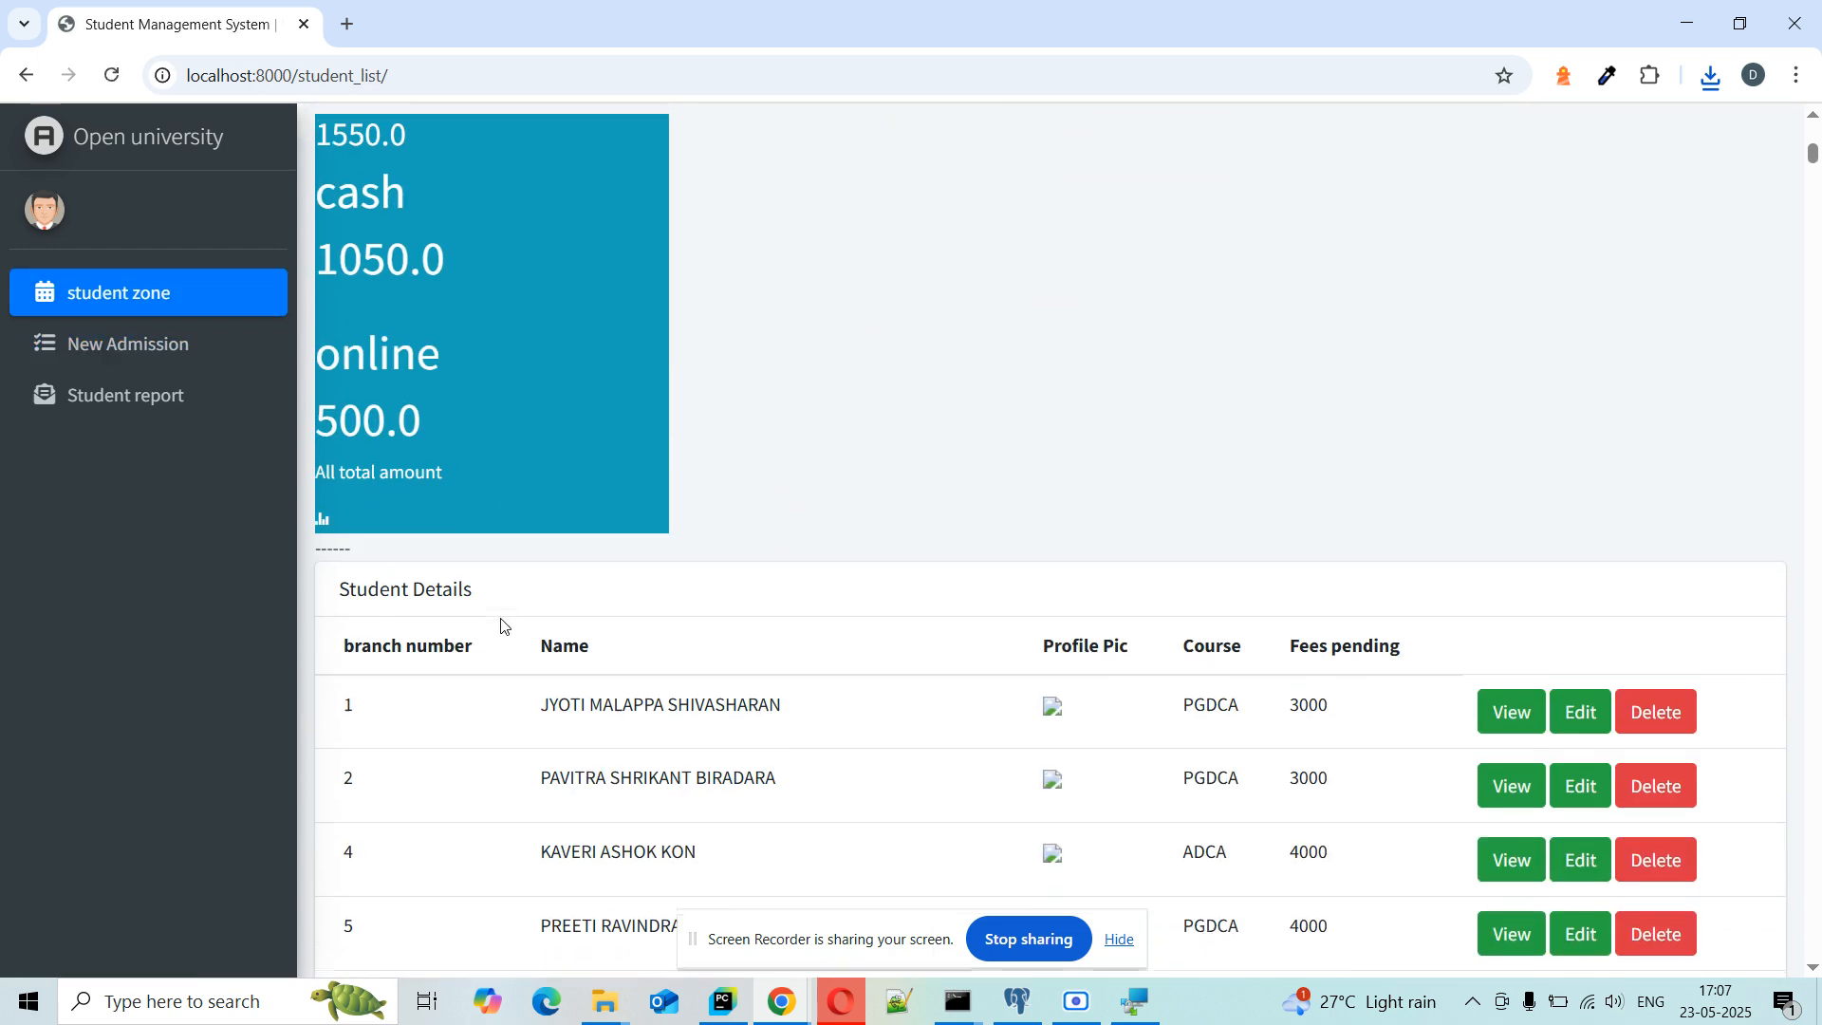
scroll(500, 620, "up", 4)
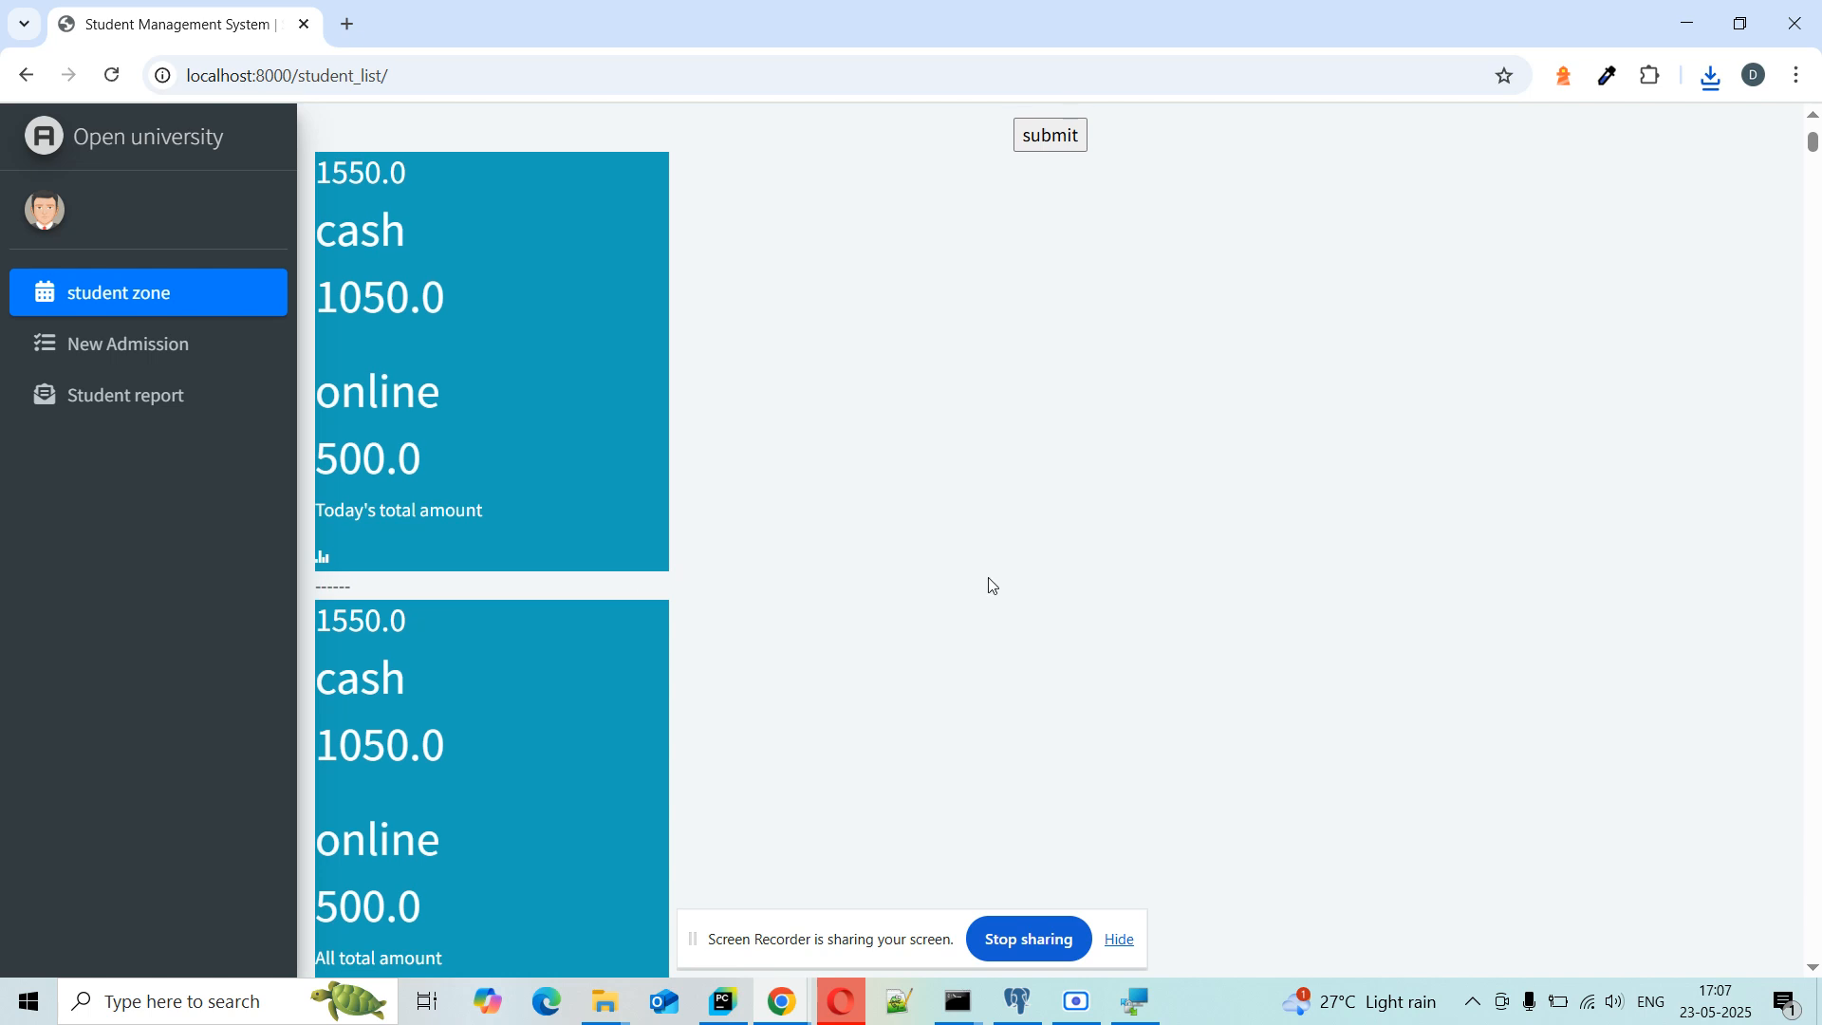
scroll(990, 586, "up", 3)
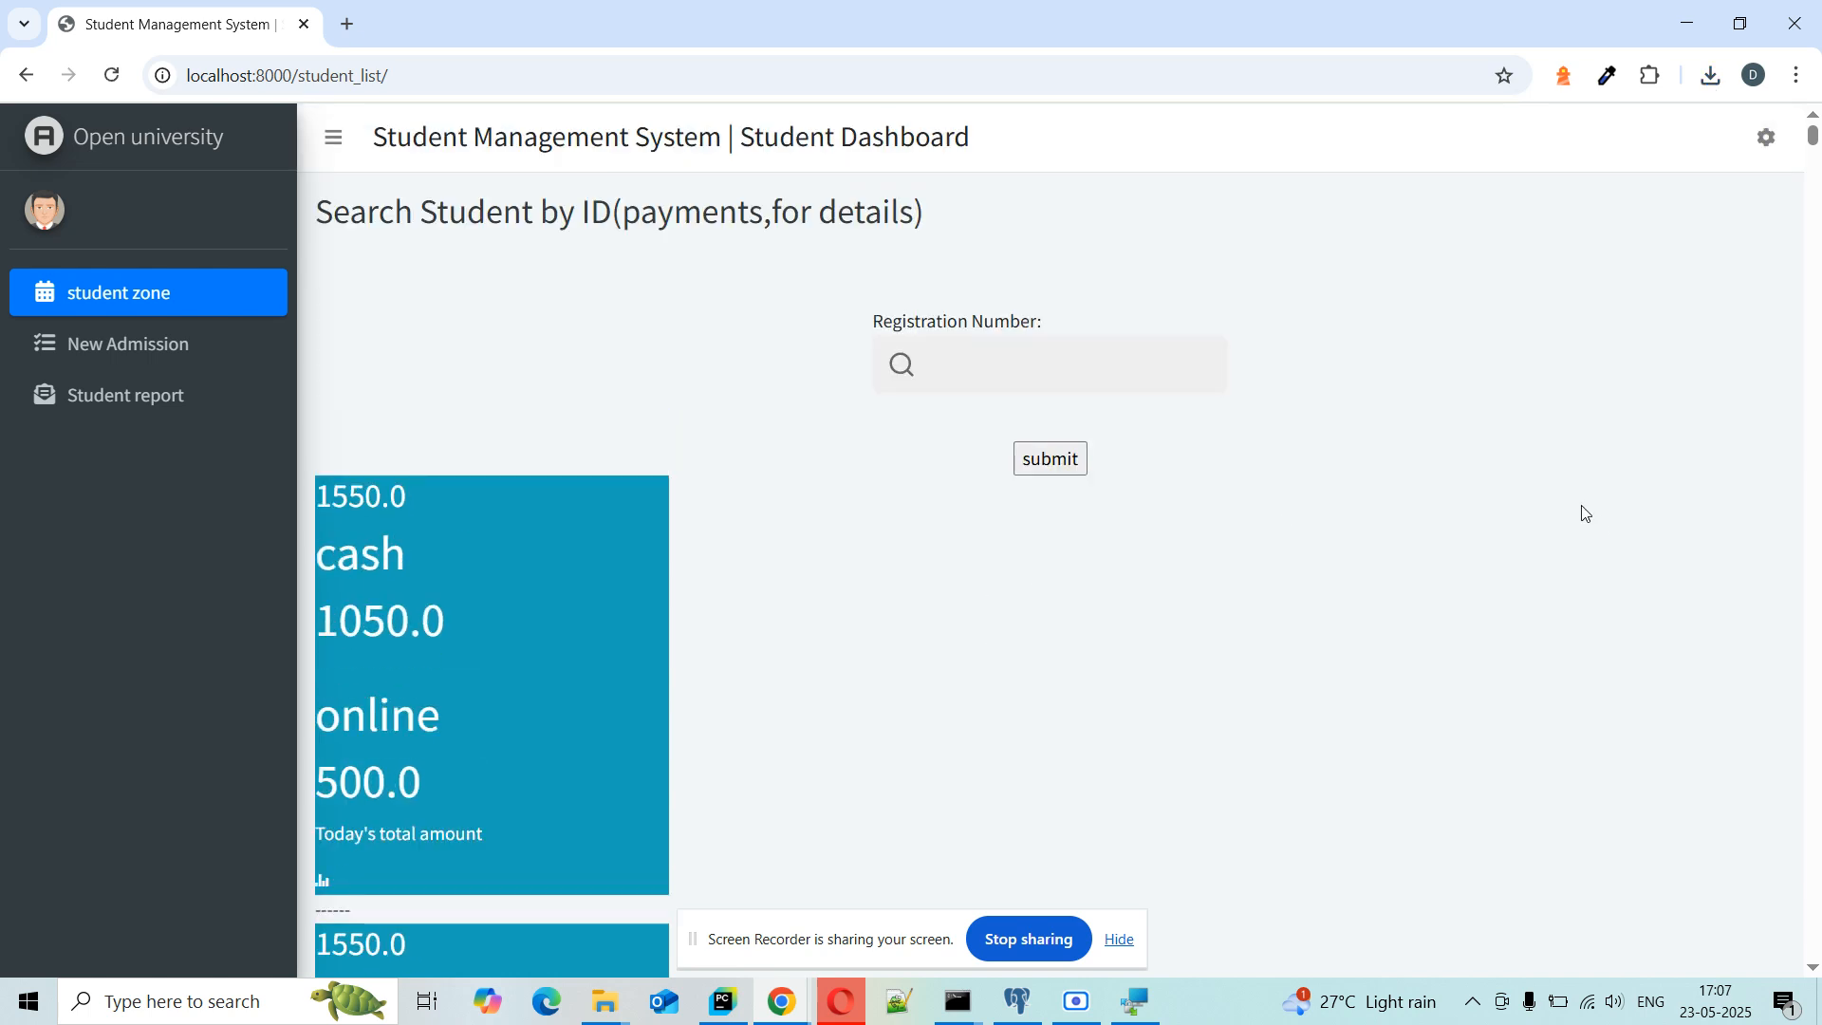
left_click(1764, 152)
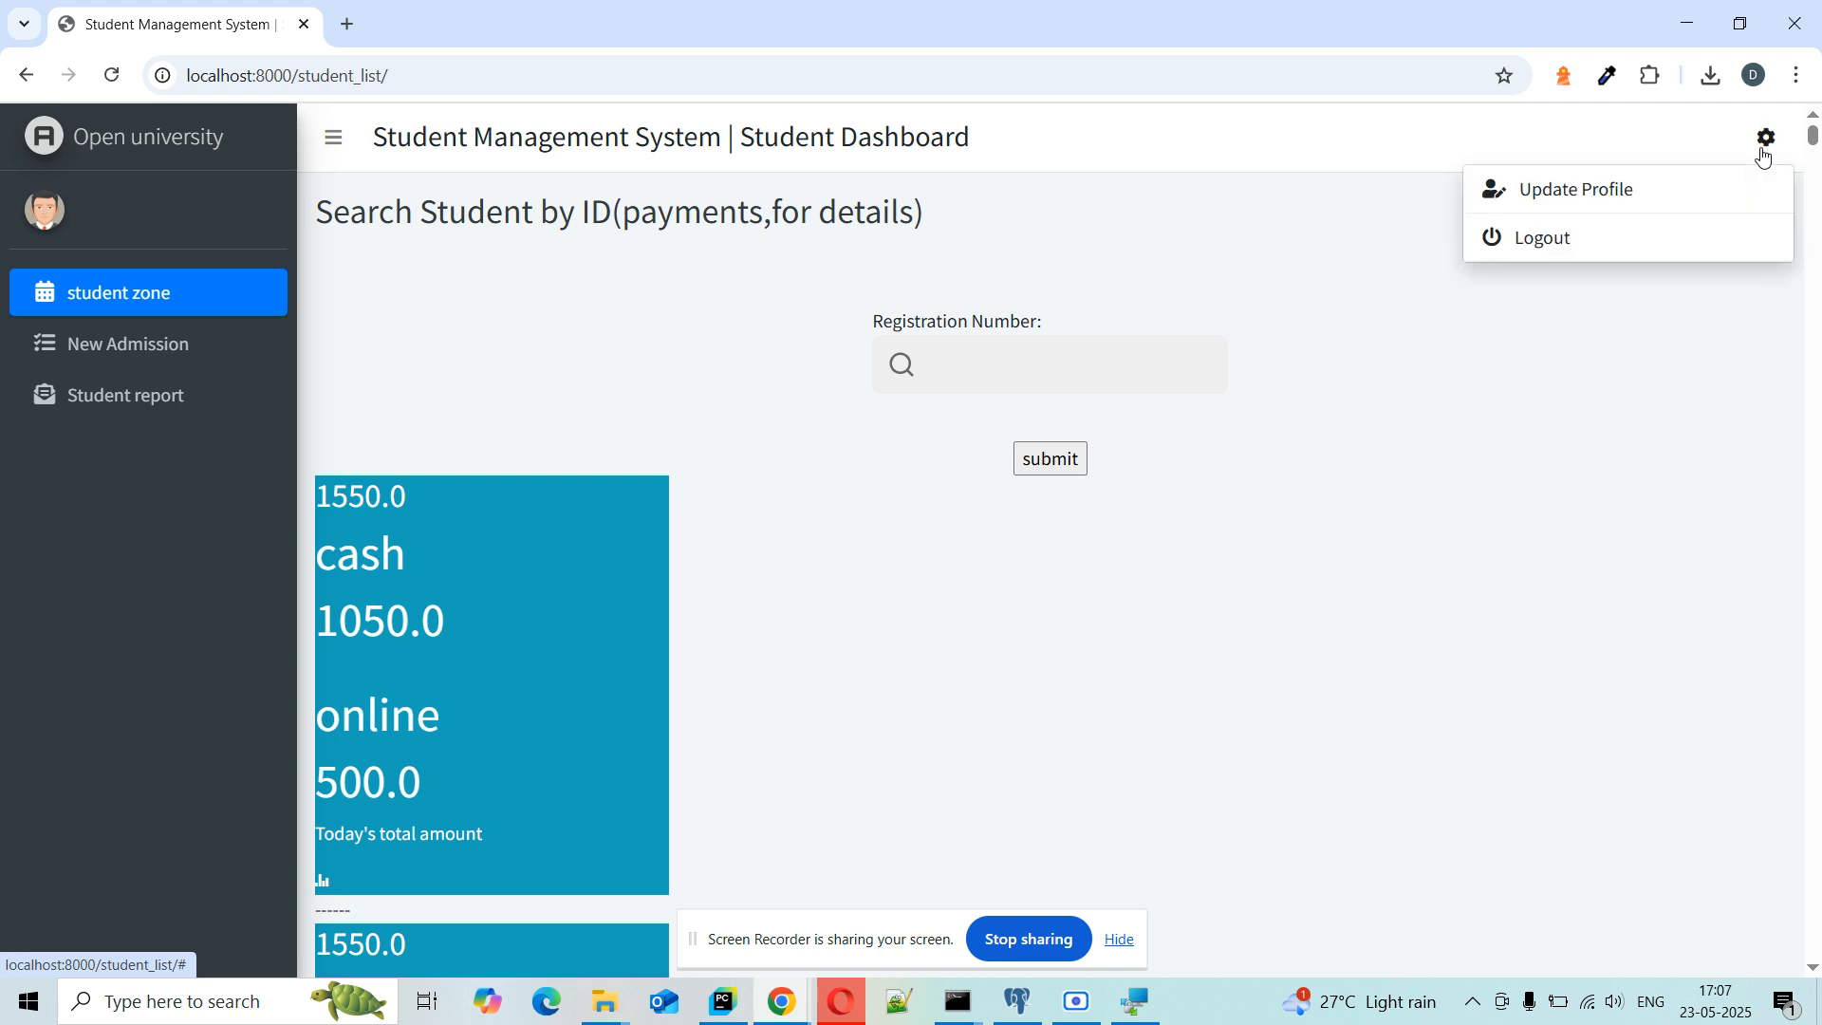
Step: Log out, go to the sign-in page, and clear the autofilled login and password
left_click(1607, 238)
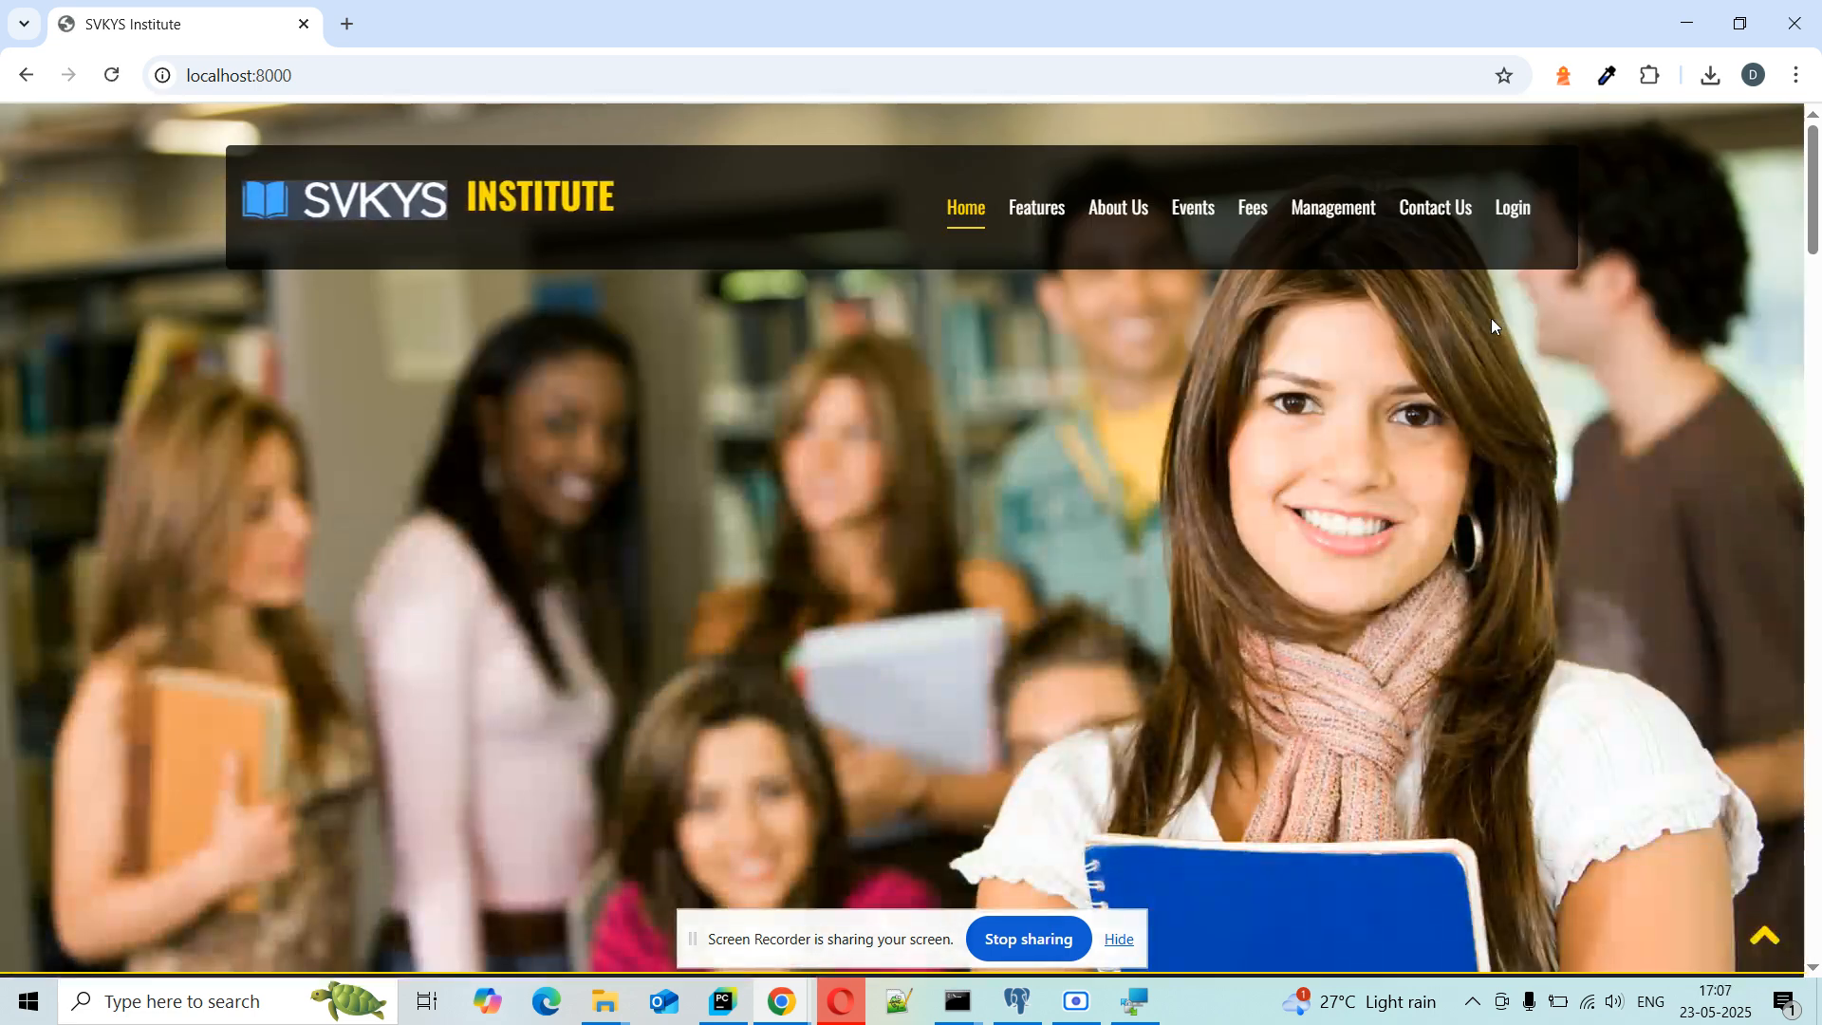
left_click(1516, 228)
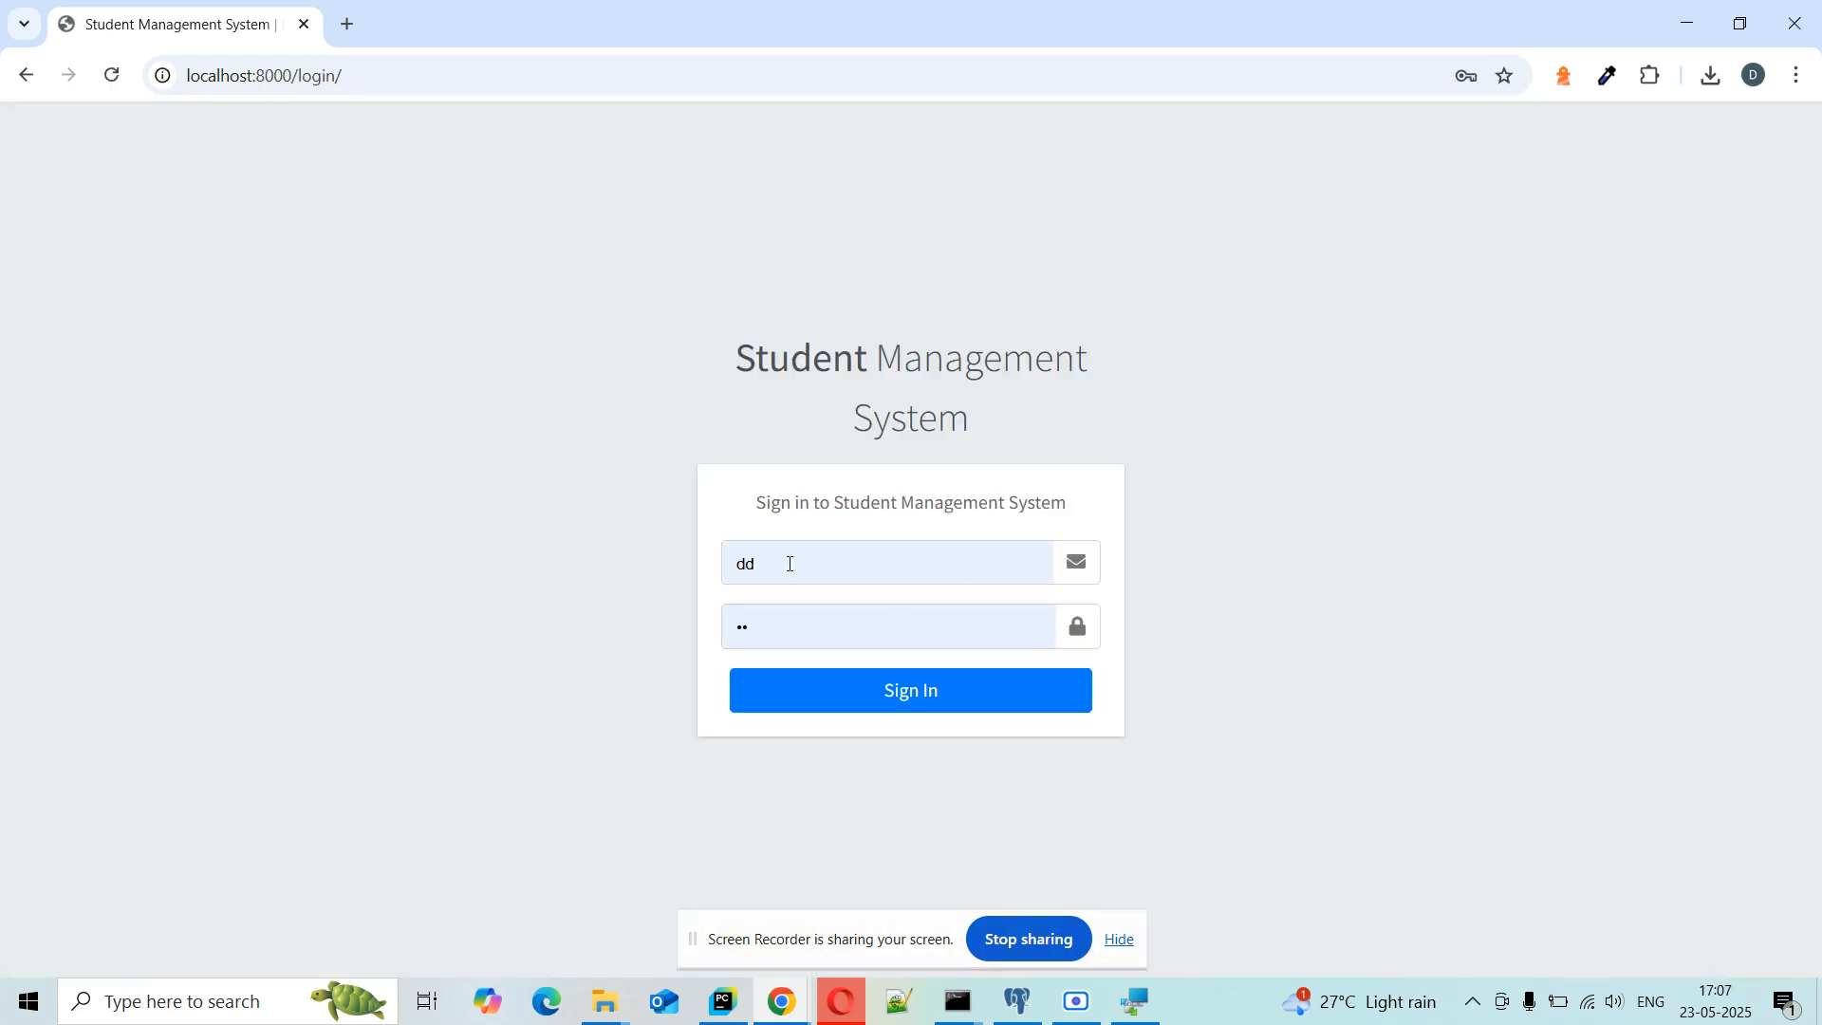
left_click(892, 559)
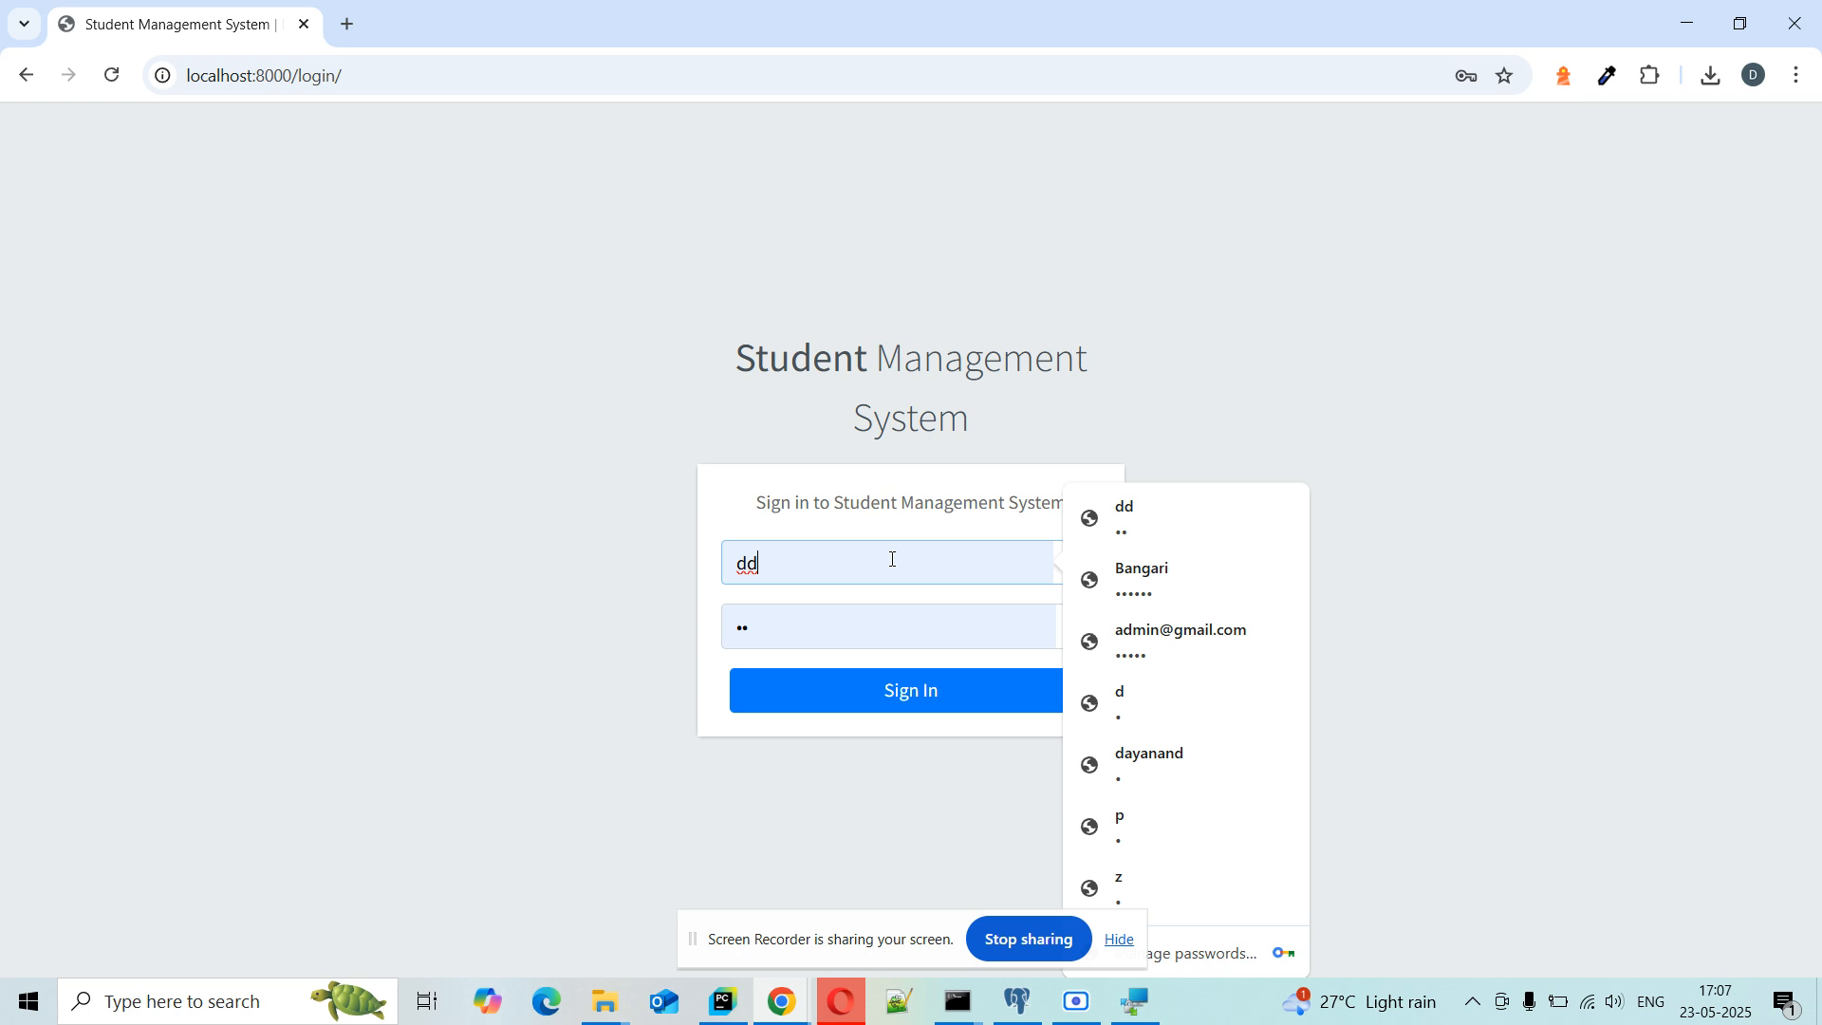
key("BackSpace")
key("BackSpace")
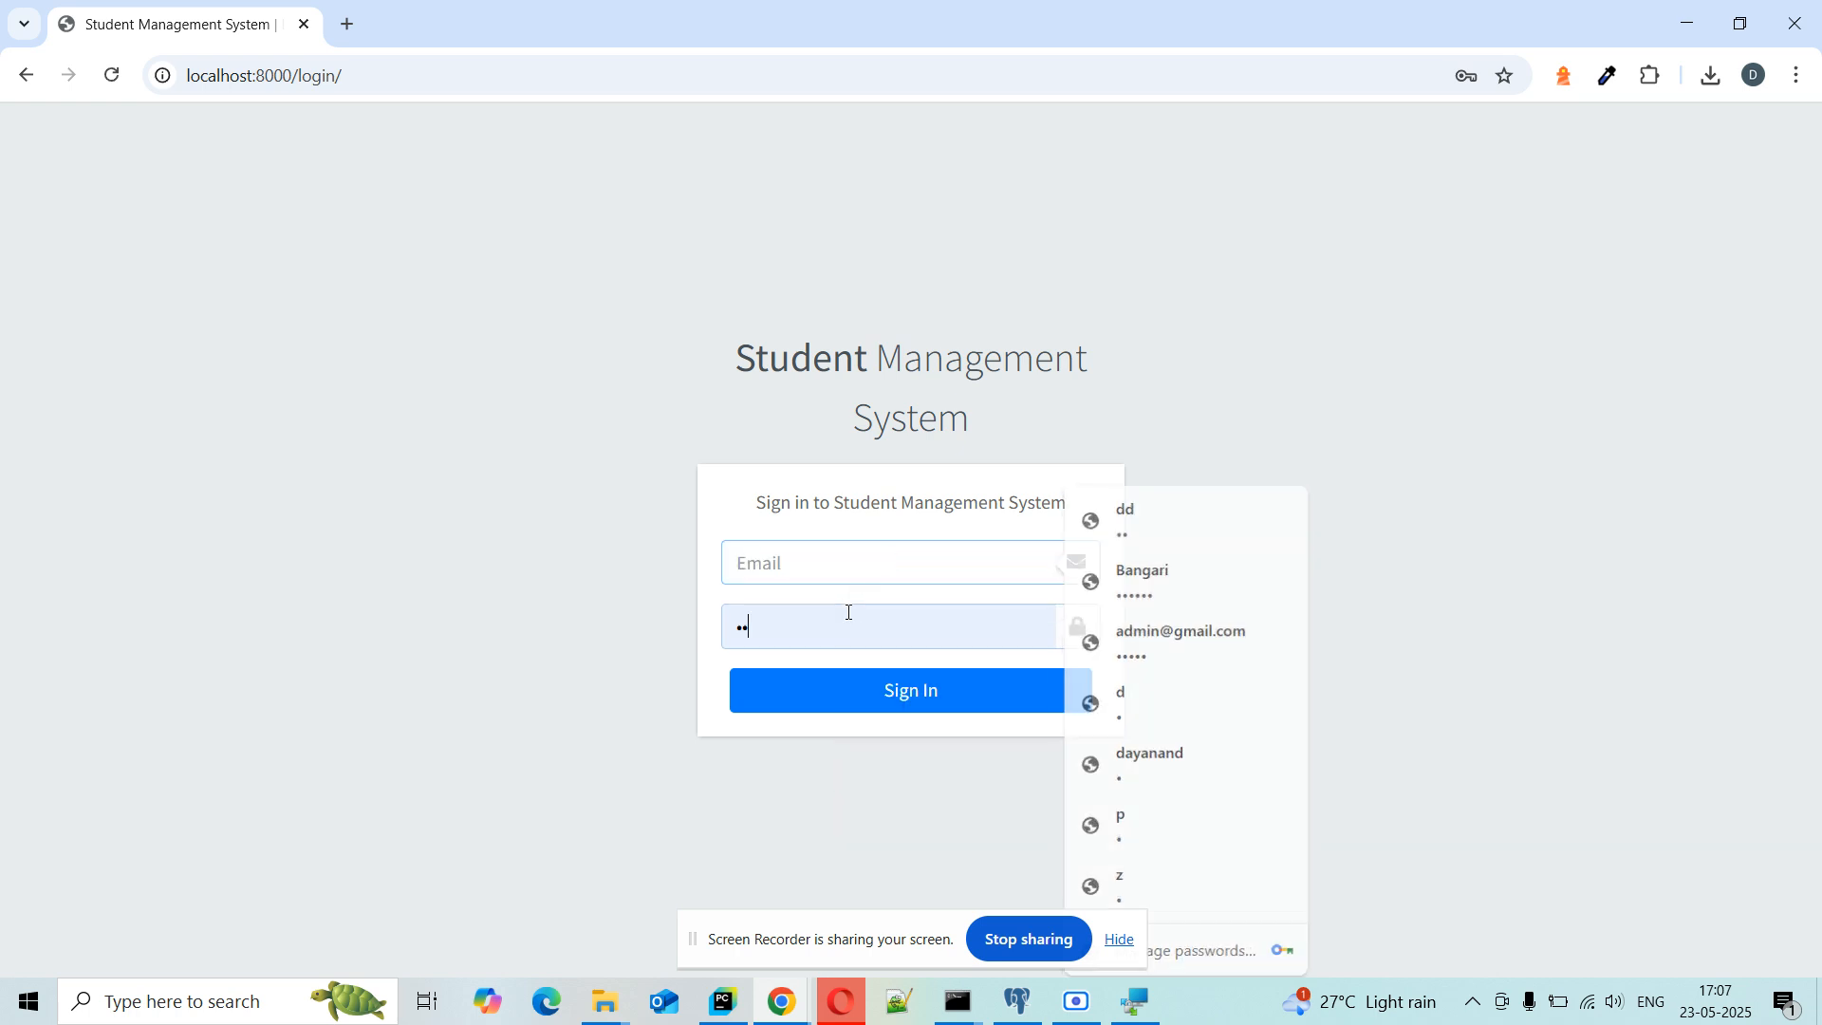
left_click(849, 613)
key("BackSpace")
key("BackSpace")
Step: Enter the user's mobile number in the login field and dismiss the saved-password suggestions
left_click(818, 562)
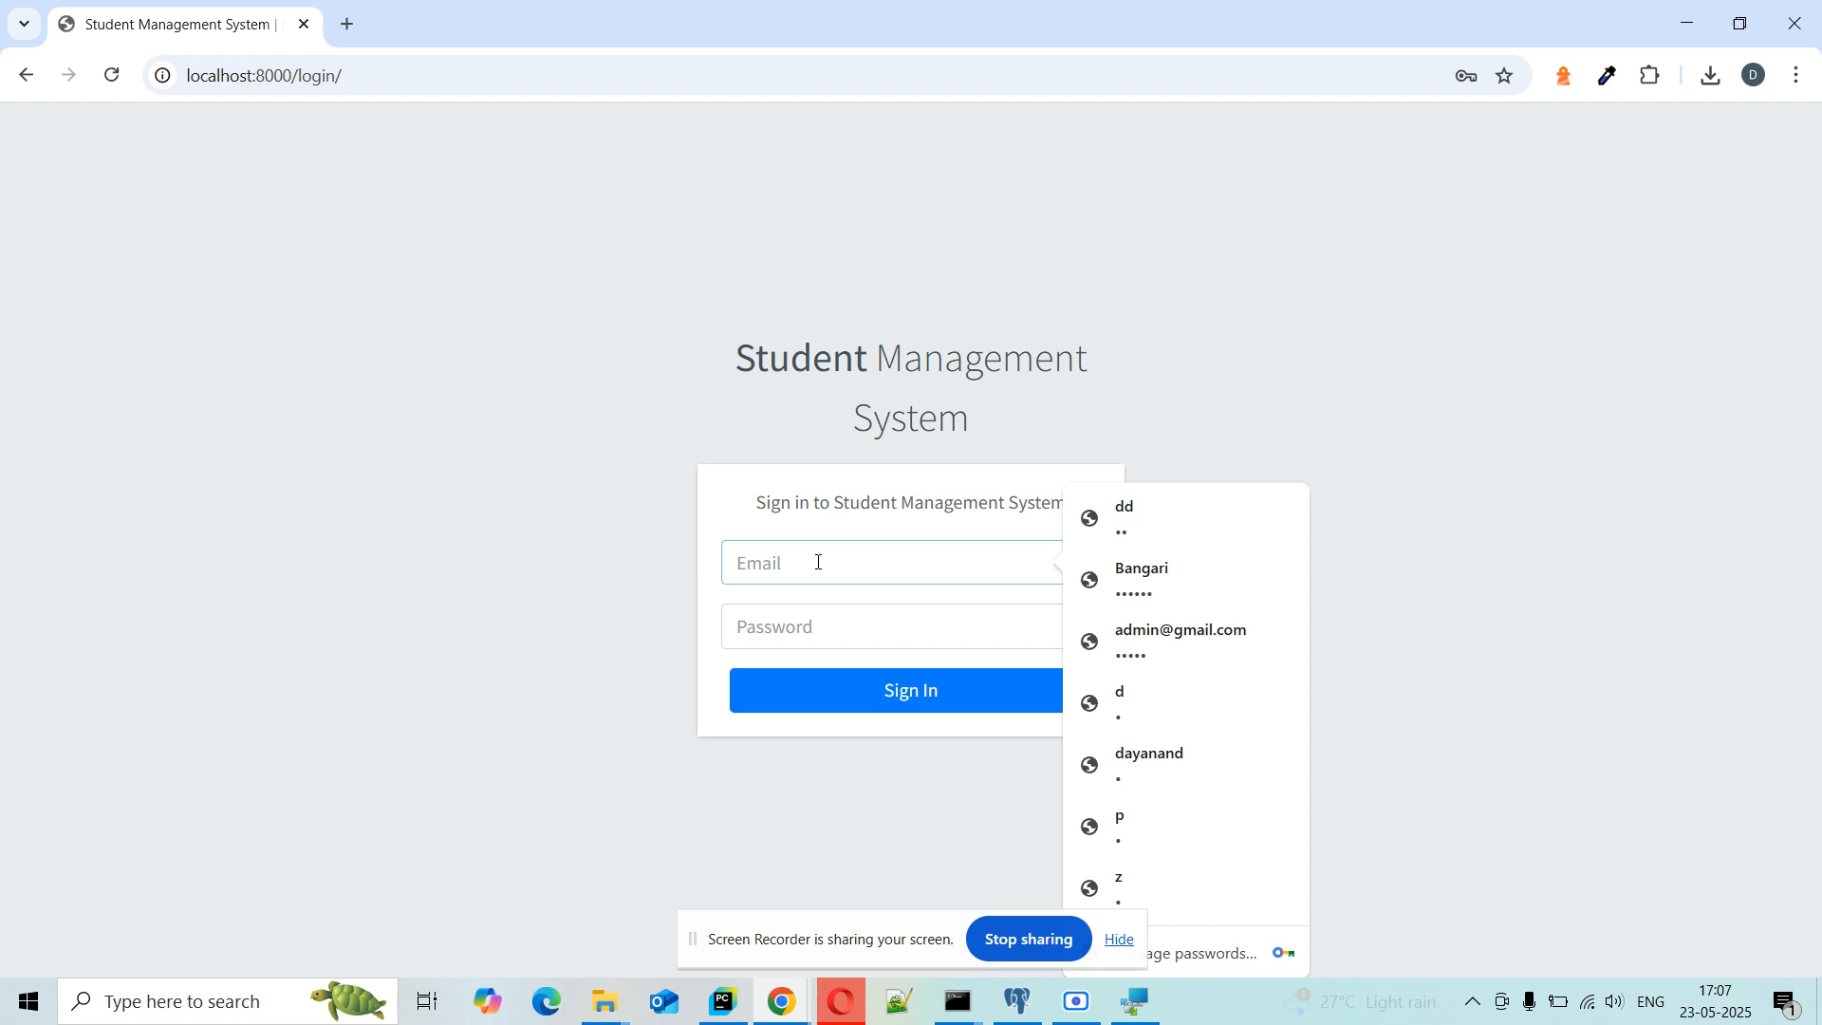
type("Mobile n")
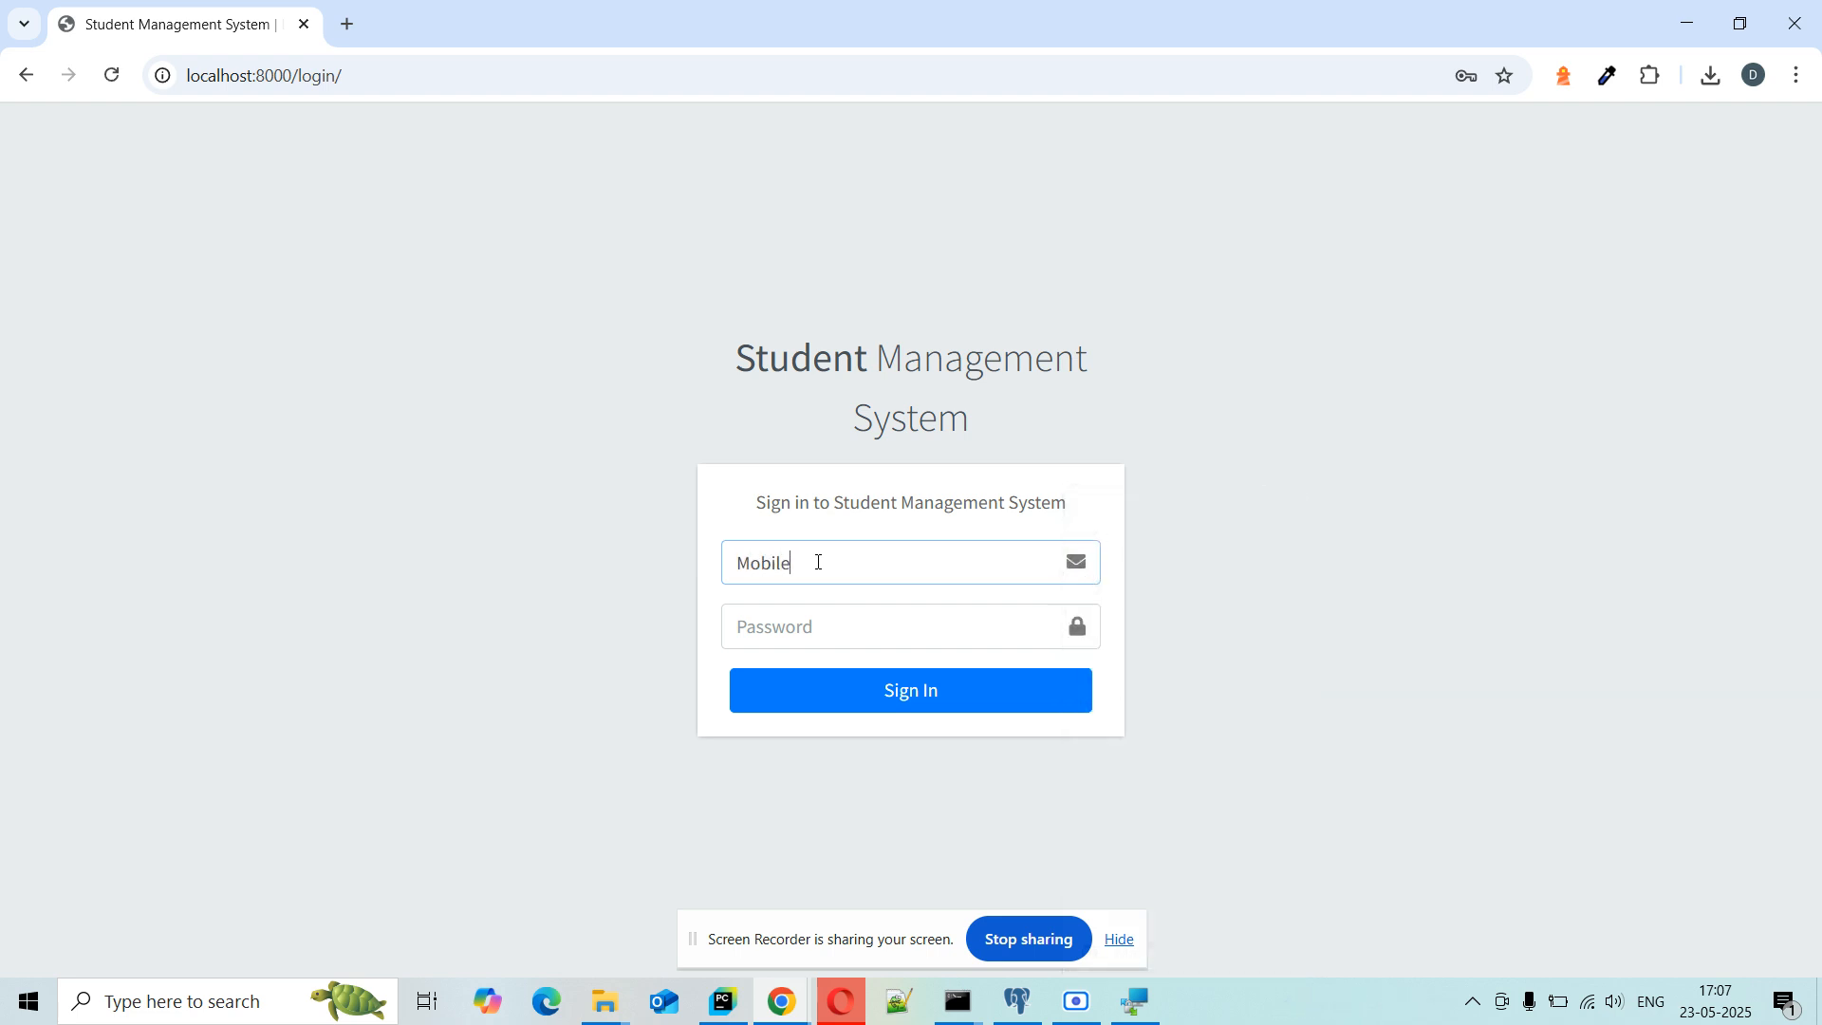
key("BackSpace")
key("BackSpace")
key("BackSpace")
key("BackSpace")
key("BackSpace")
key("BackSpace")
key("BackSpace")
key("BackSpace")
left_click(881, 616)
left_click(487, 623)
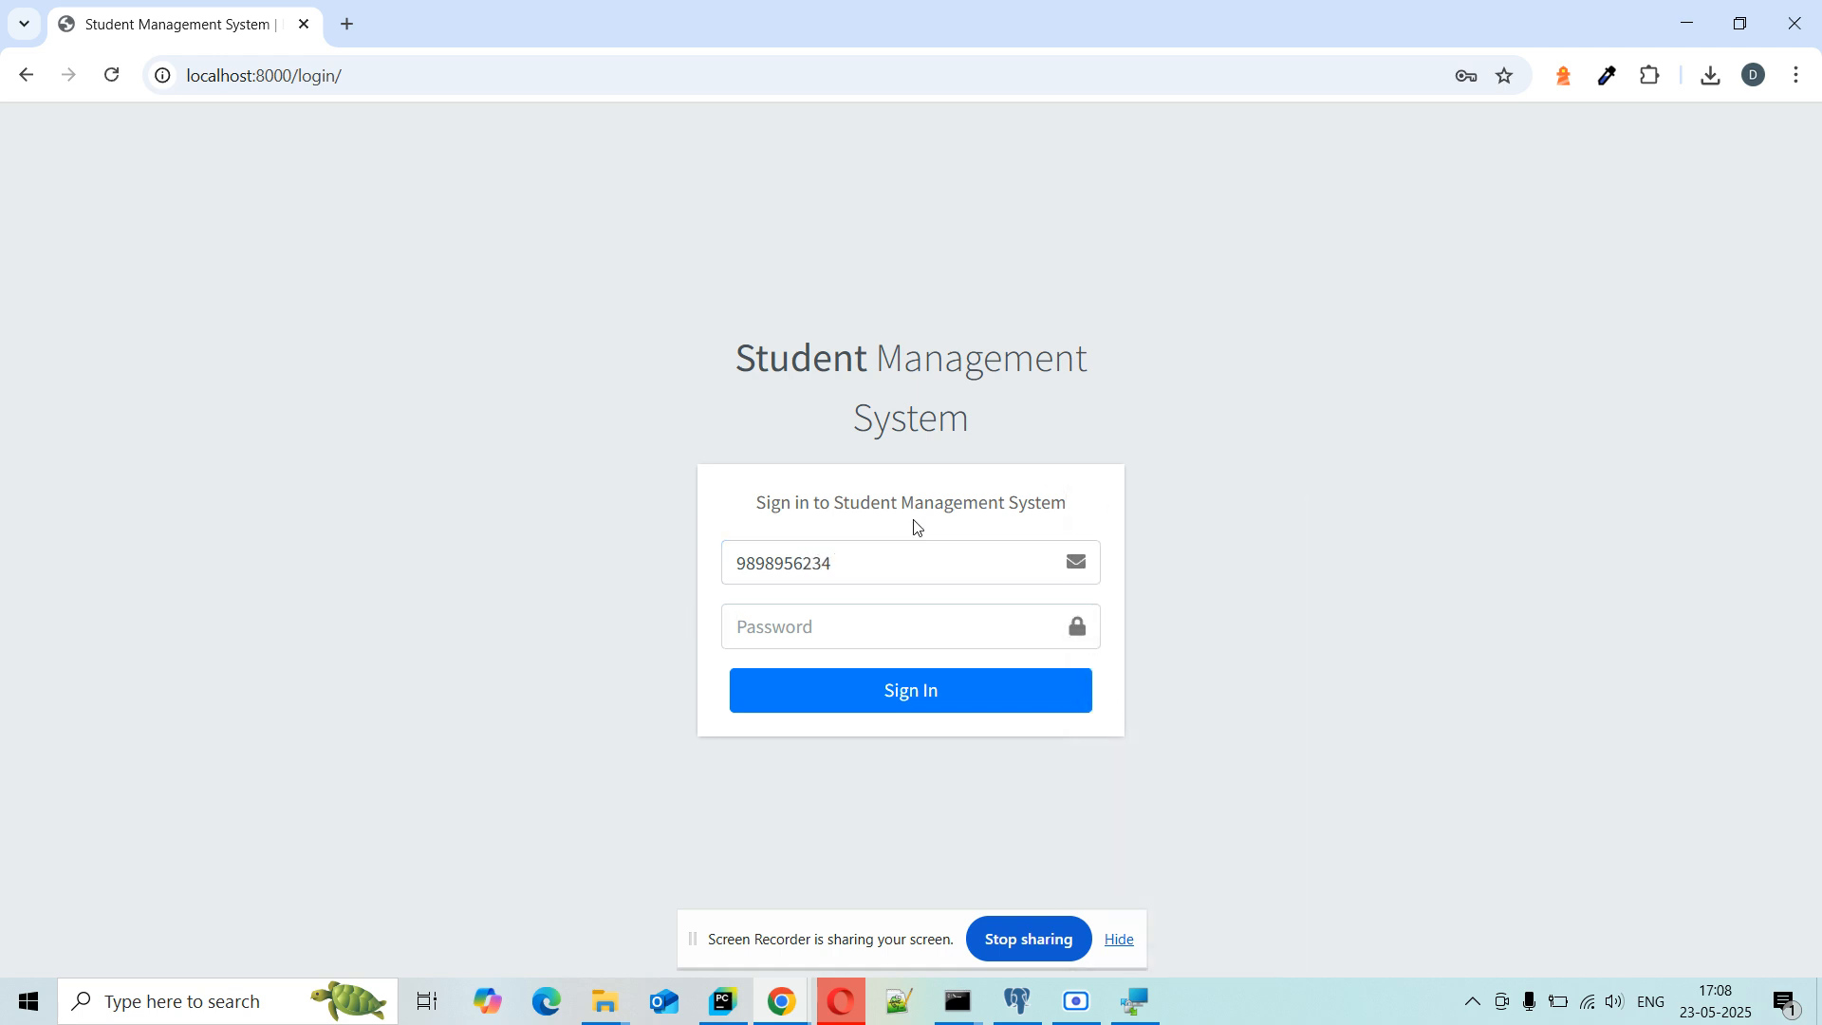